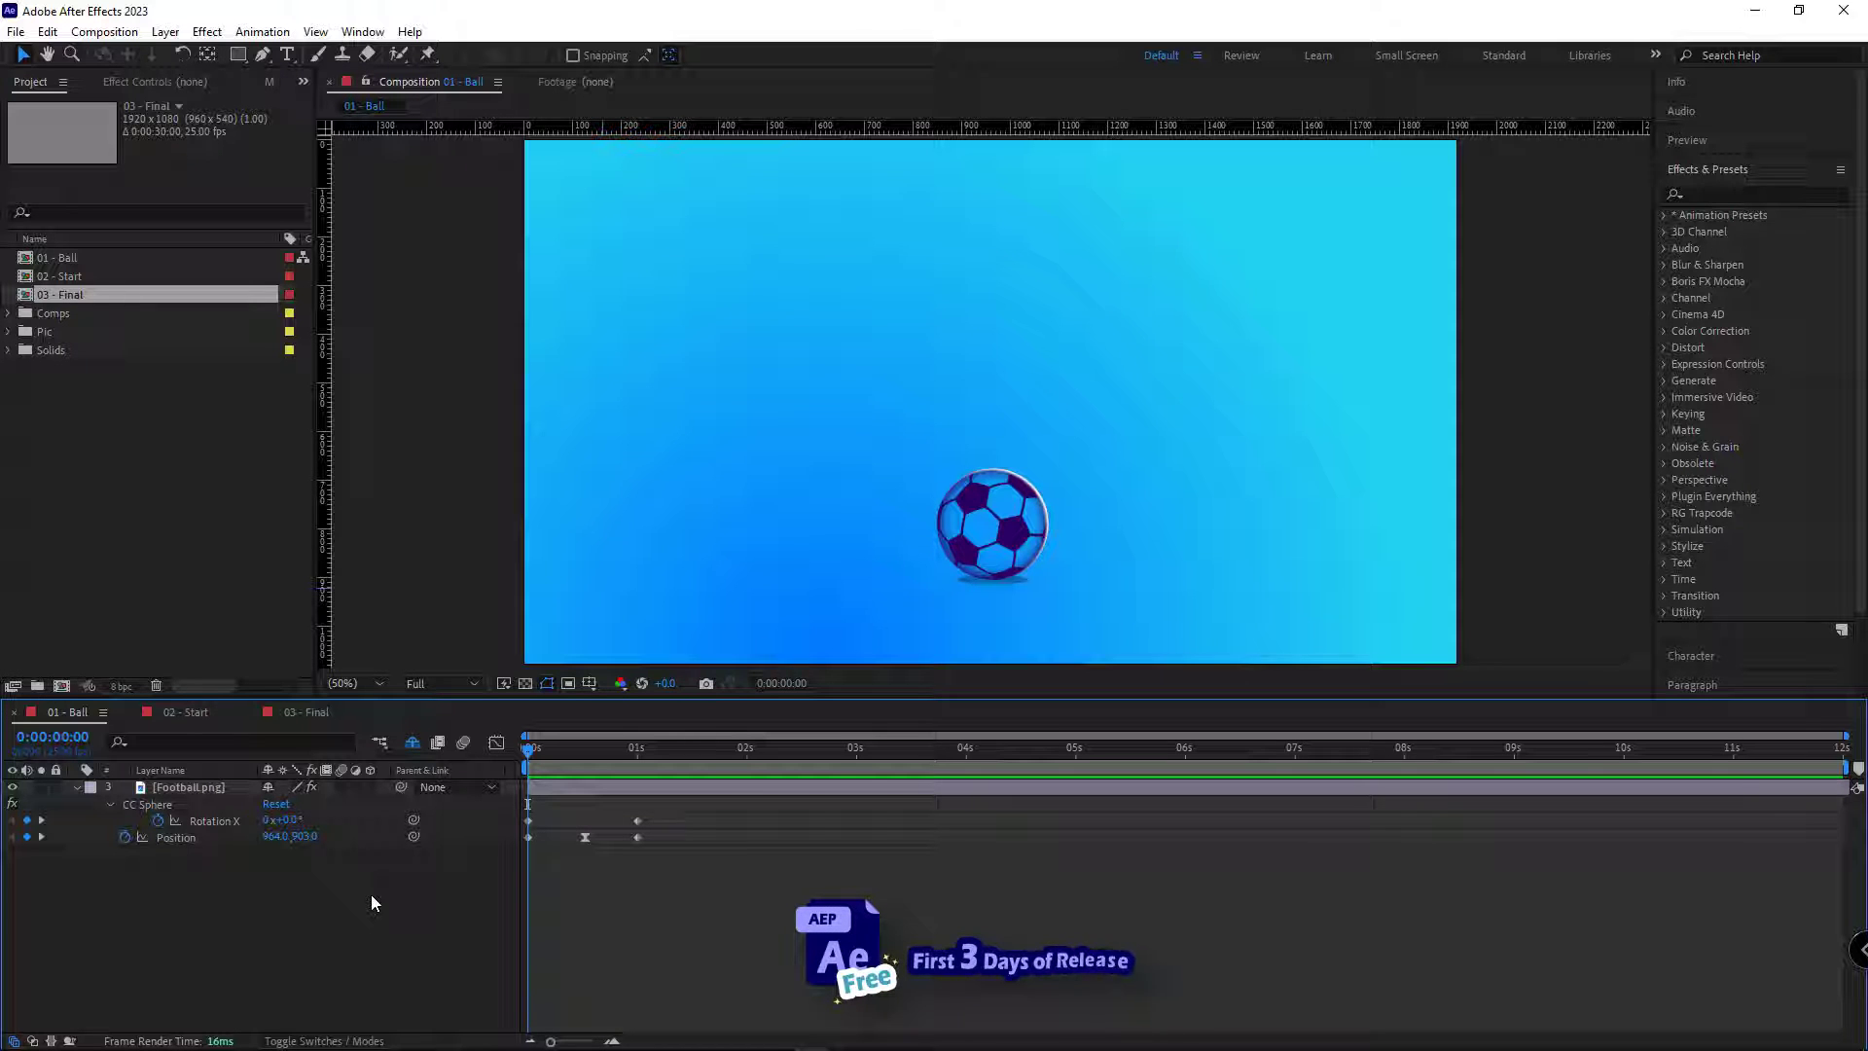
pyautogui.press('space')
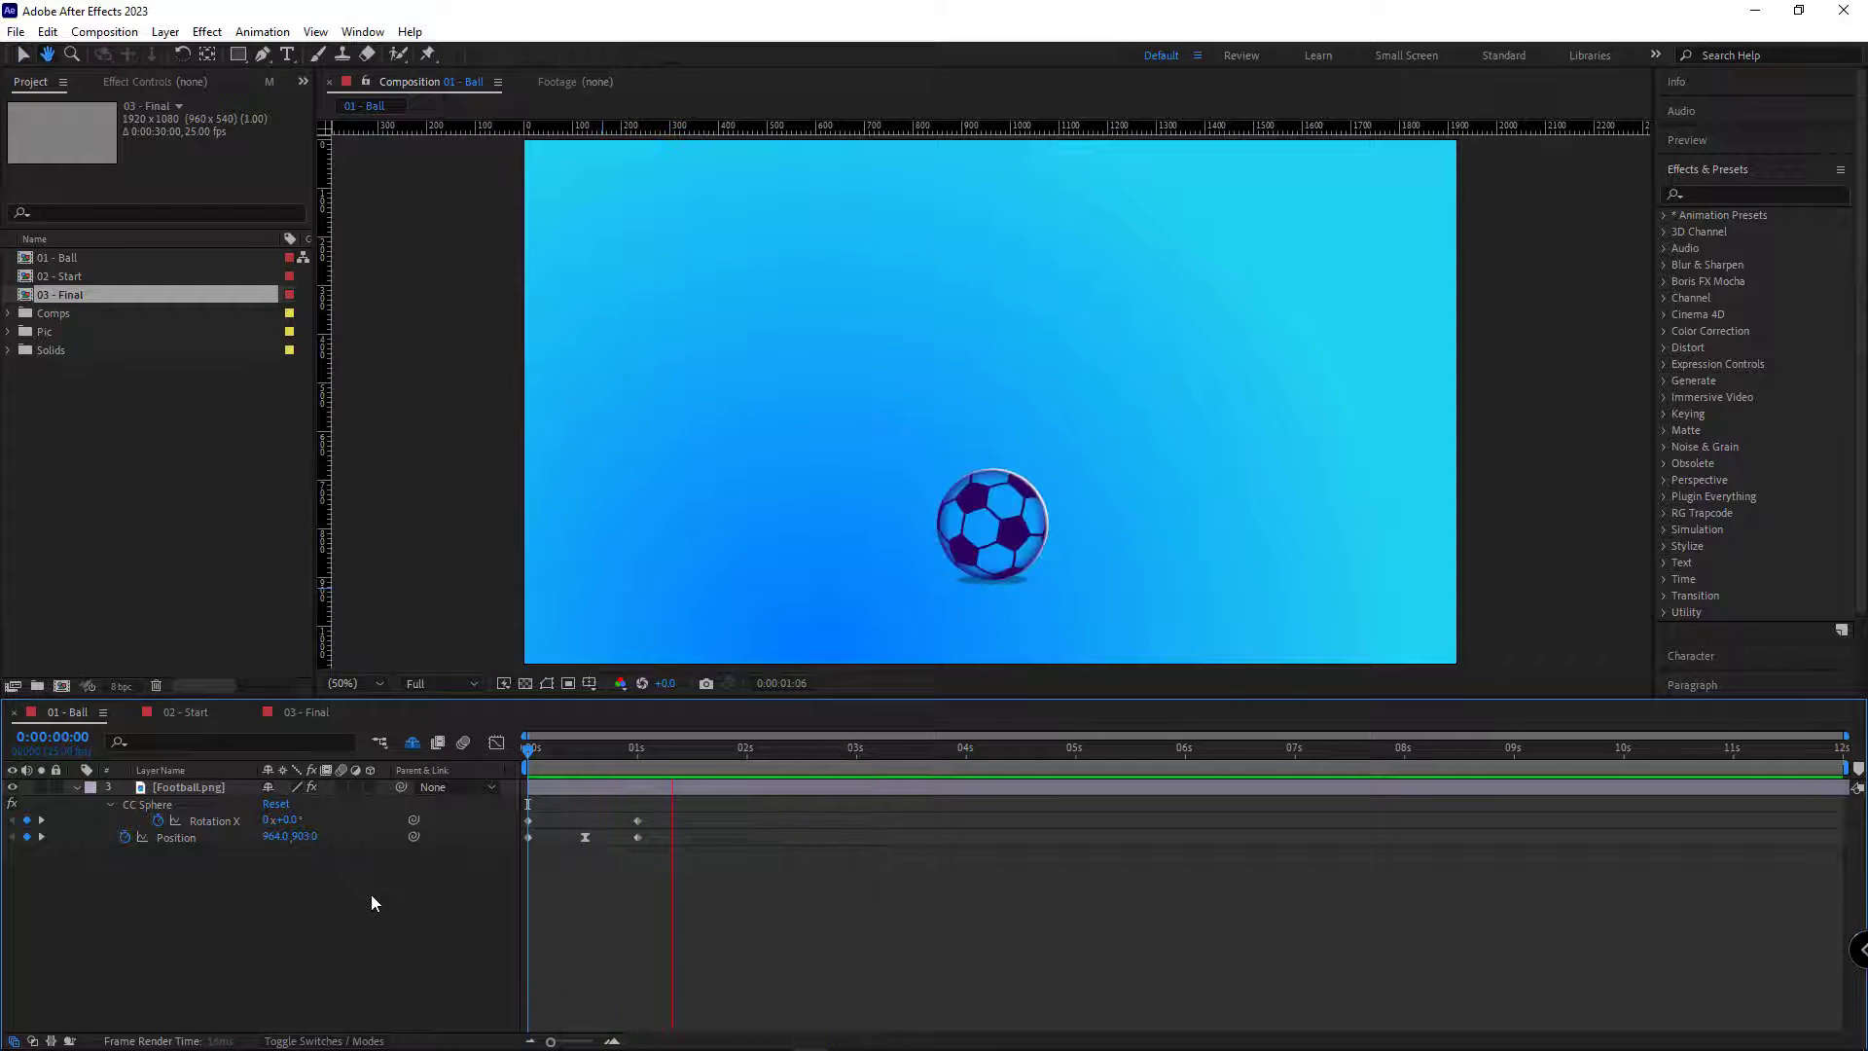
pyautogui.press('space')
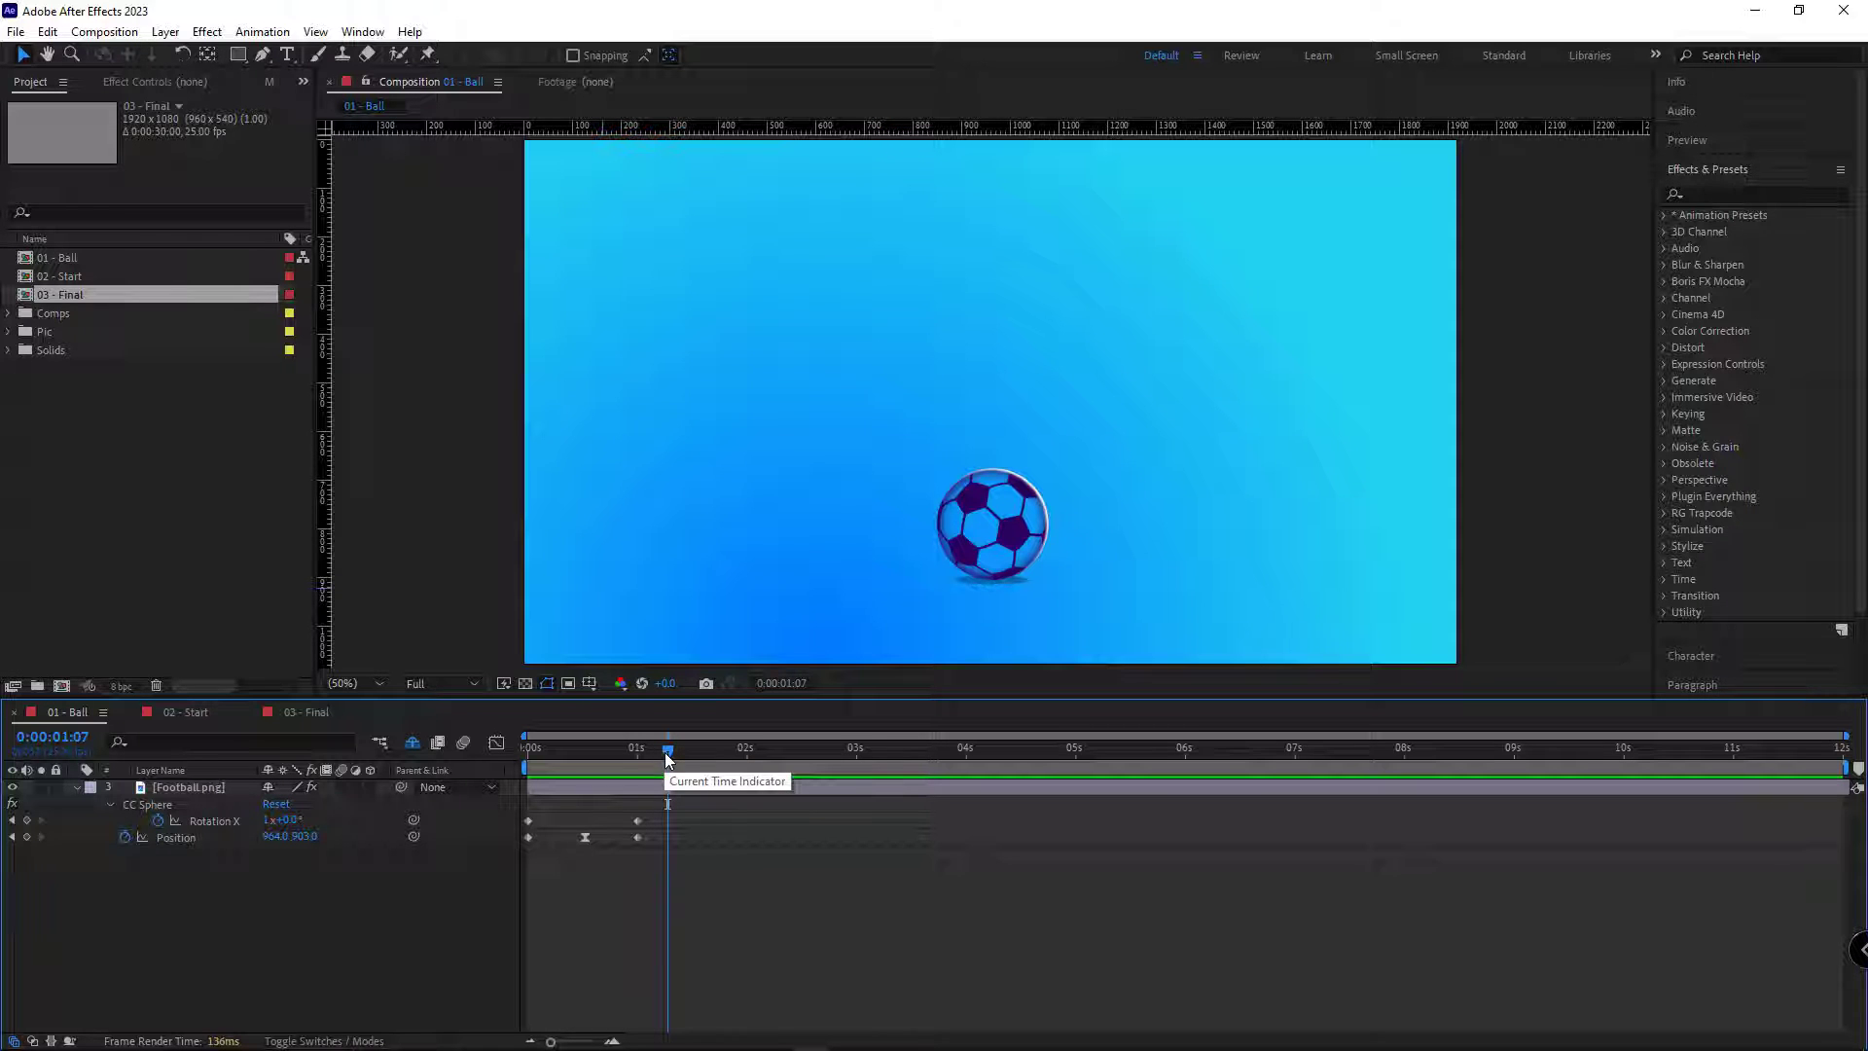
pyautogui.moveTo(667, 755); pyautogui.dragTo(155, 867)
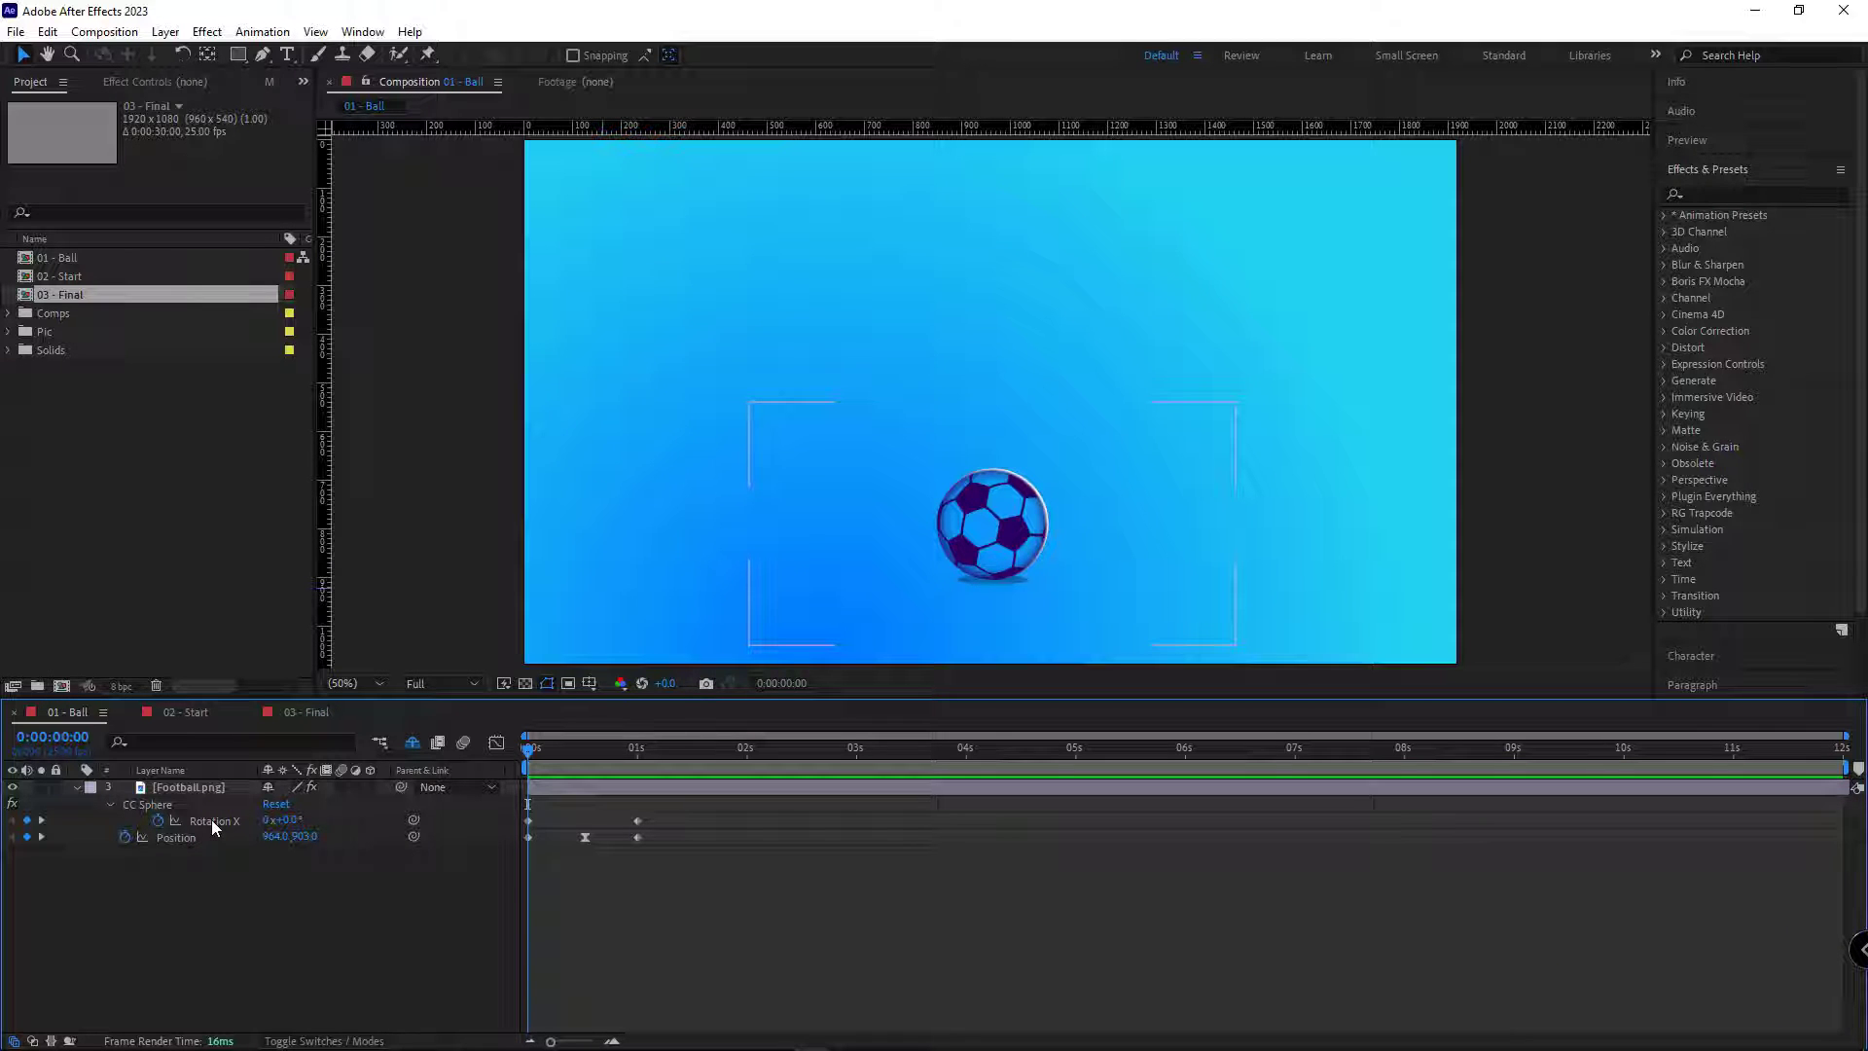
# Paste the marker expression into the football's Rotation X and Position, collapse both, and preview
pyautogui.click(212, 819)
pyautogui.keyDown('alt'); pyautogui.click(156, 822); pyautogui.keyUp('alt')
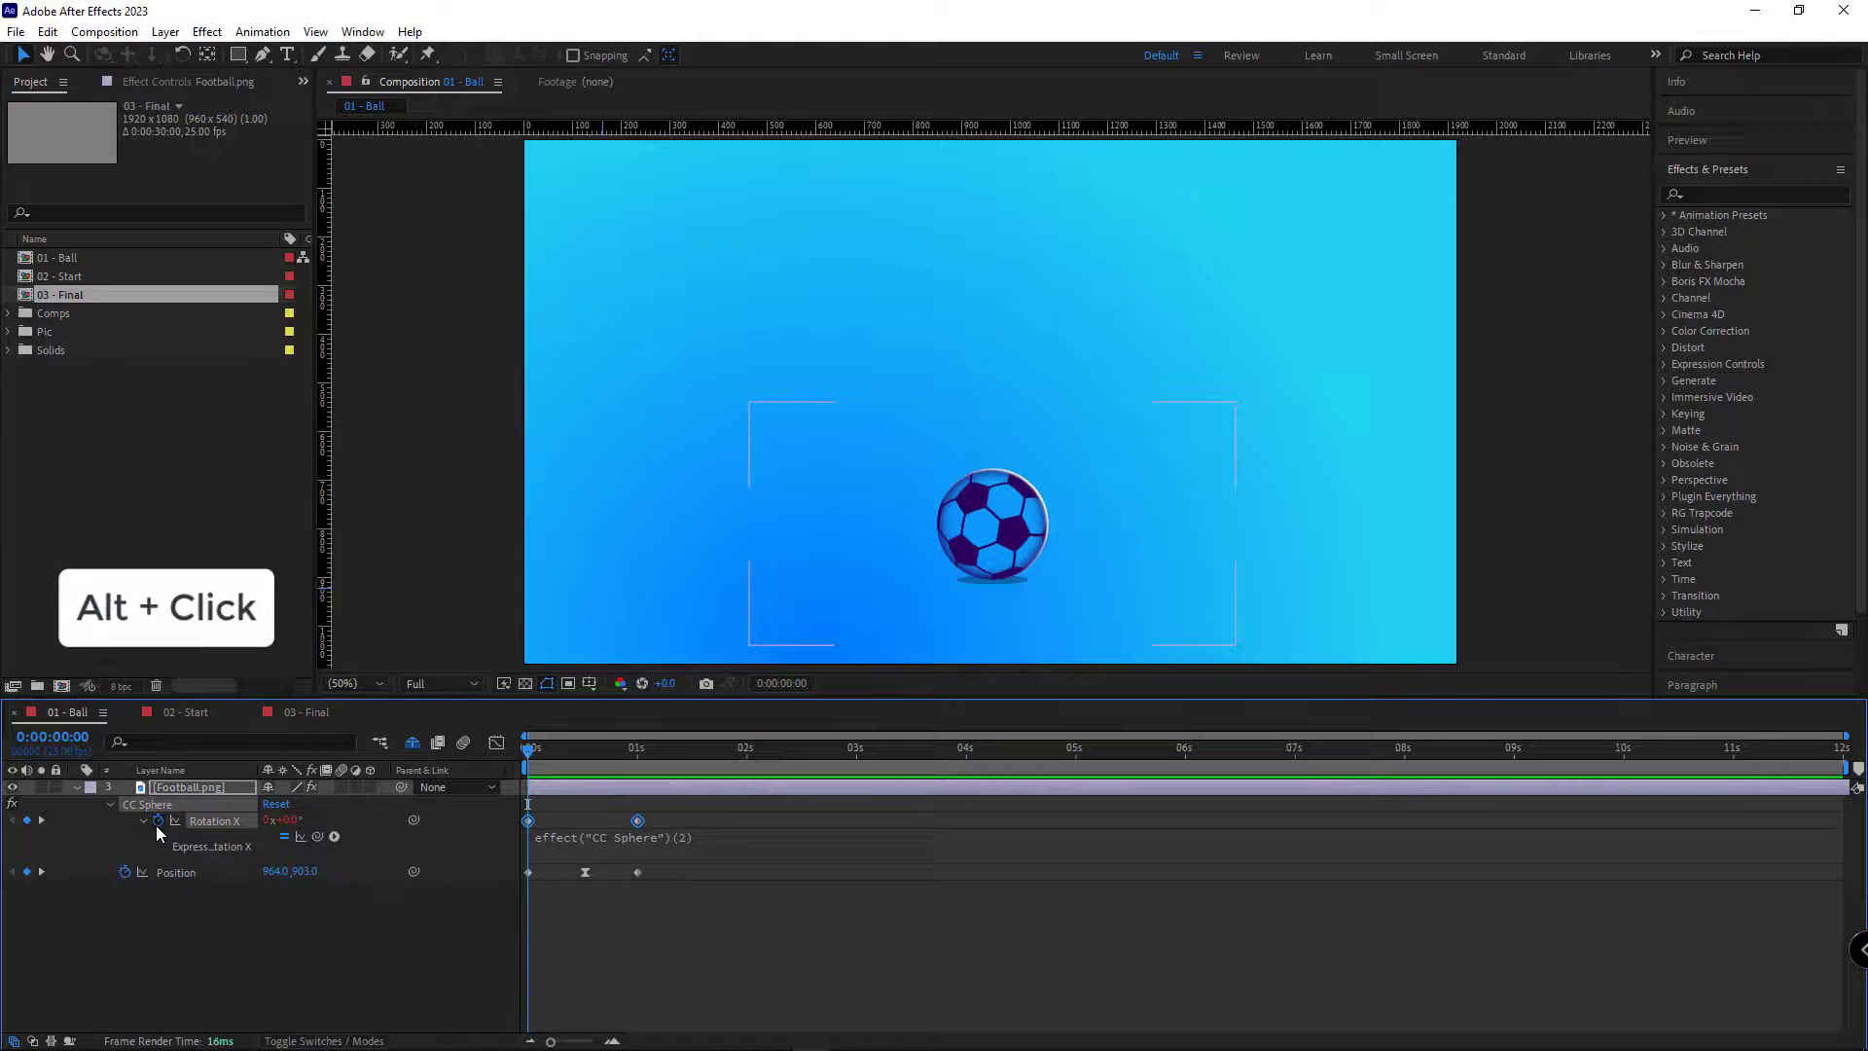
pyautogui.hotkey('ctrl', 'v')
pyautogui.keyDown('alt'); pyautogui.click(126, 873); pyautogui.keyUp('alt')
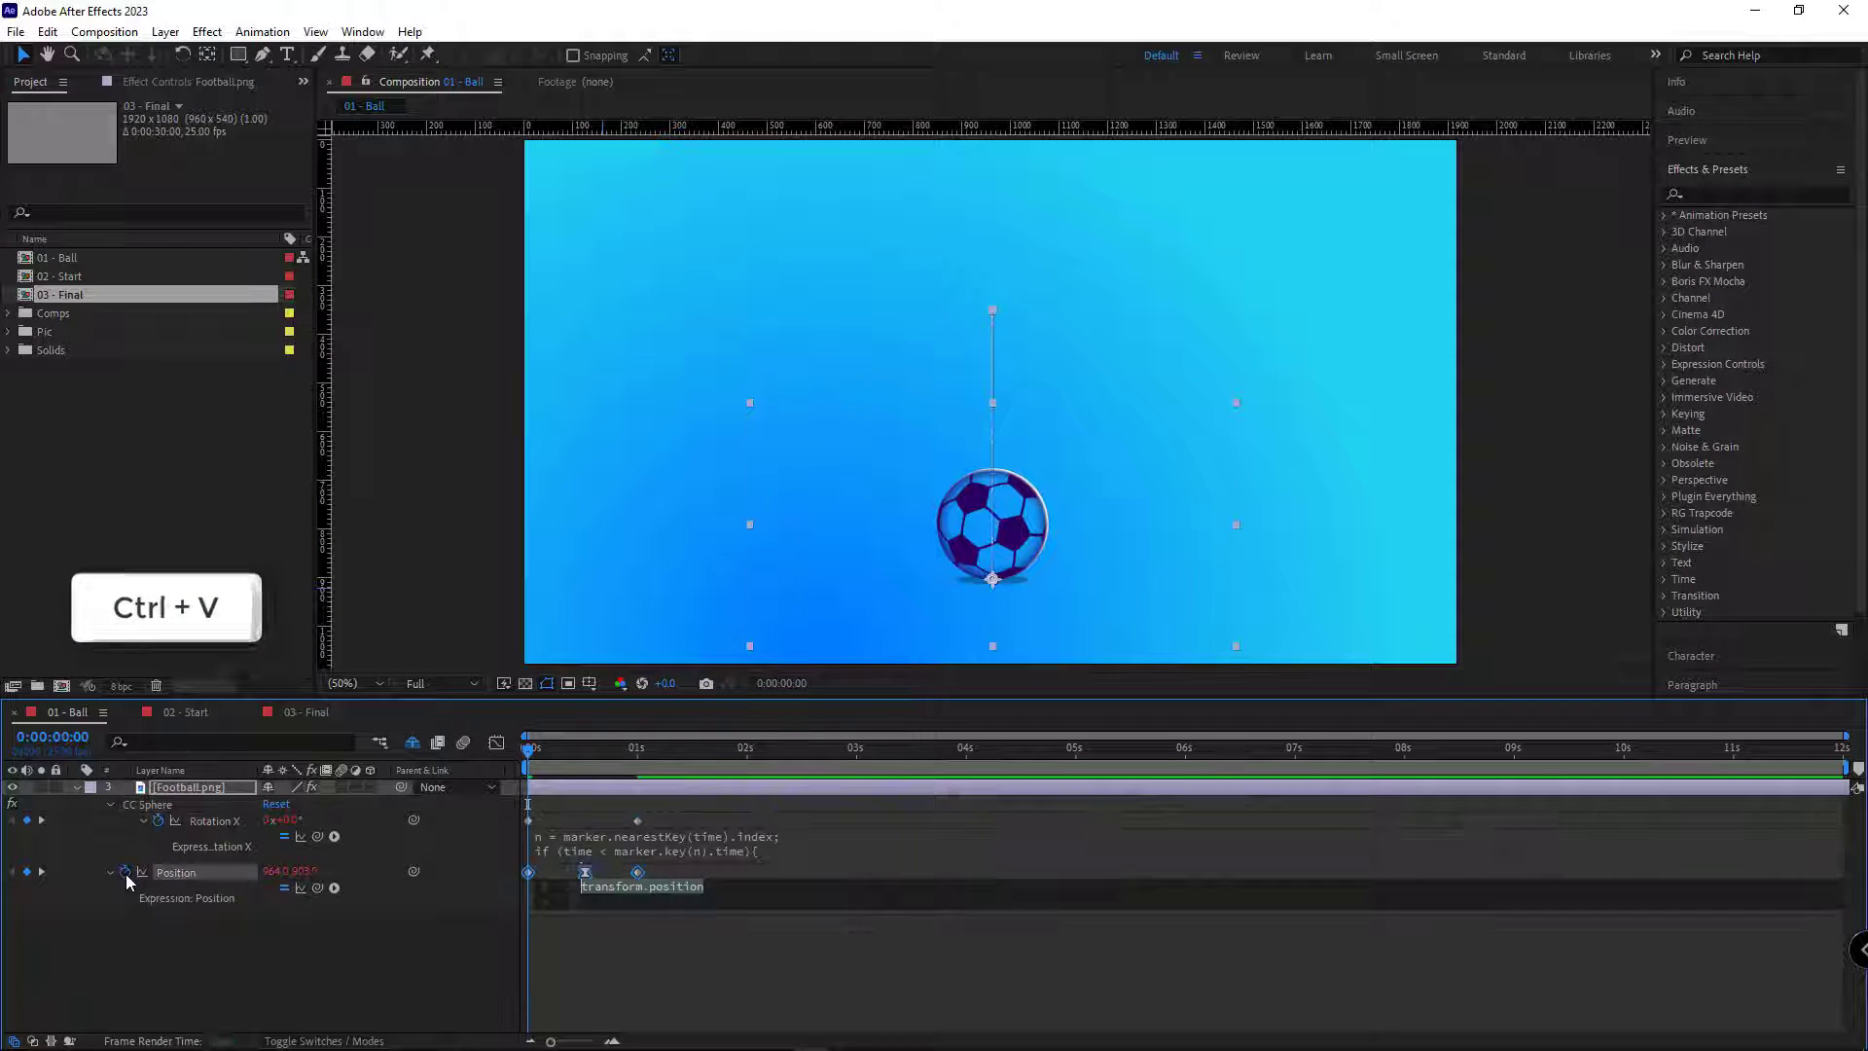
pyautogui.hotkey('ctrl', 'v')
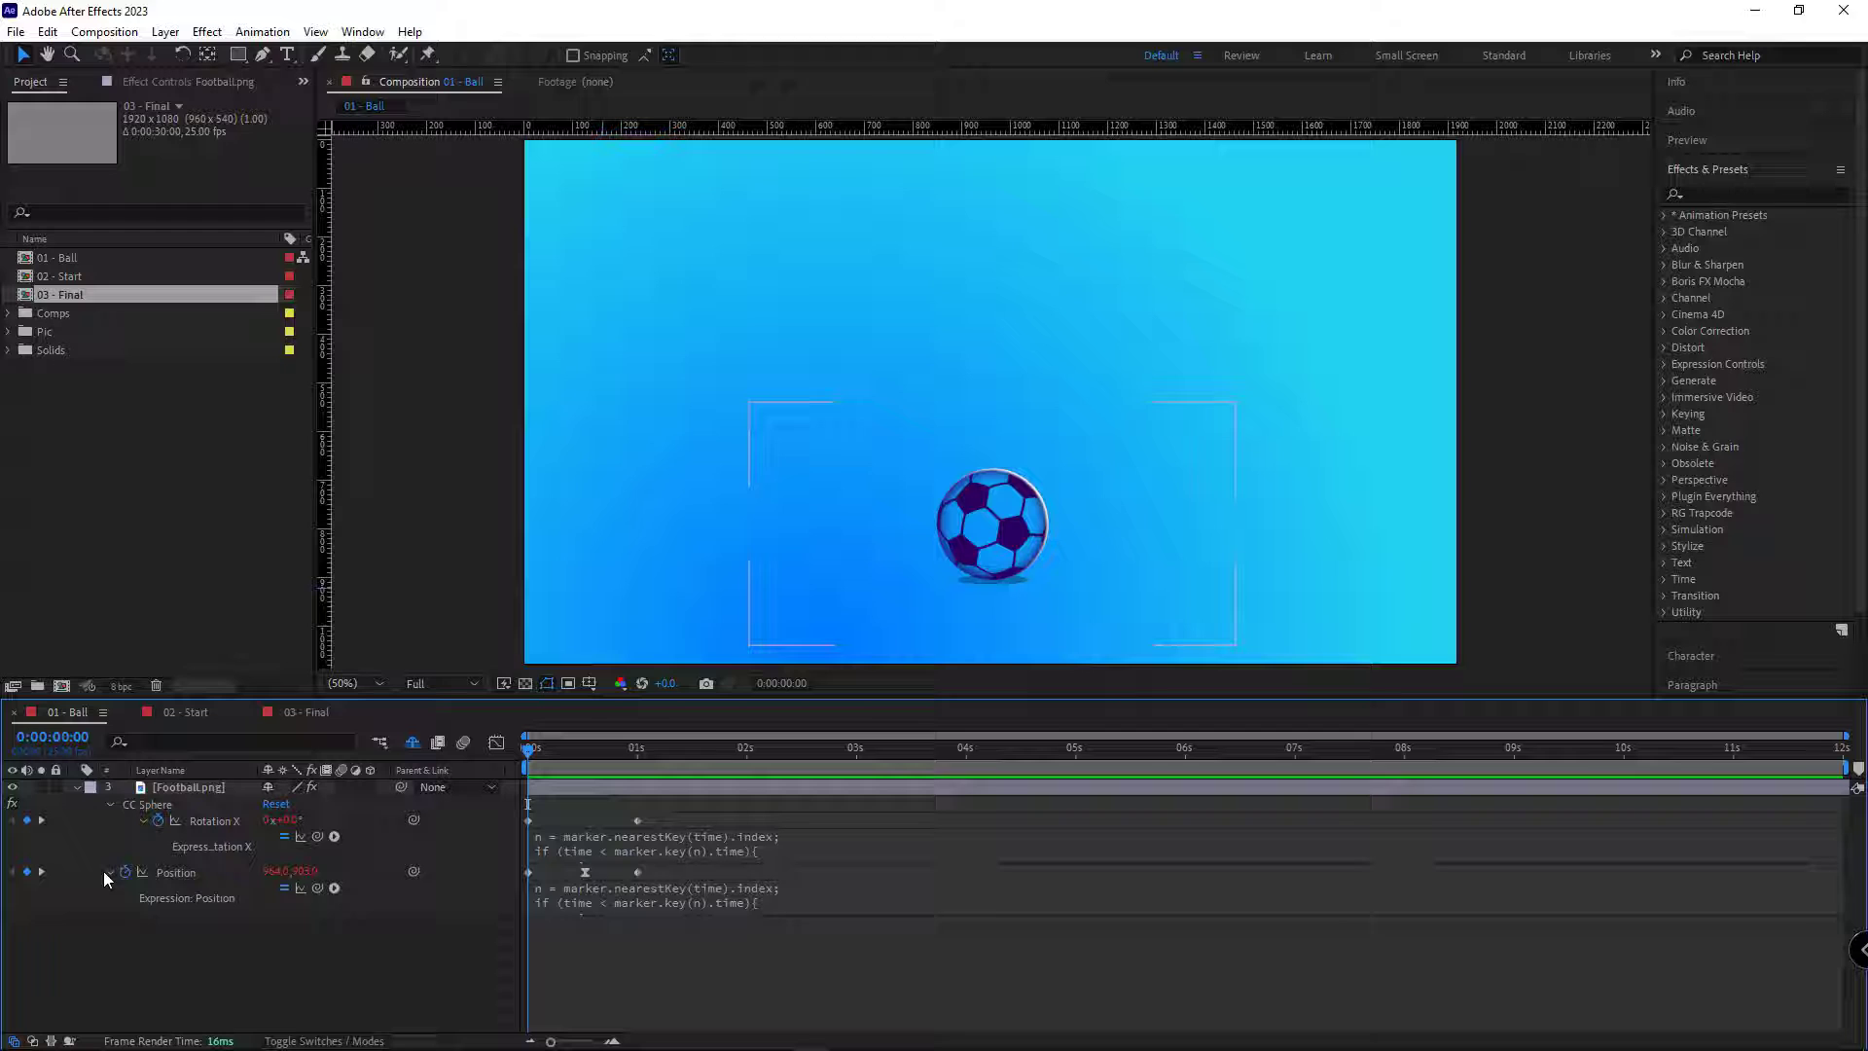
pyautogui.click(107, 872)
pyautogui.click(143, 821)
pyautogui.press('space')
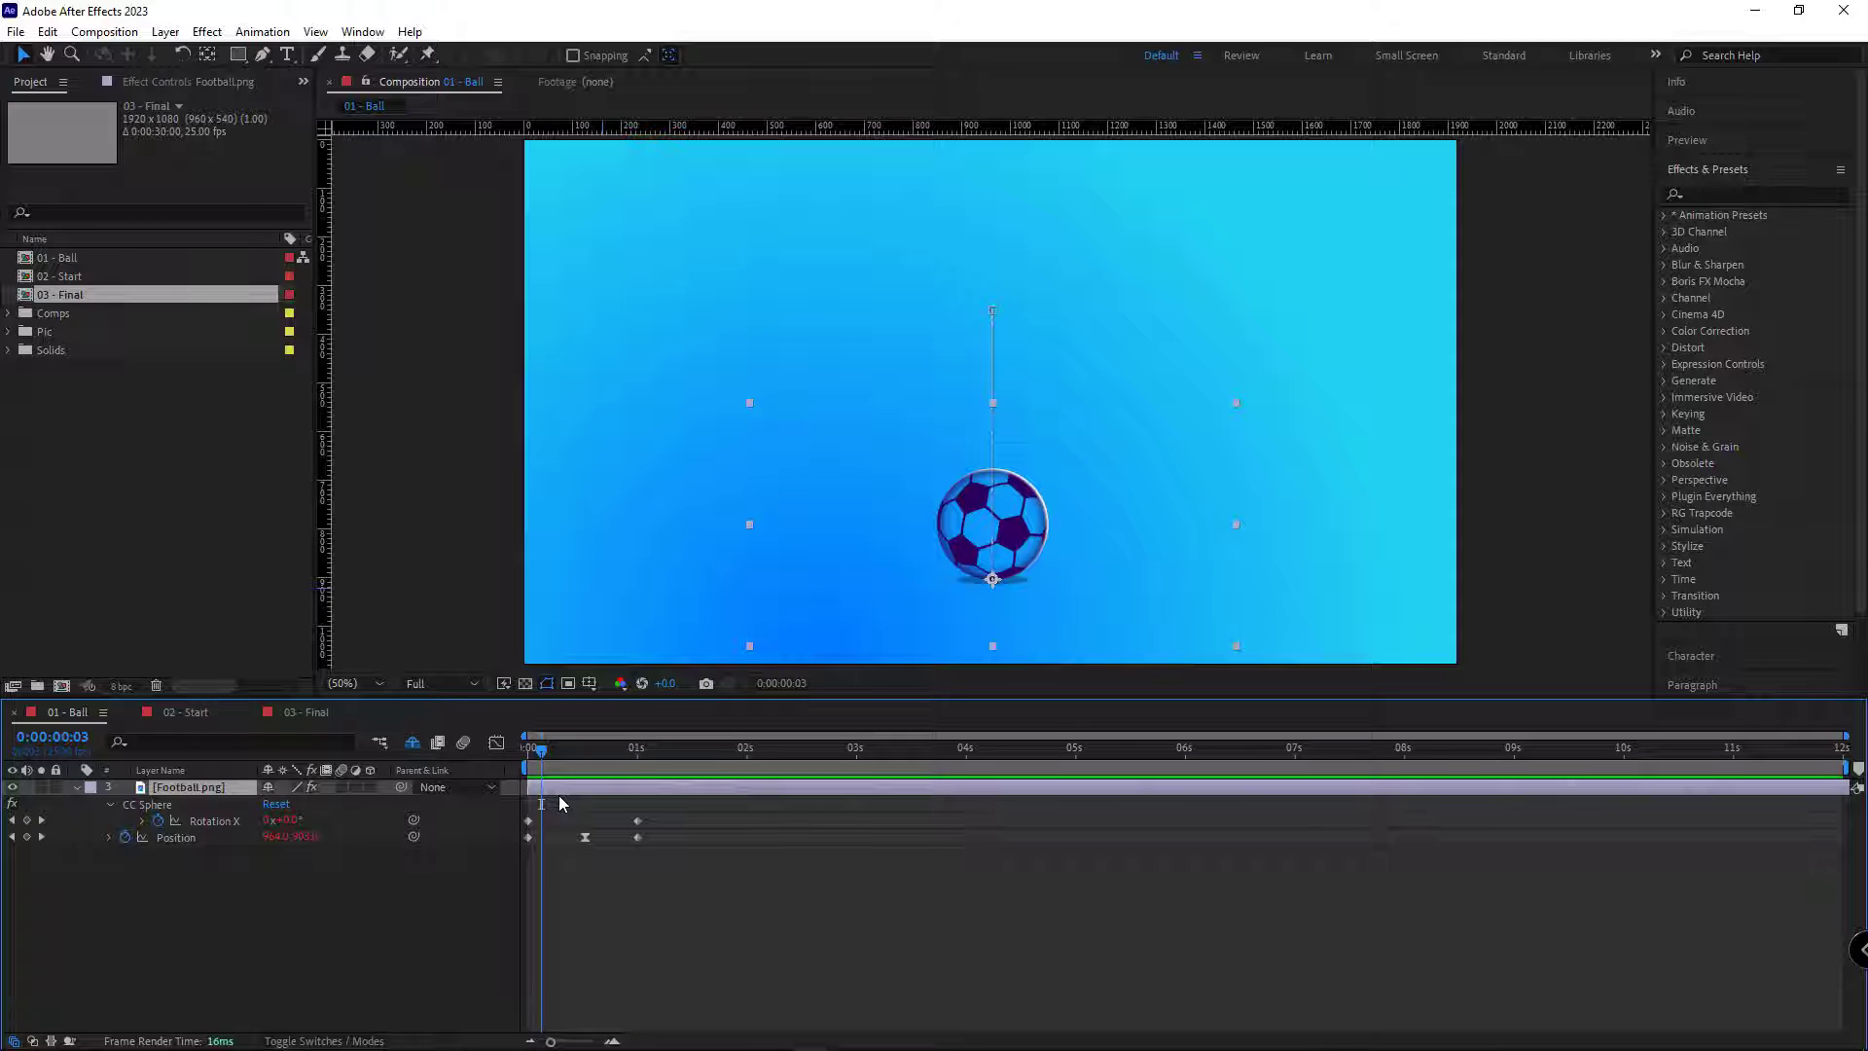
# Add layer markers at 0:00:01:23 and the next bounce point, previewing each bounce
pyautogui.moveTo(558, 791); pyautogui.dragTo(739, 788)
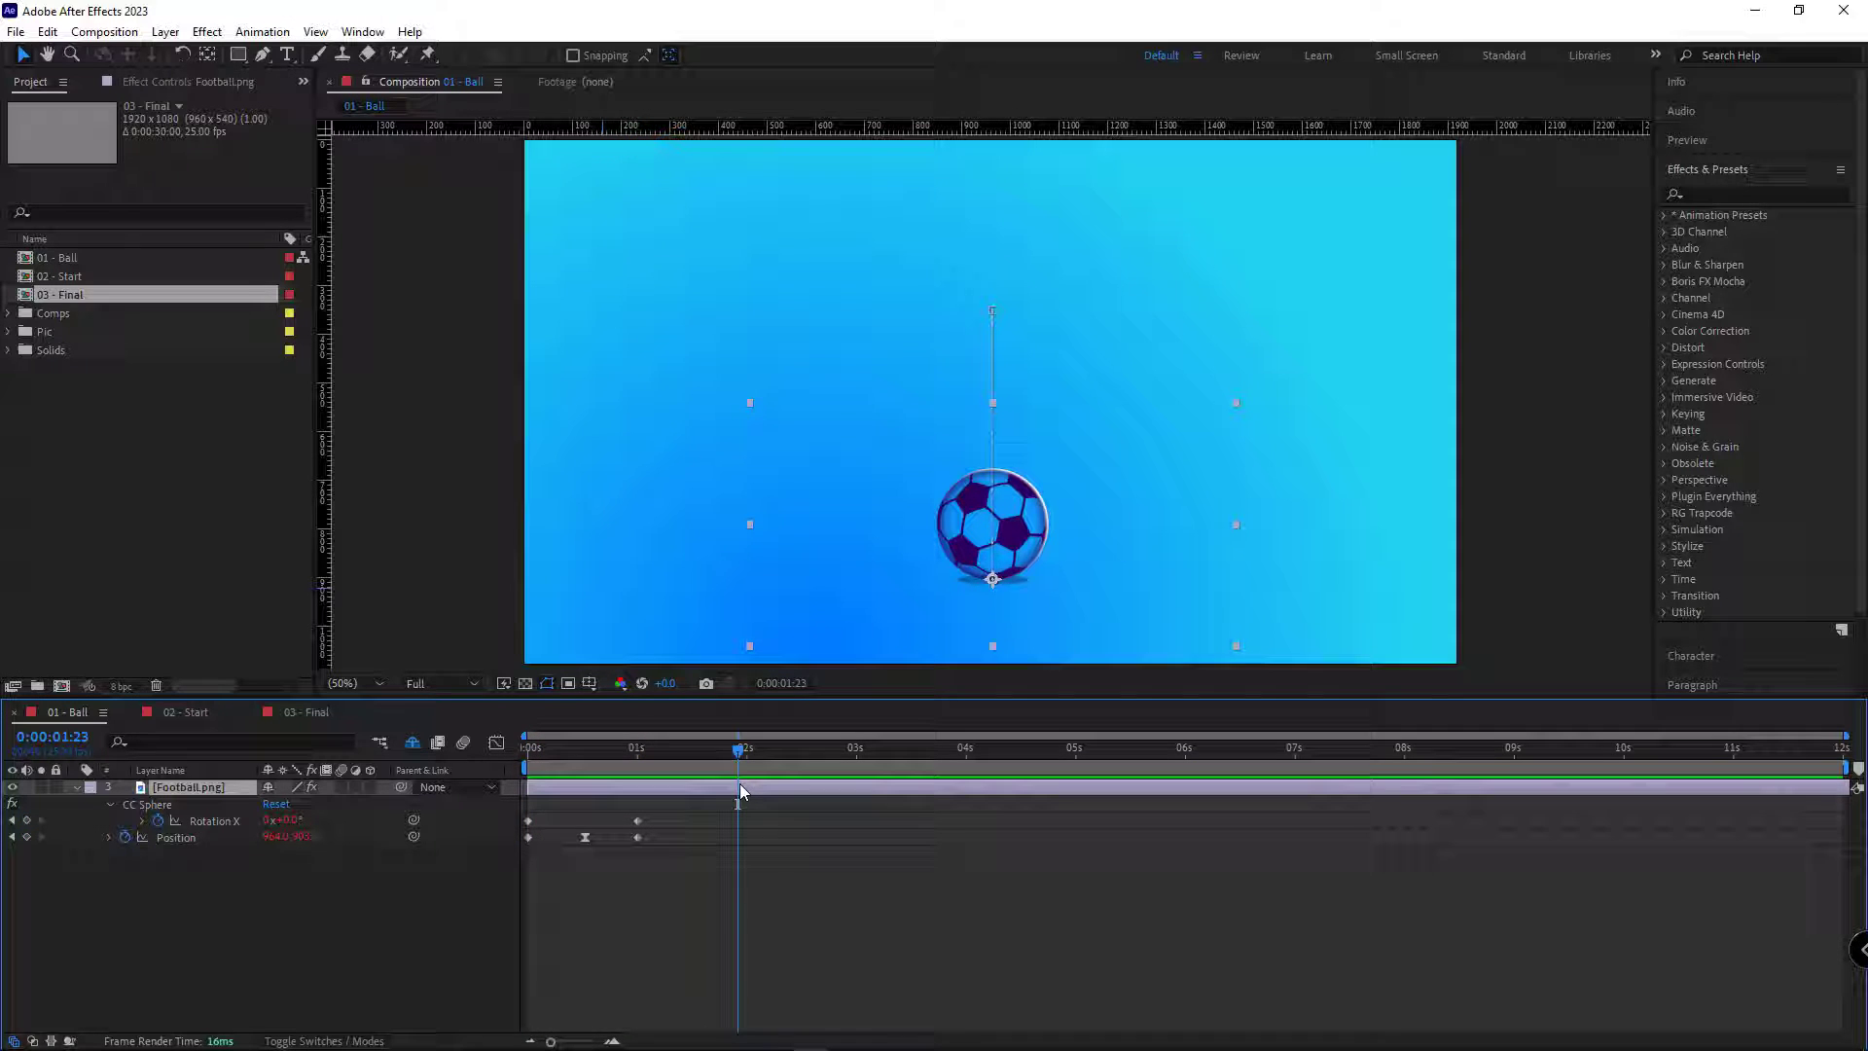
pyautogui.press('KP_Multiply')
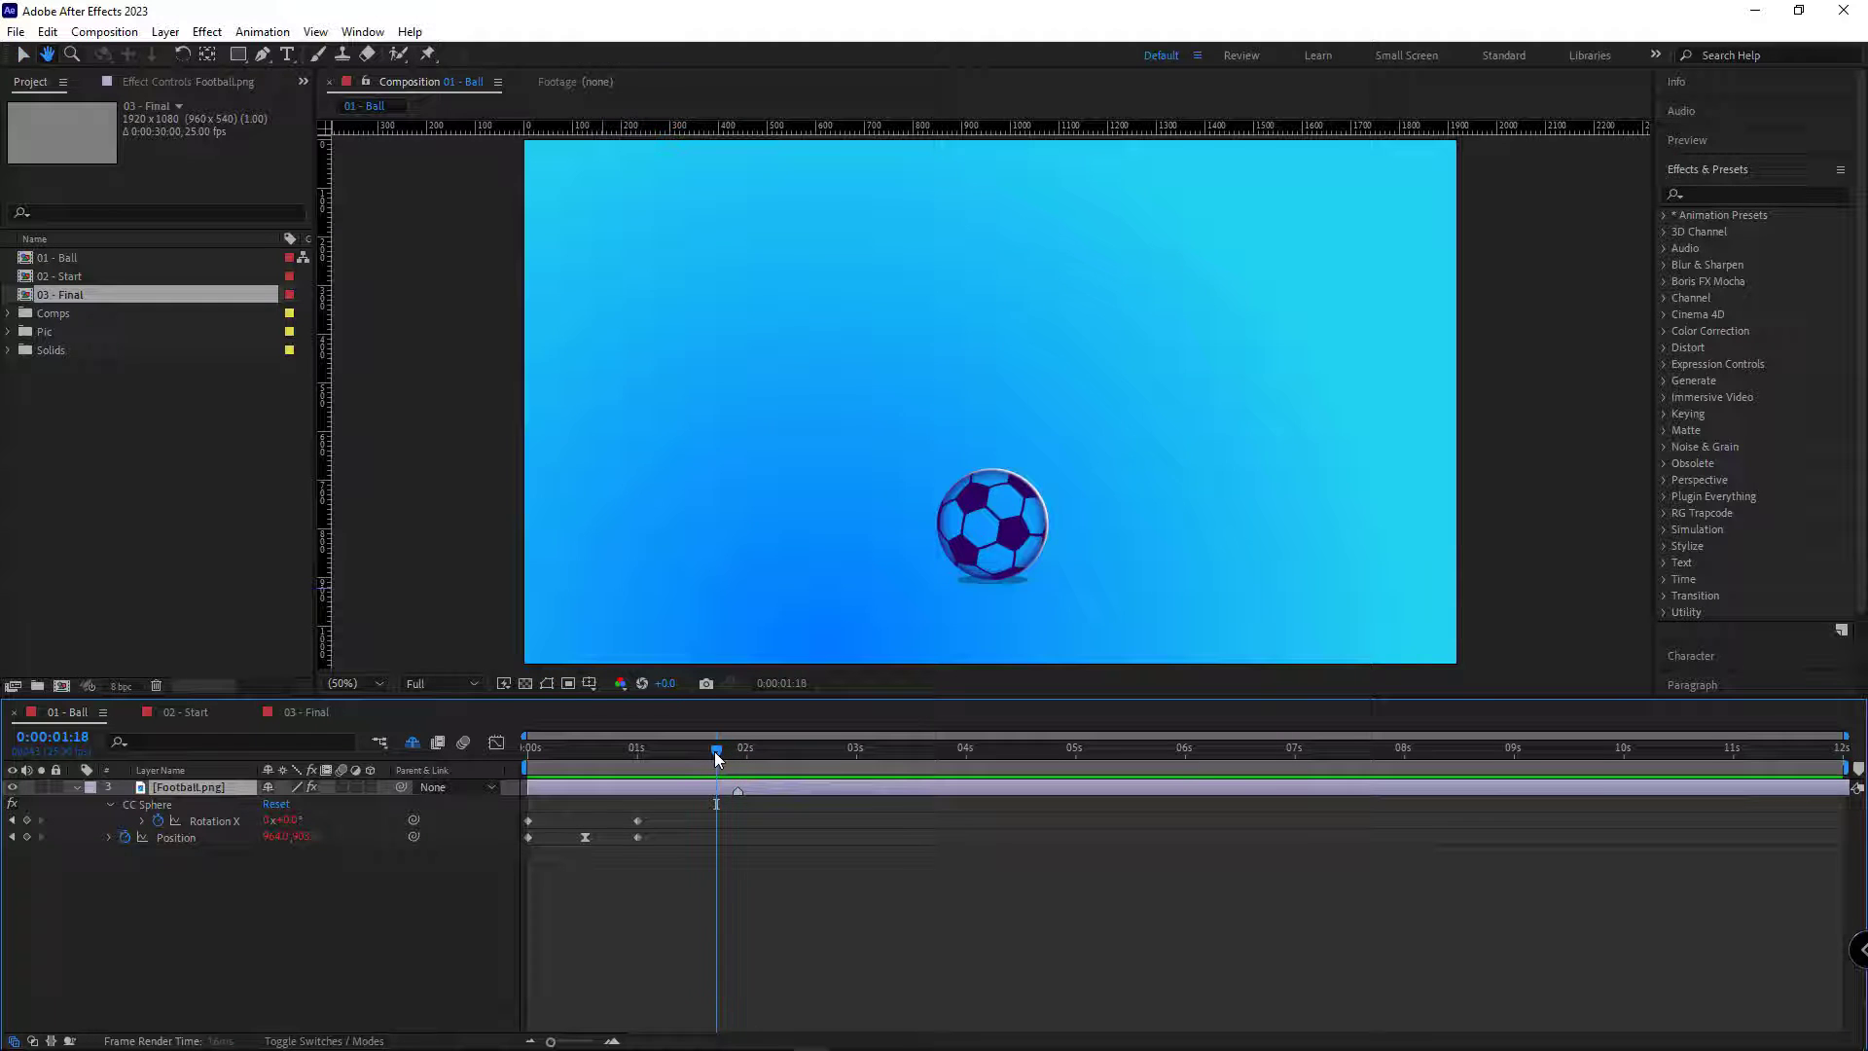
pyautogui.press('space')
pyautogui.moveTo(715, 751); pyautogui.dragTo(738, 761)
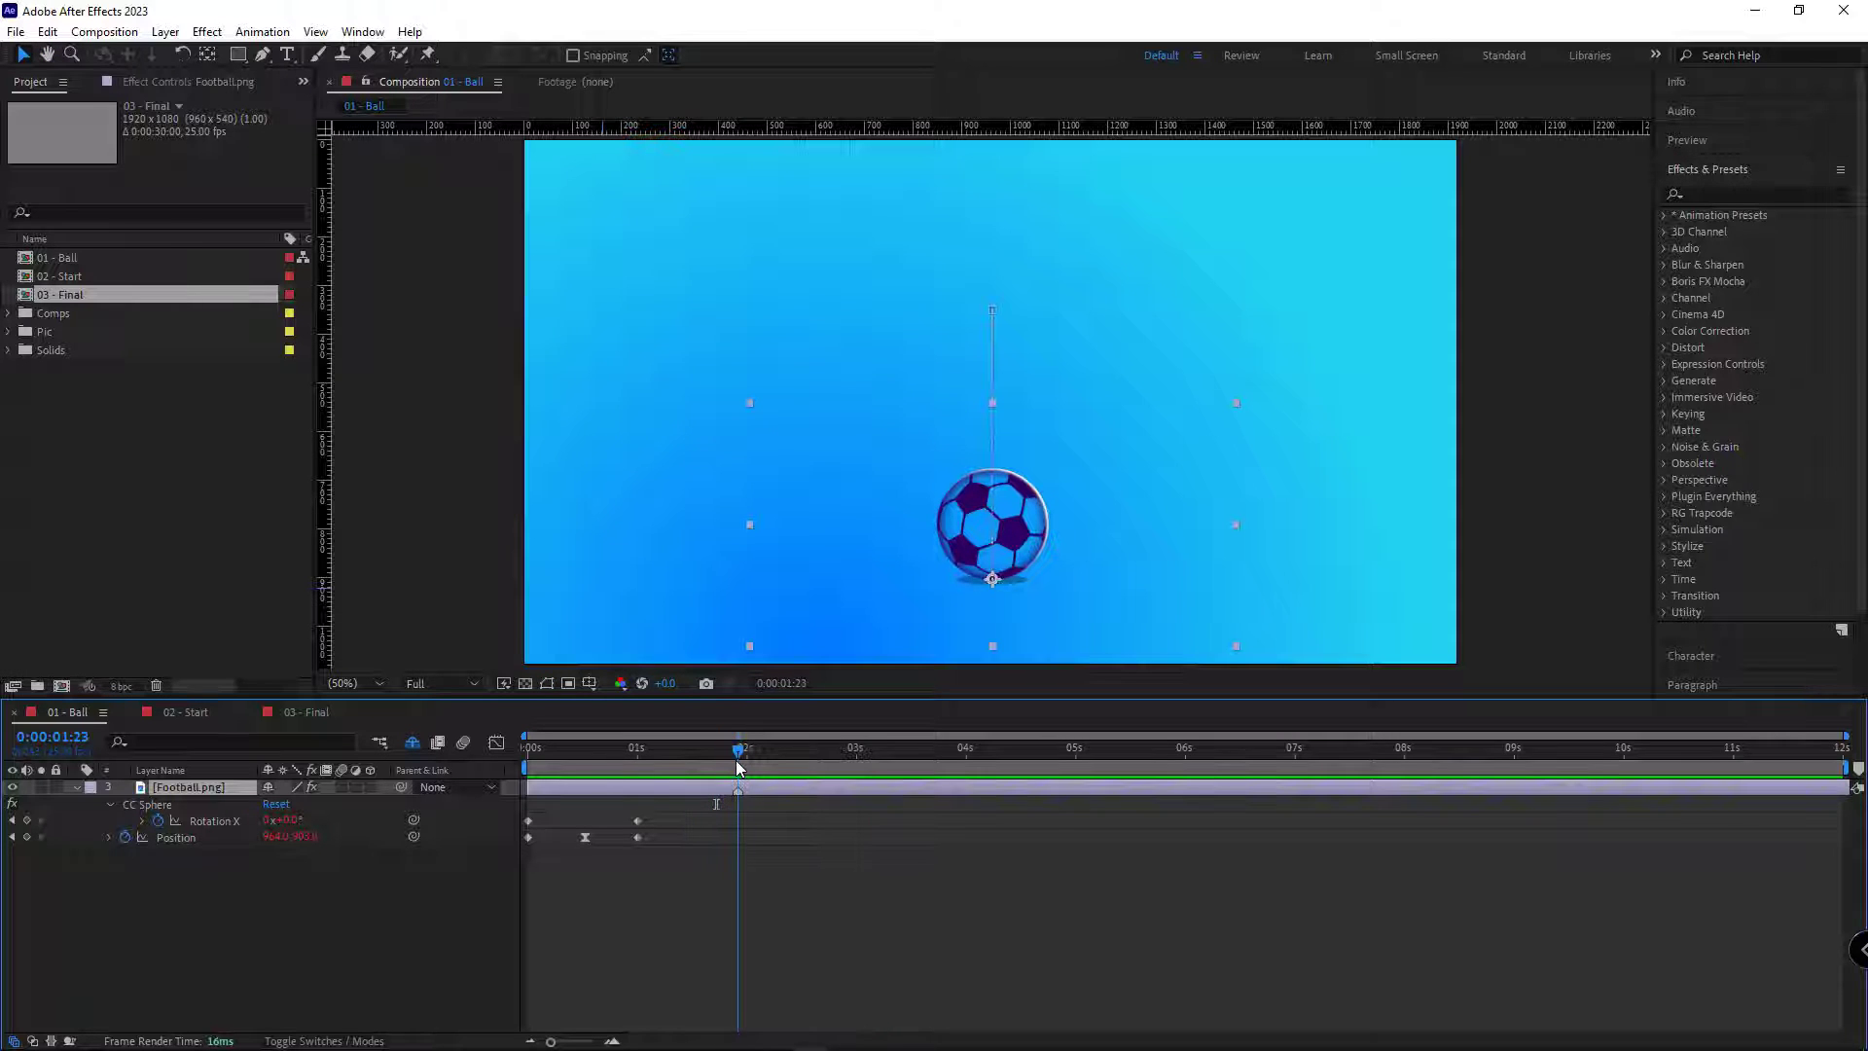
pyautogui.press('space')
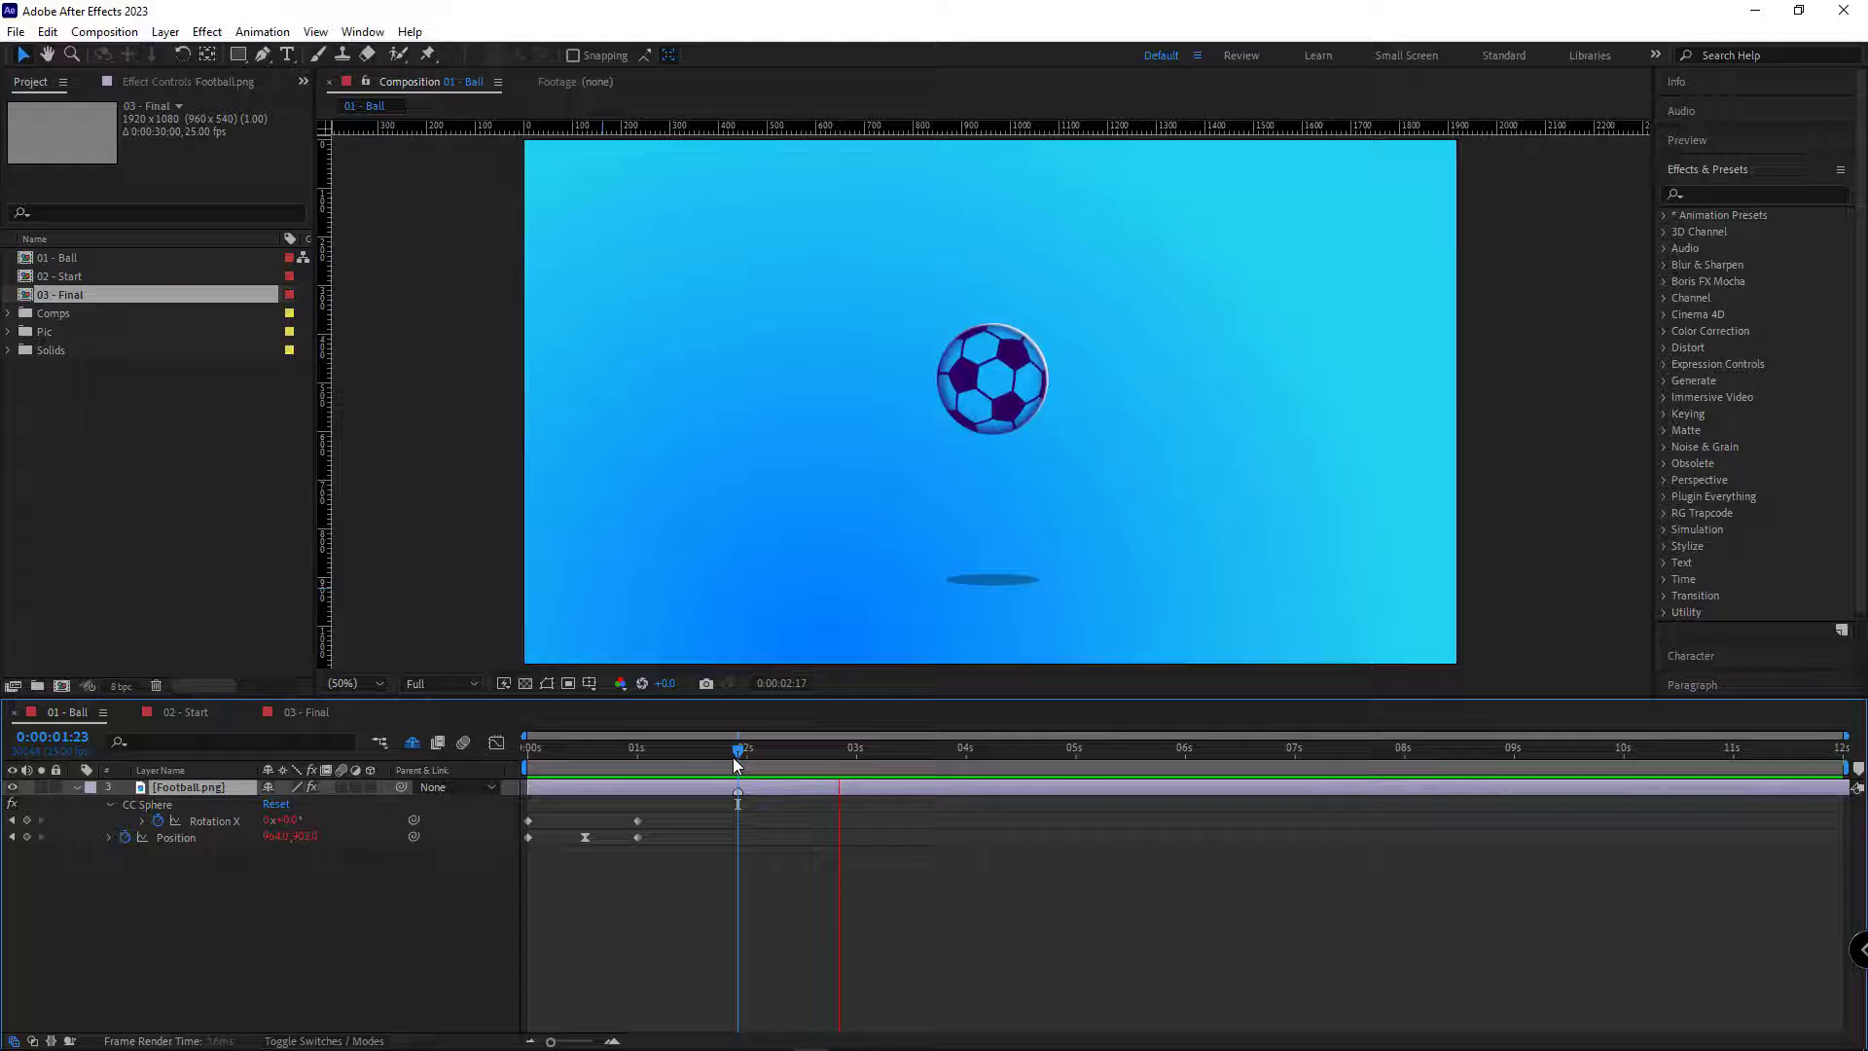
pyautogui.moveTo(735, 751); pyautogui.dragTo(861, 796)
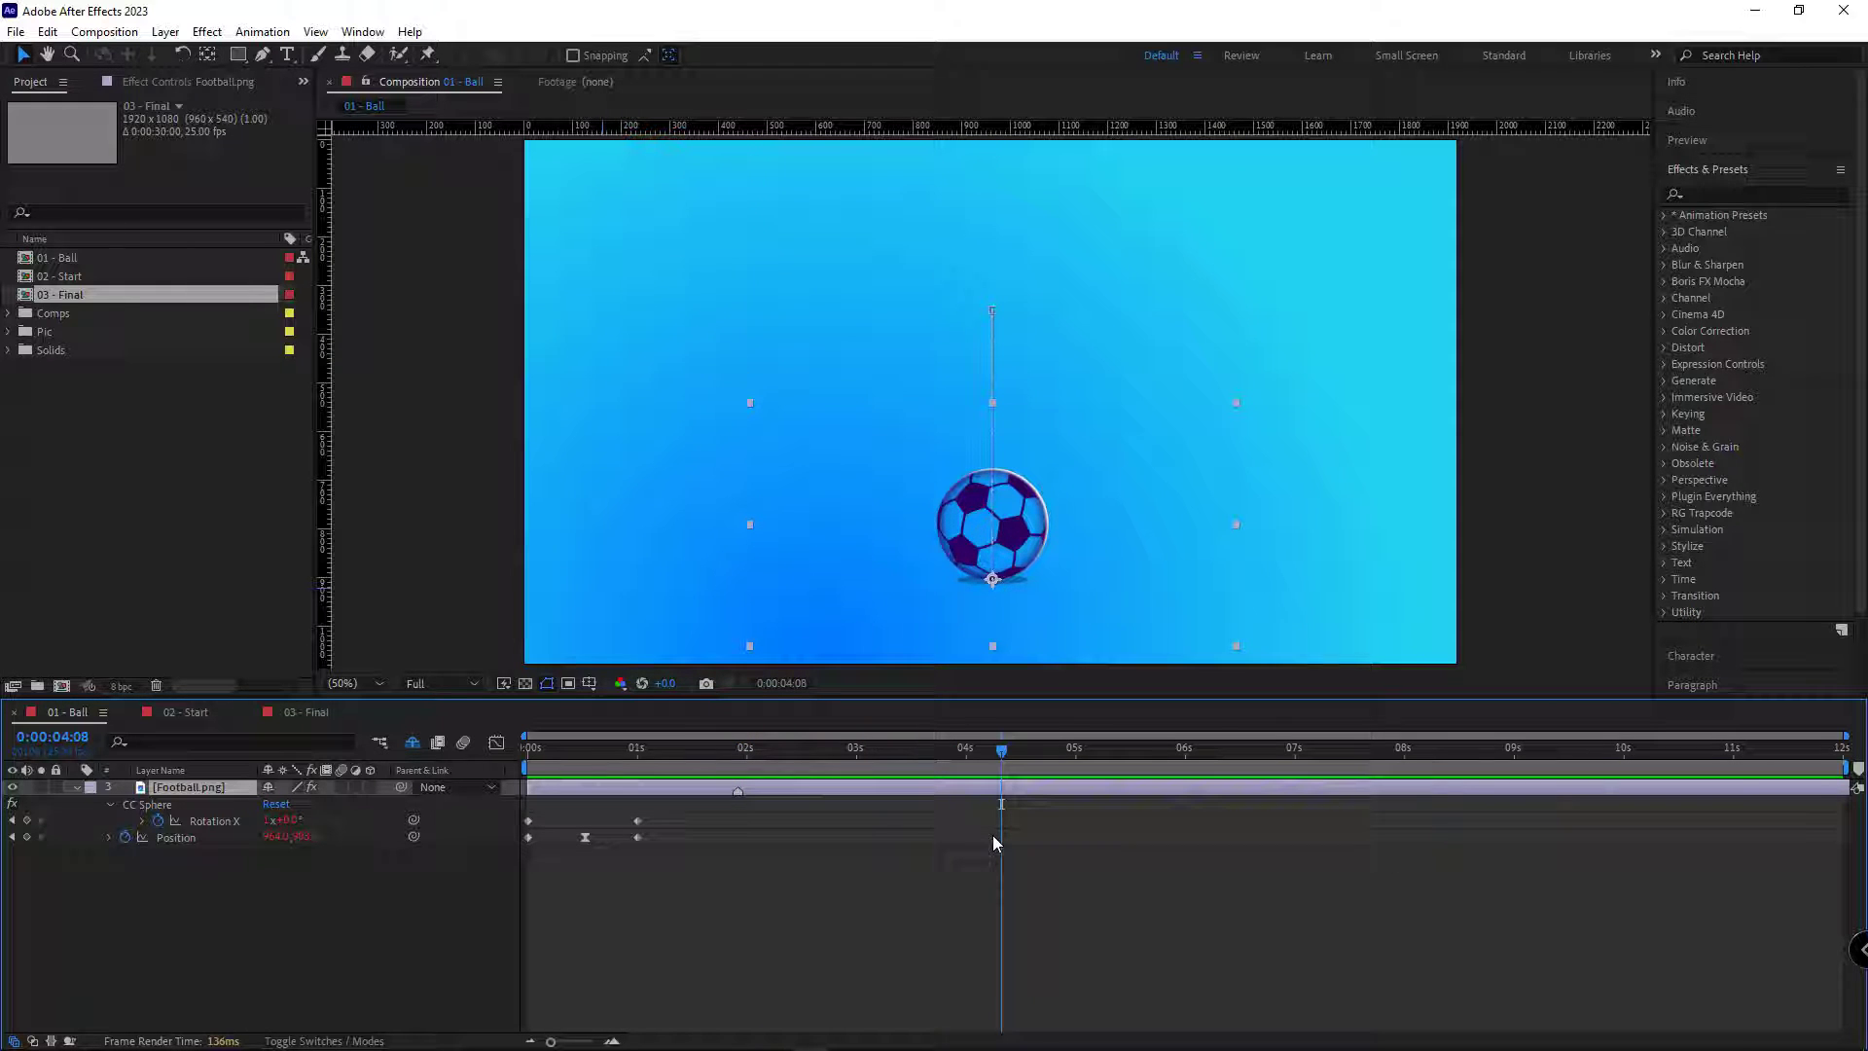
pyautogui.press('space')
# Add markers at 0:00:06:17 and near 0:00:08:21, then preview all the bounces from the start
pyautogui.moveTo(1006, 749); pyautogui.dragTo(1260, 862)
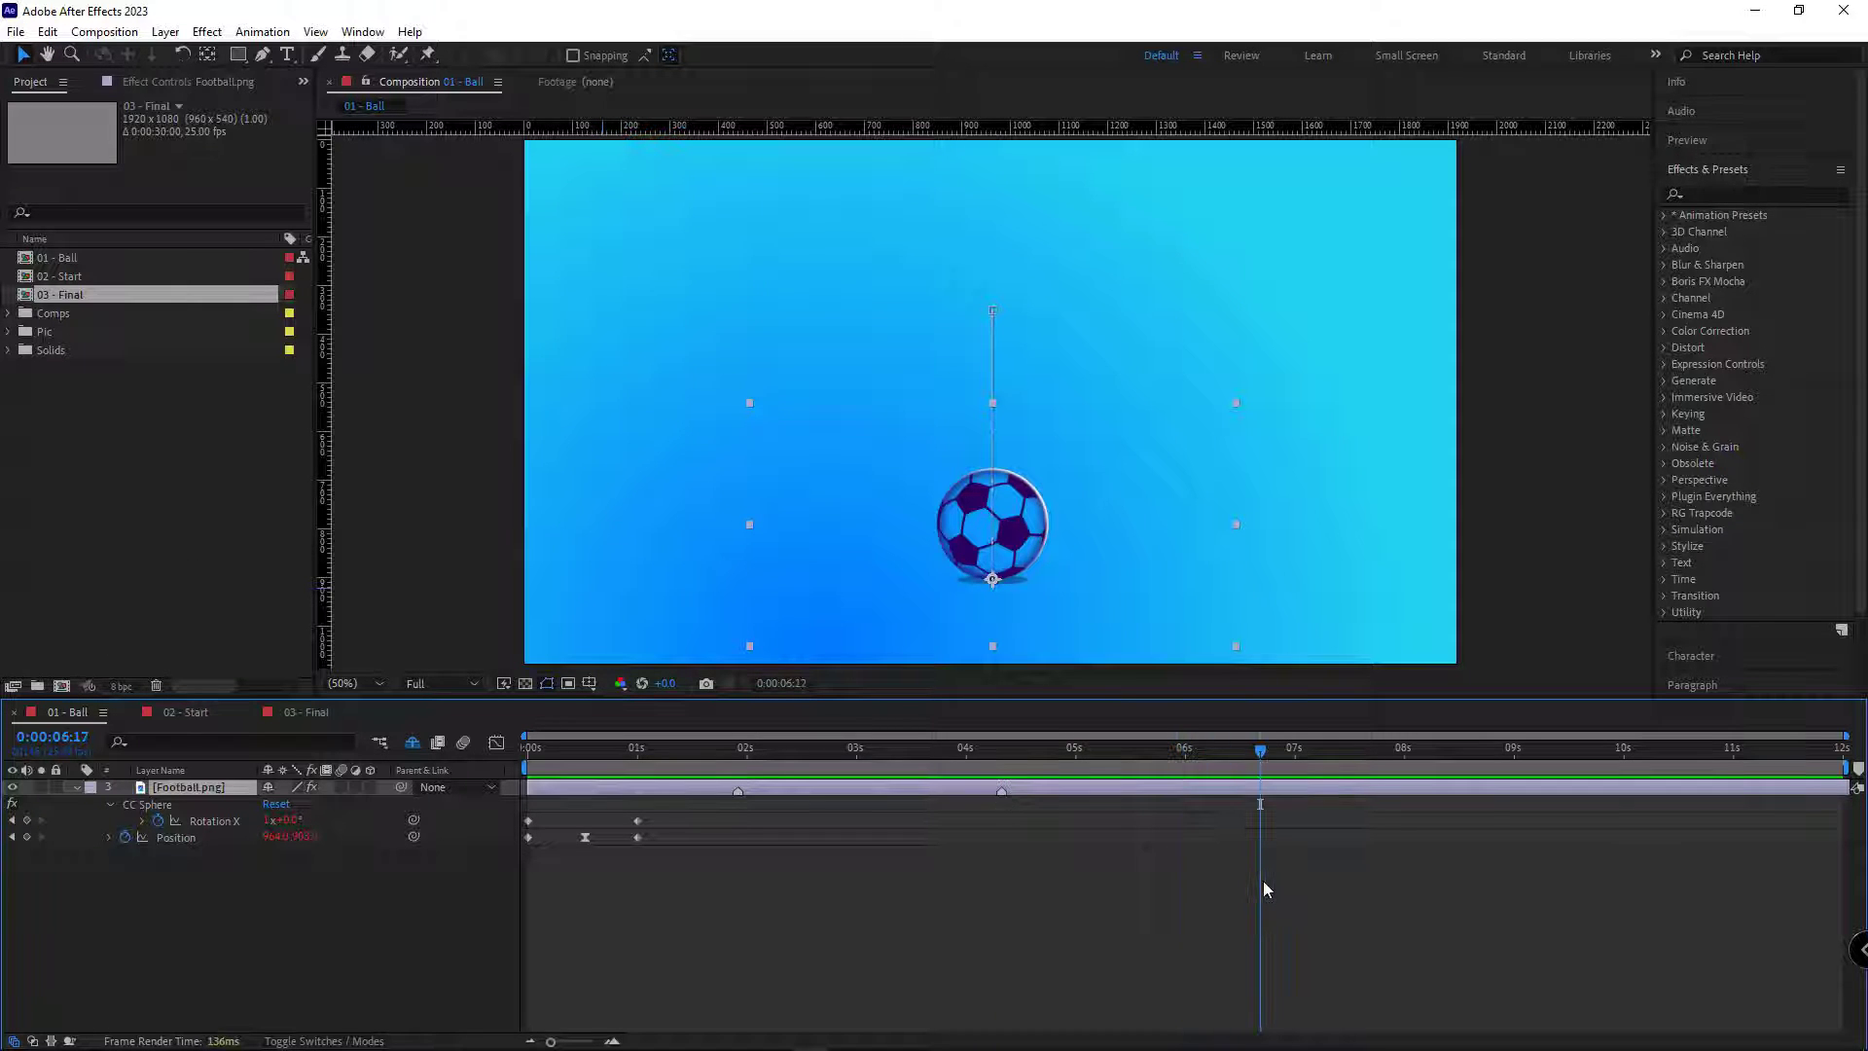
pyautogui.press('KP_Multiply')
pyautogui.click(1500, 765)
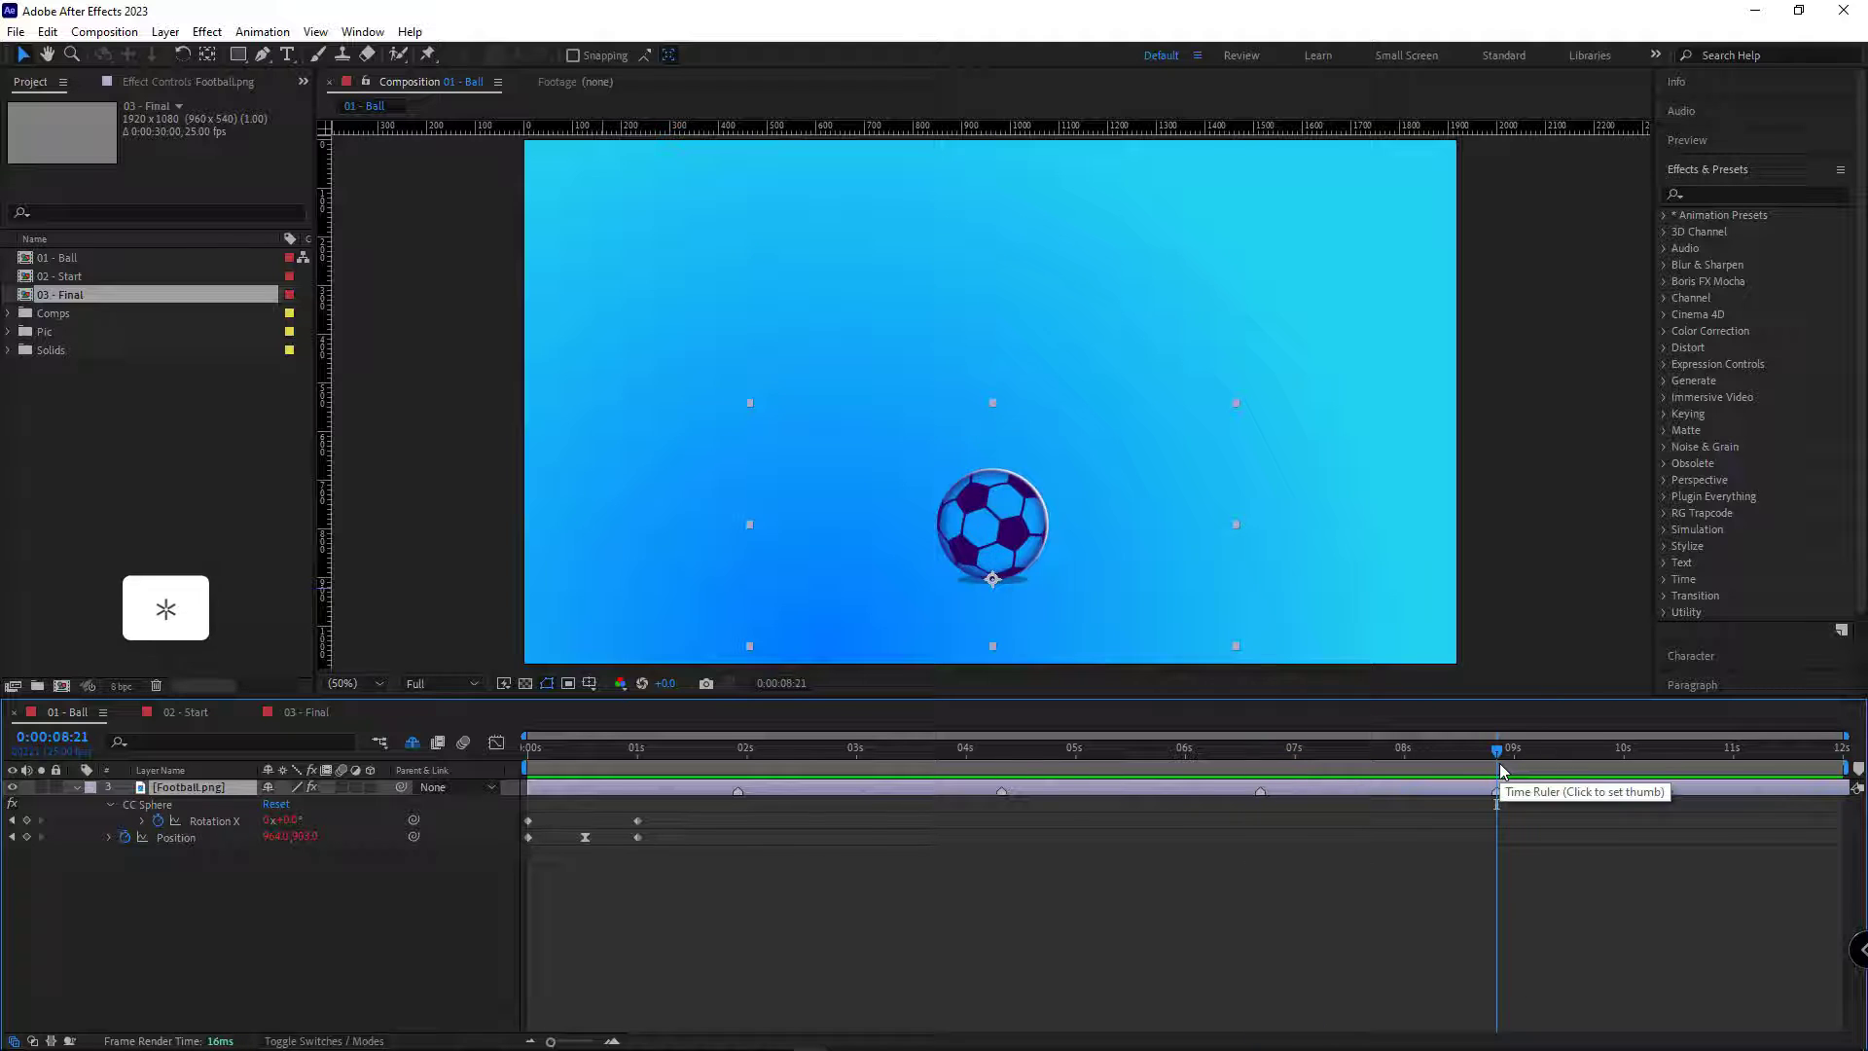
pyautogui.press('space')
pyautogui.press('KP_Multiply')
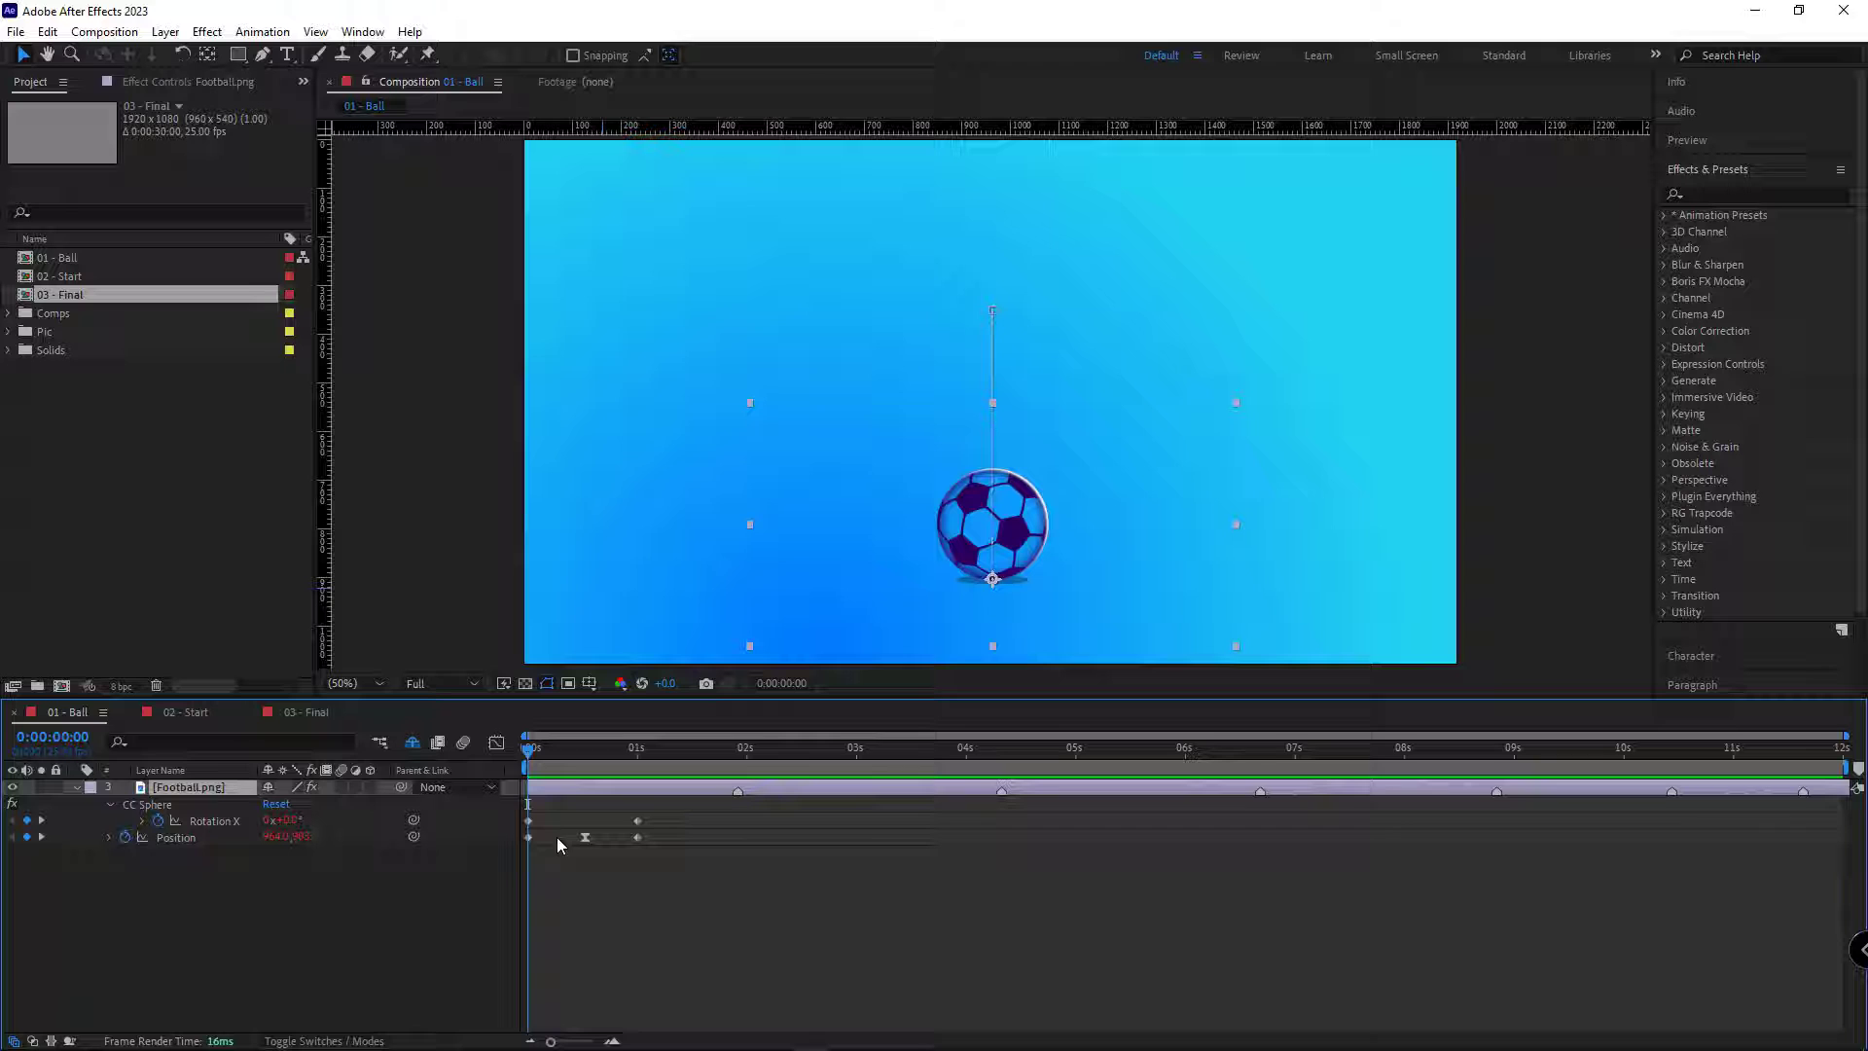
pyautogui.press('space')
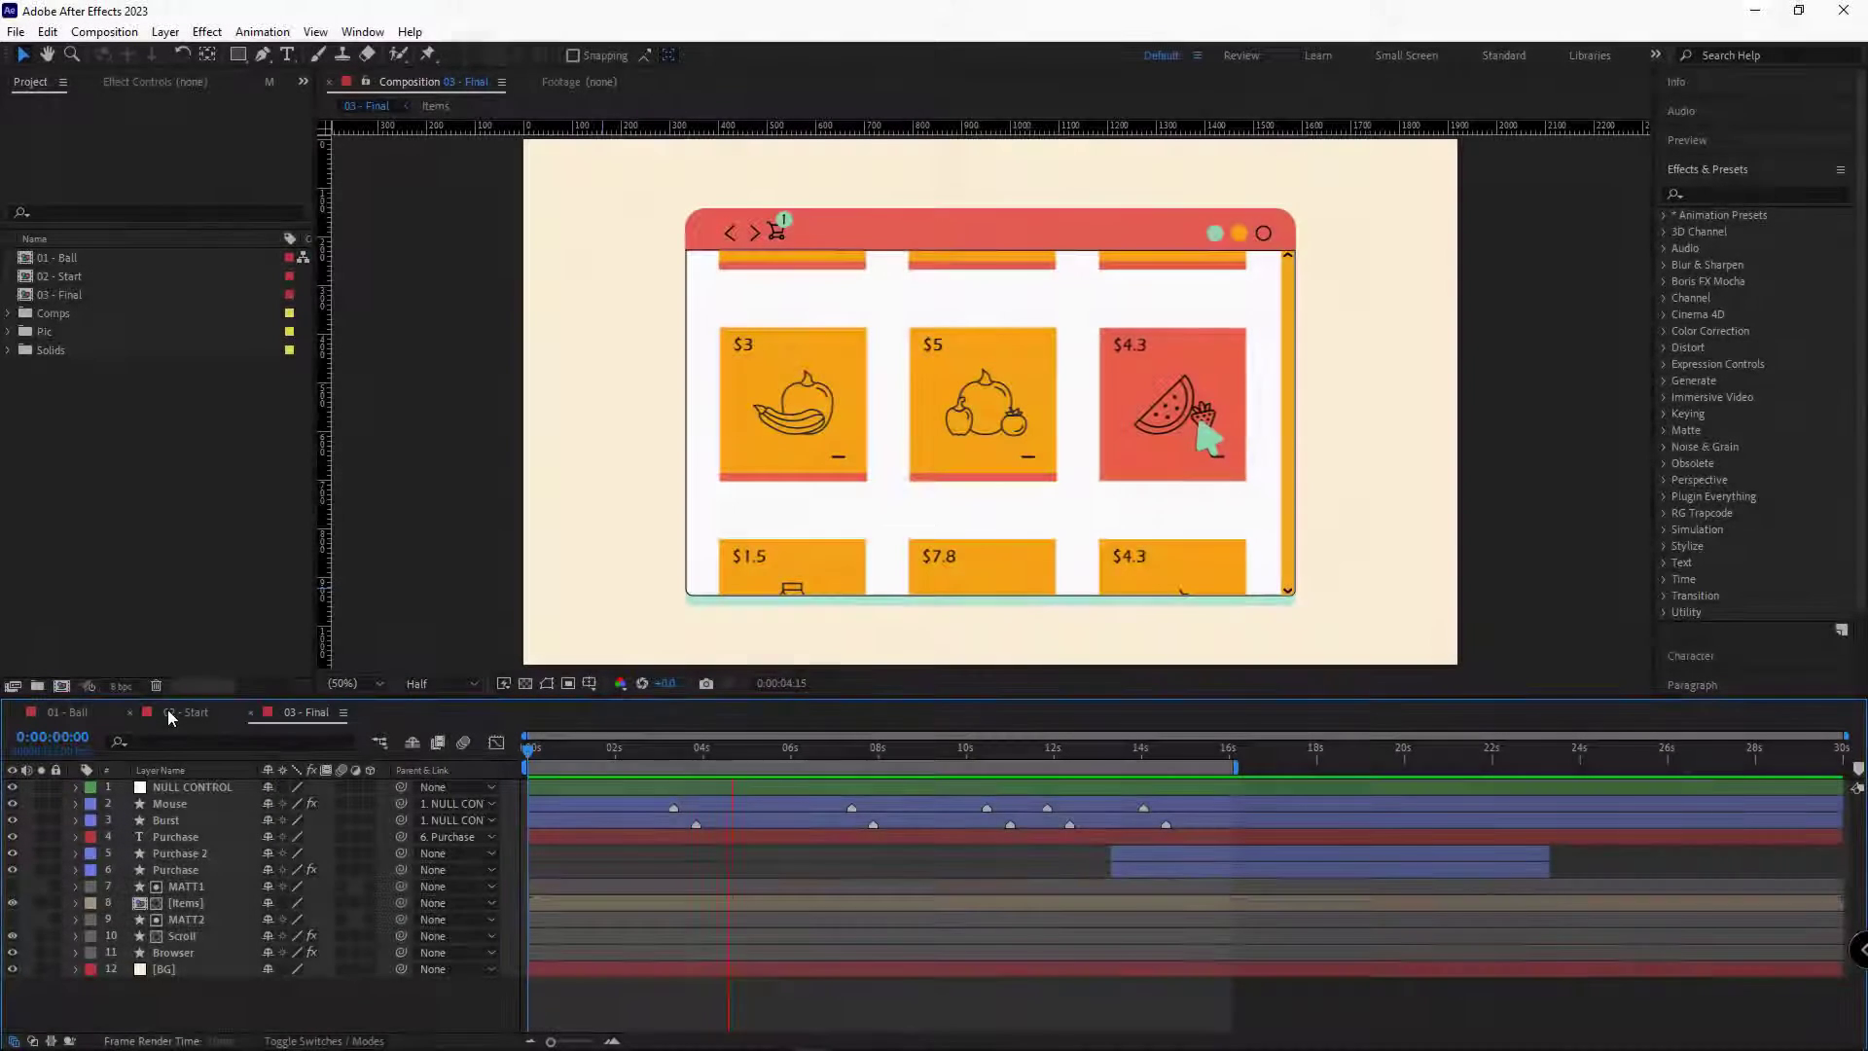
# Play 02 - Start from the first frame and inspect the NULL CONTROL and Mouse layers
pyautogui.click(169, 714)
pyautogui.press('Home')
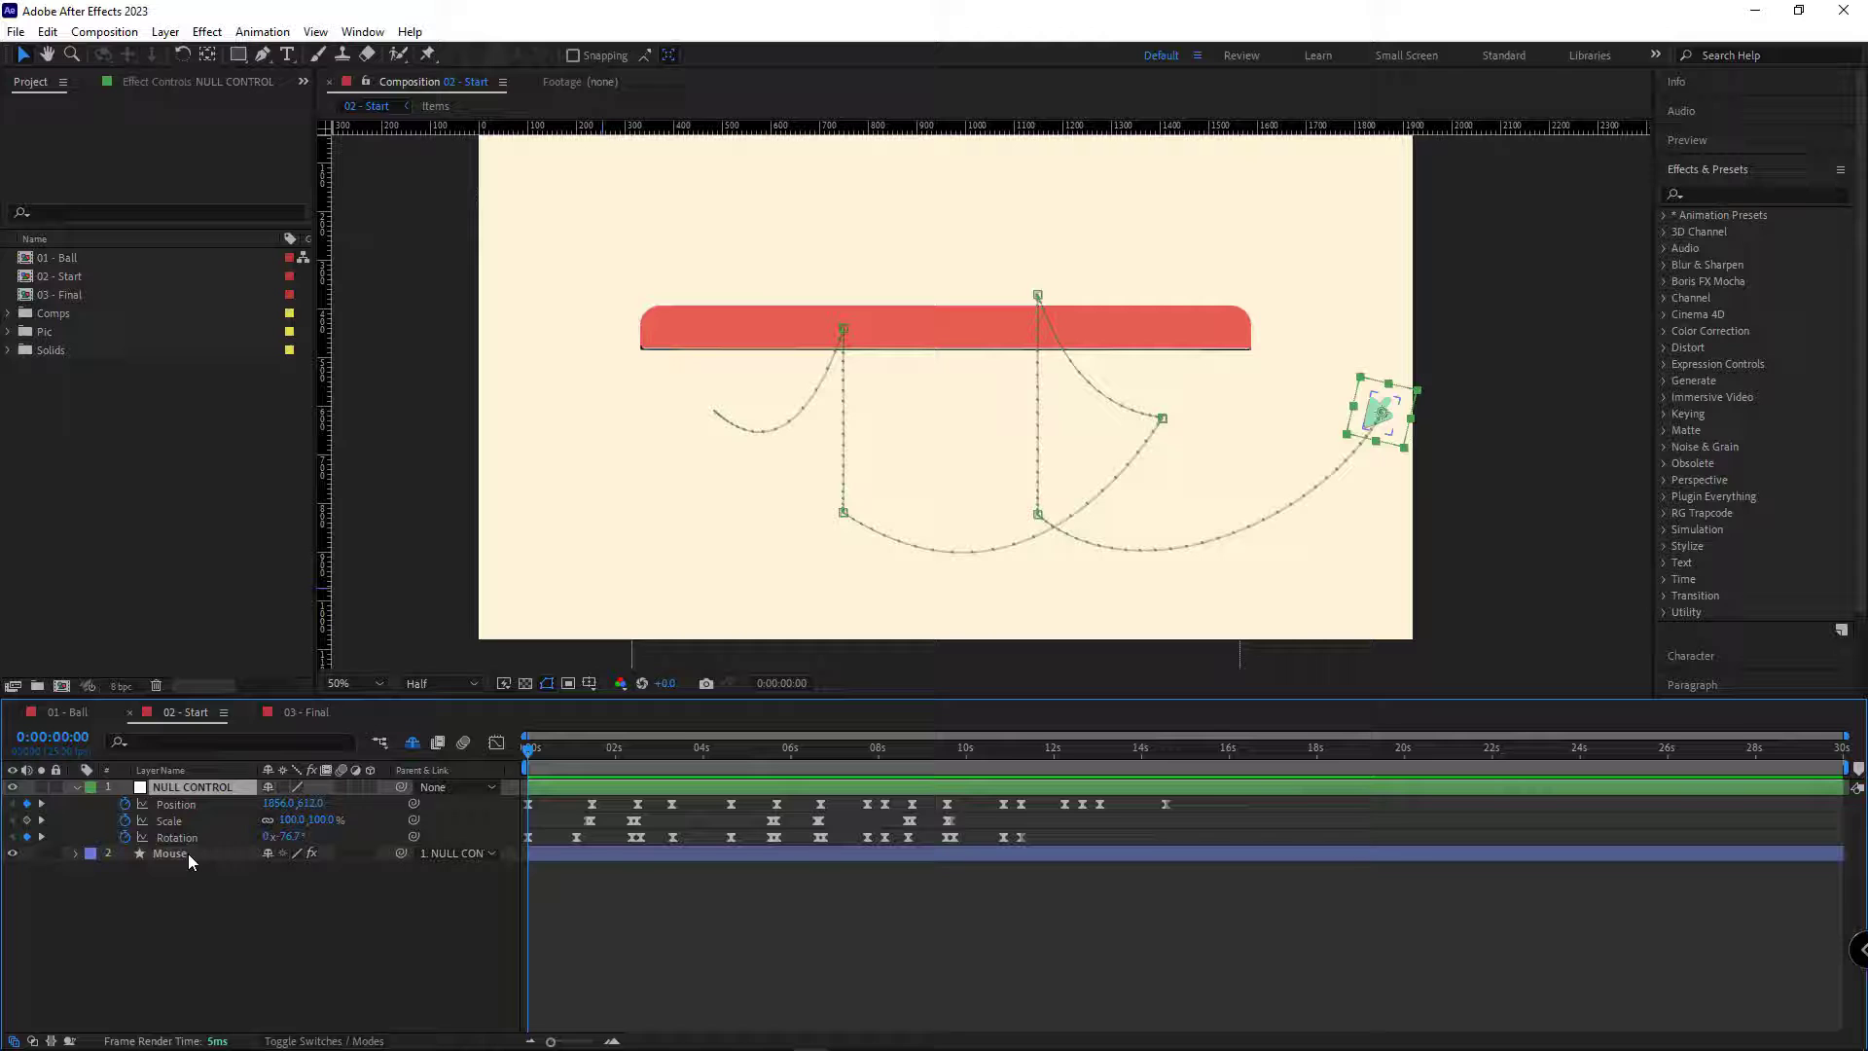
pyautogui.press('F2')
pyautogui.press('space')
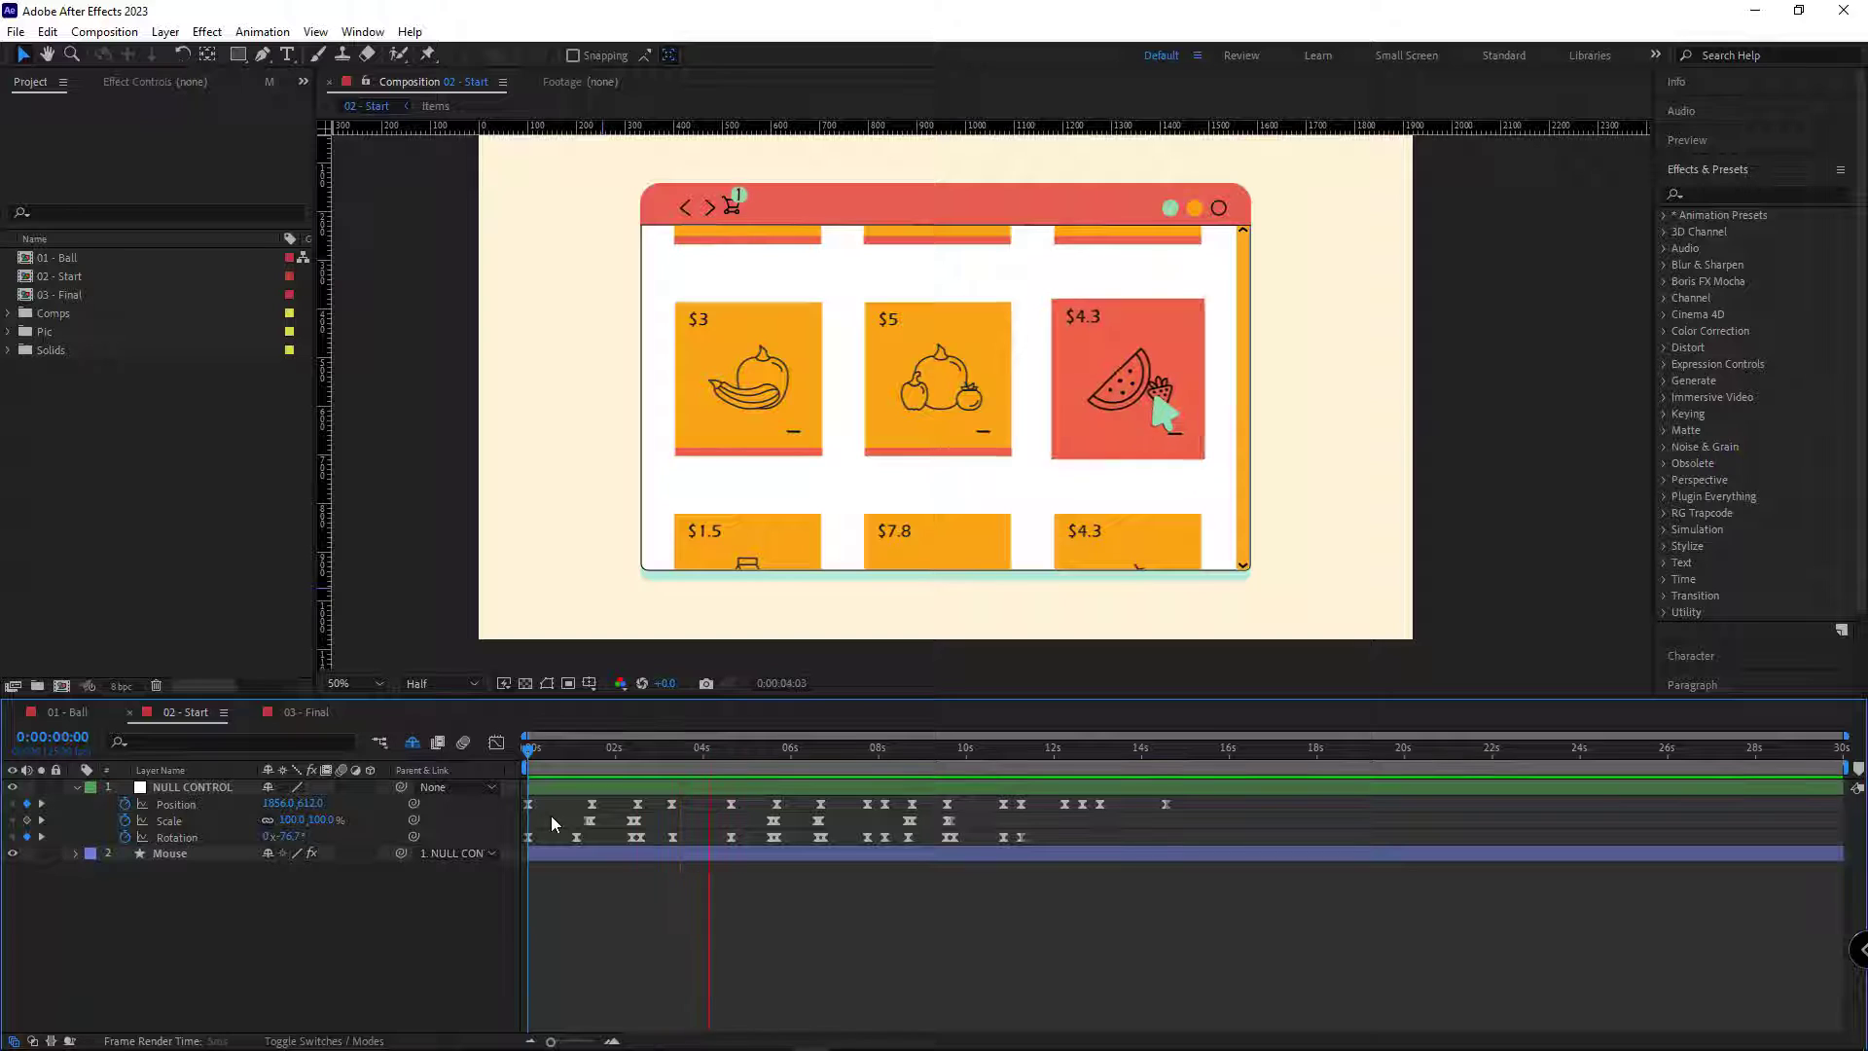
pyautogui.click(192, 786)
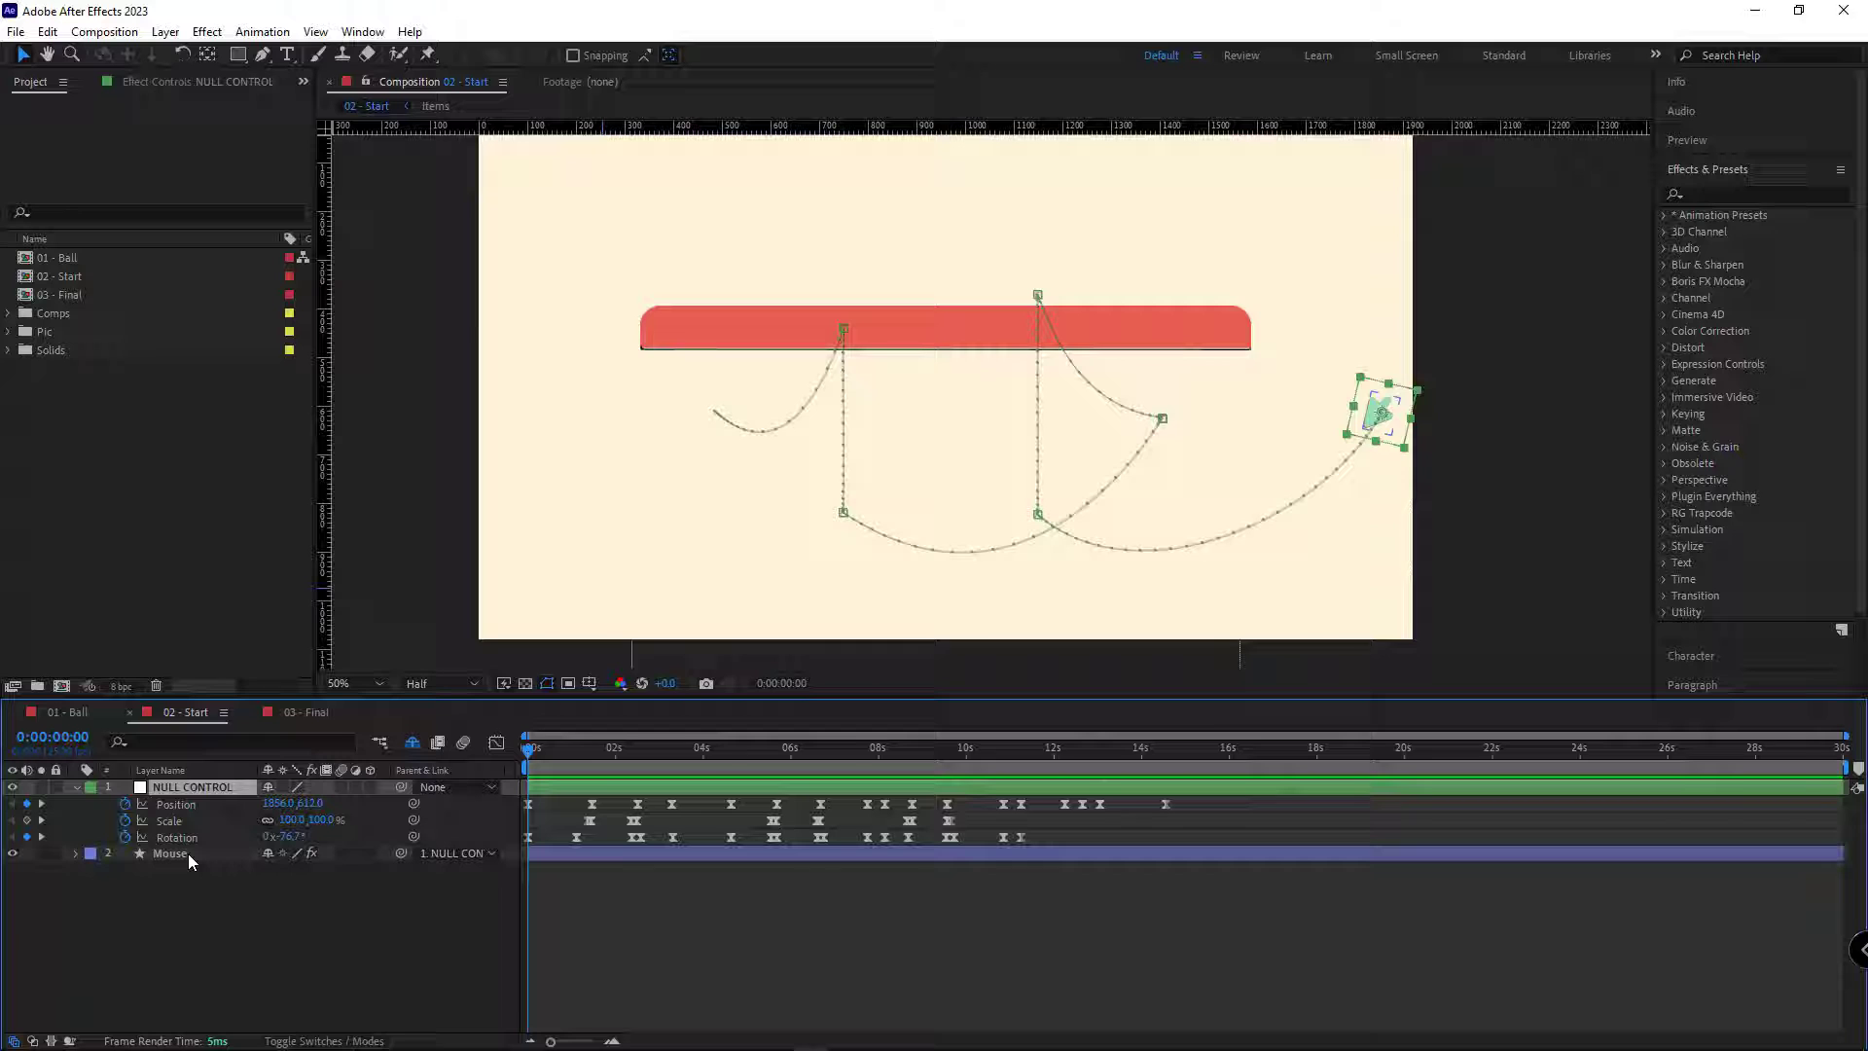
pyautogui.click(189, 855)
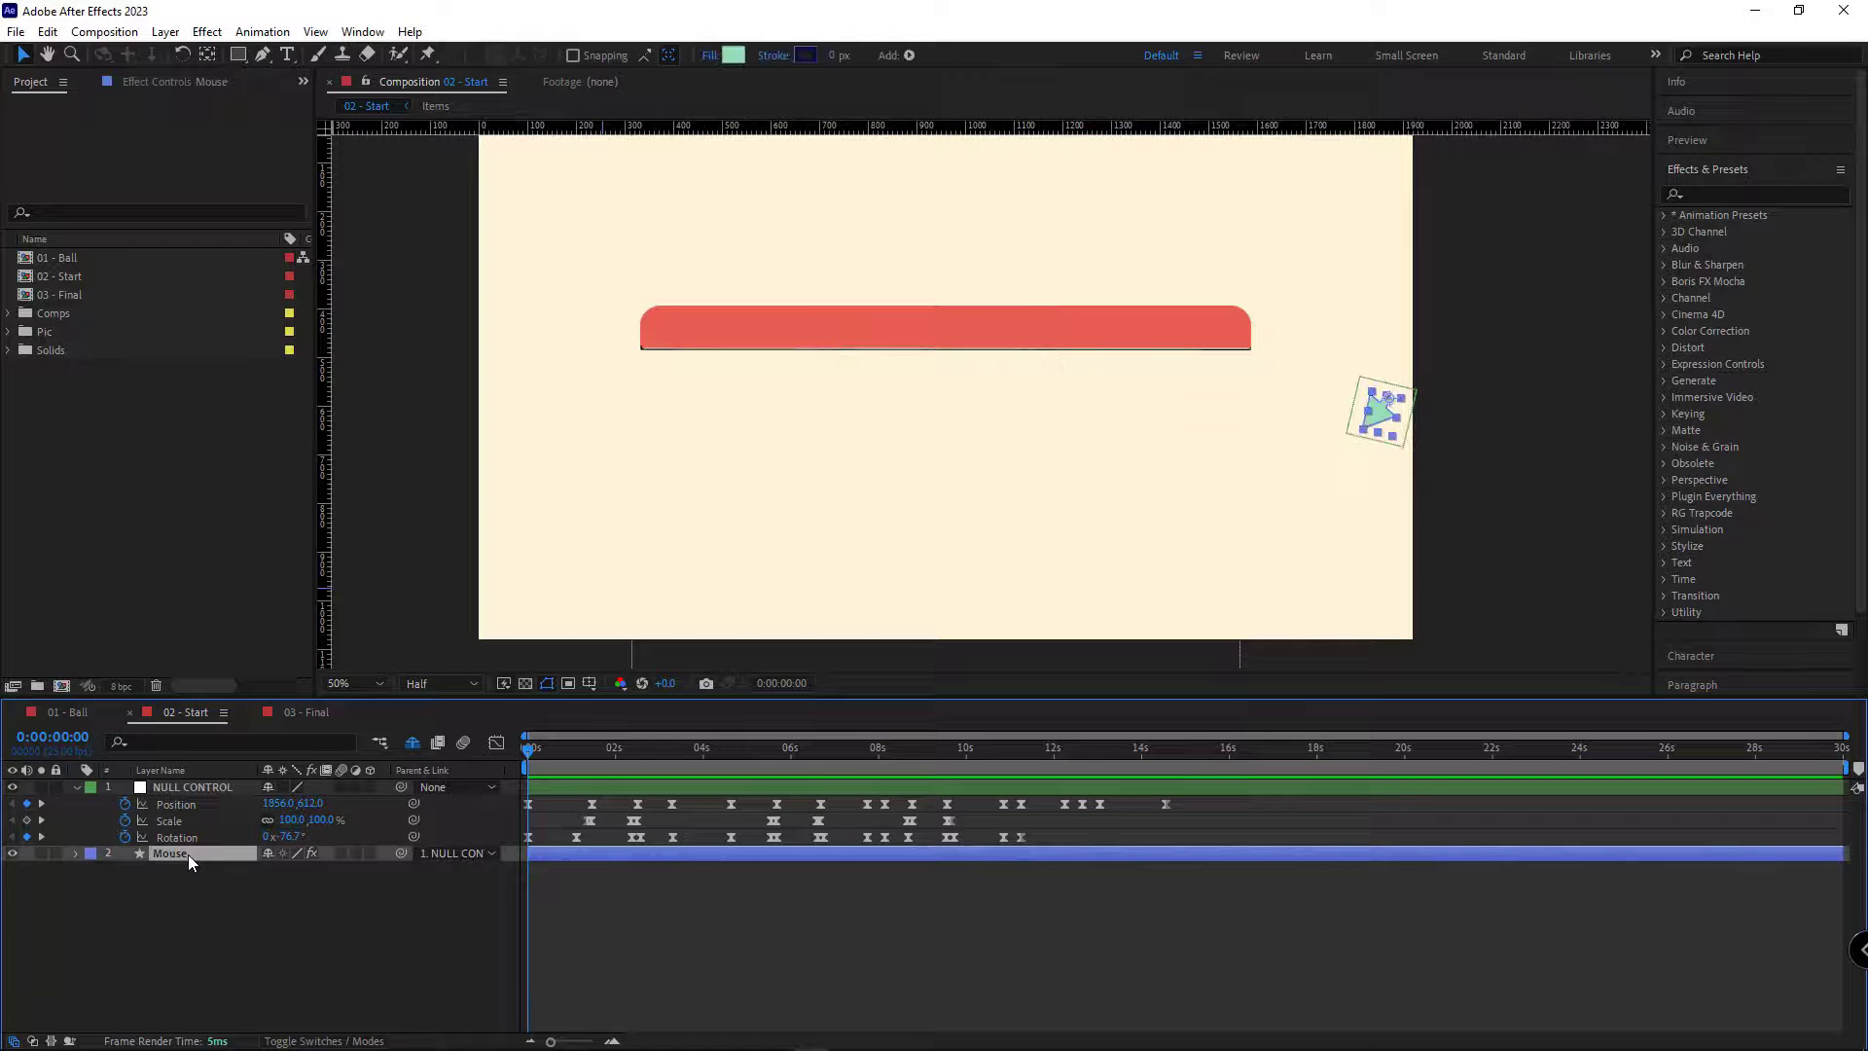
pyautogui.keyDown('ctrl'); pyautogui.click(208, 855); pyautogui.keyUp('ctrl')
pyautogui.press('space')
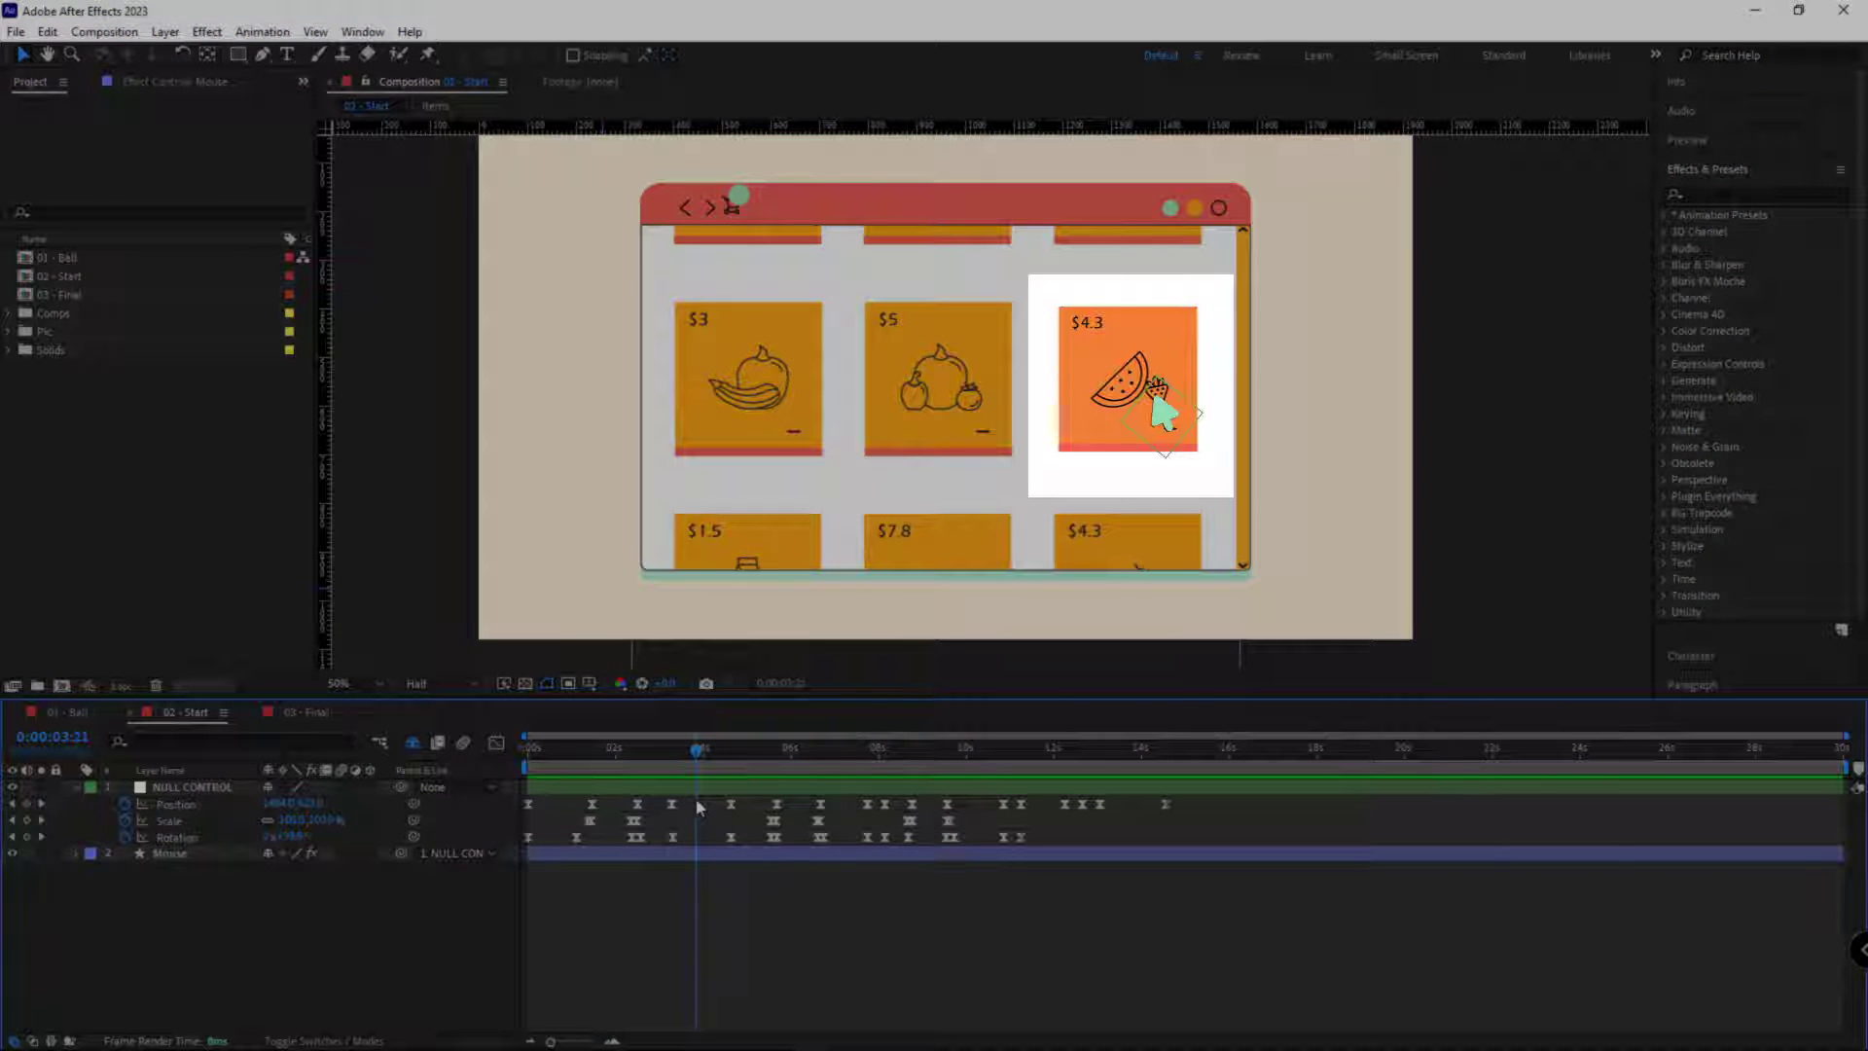
# Find frame 0:00:03:21 and set Position, Scale and Rotation keyframes on the Mouse layer
pyautogui.press('pageup')
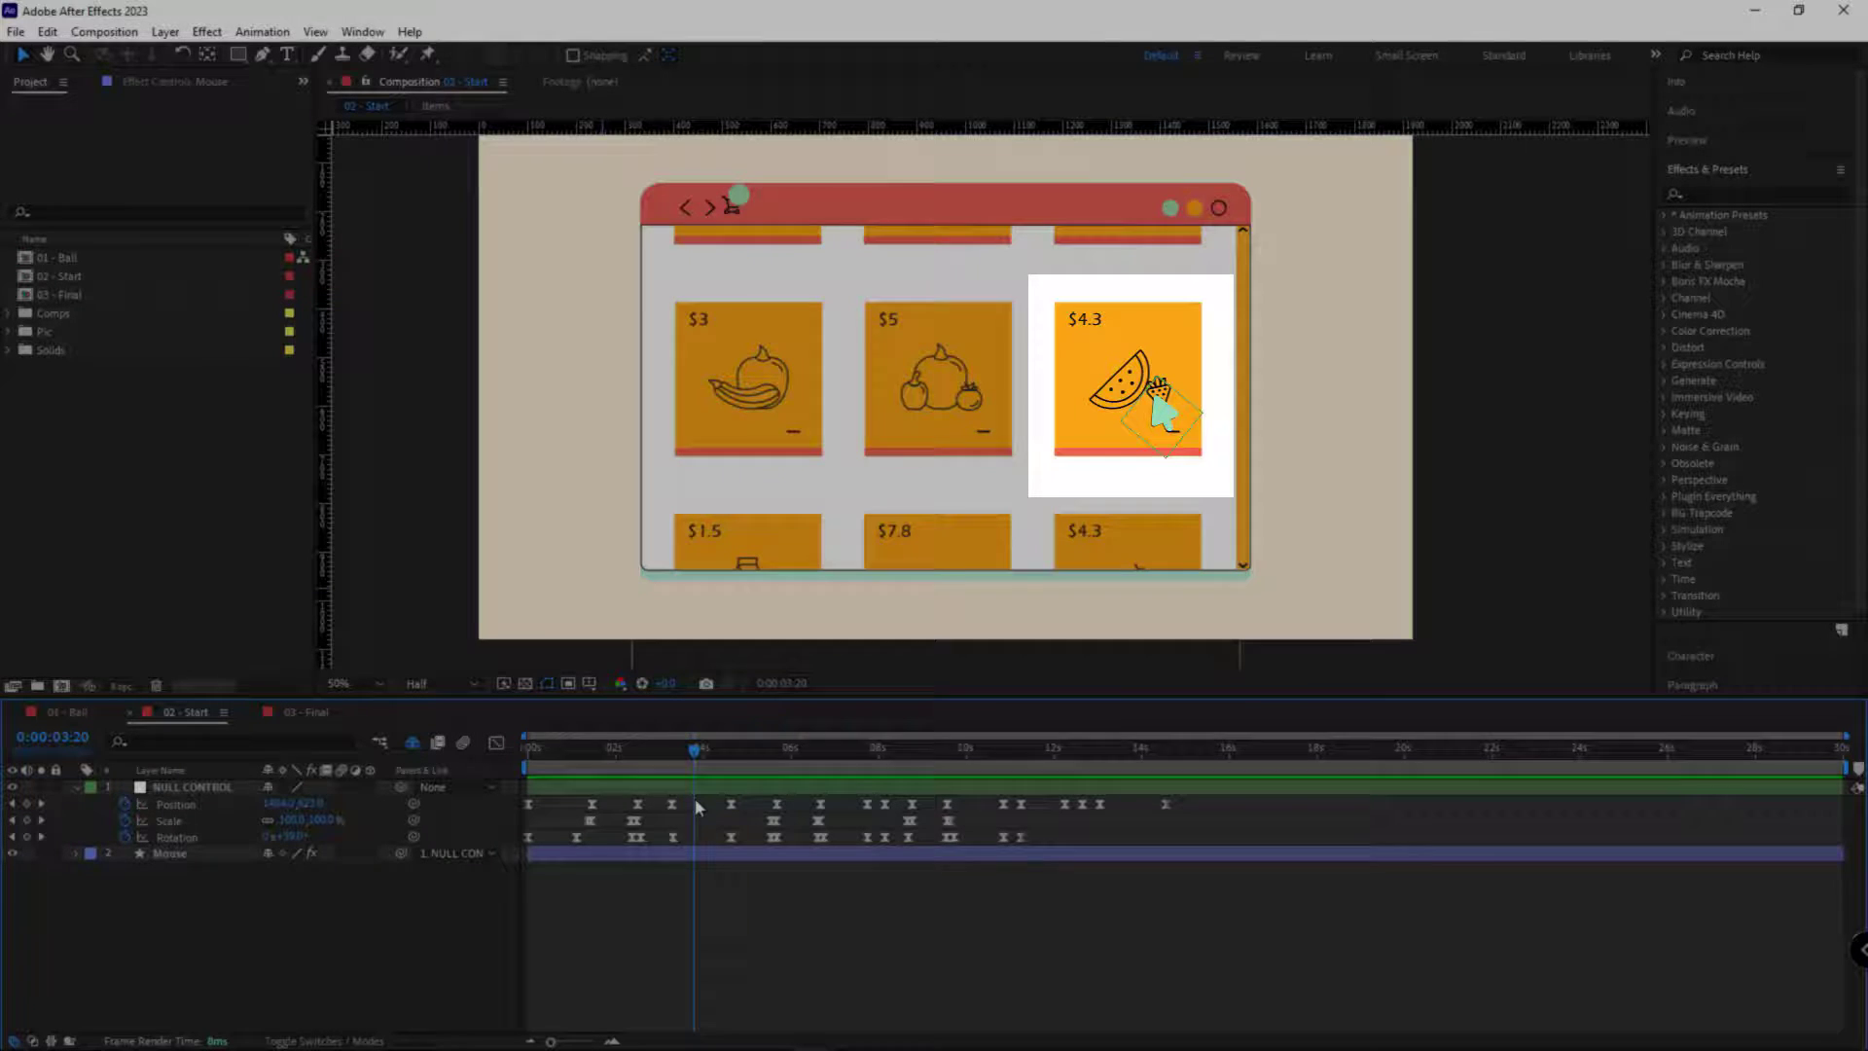
pyautogui.press('pagedown')
pyautogui.press('pagedown')
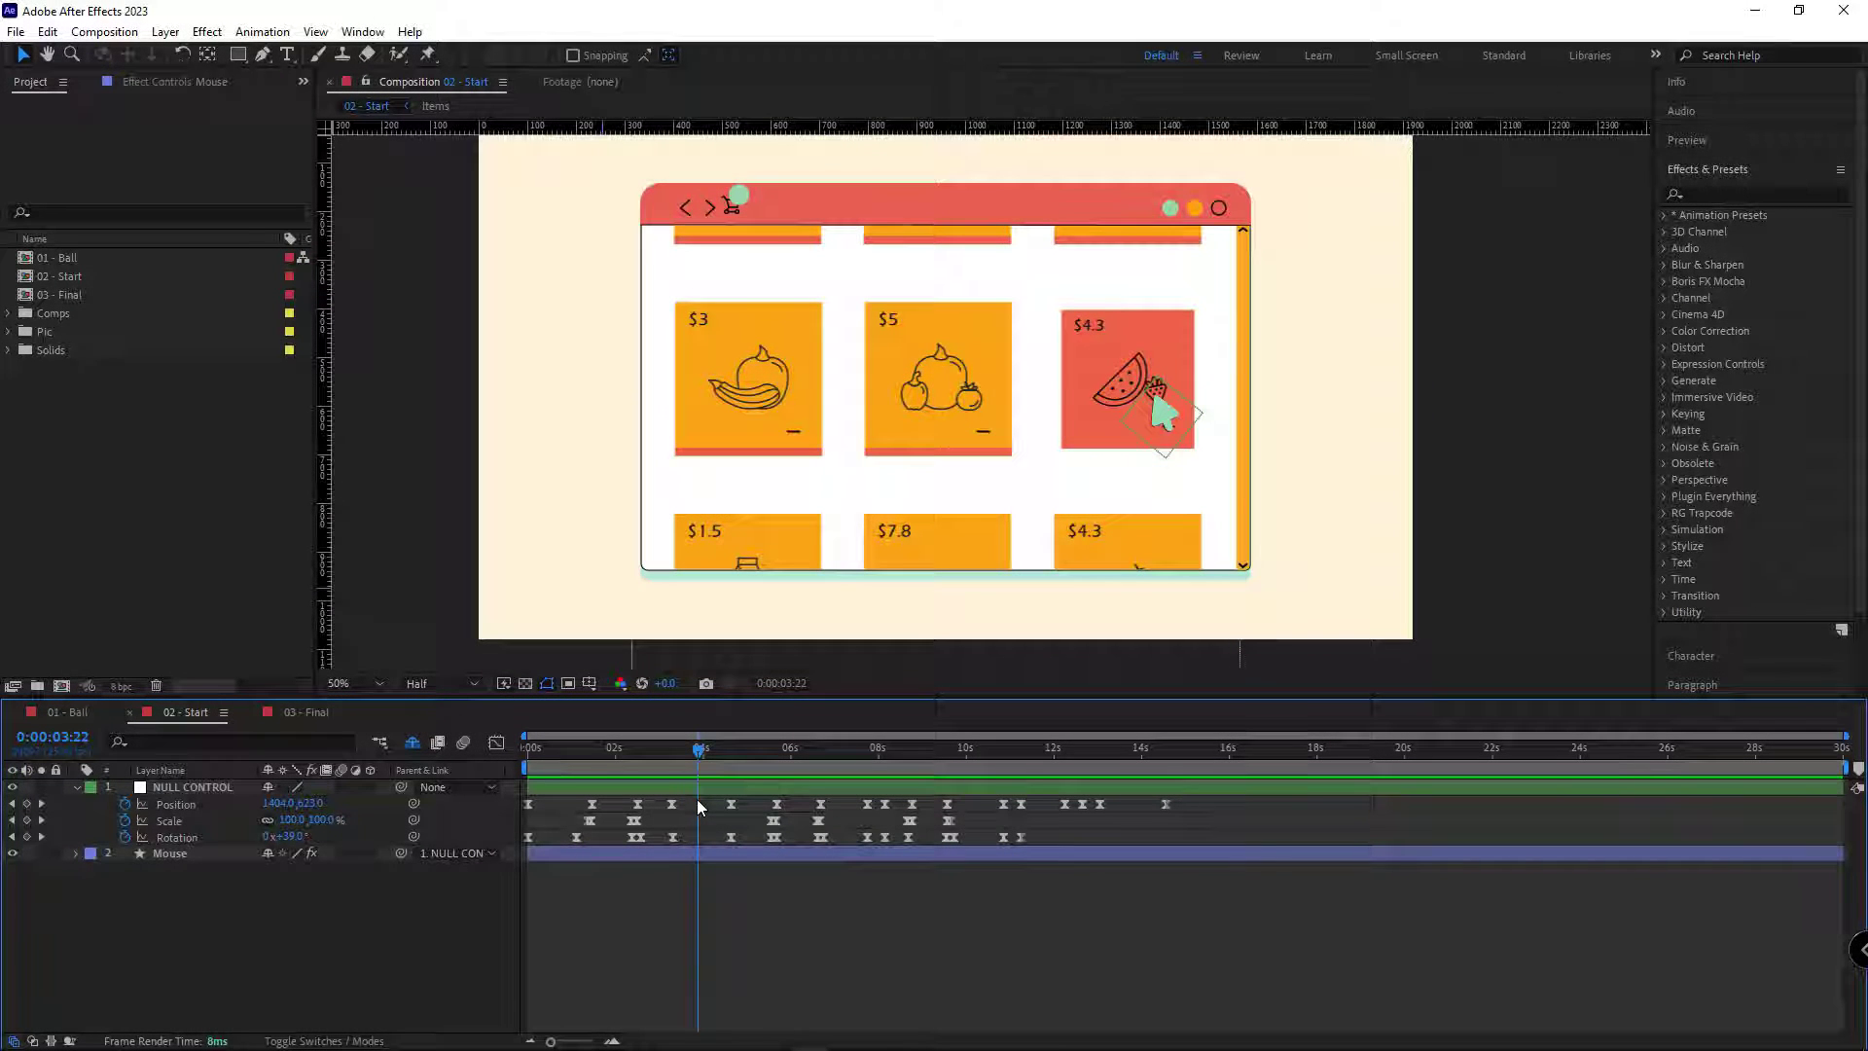
pyautogui.press('pagedown')
pyautogui.press('pageup')
pyautogui.press('pageup')
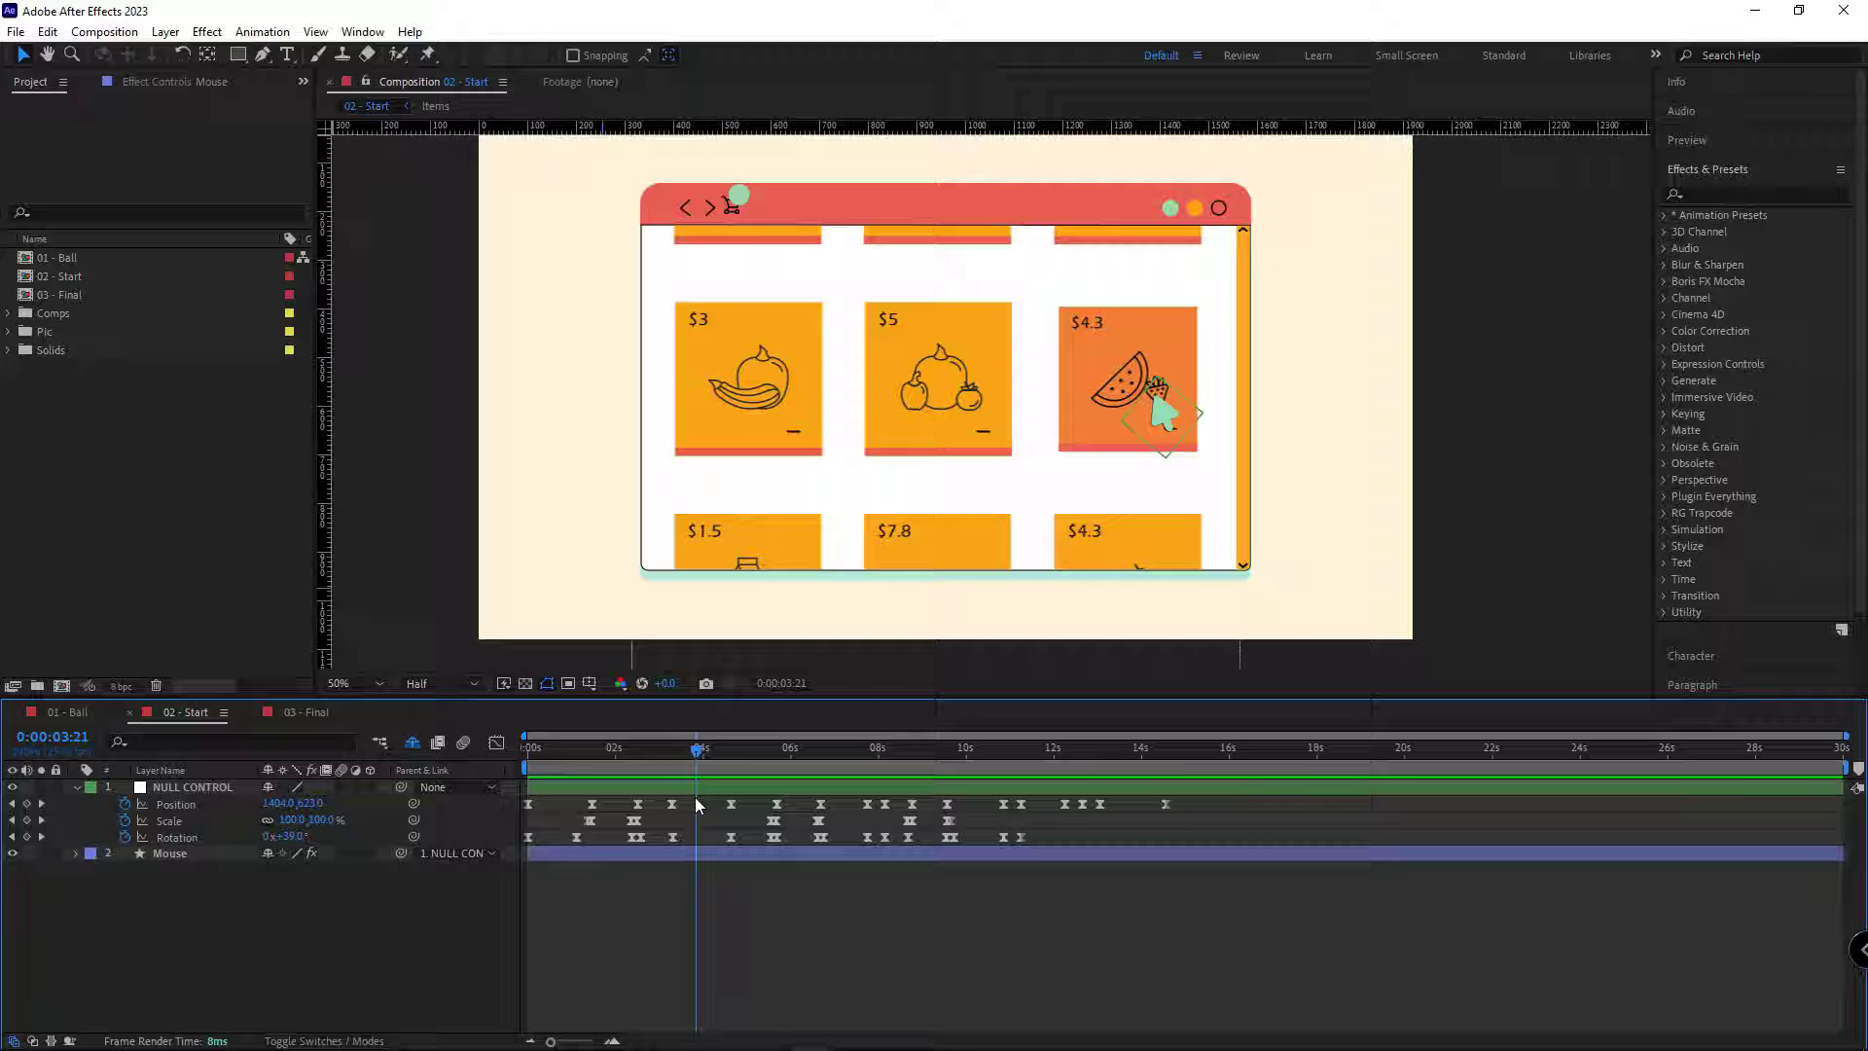
pyautogui.click(150, 855)
pyautogui.press('p')
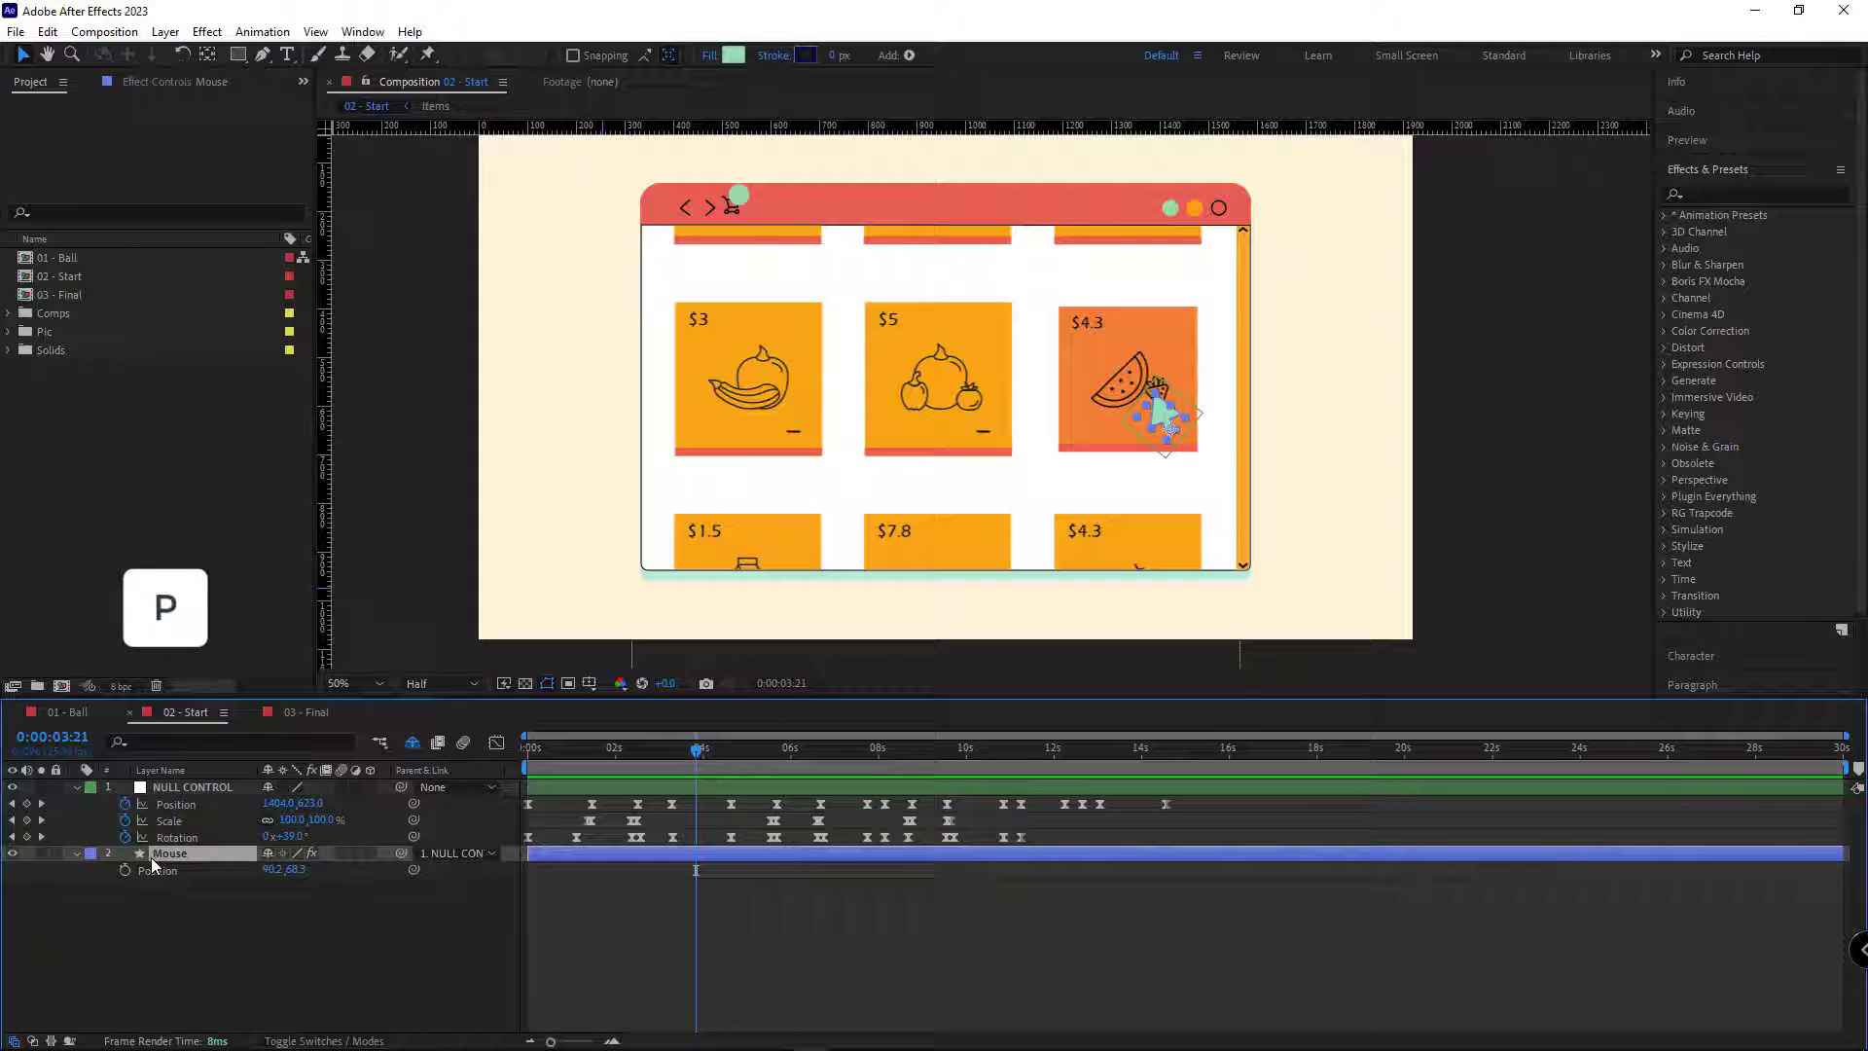
pyautogui.hotkey('shift', 's')
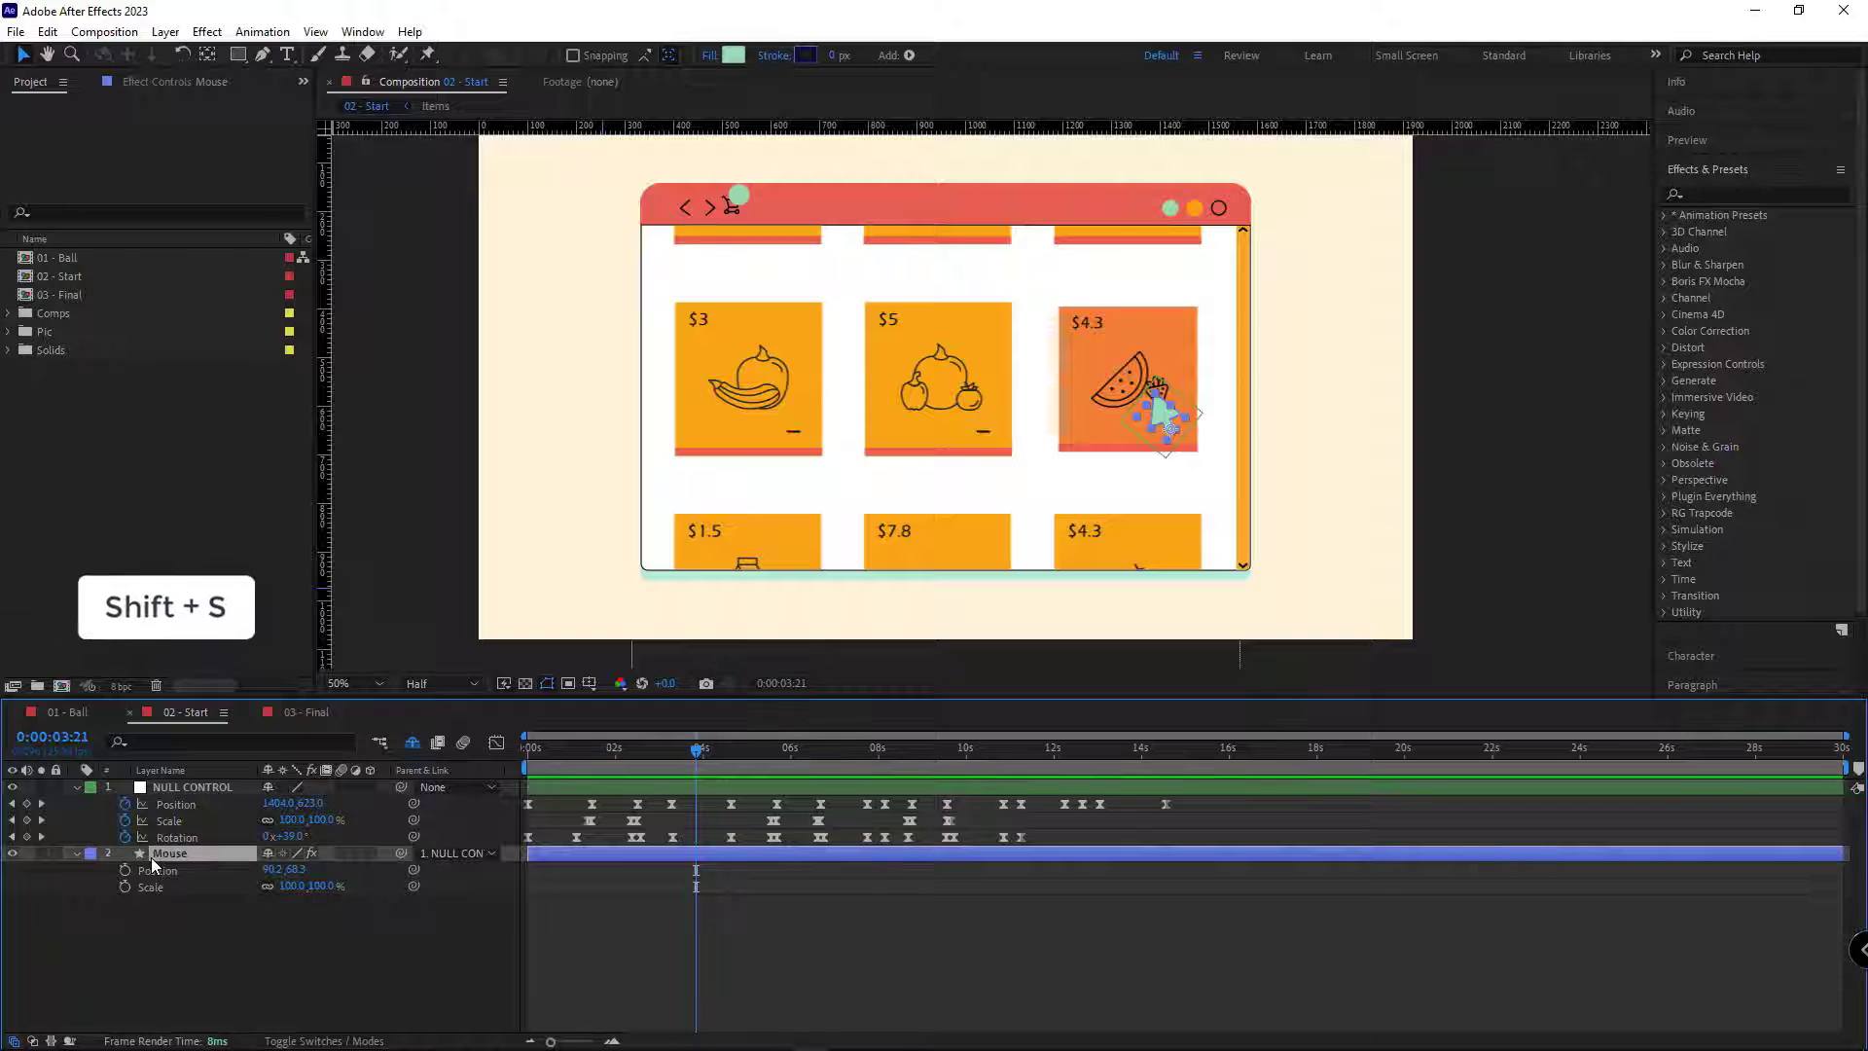
pyautogui.hotkey('shift', 'r')
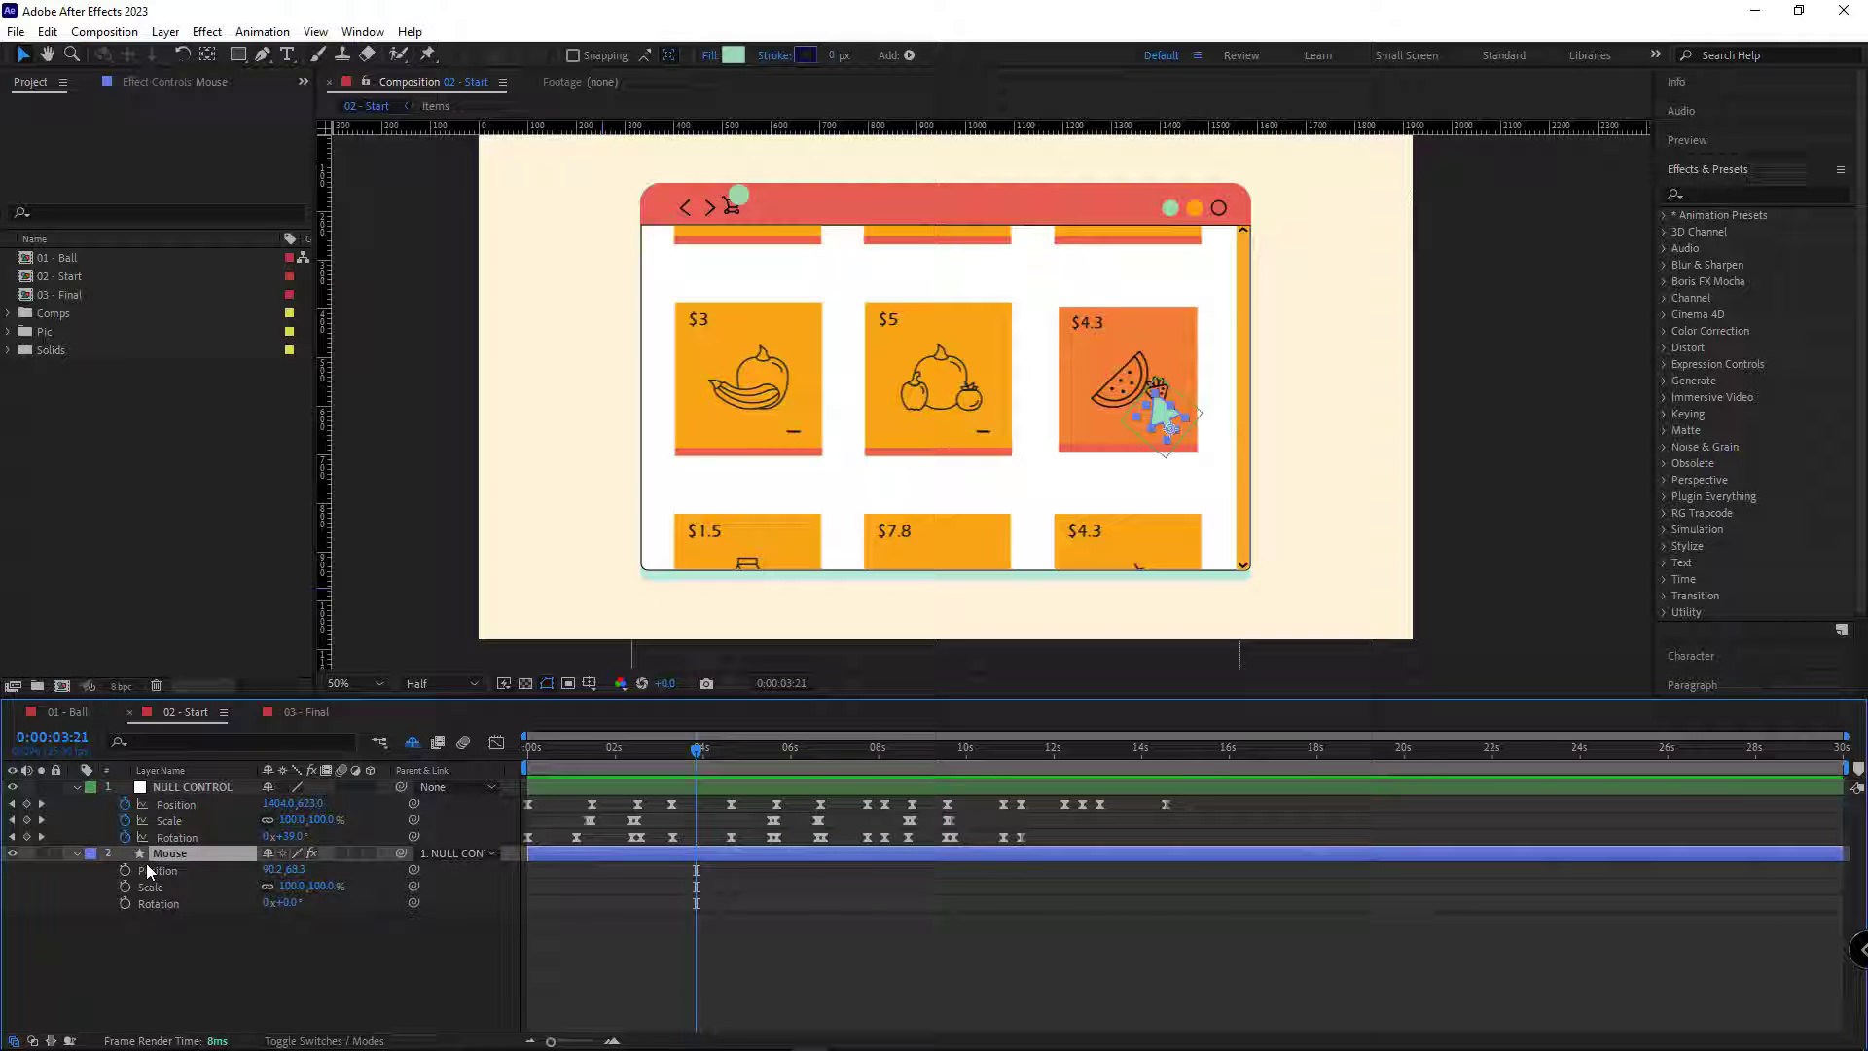
pyautogui.moveTo(125, 869); pyautogui.dragTo(127, 922)
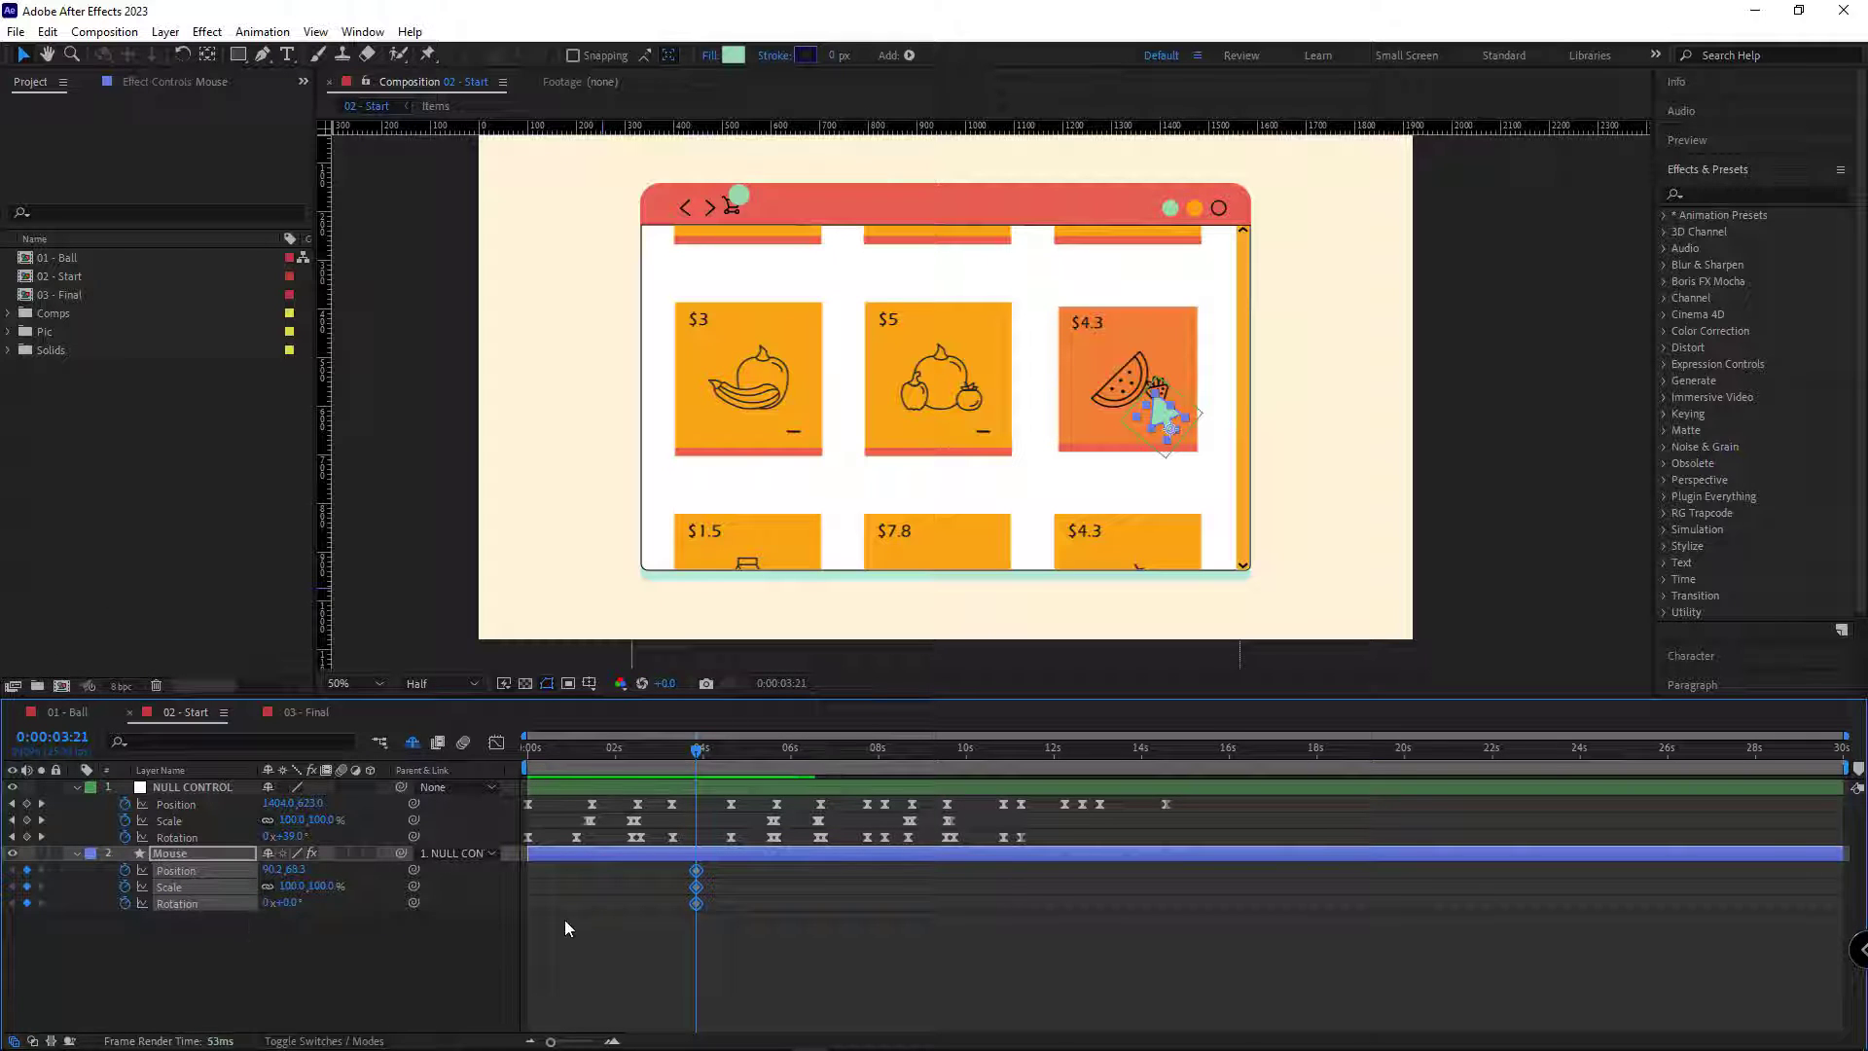
# At 0:00:04:06, move the arrow onto the watermelon card, scale it to 120% and tilt it
pyautogui.hotkey('shift', 'pagedown')
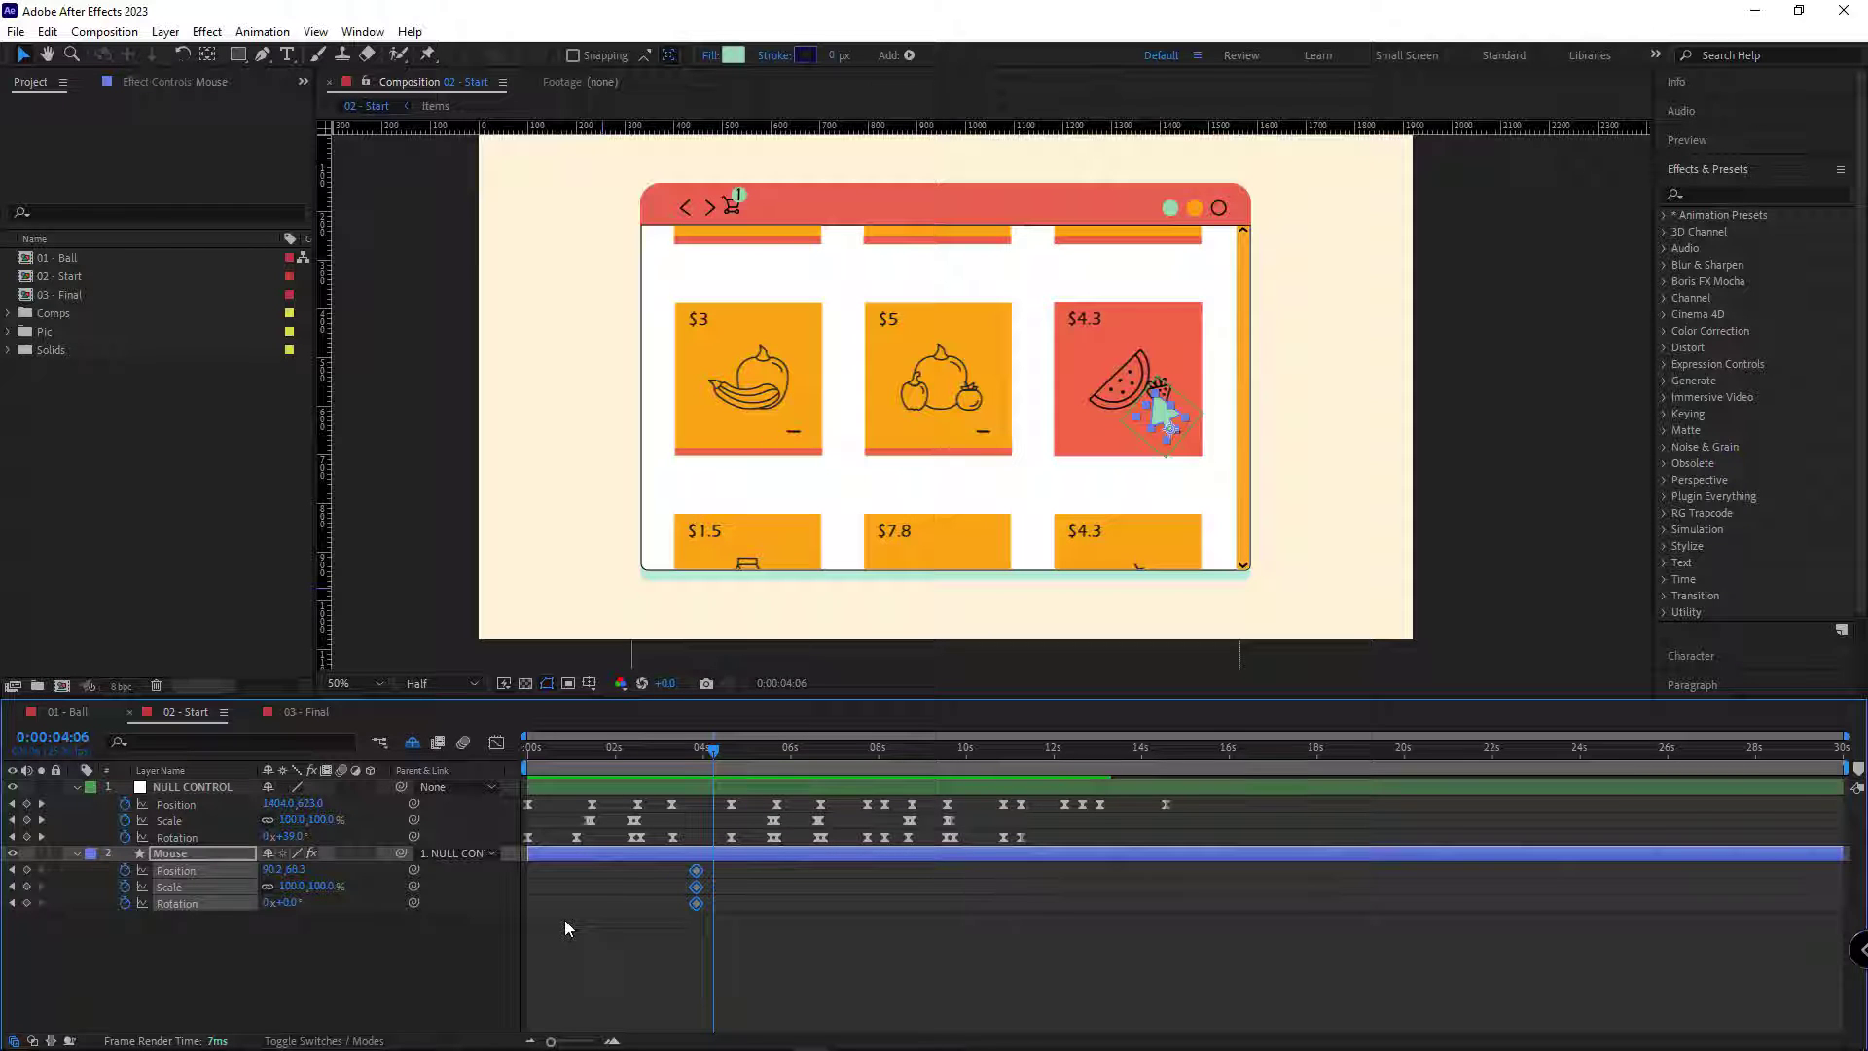
pyautogui.scroll(3, 1148, 418)
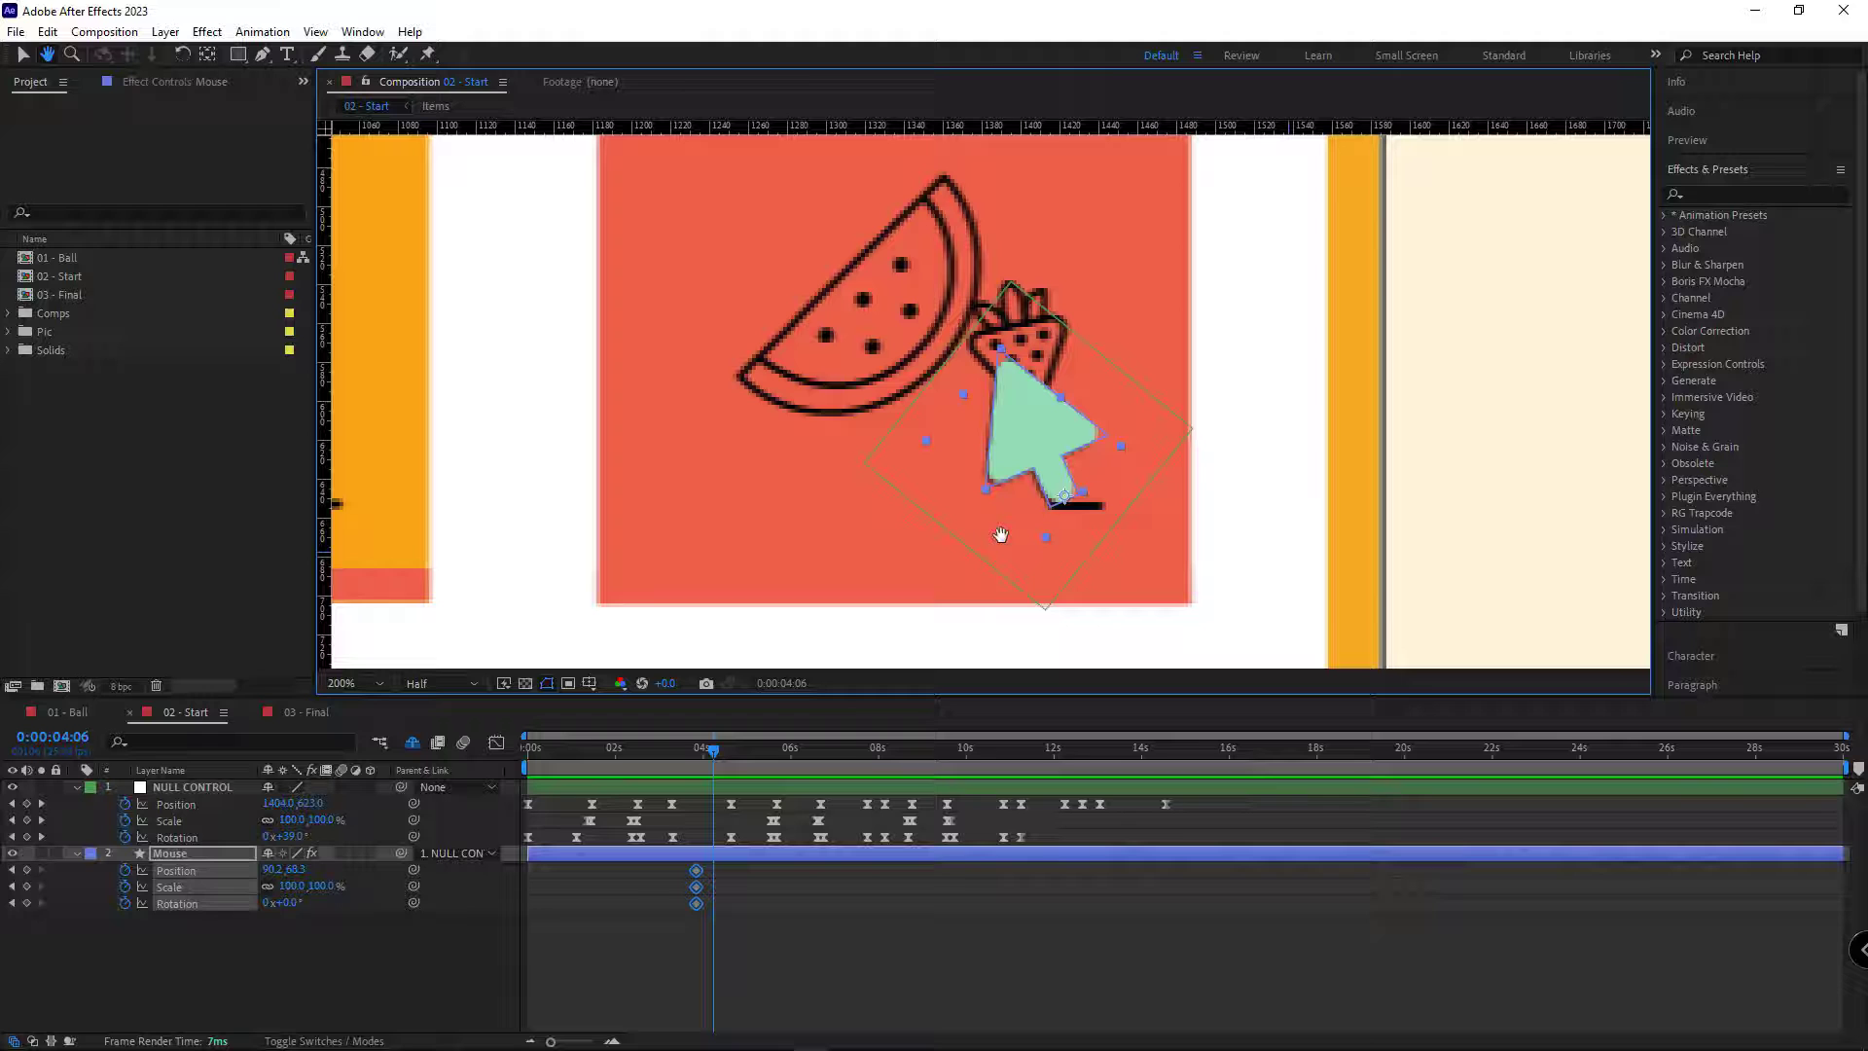
pyautogui.press('v')
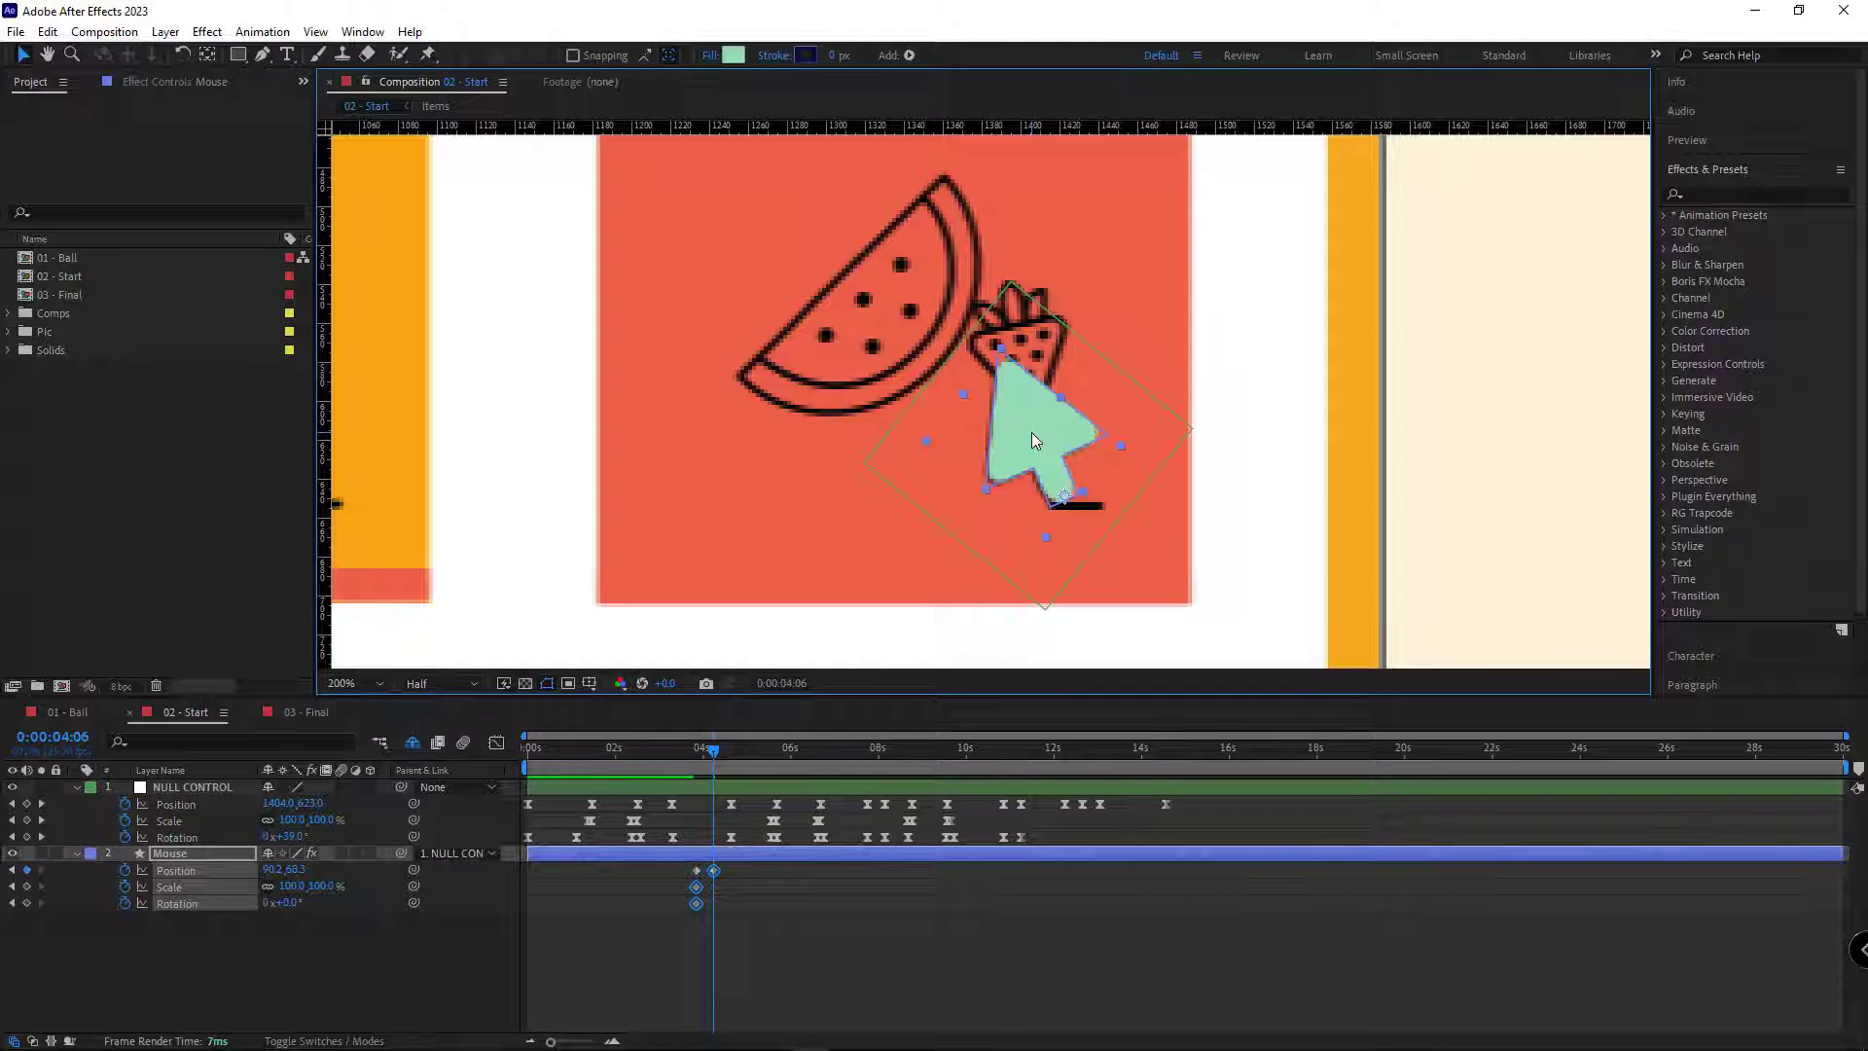
pyautogui.moveTo(1032, 434); pyautogui.dragTo(1070, 457)
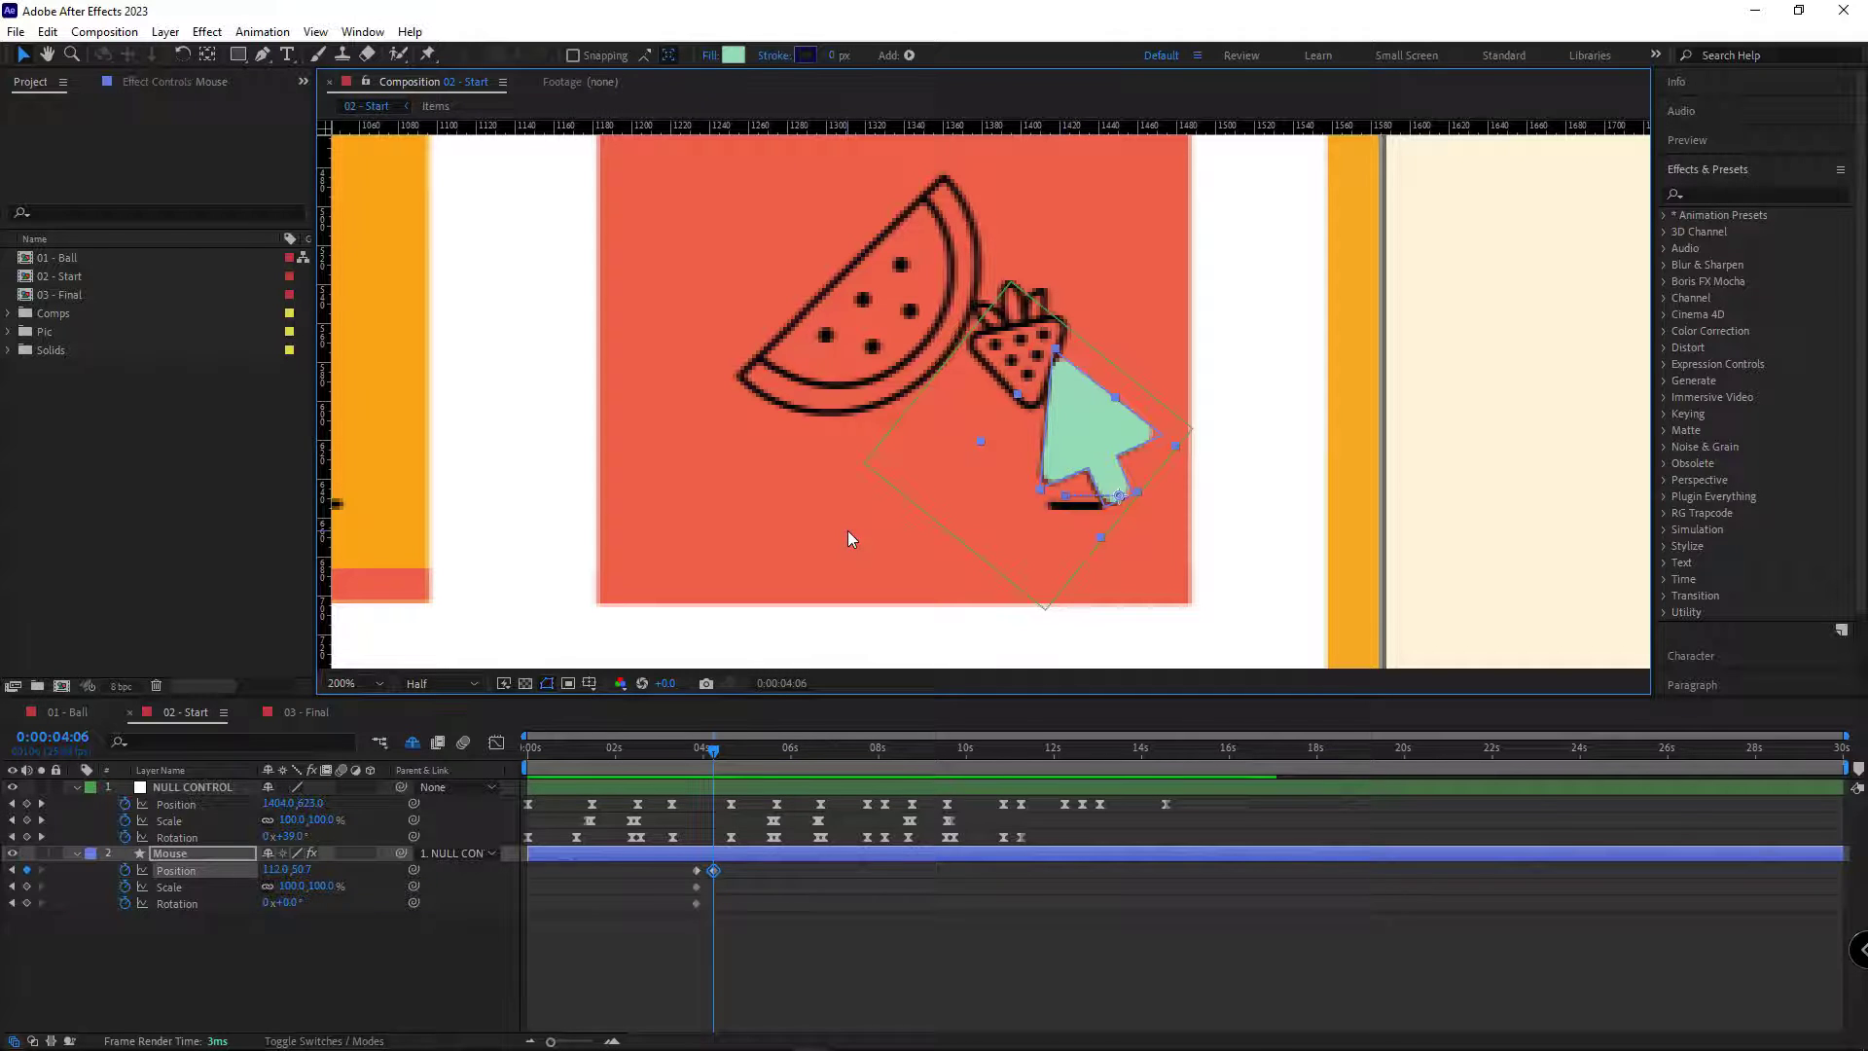
pyautogui.click(288, 885)
pyautogui.write('12')
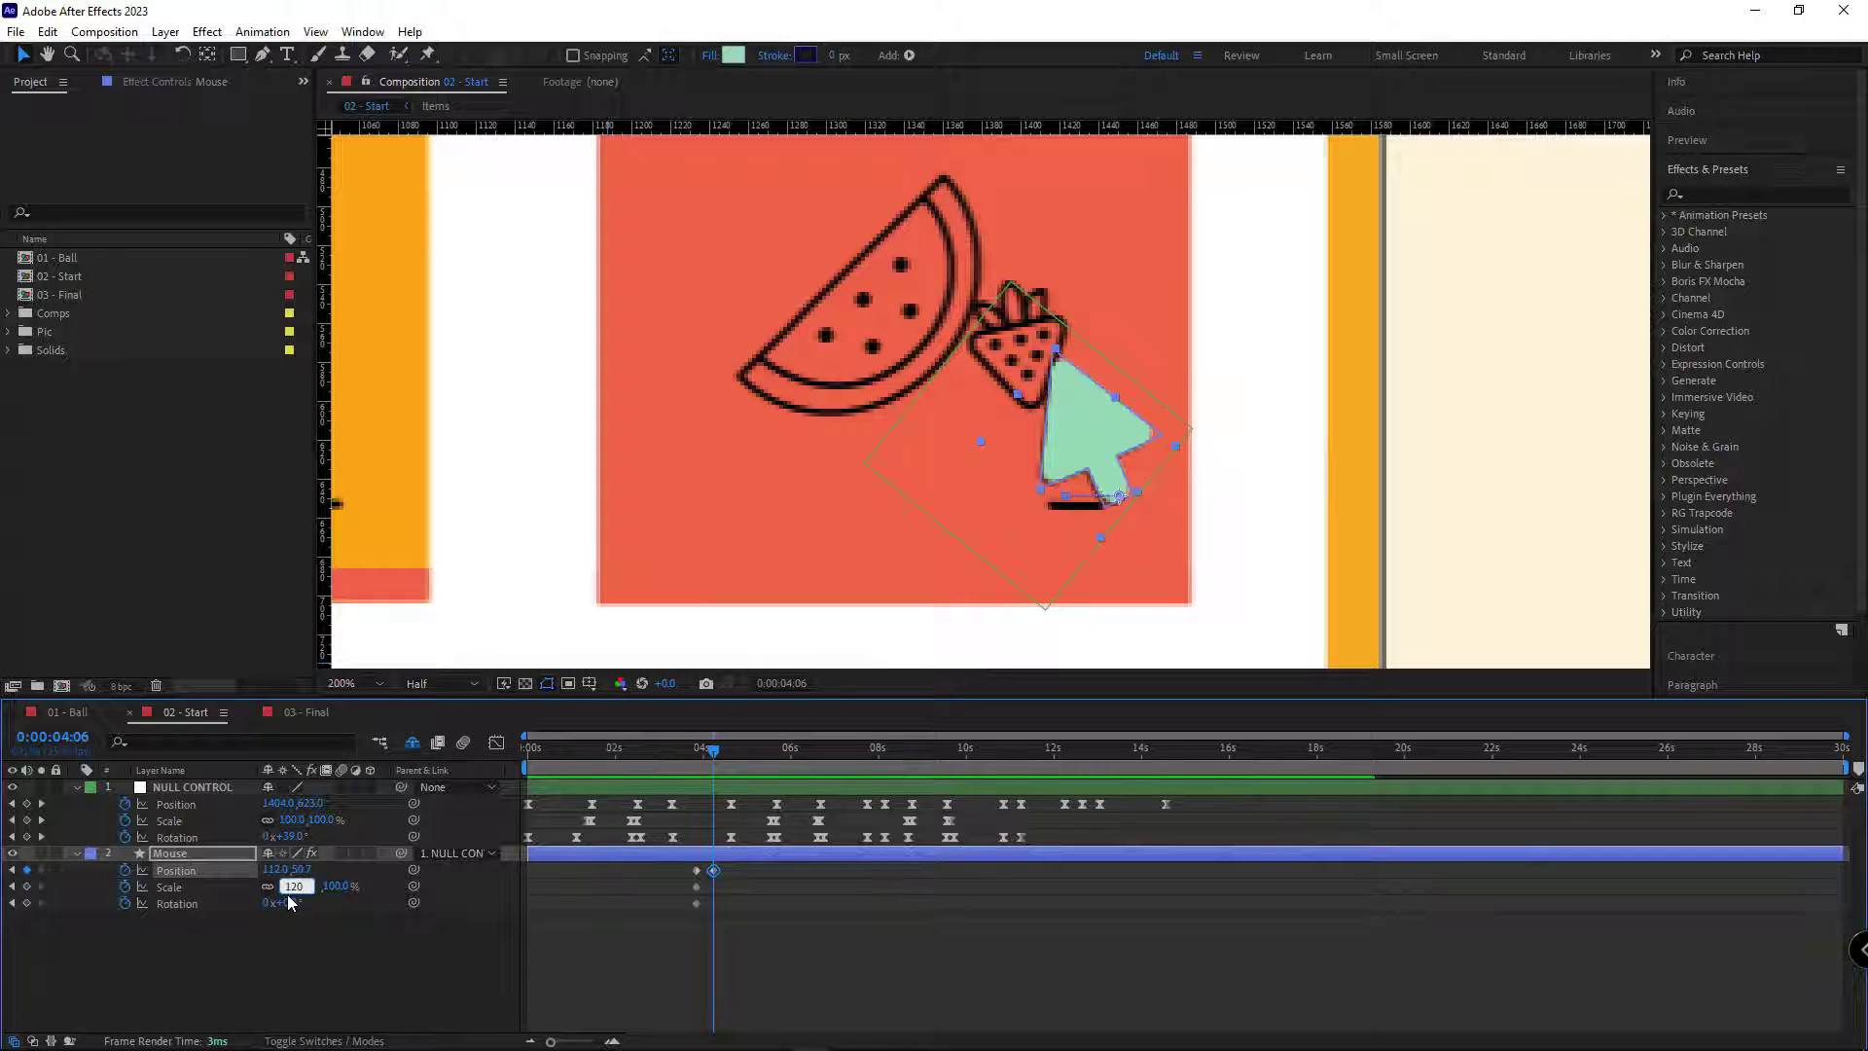
pyautogui.write('0')
pyautogui.press('Return')
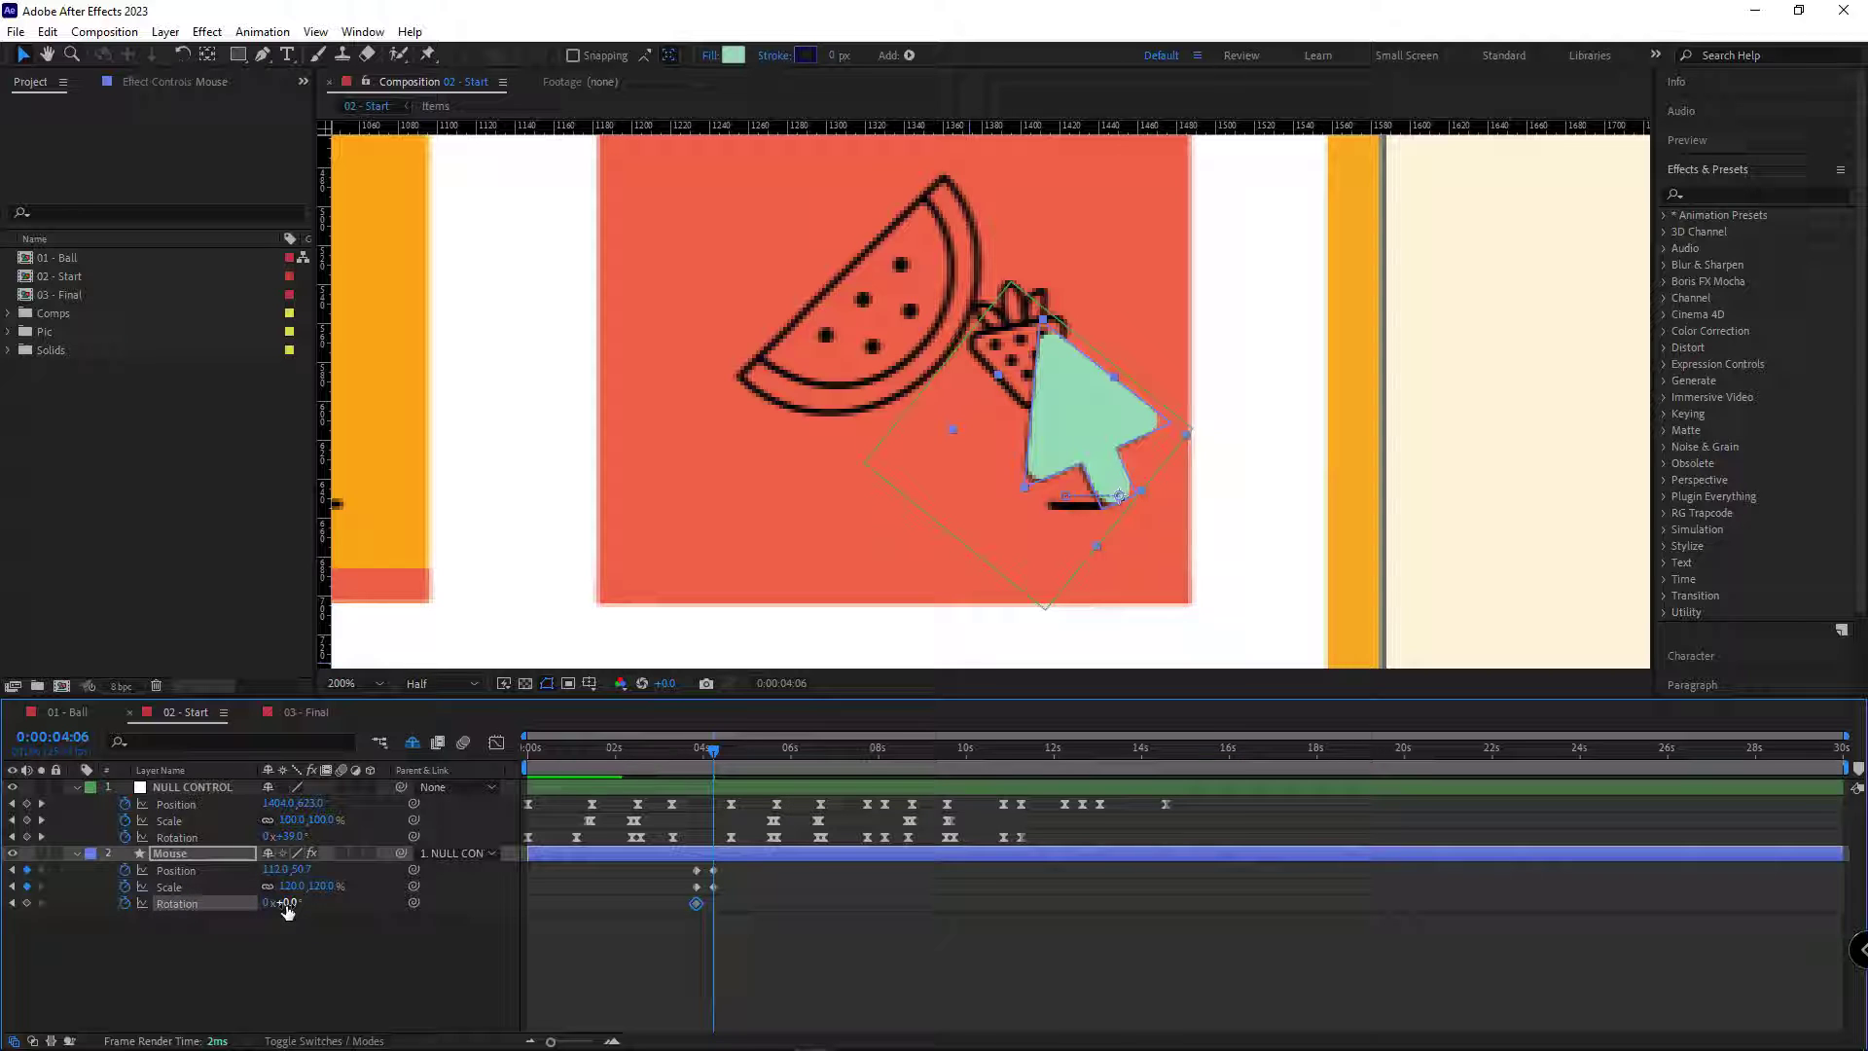
pyautogui.moveTo(288, 903); pyautogui.dragTo(325, 916)
# Settle the arrow's tilt at 38°, then paste its starting keyframes at 0:00:04:11
pyautogui.click(325, 918)
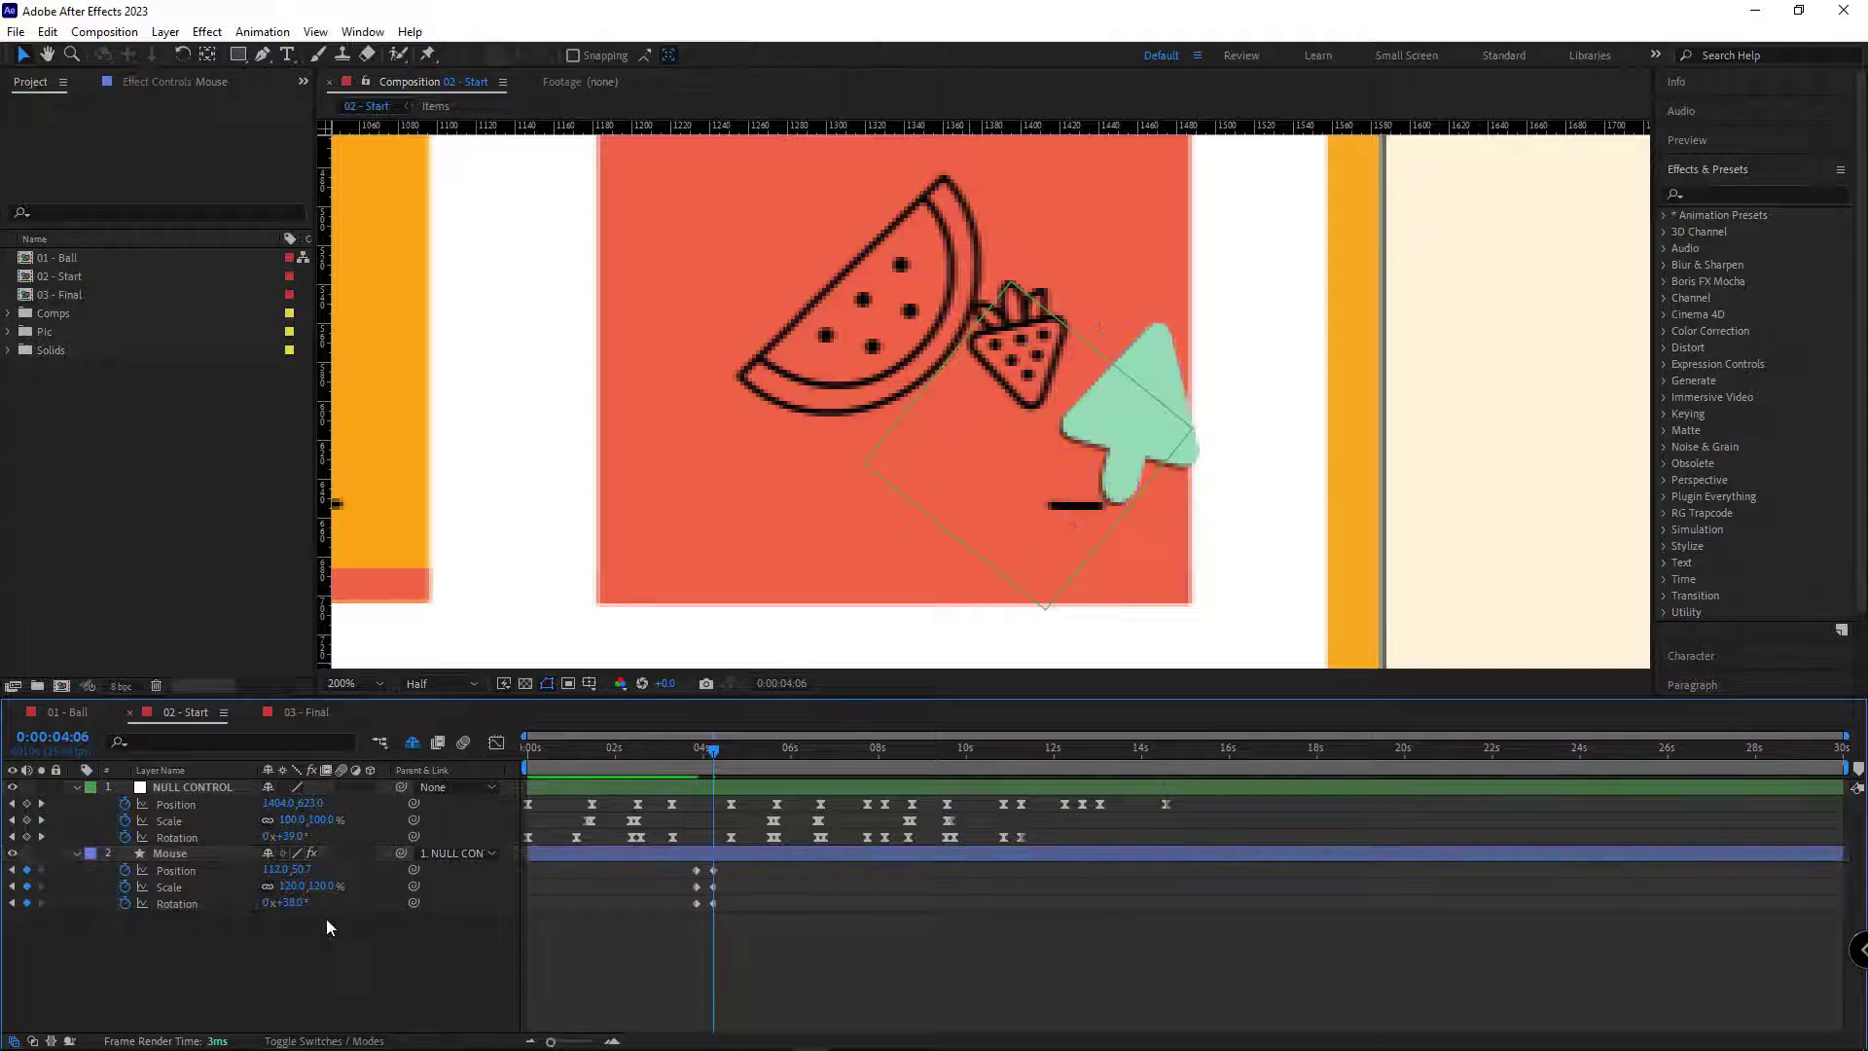
pyautogui.press('pagedown')
pyautogui.press('pagedown')
pyautogui.press('pagedown')
pyautogui.press('pagedown')
pyautogui.press('pagedown')
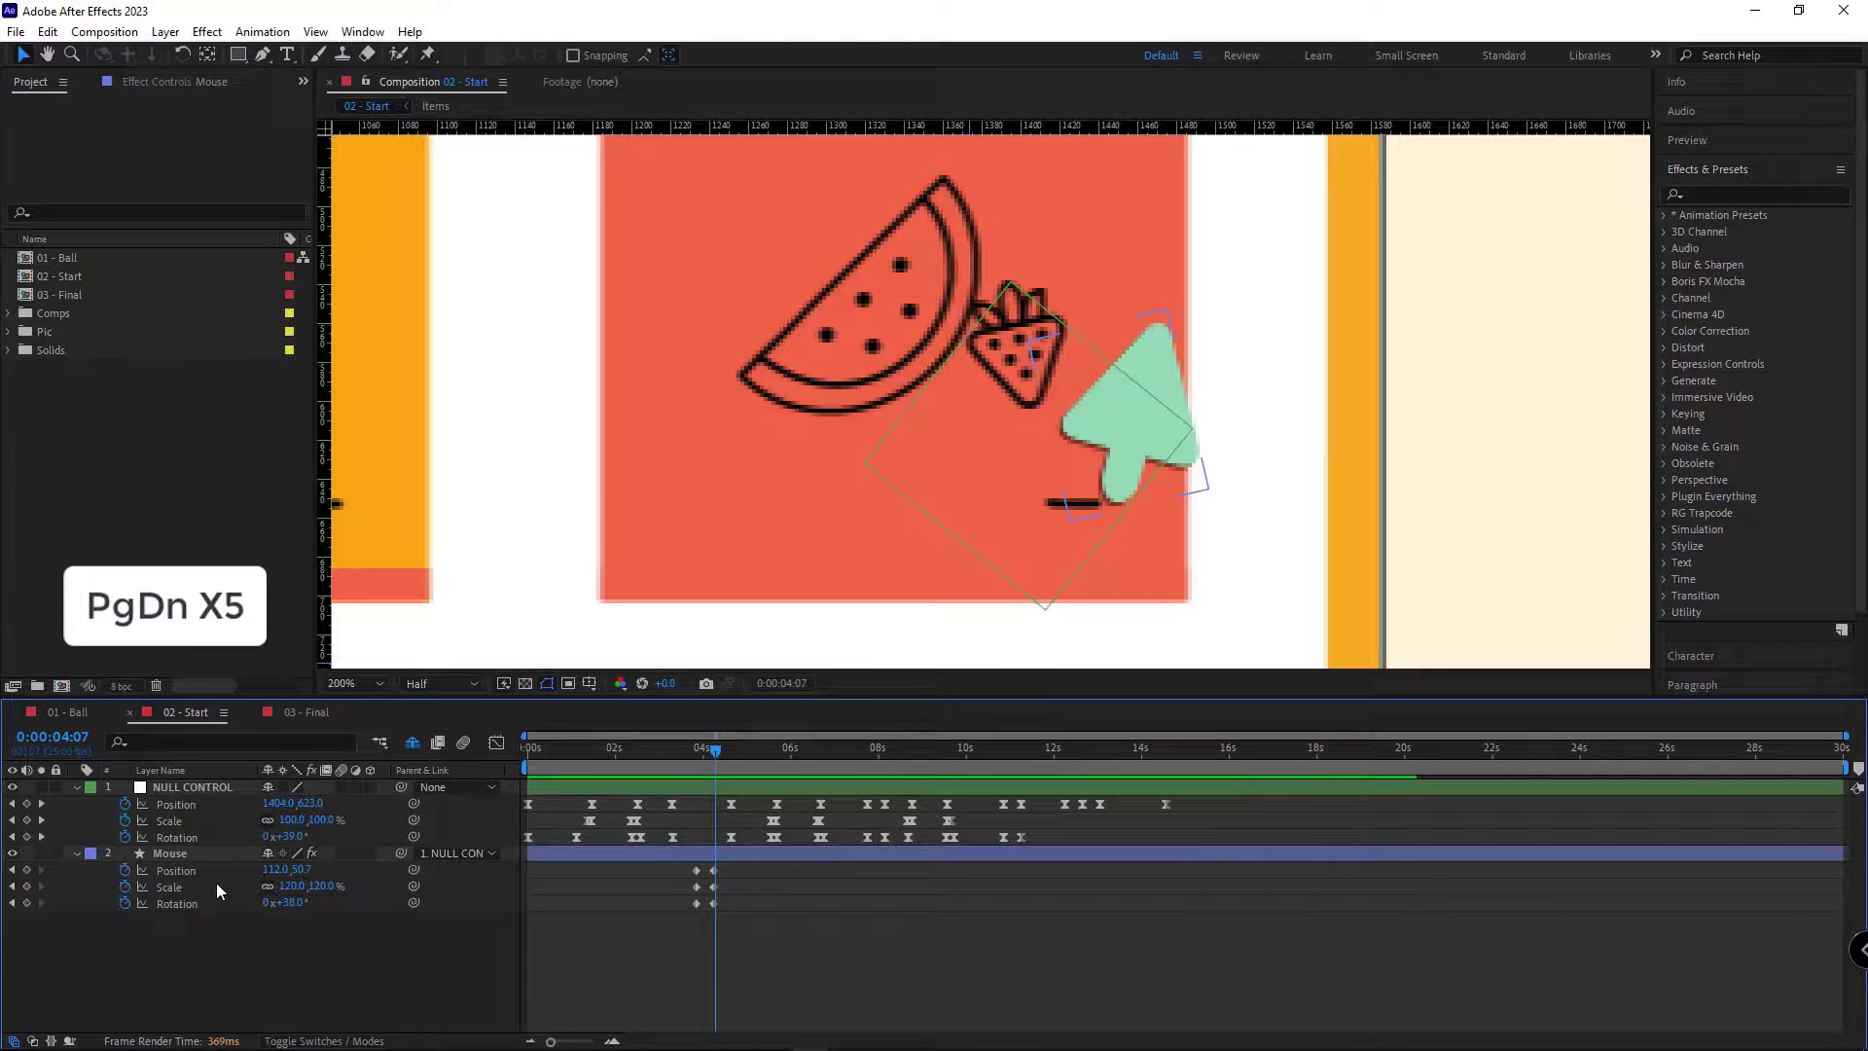
pyautogui.press('pagedown')
pyautogui.press('pagedown')
pyautogui.press('pagedown')
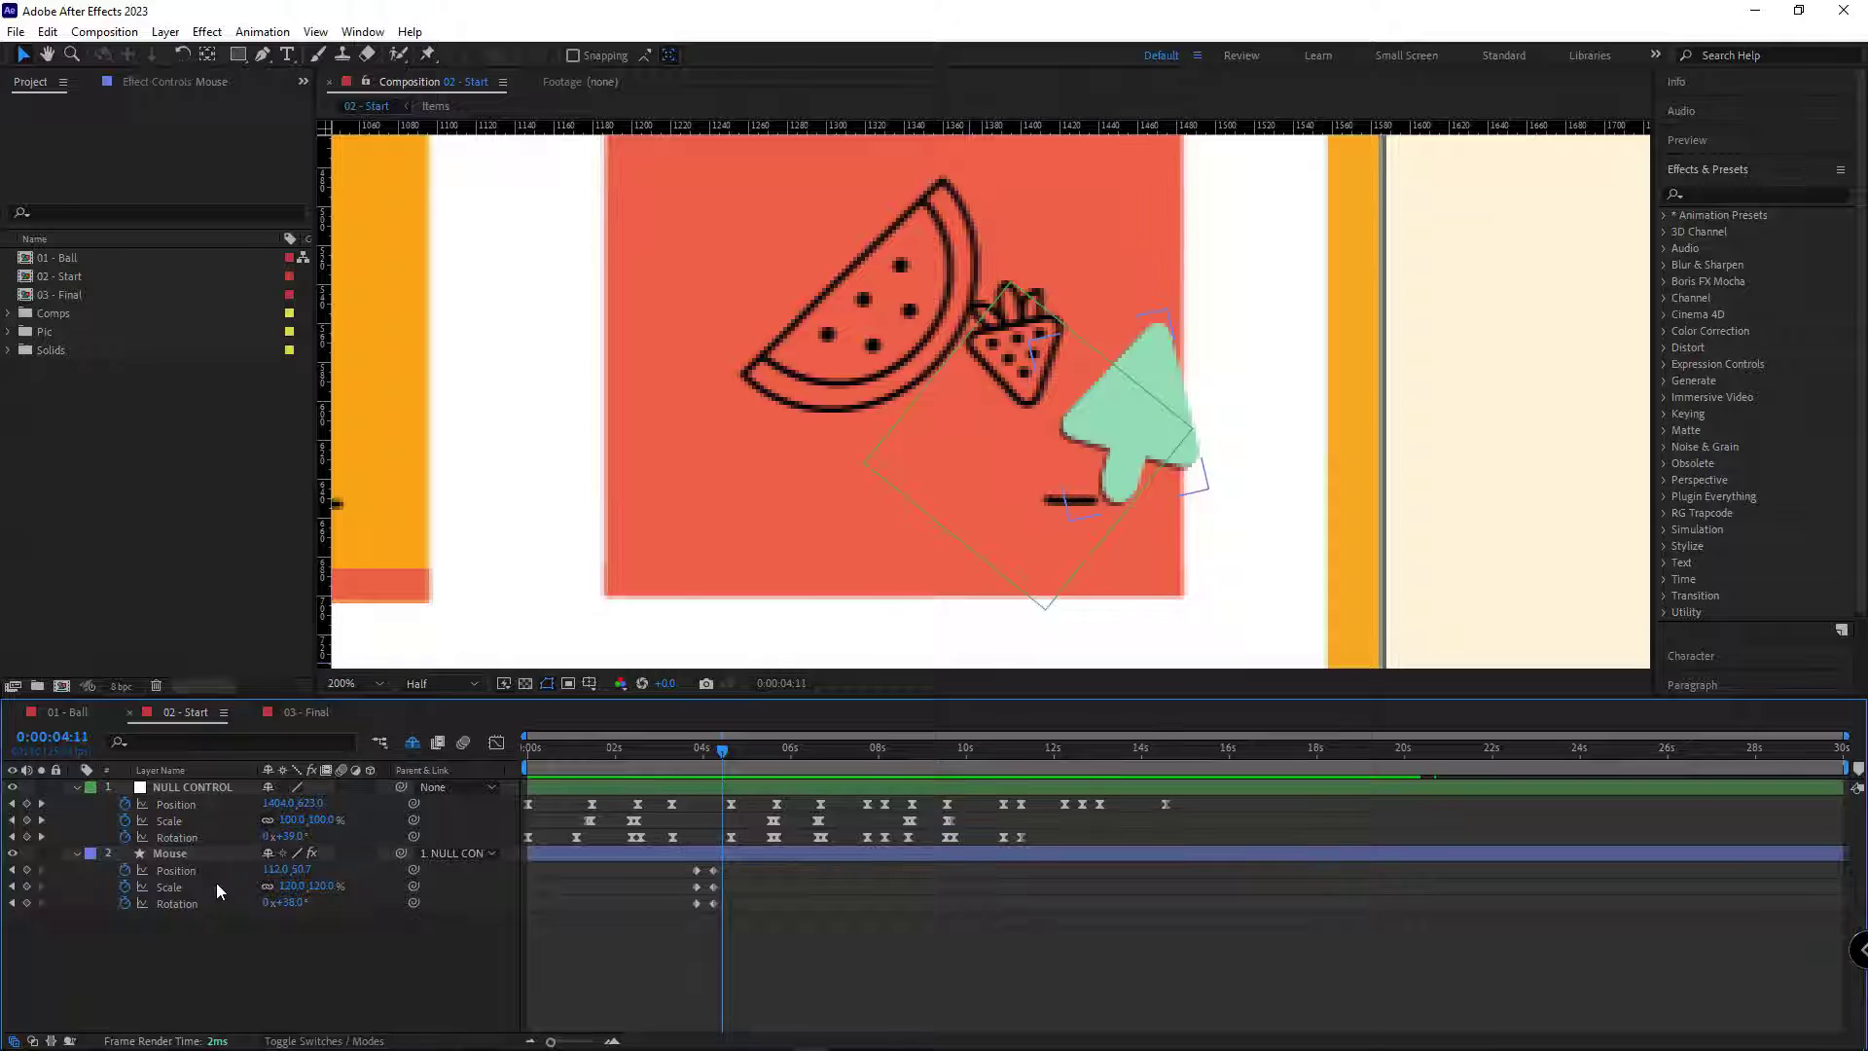
pyautogui.click(190, 853)
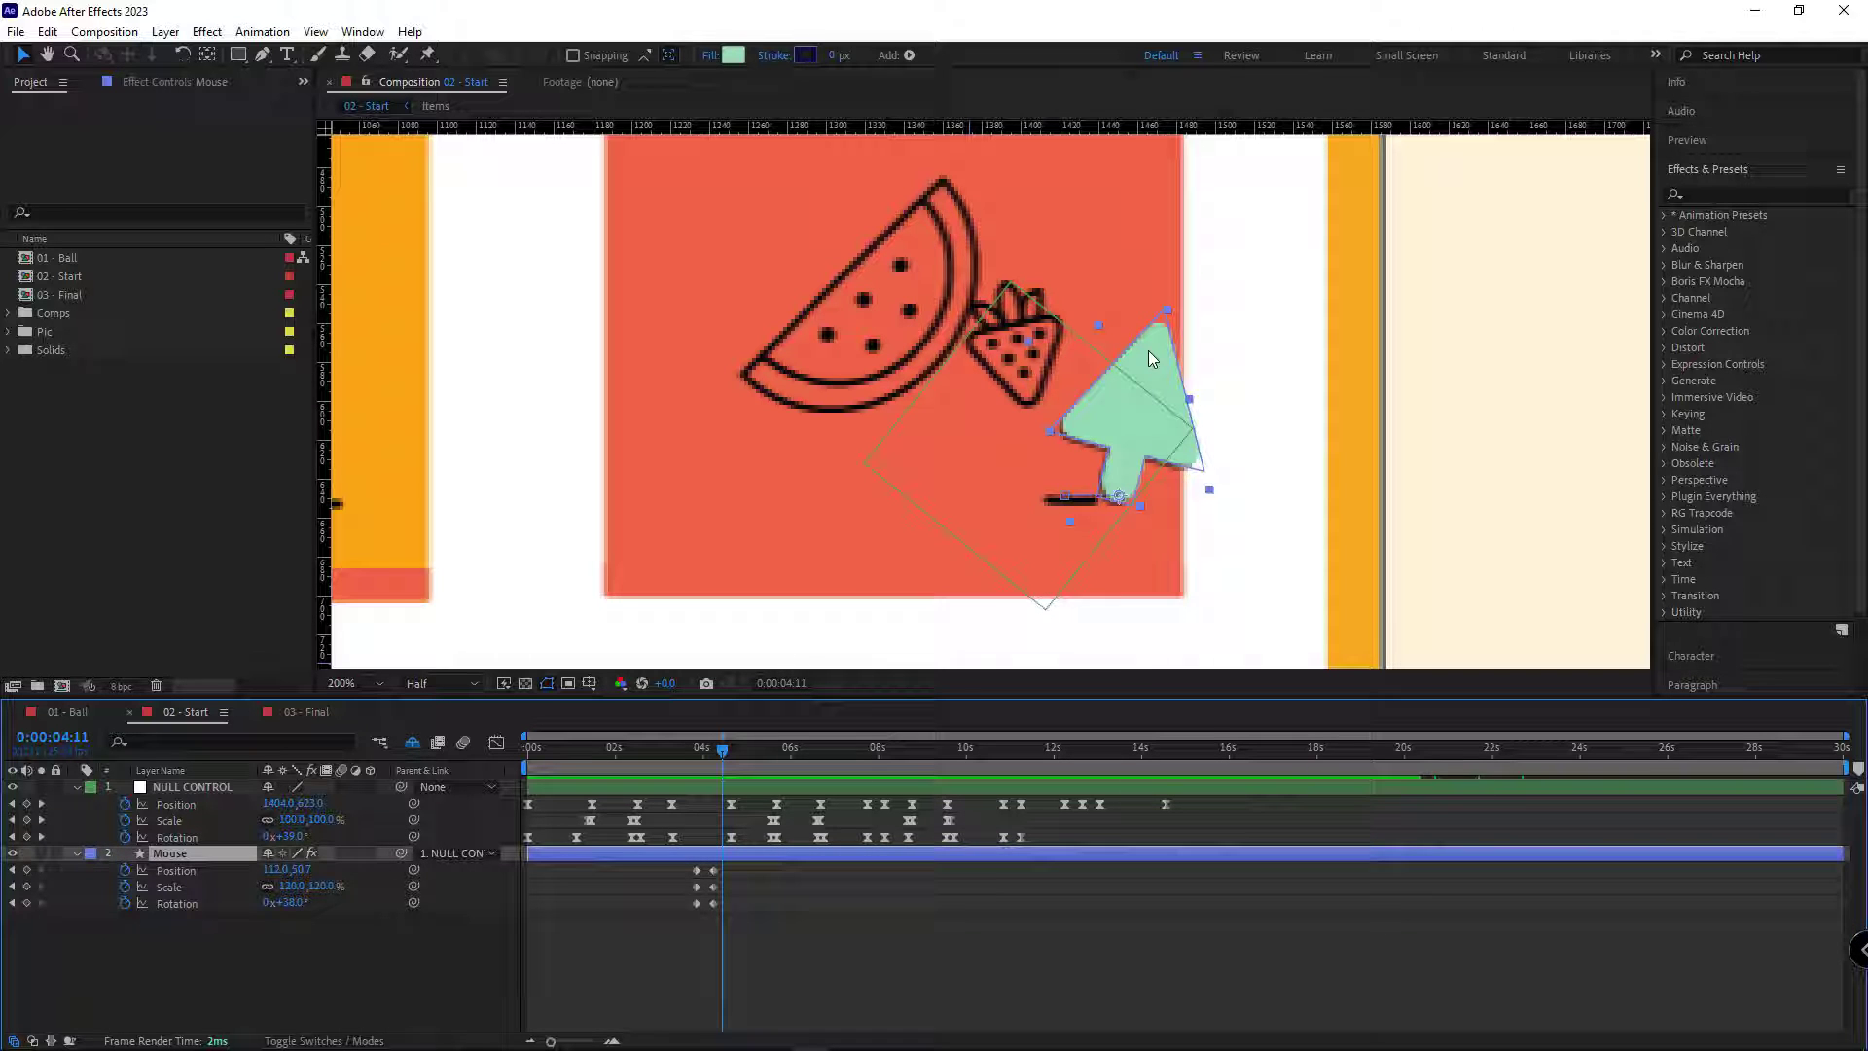
pyautogui.moveTo(685, 862); pyautogui.dragTo(697, 914)
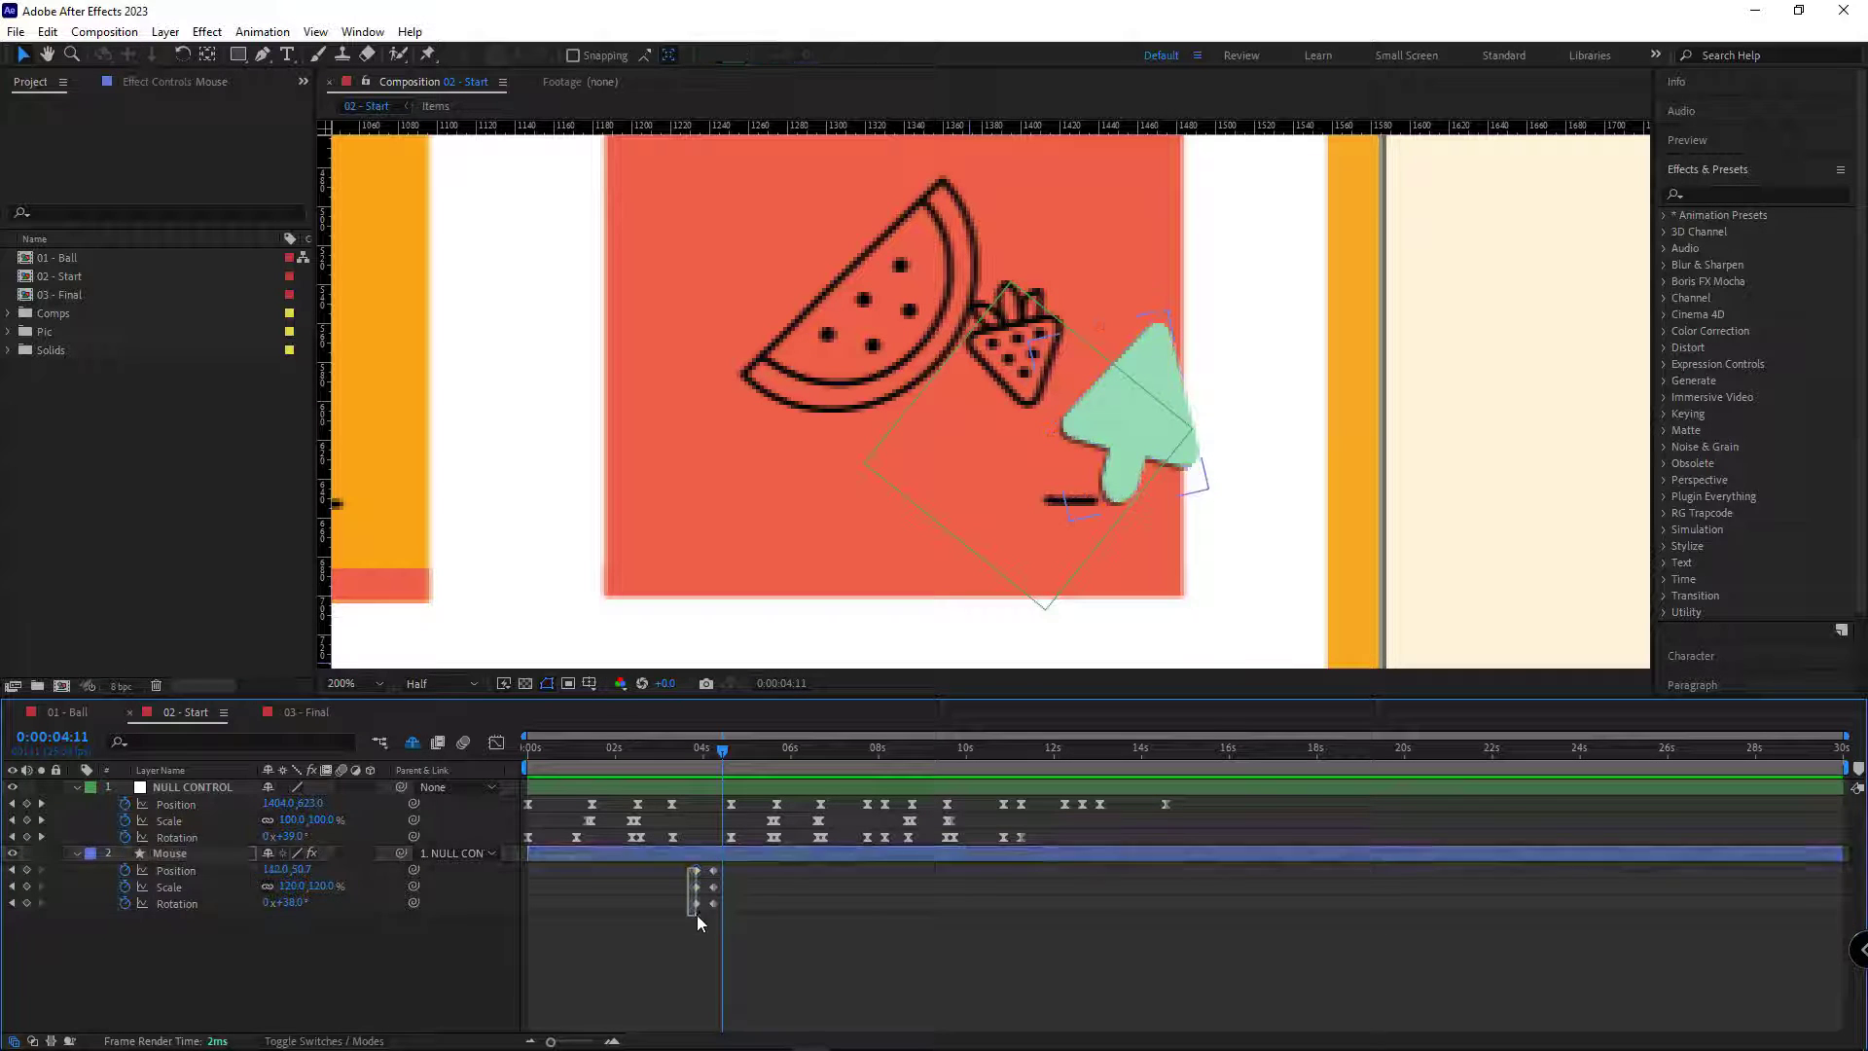
pyautogui.hotkey('ctrl', 'c')
pyautogui.hotkey('ctrl', 'v')
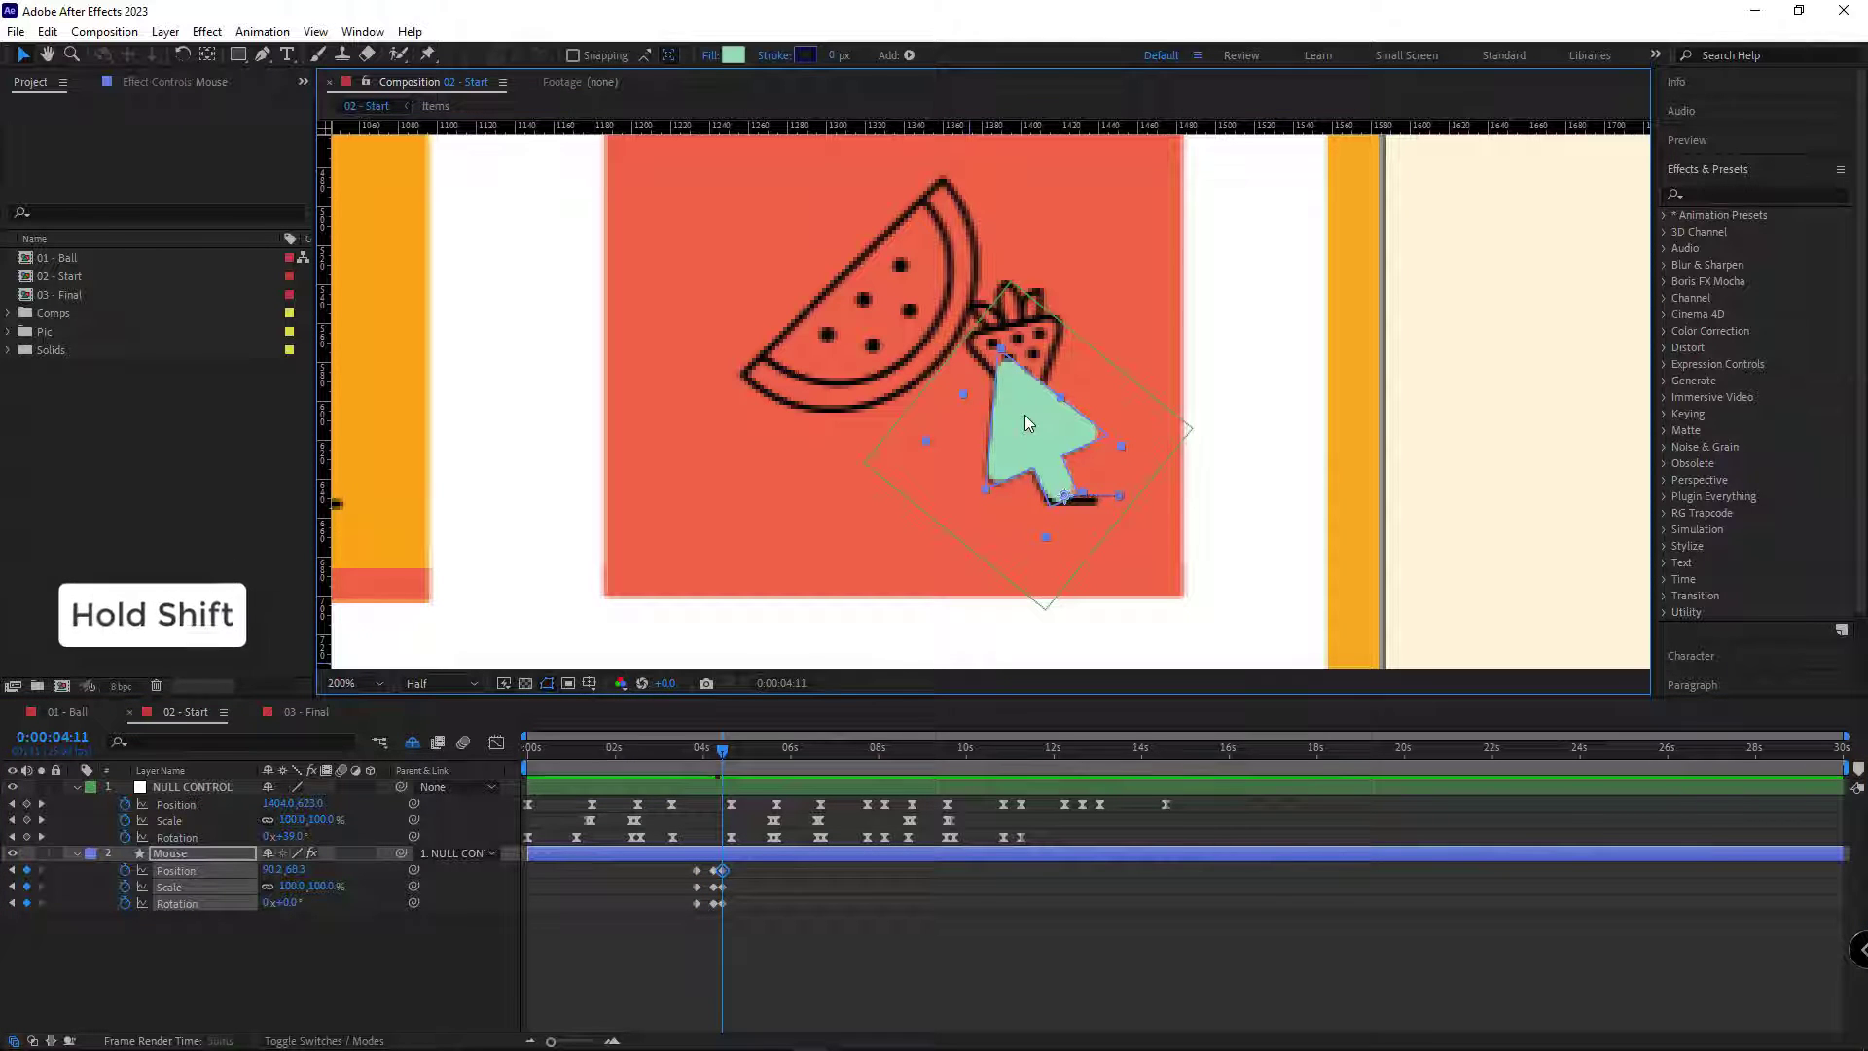
# Nudge the arrow left and down, scale it to 90%, rotate it to -19°, and scrub to check
pyautogui.moveTo(1025, 414); pyautogui.dragTo(1005, 430)
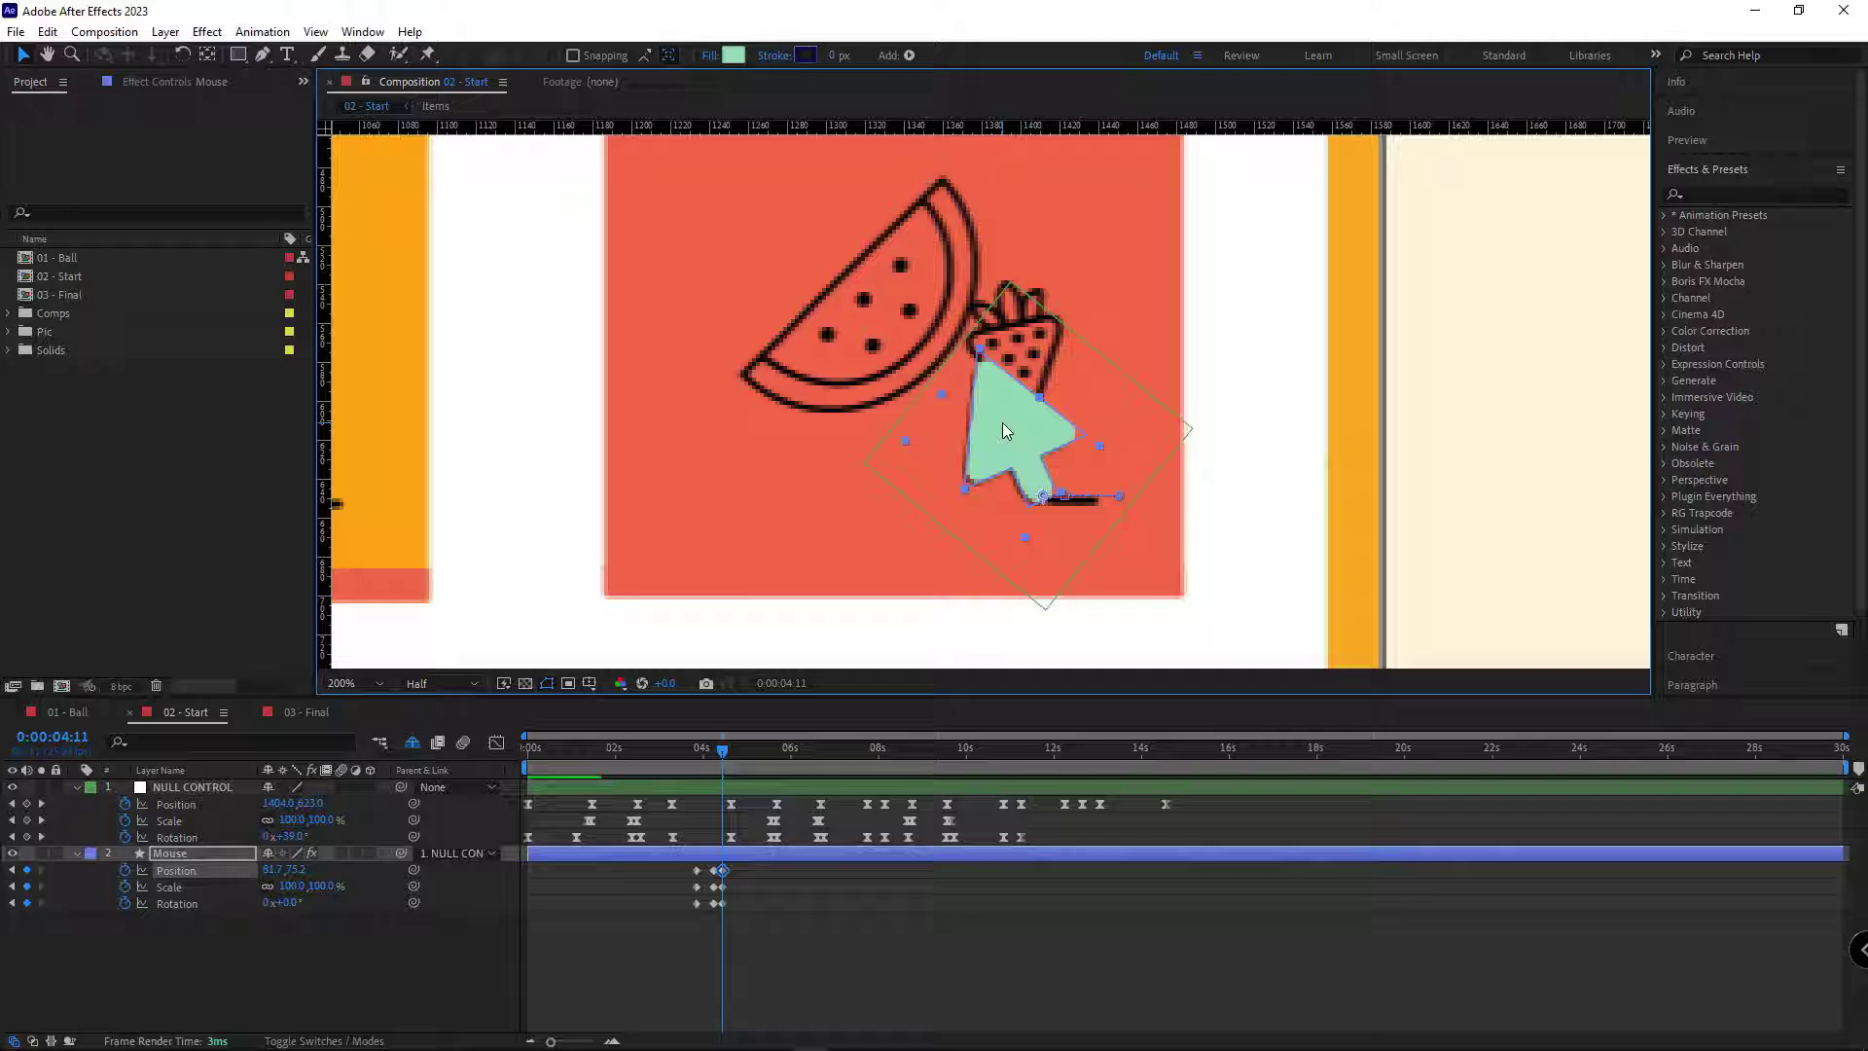
pyautogui.click(289, 885)
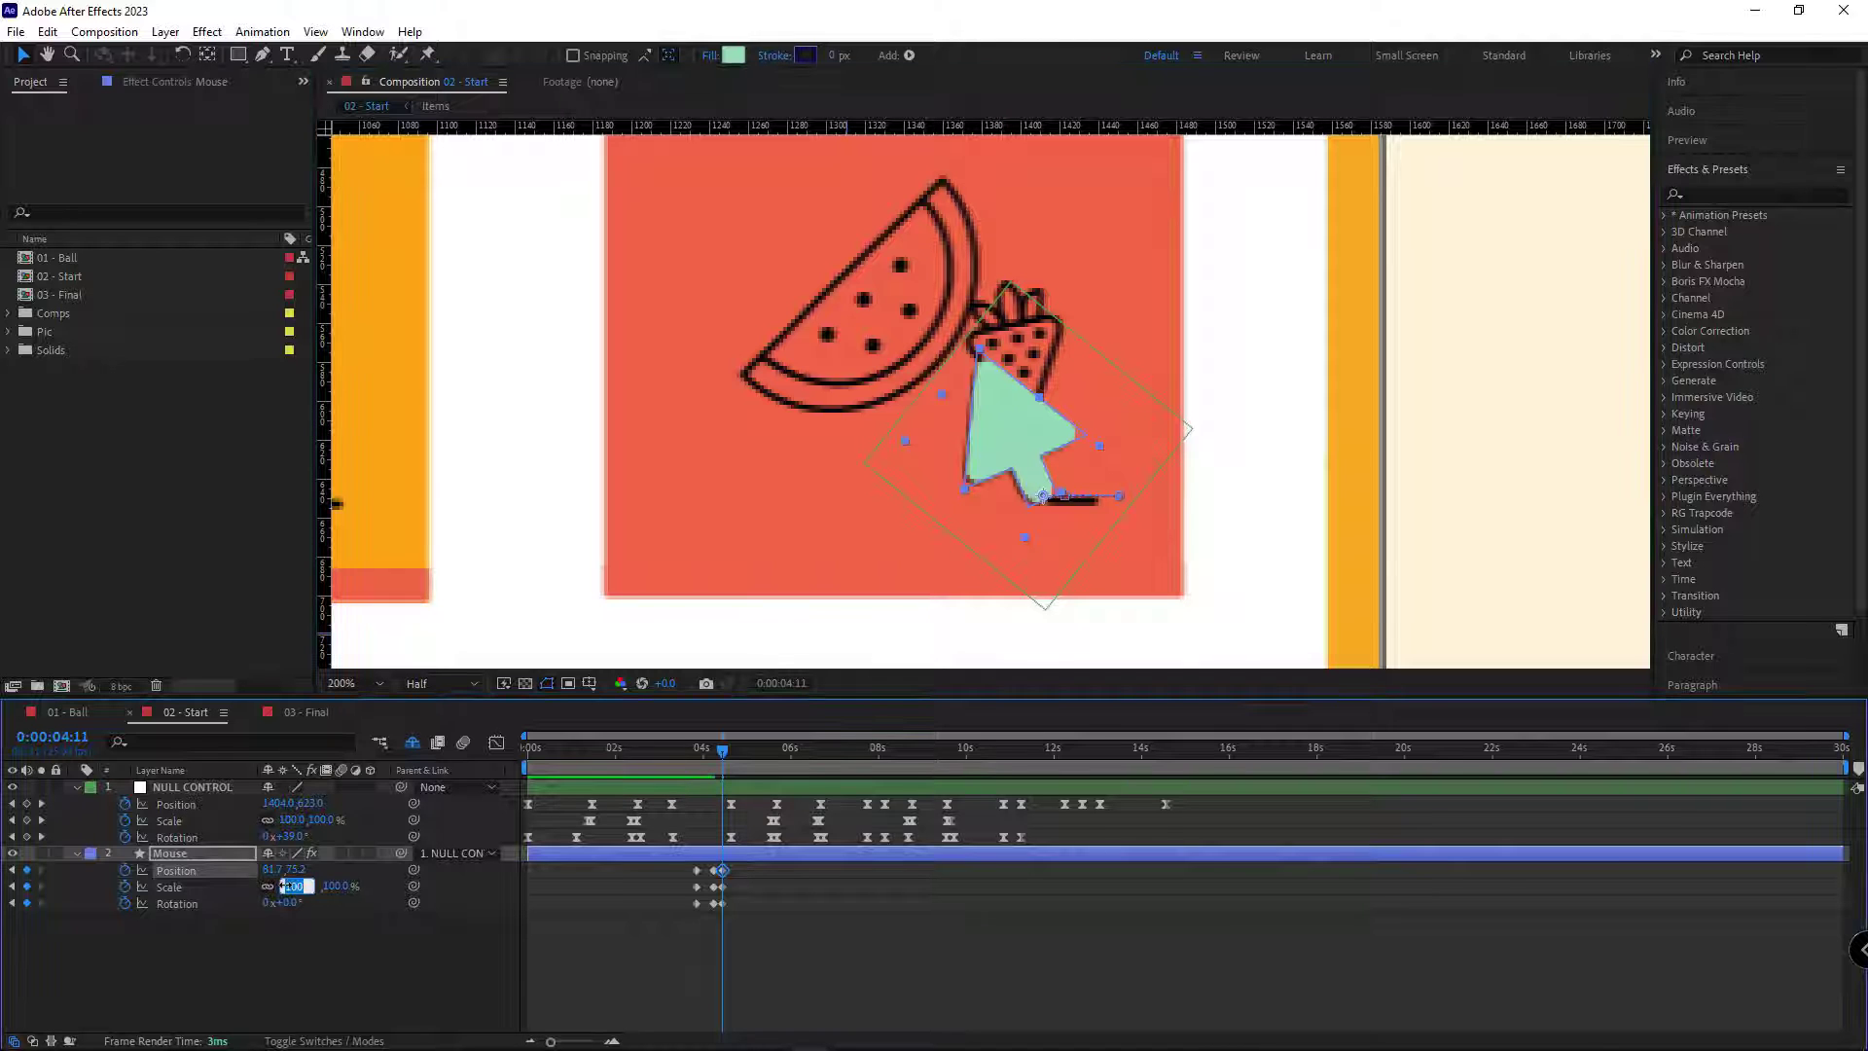
pyautogui.write('90')
pyautogui.press('Return')
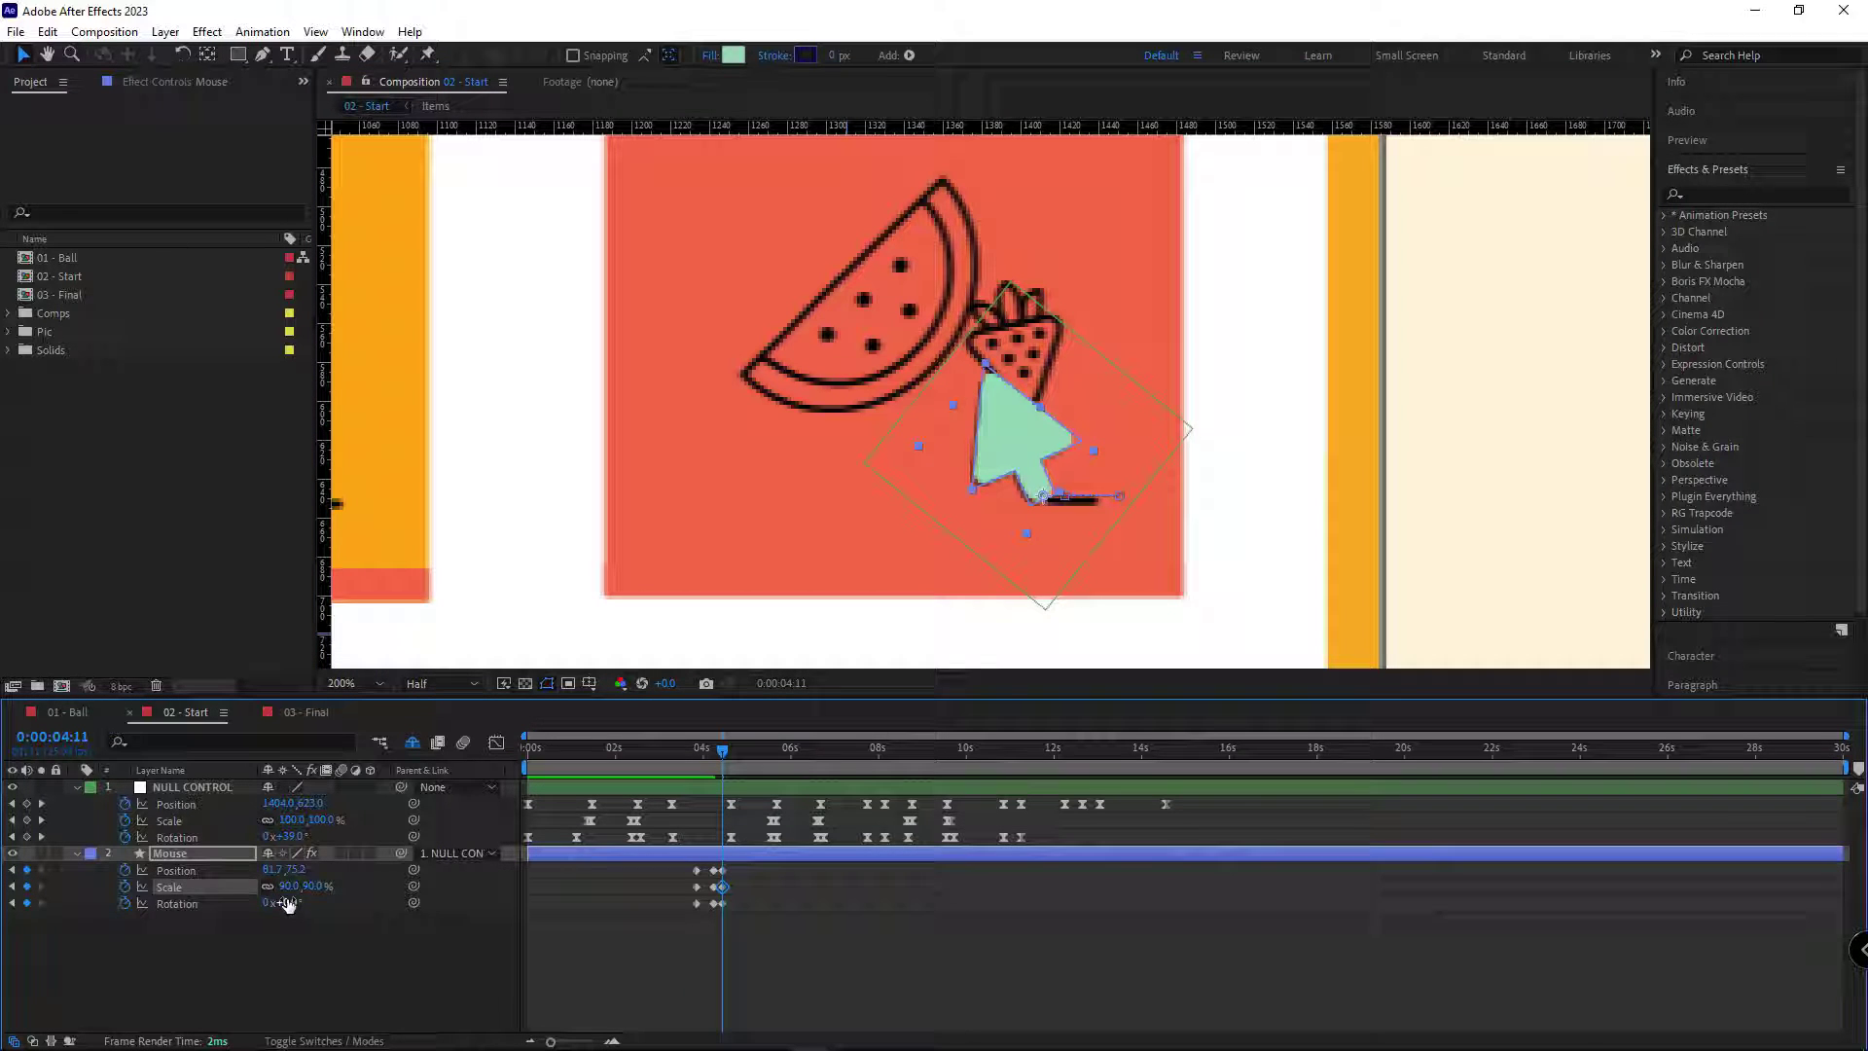
pyautogui.moveTo(280, 902); pyautogui.dragTo(285, 902)
pyautogui.click(297, 929)
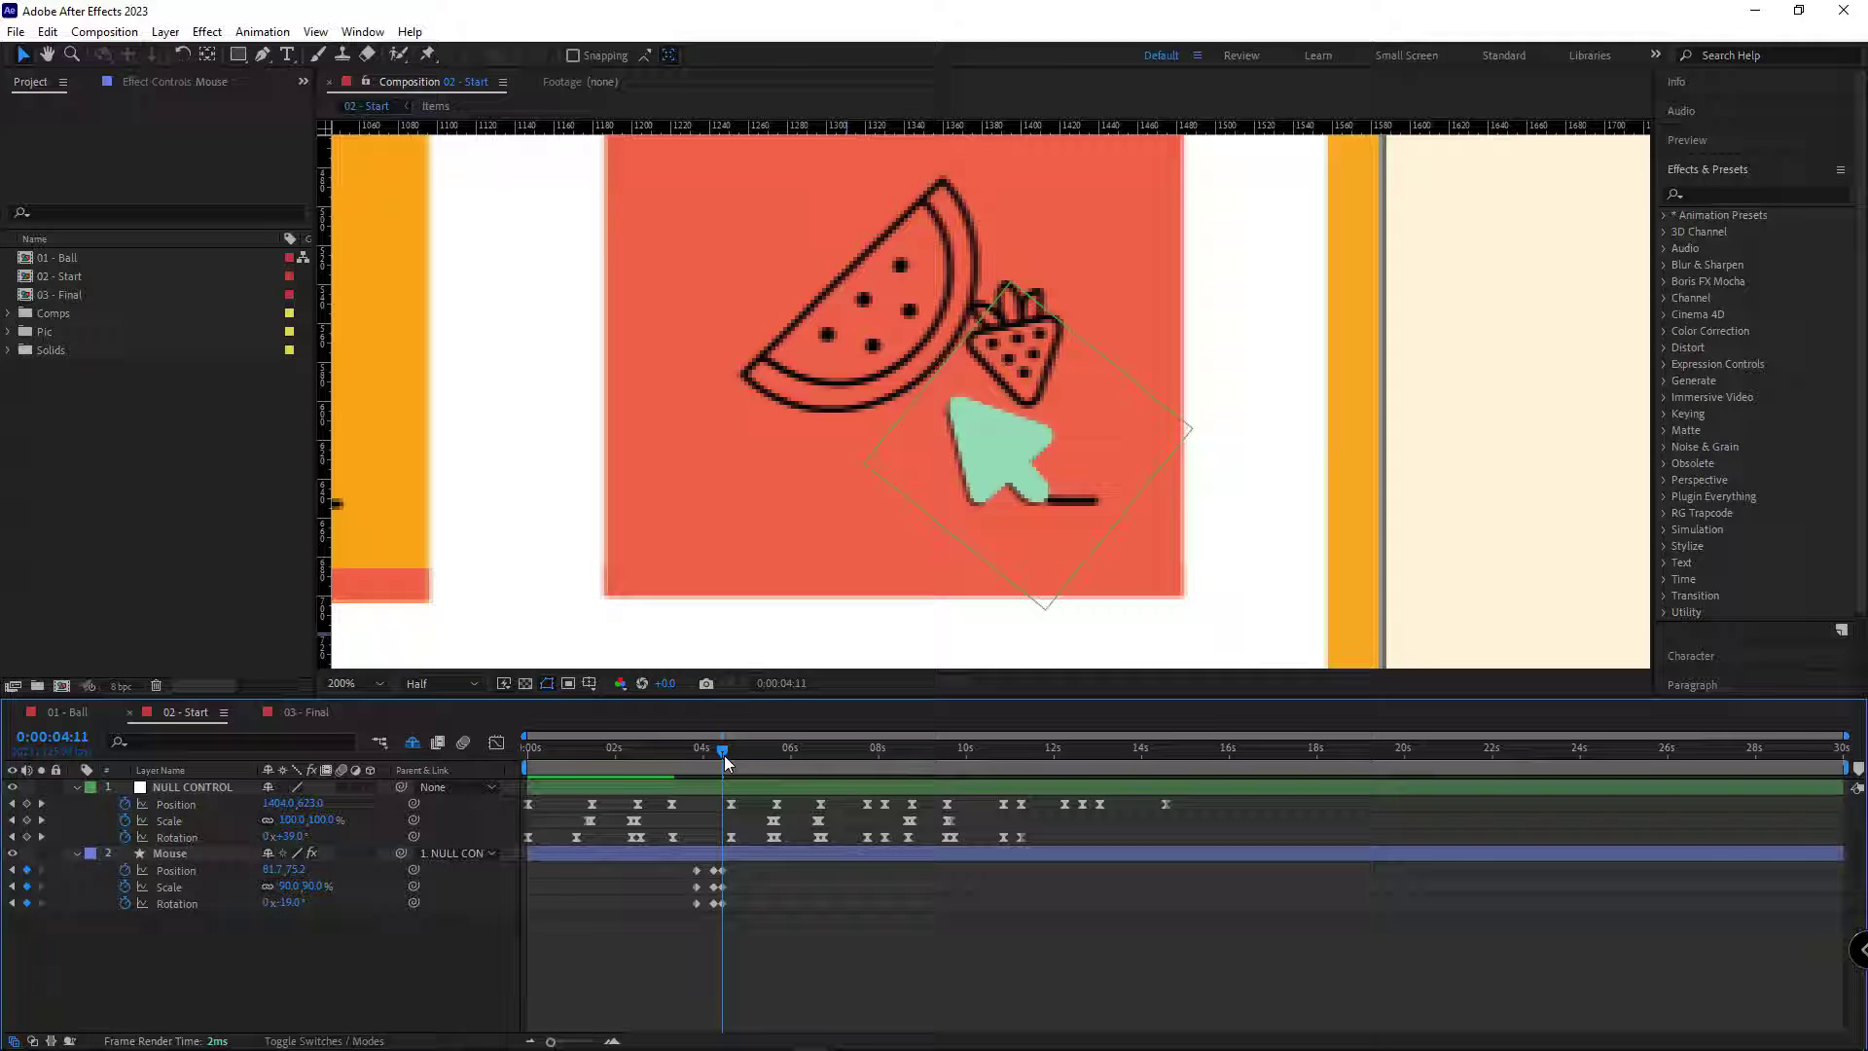
pyautogui.moveTo(722, 755)
pyautogui.mouseDown()
pyautogui.moveTo(691, 765)
pyautogui.moveTo(722, 774)
pyautogui.mouseUp()
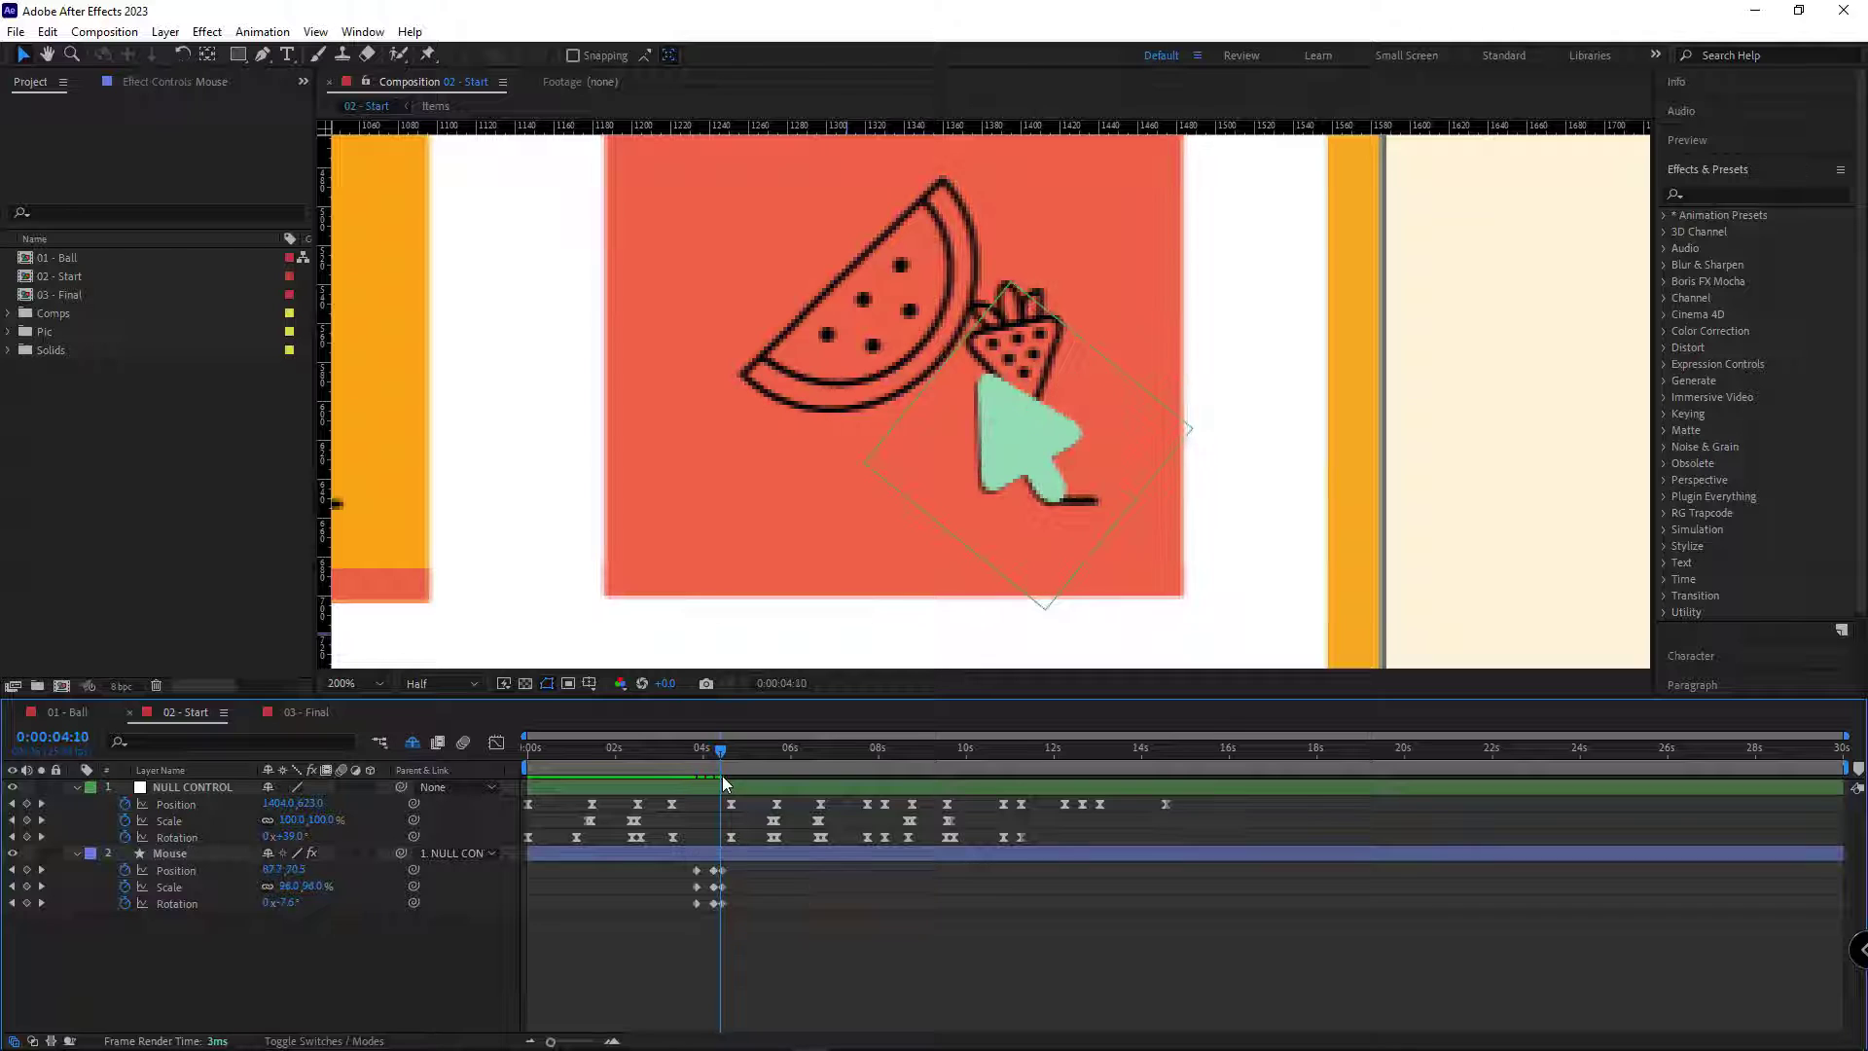
# Solo the Mouse layer and step forward frame by frame to 0:00:04:16
pyautogui.click(41, 854)
pyautogui.moveTo(721, 751)
pyautogui.mouseDown()
pyautogui.moveTo(697, 761)
pyautogui.moveTo(732, 762)
pyautogui.moveTo(698, 772)
pyautogui.moveTo(727, 778)
pyautogui.mouseUp()
pyautogui.press('pagedown')
pyautogui.press('pagedown')
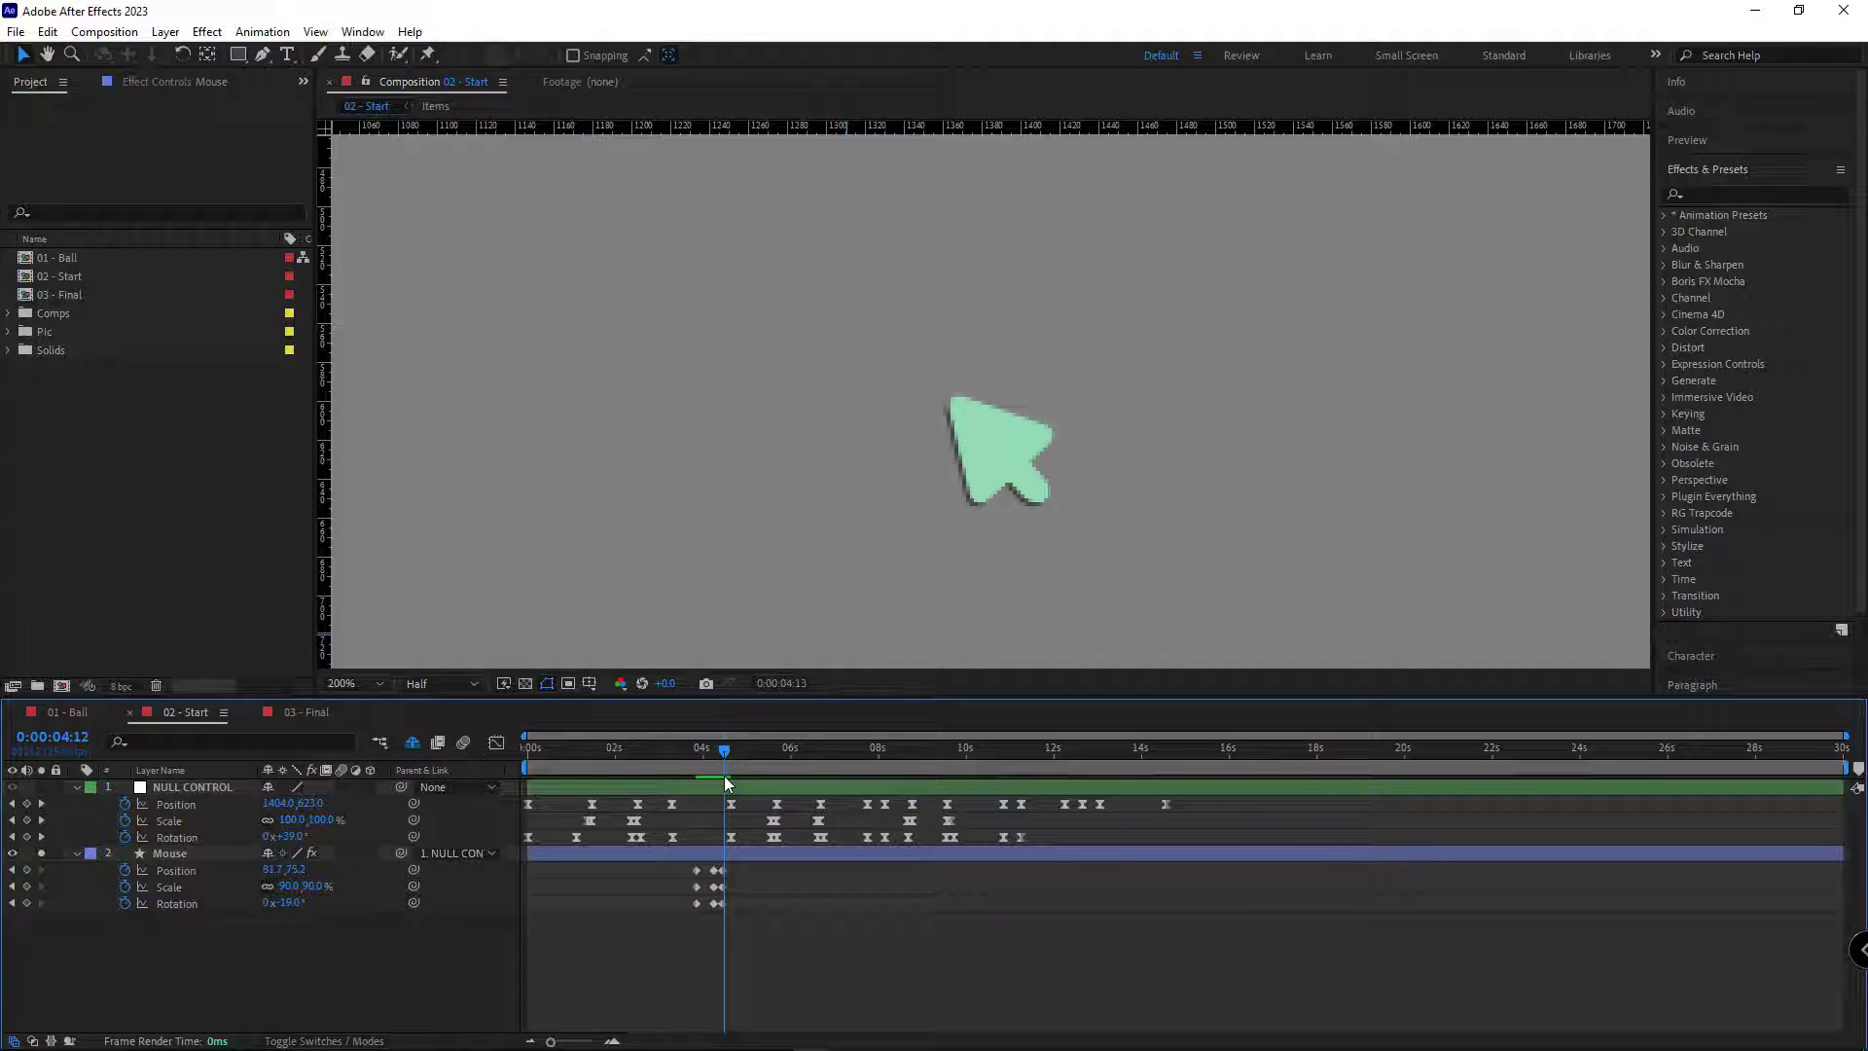
pyautogui.press('pagedown')
pyautogui.press('pagedown')
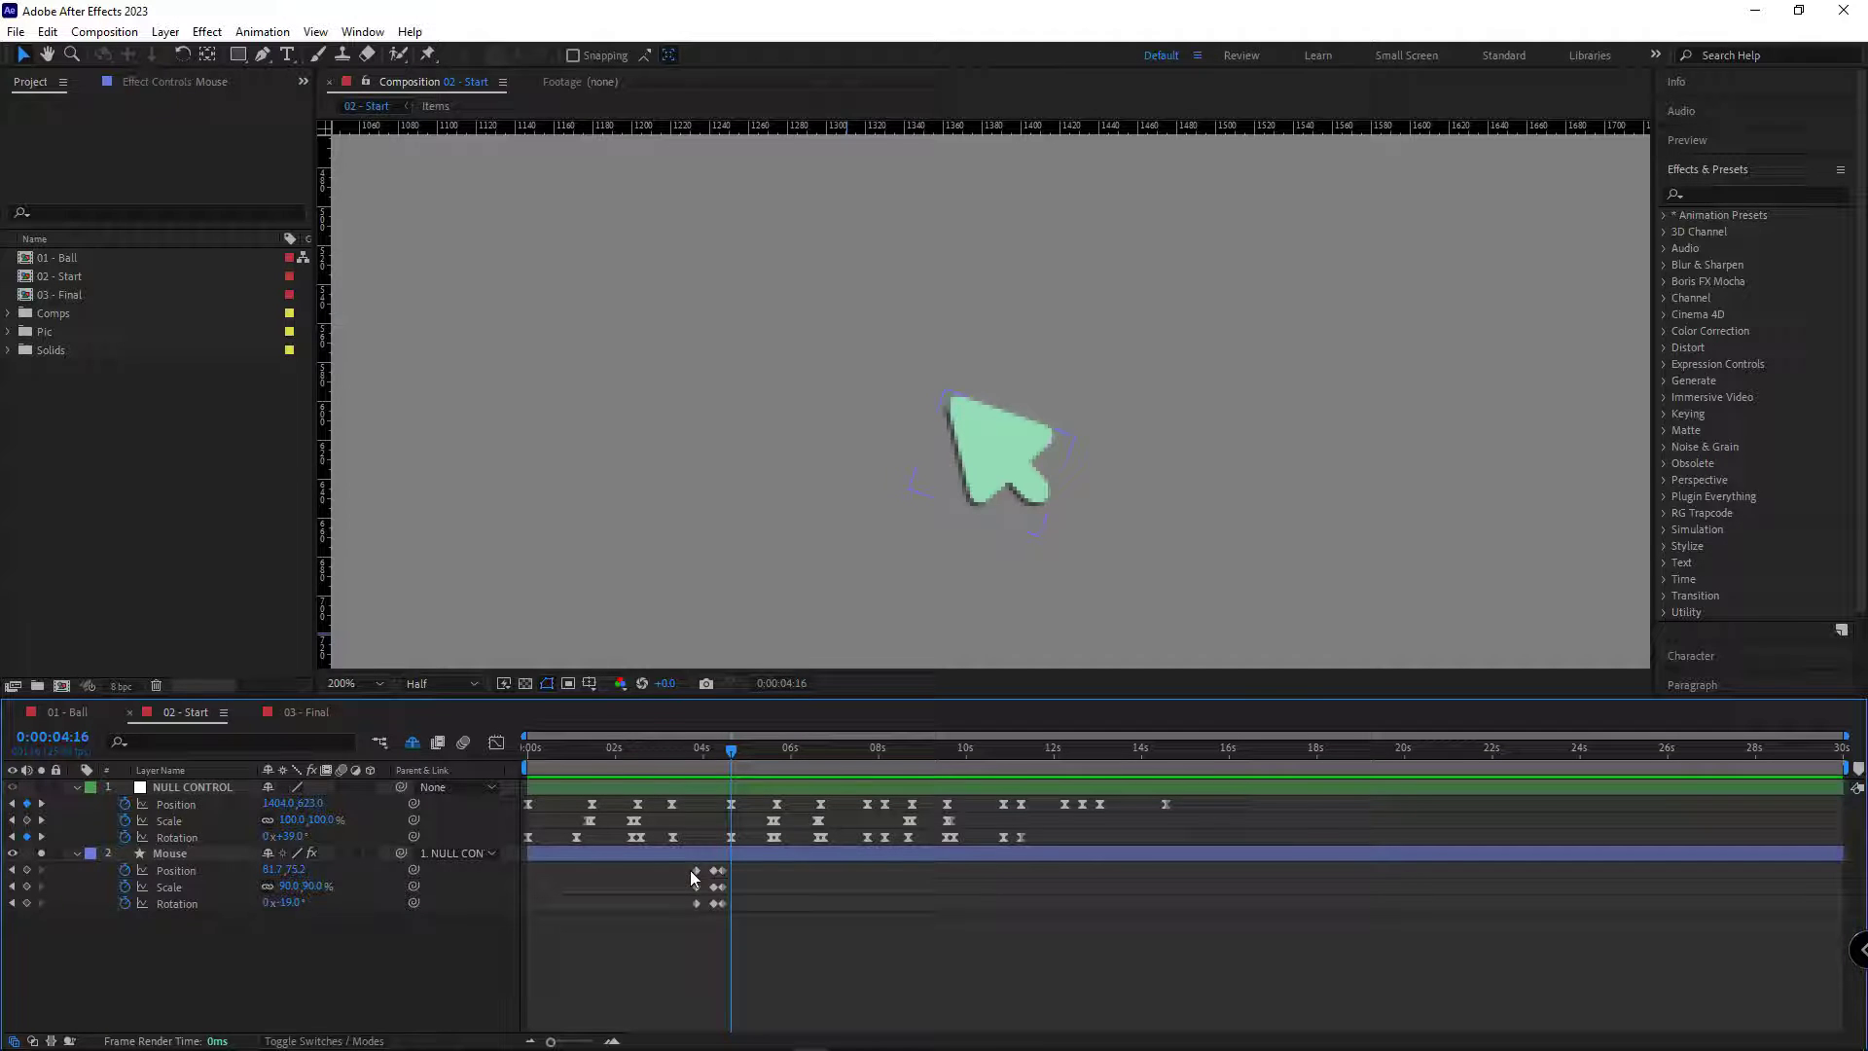
# Paste the arrow's starting keyframes at 0:00:04:16, then rewind to 0:00:03:20
pyautogui.moveTo(704, 864); pyautogui.dragTo(677, 934)
pyautogui.hotkey('ctrl', 'c')
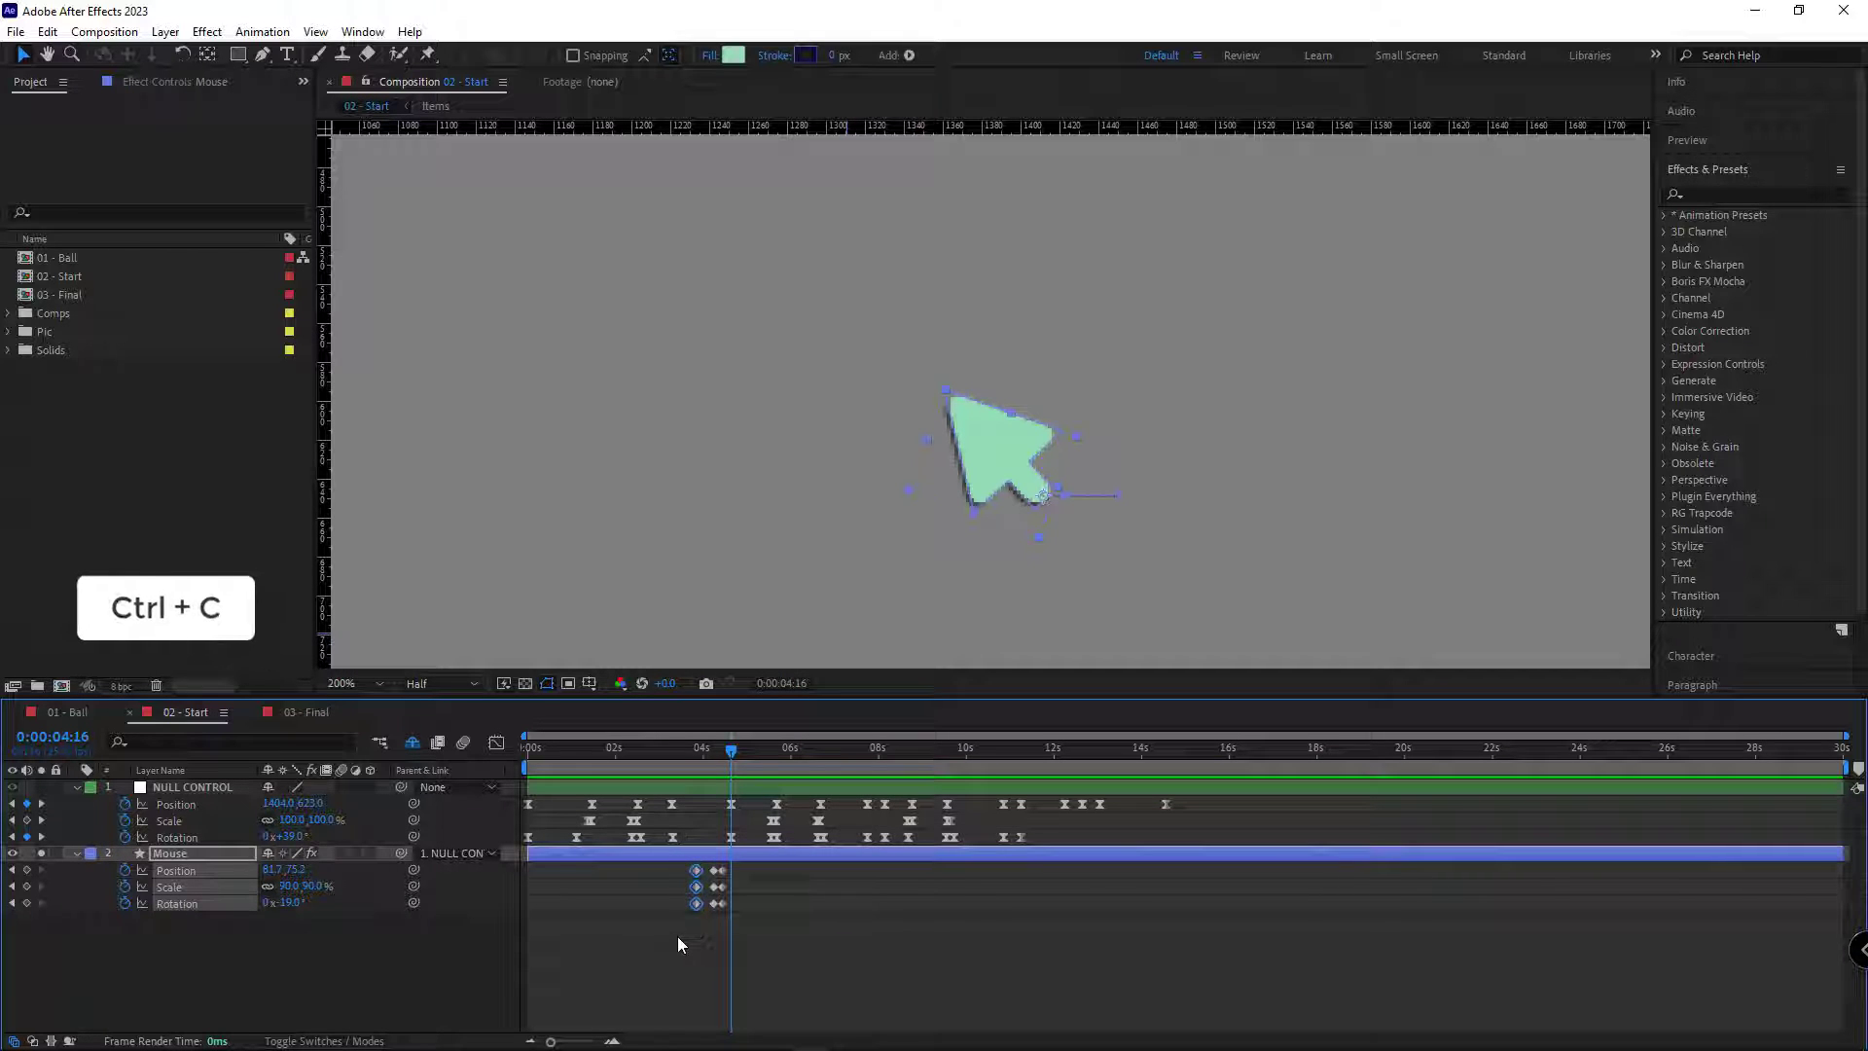
pyautogui.hotkey('ctrl', 'v')
pyautogui.click(681, 937)
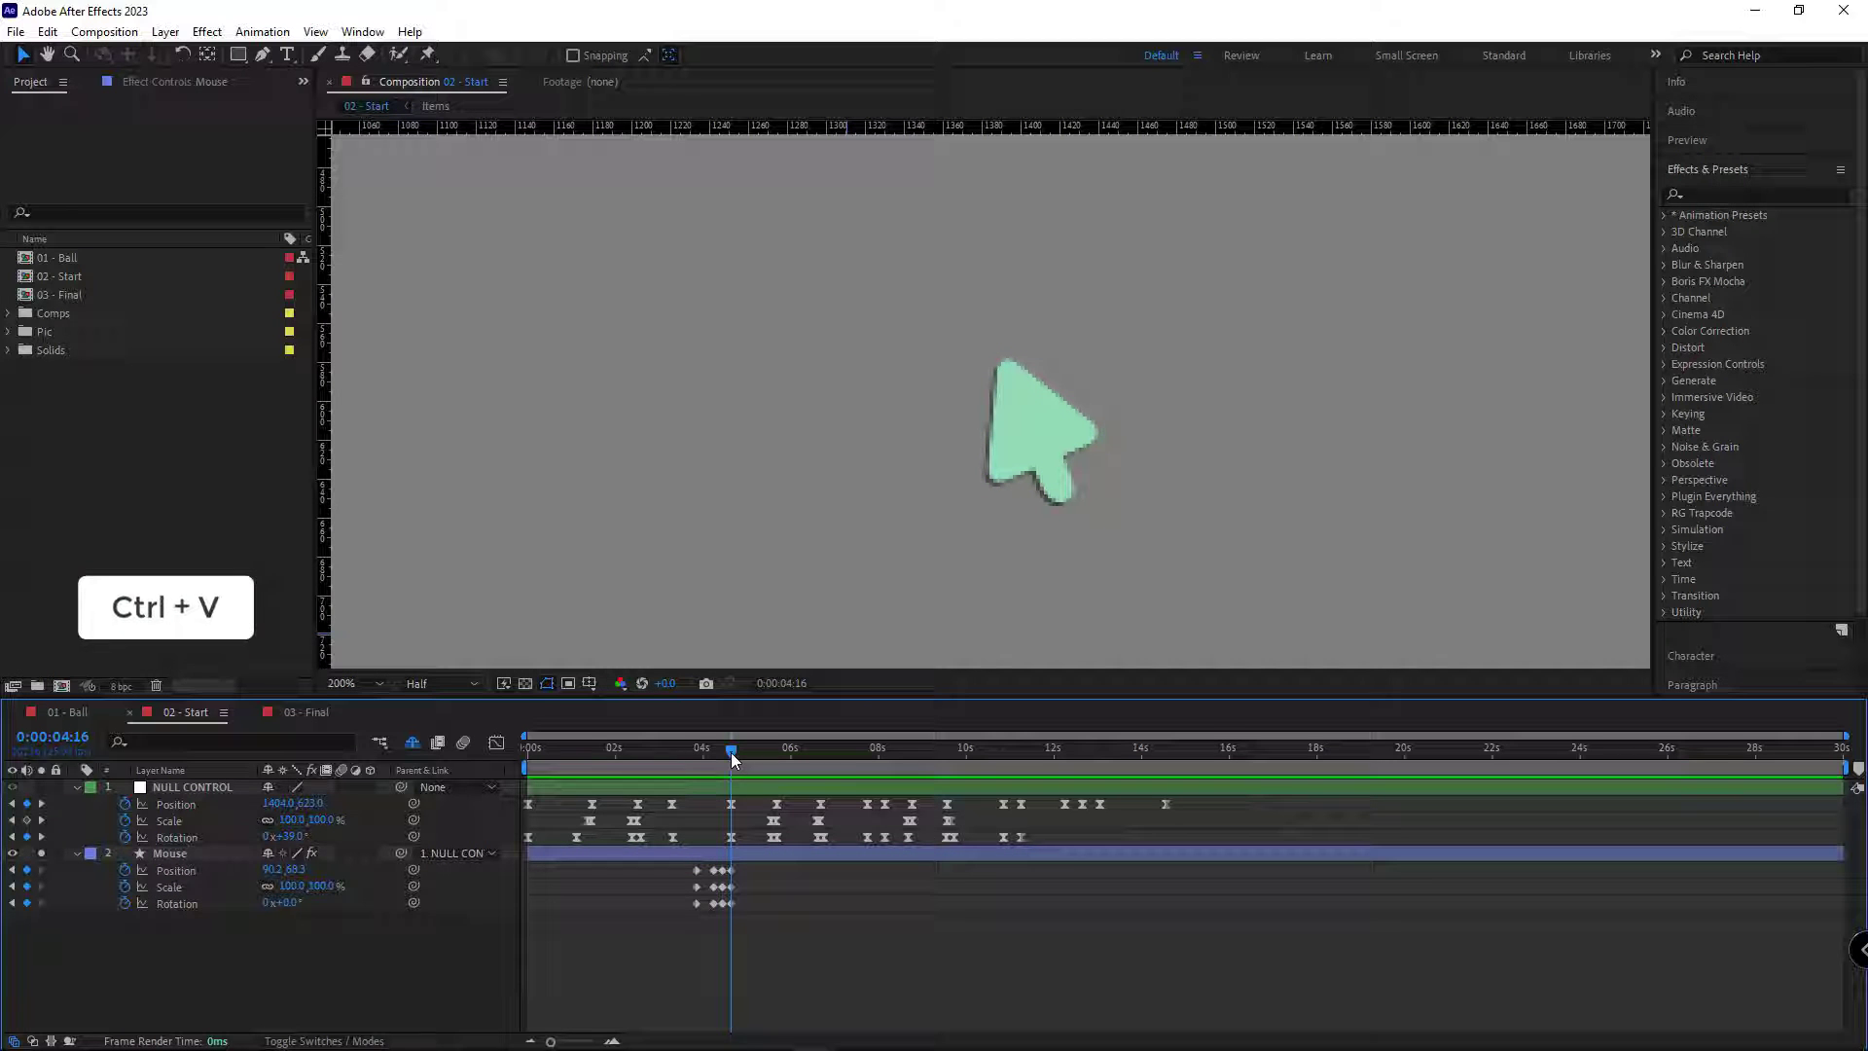
pyautogui.moveTo(733, 759)
pyautogui.mouseDown()
pyautogui.moveTo(697, 829)
pyautogui.moveTo(733, 815)
pyautogui.moveTo(696, 754)
pyautogui.mouseUp()
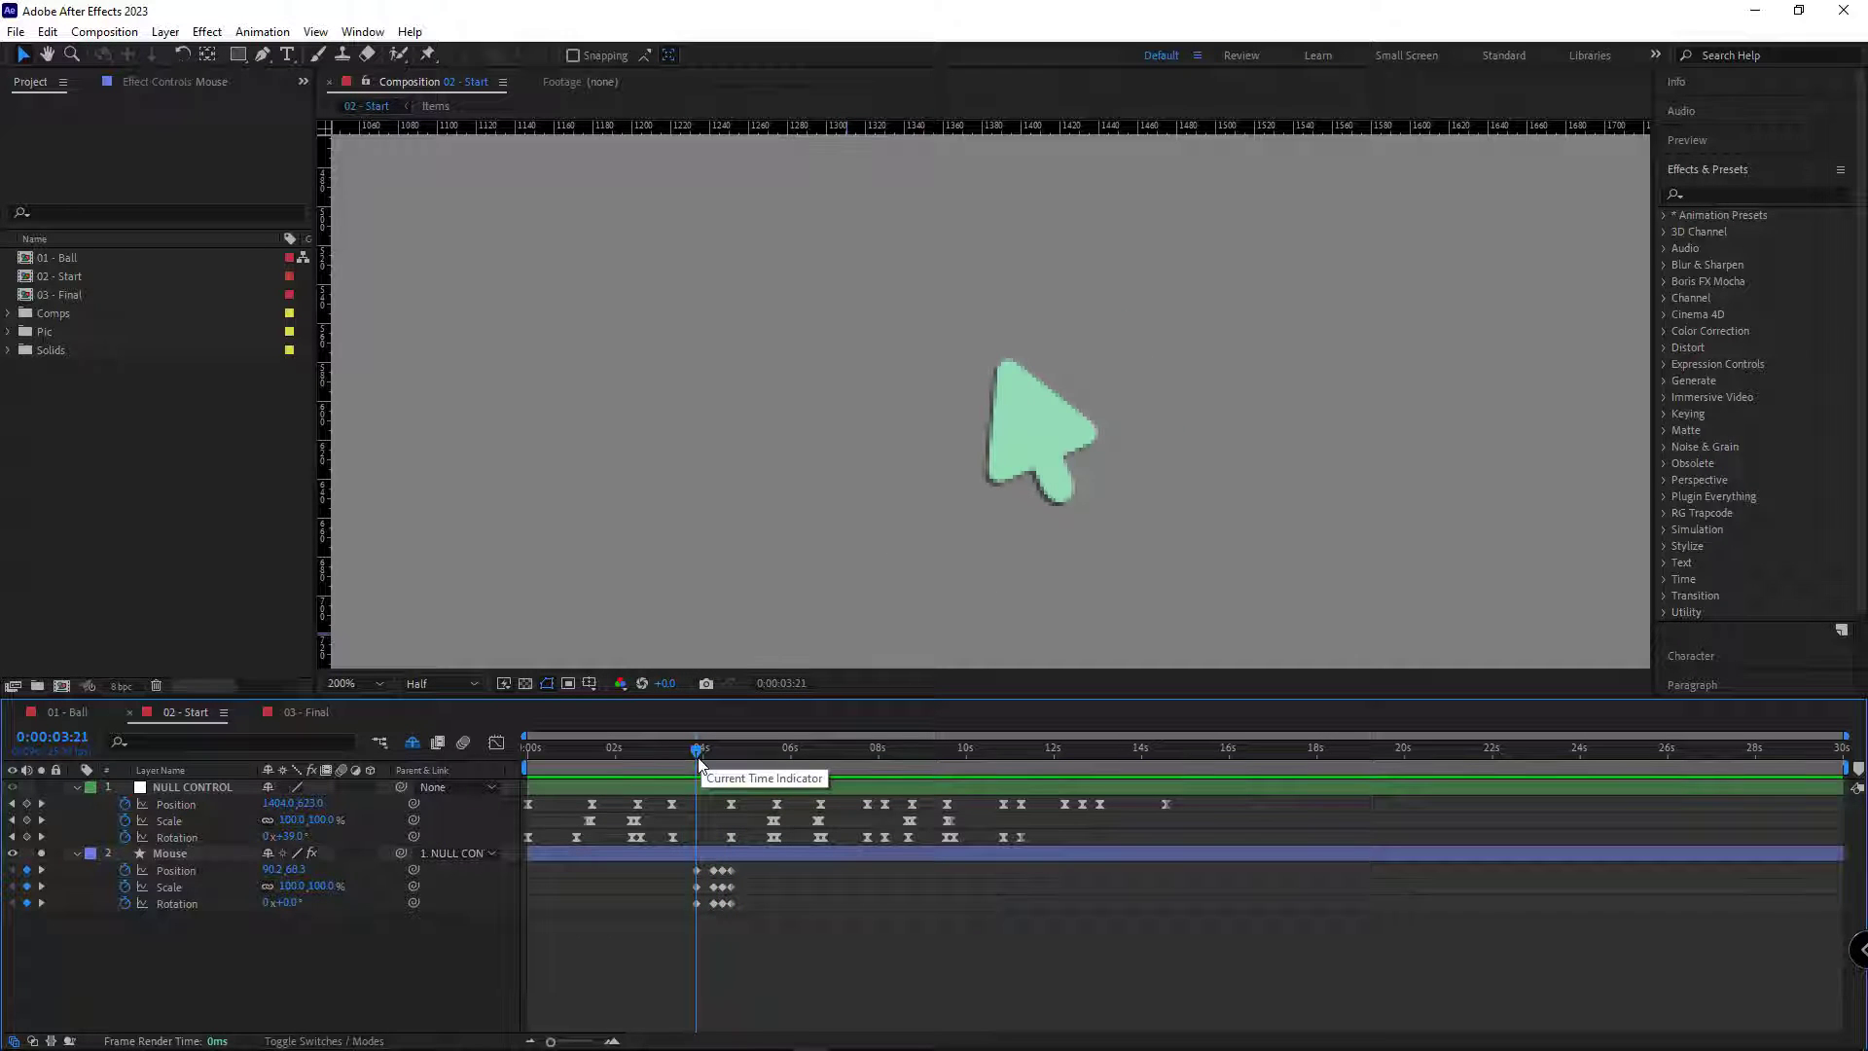
# Apply Easy Ease to all of the Mouse layer's keyframes
pyautogui.click(765, 848)
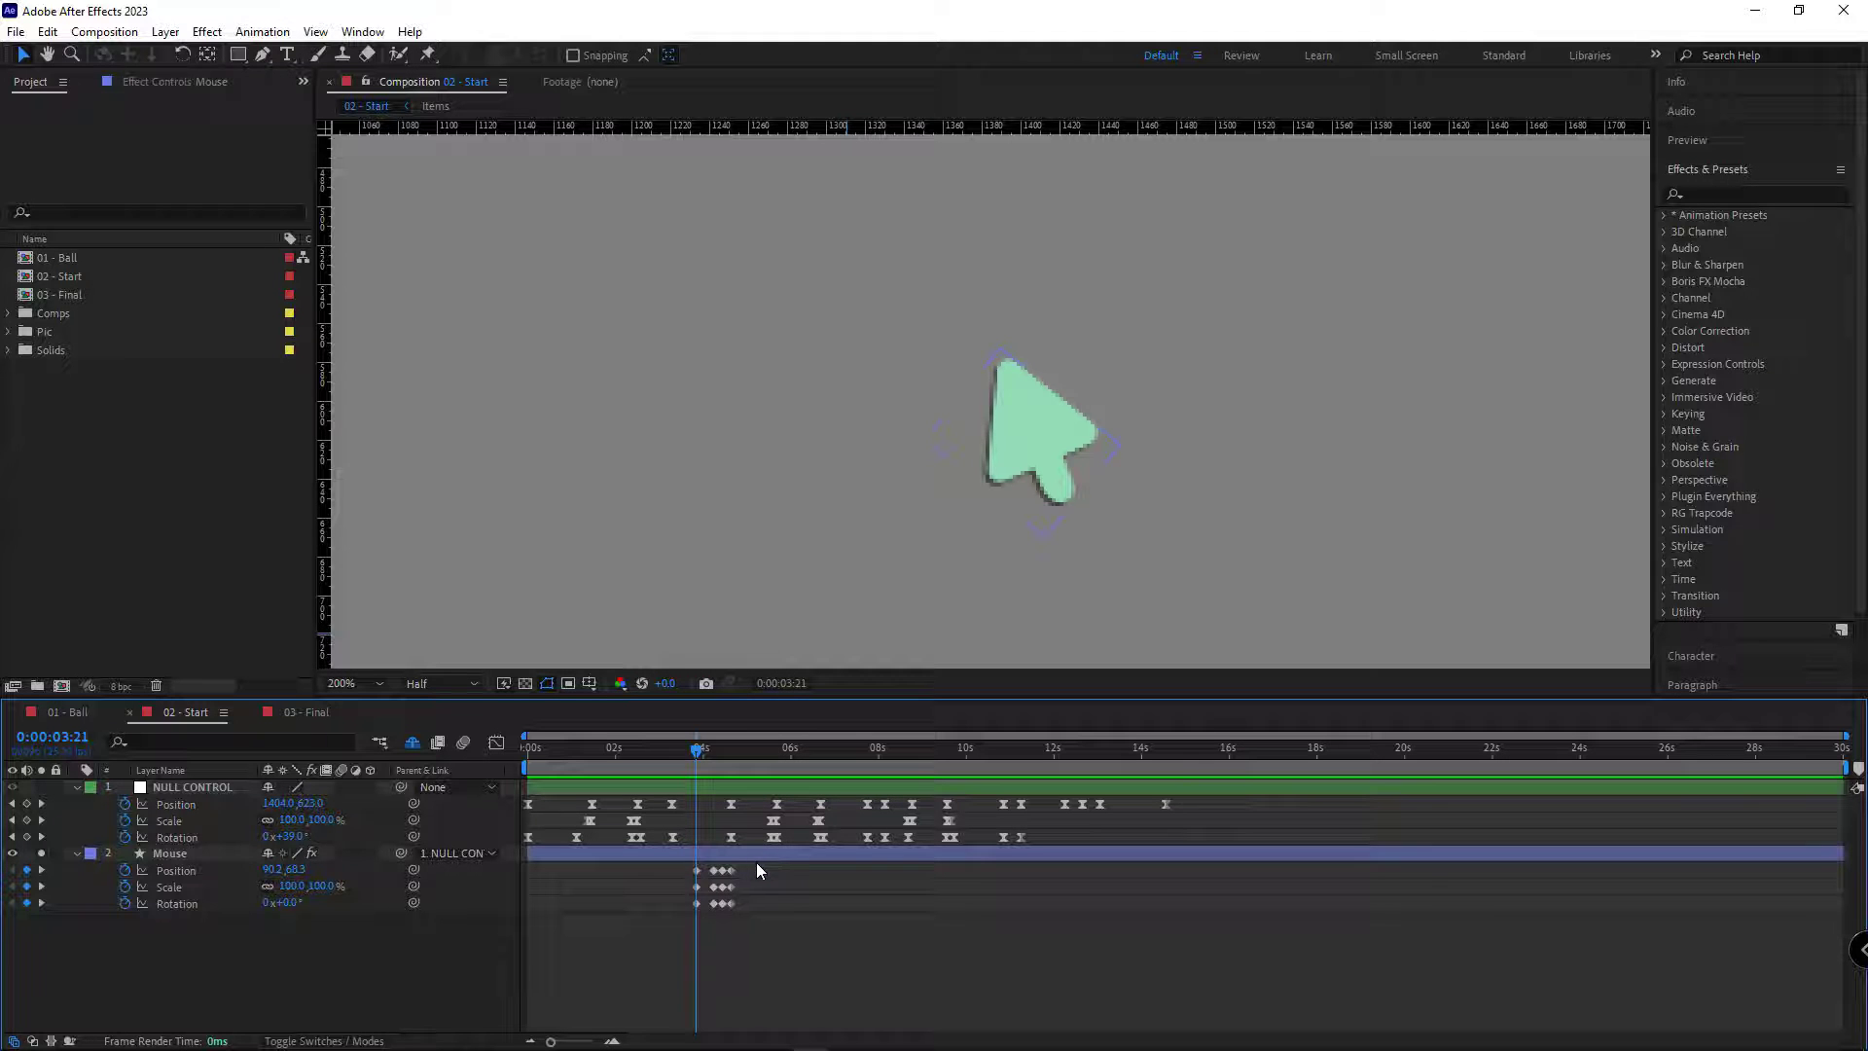
pyautogui.moveTo(669, 868); pyautogui.dragTo(740, 911)
pyautogui.rightClick(697, 903)
pyautogui.click(1002, 746)
# Shift the -19° Rotation keyframe at 4:11 a few frames later and preview the result
pyautogui.scroll(4, 693, 936)
pyautogui.moveTo(806, 905); pyautogui.dragTo(731, 906)
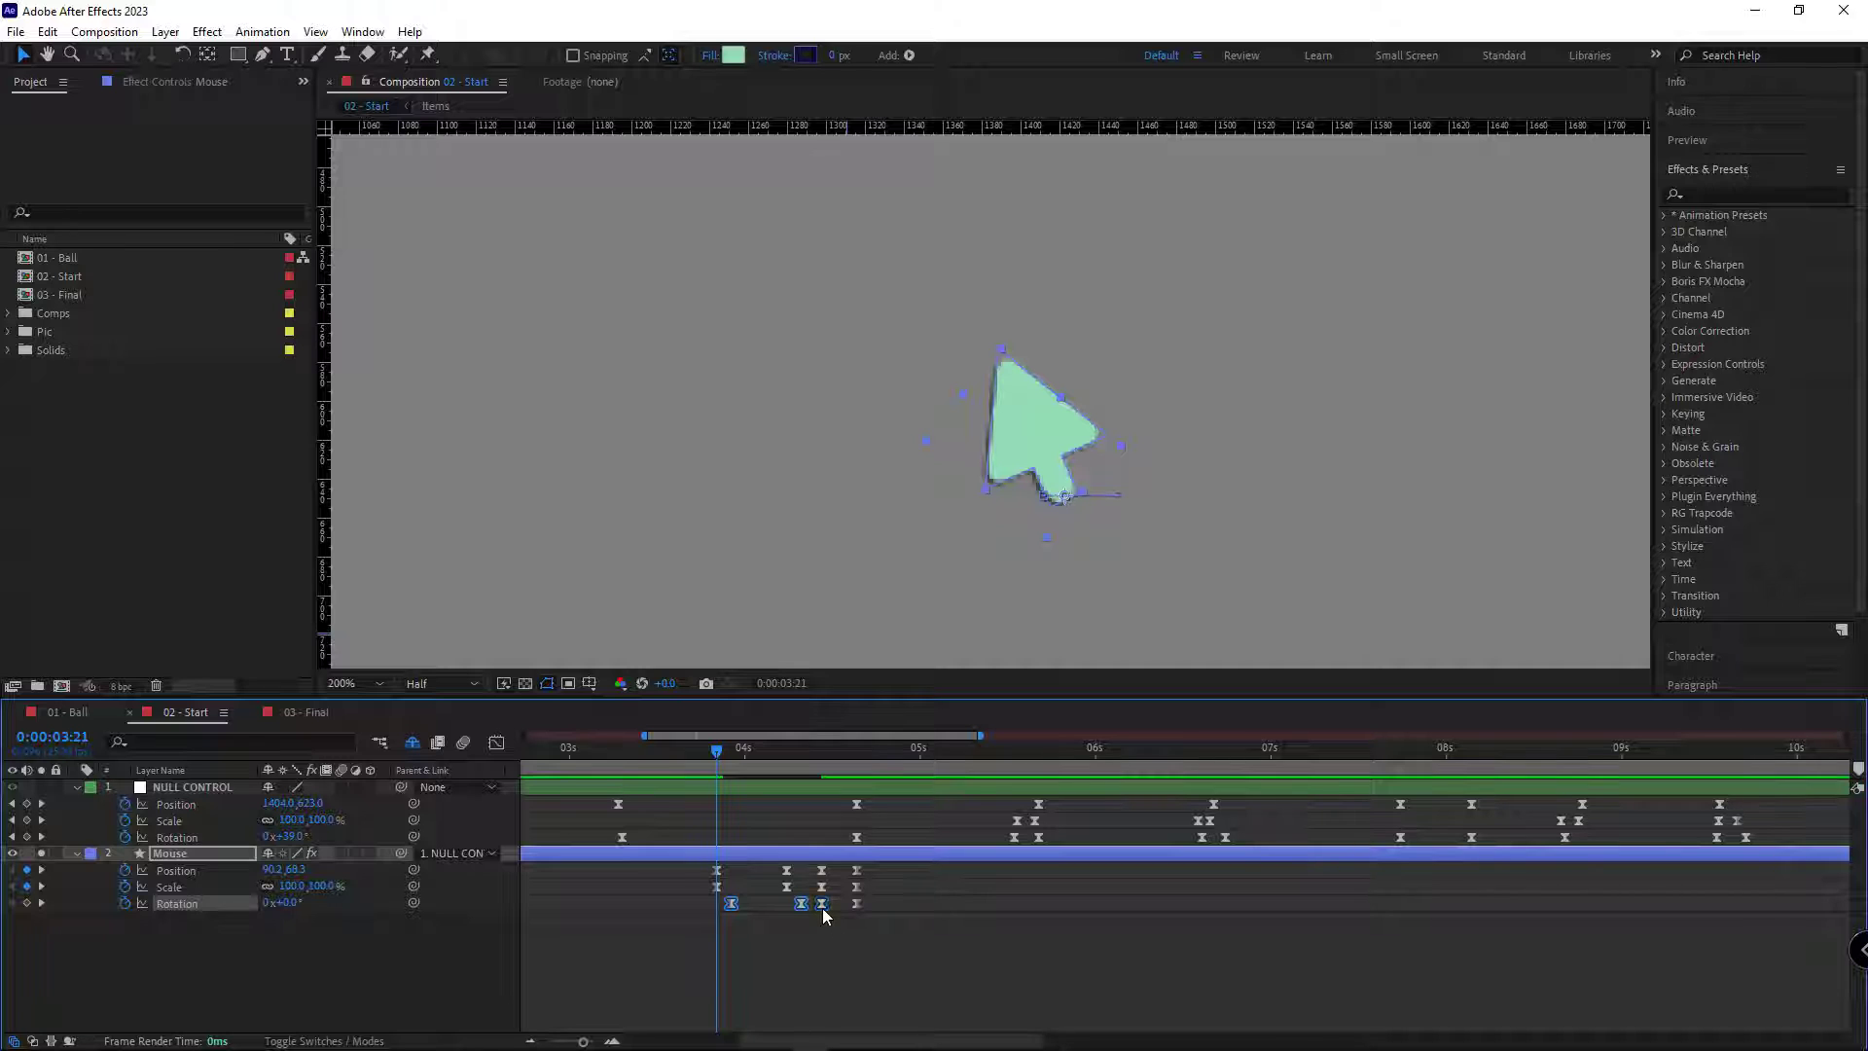
pyautogui.click(822, 904)
pyautogui.moveTo(825, 909); pyautogui.dragTo(831, 908)
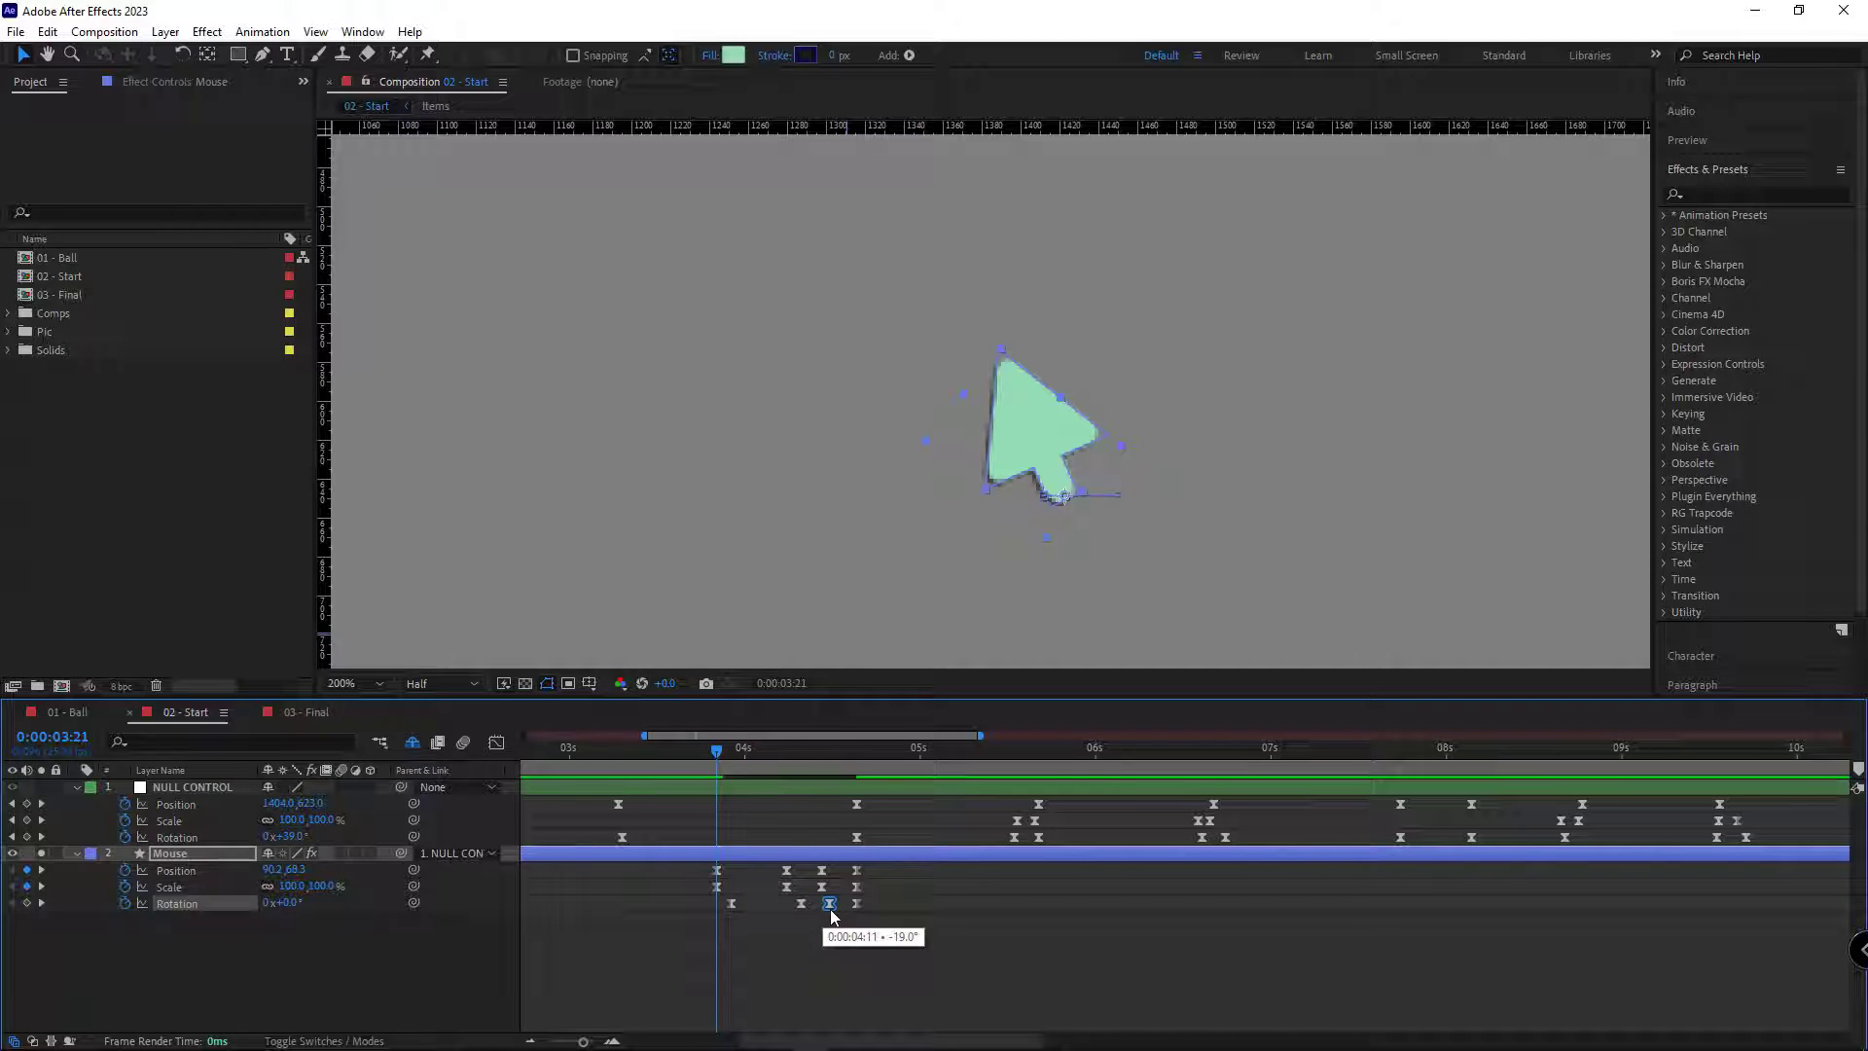
pyautogui.press('space')
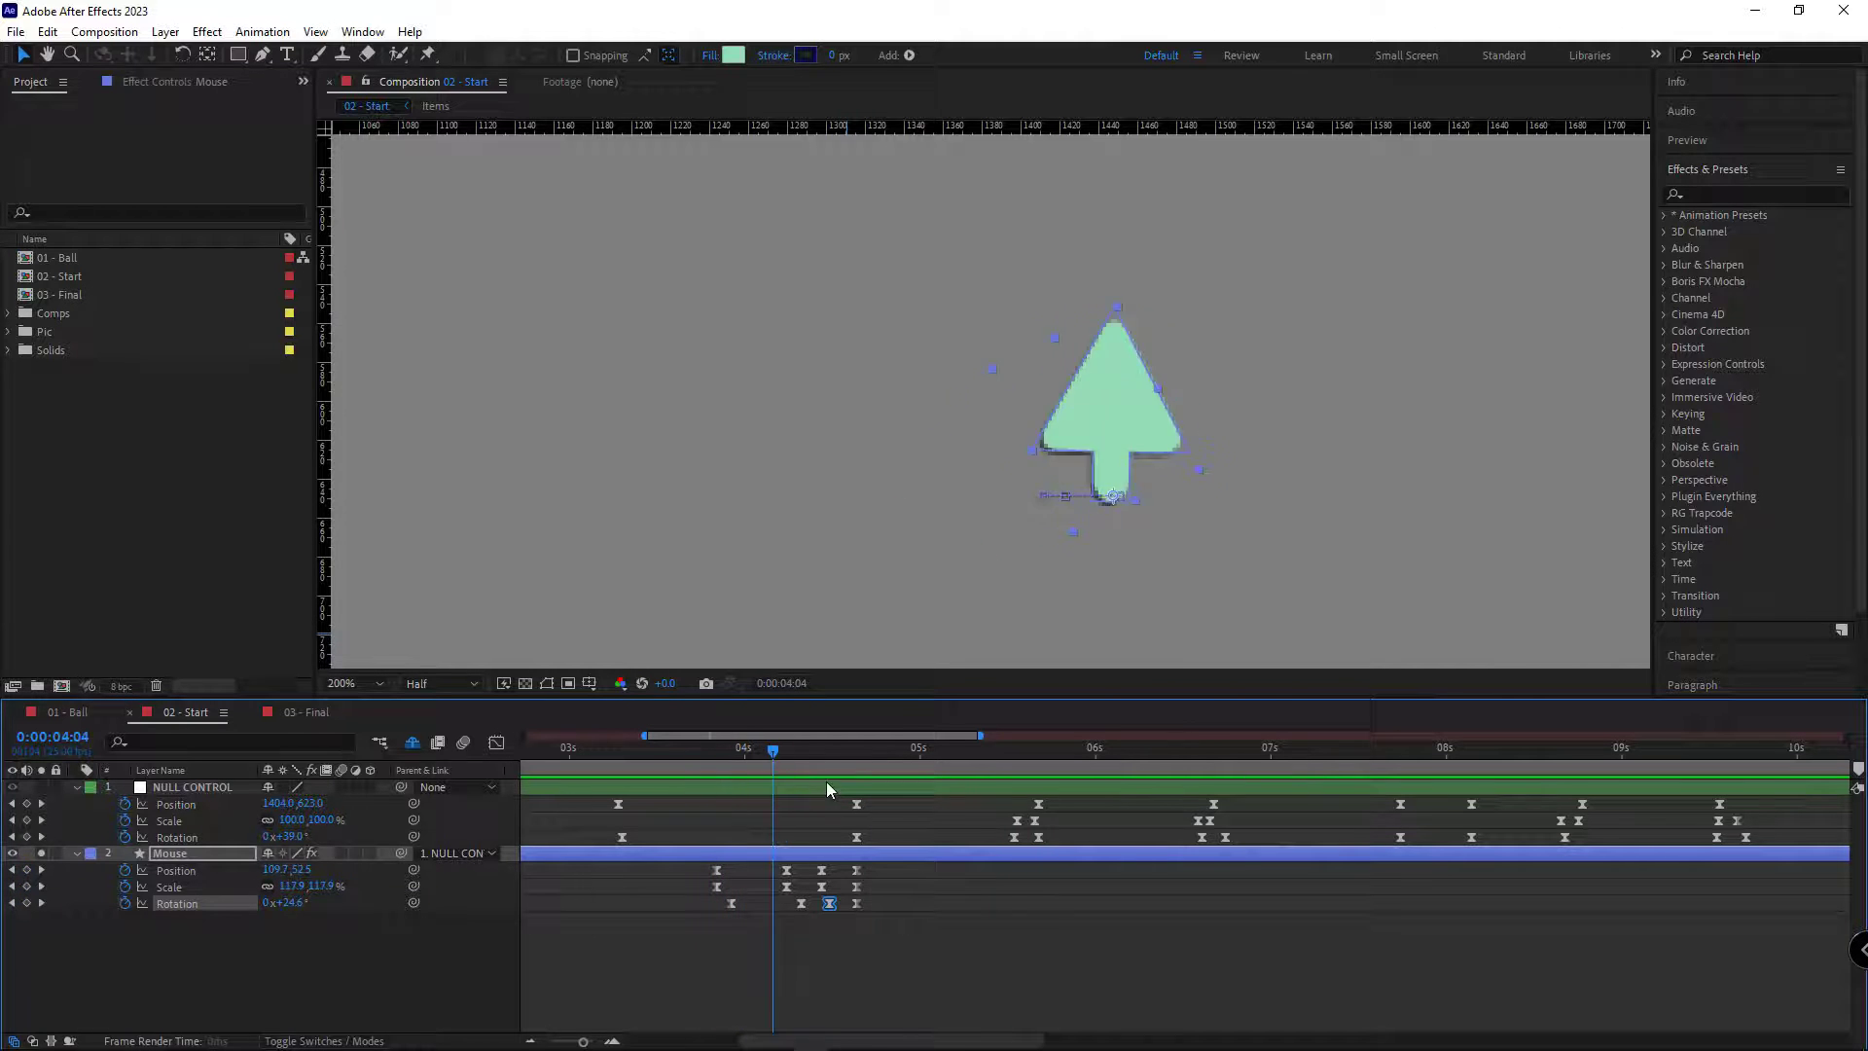
pyautogui.press('space')
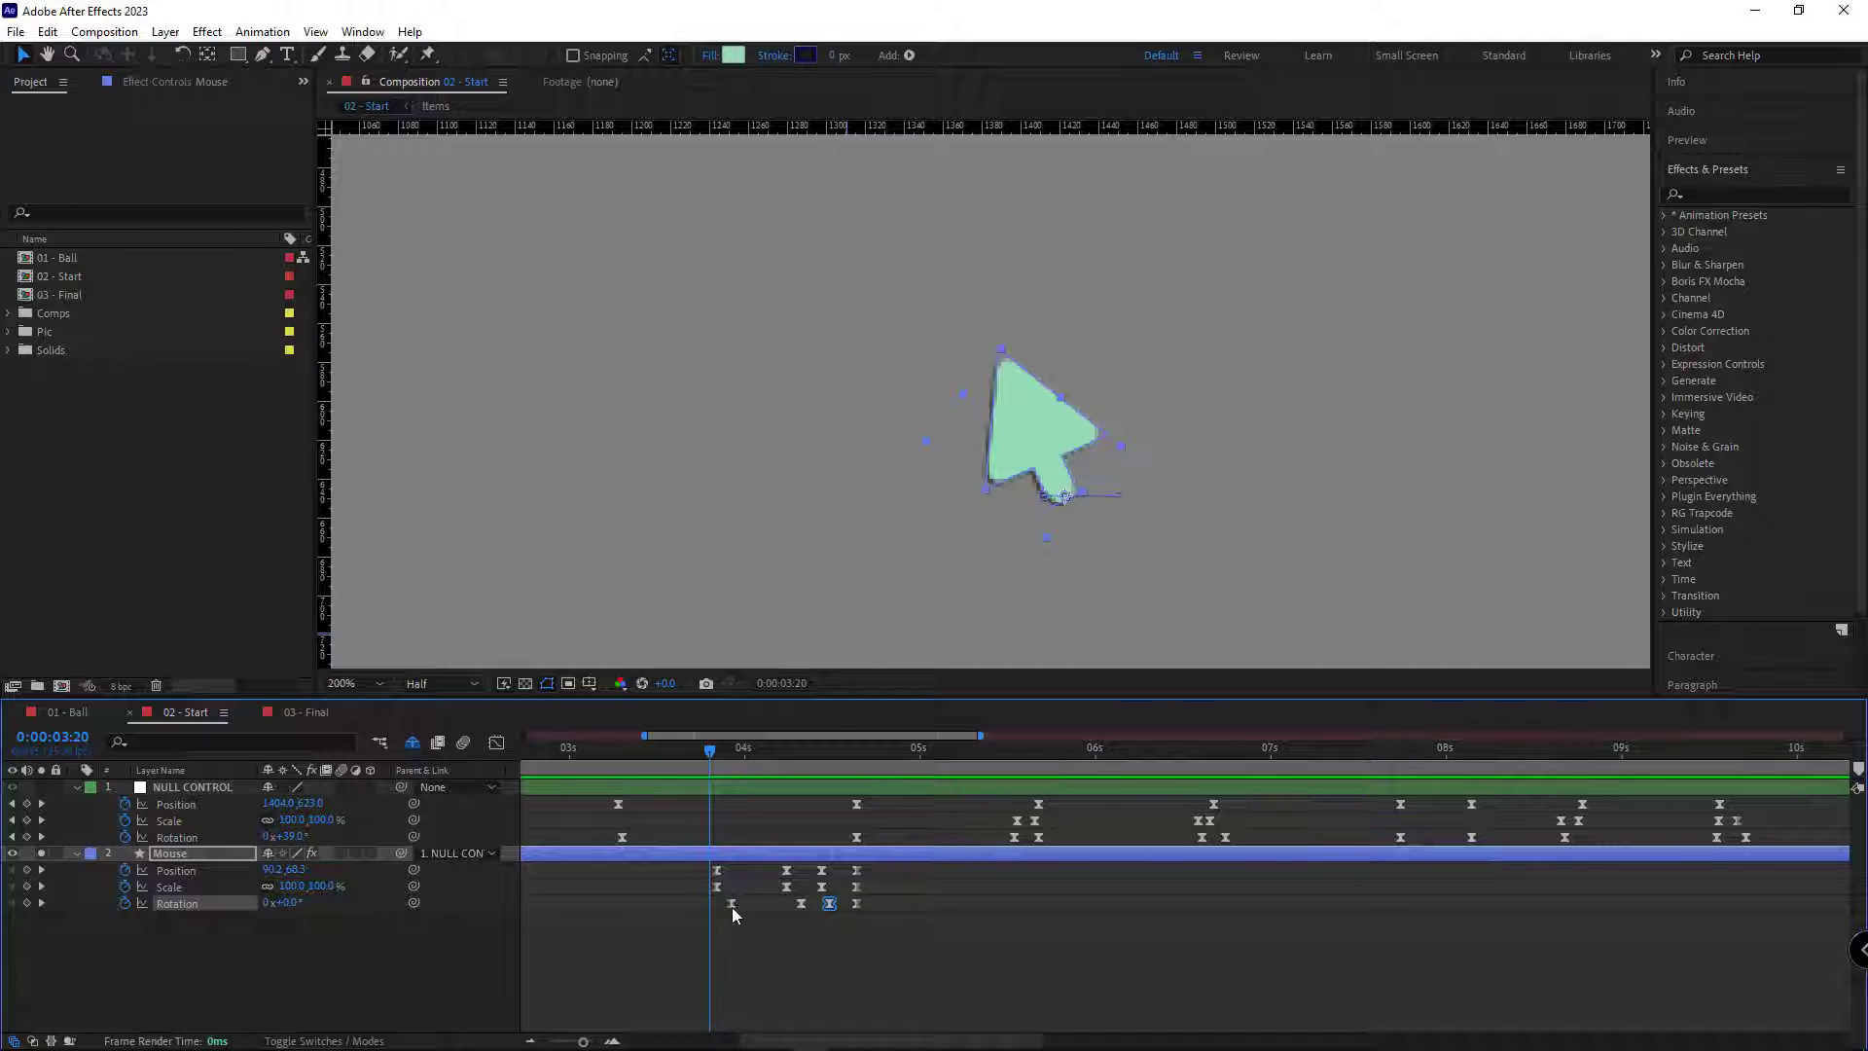
# Move all Mouse keyframes to the timeline start and paste the marker expression into Position
pyautogui.moveTo(902, 864); pyautogui.dragTo(574, 934)
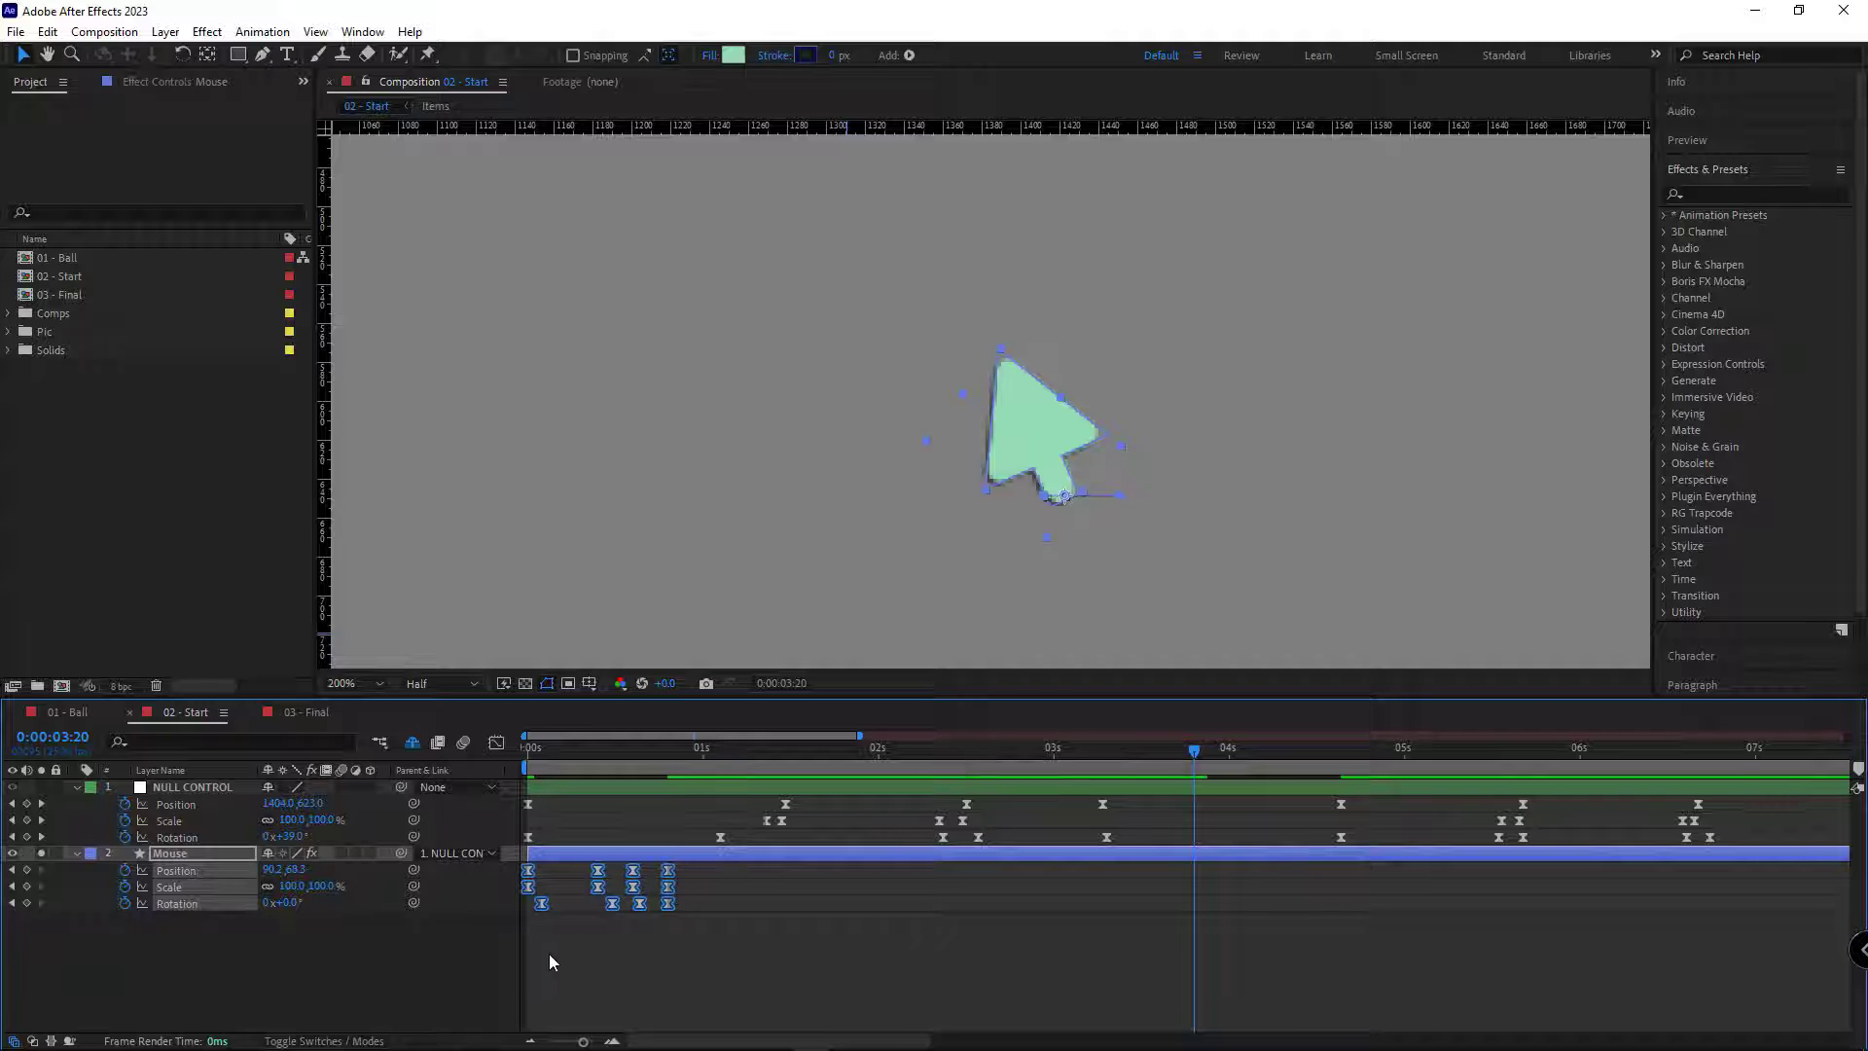
pyautogui.click(551, 957)
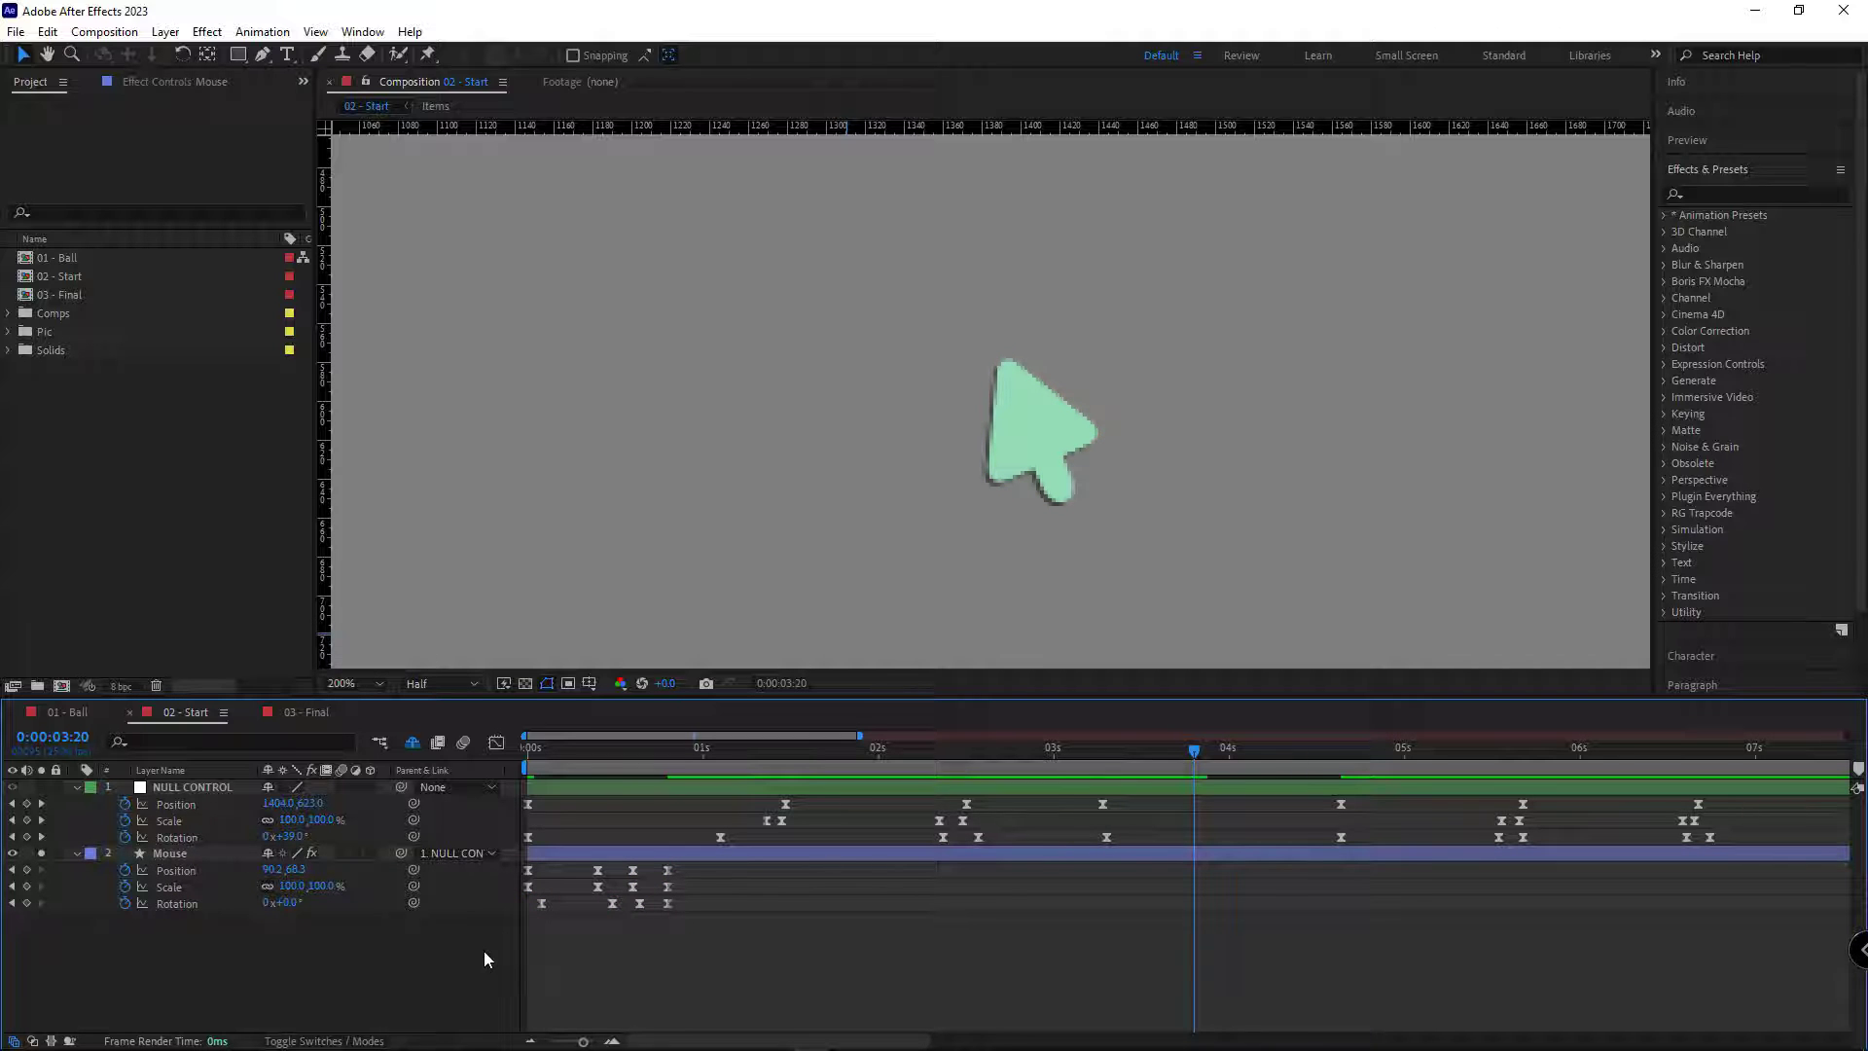
pyautogui.click(155, 871)
pyautogui.press('Home')
pyautogui.write('t = time - marker.key(n).time; thisProperty.valueAtTime(t)')
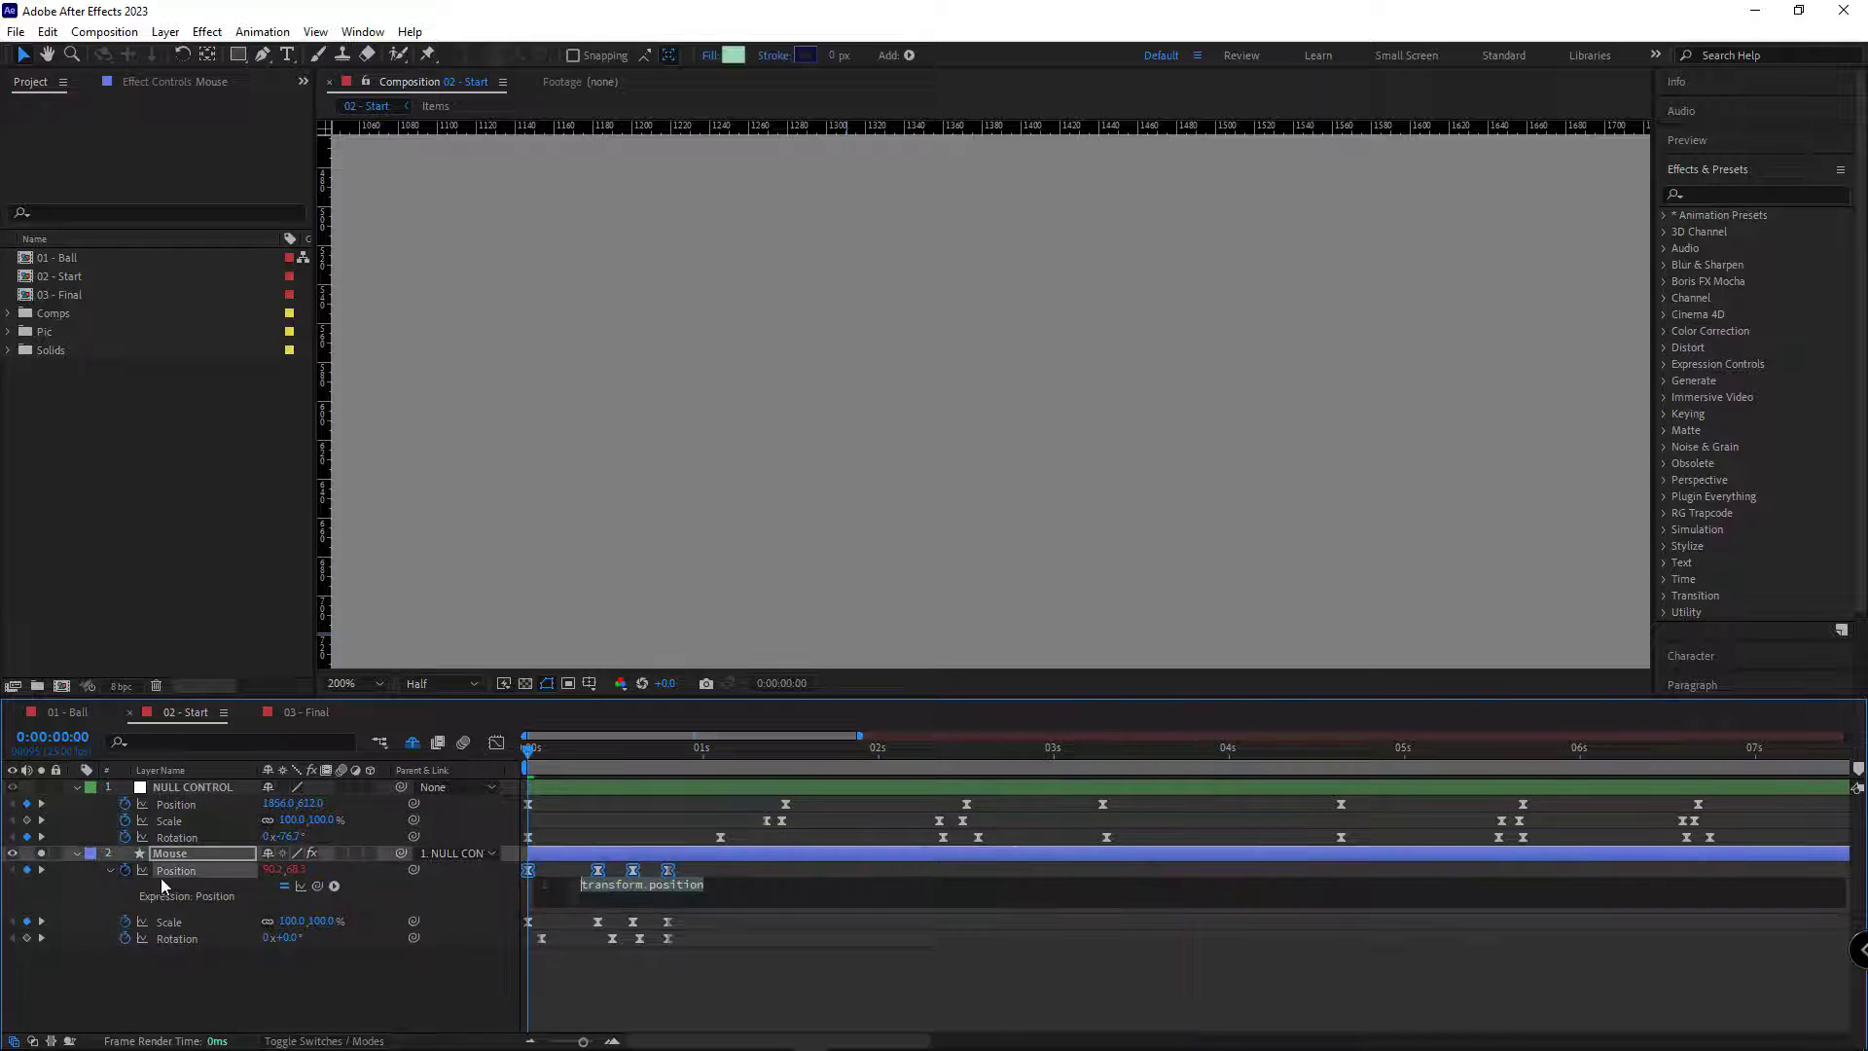
pyautogui.click(160, 885)
# Paste the same marker expression into the Mouse layer's Scale and Rotation
pyautogui.click(168, 921)
pyautogui.hotkey('ctrl', 'v')
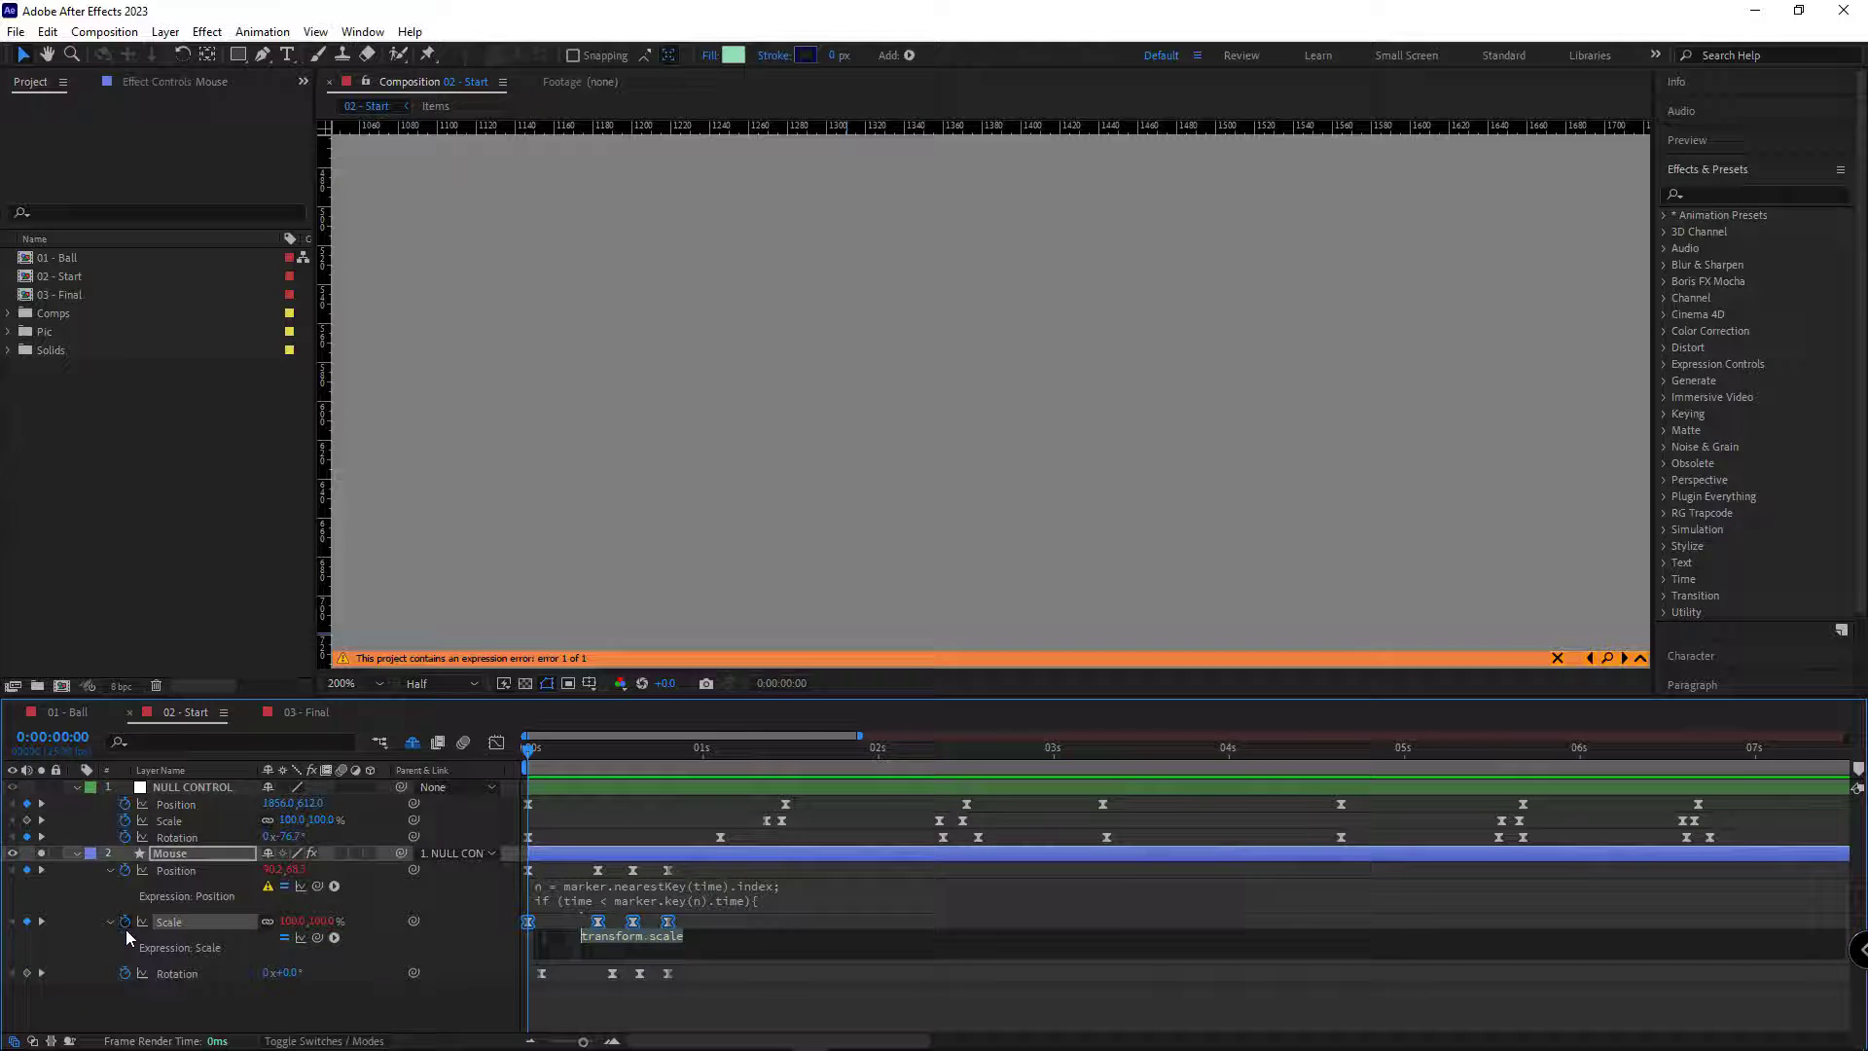
pyautogui.click(124, 981)
pyautogui.hotkey('ctrl', 'v')
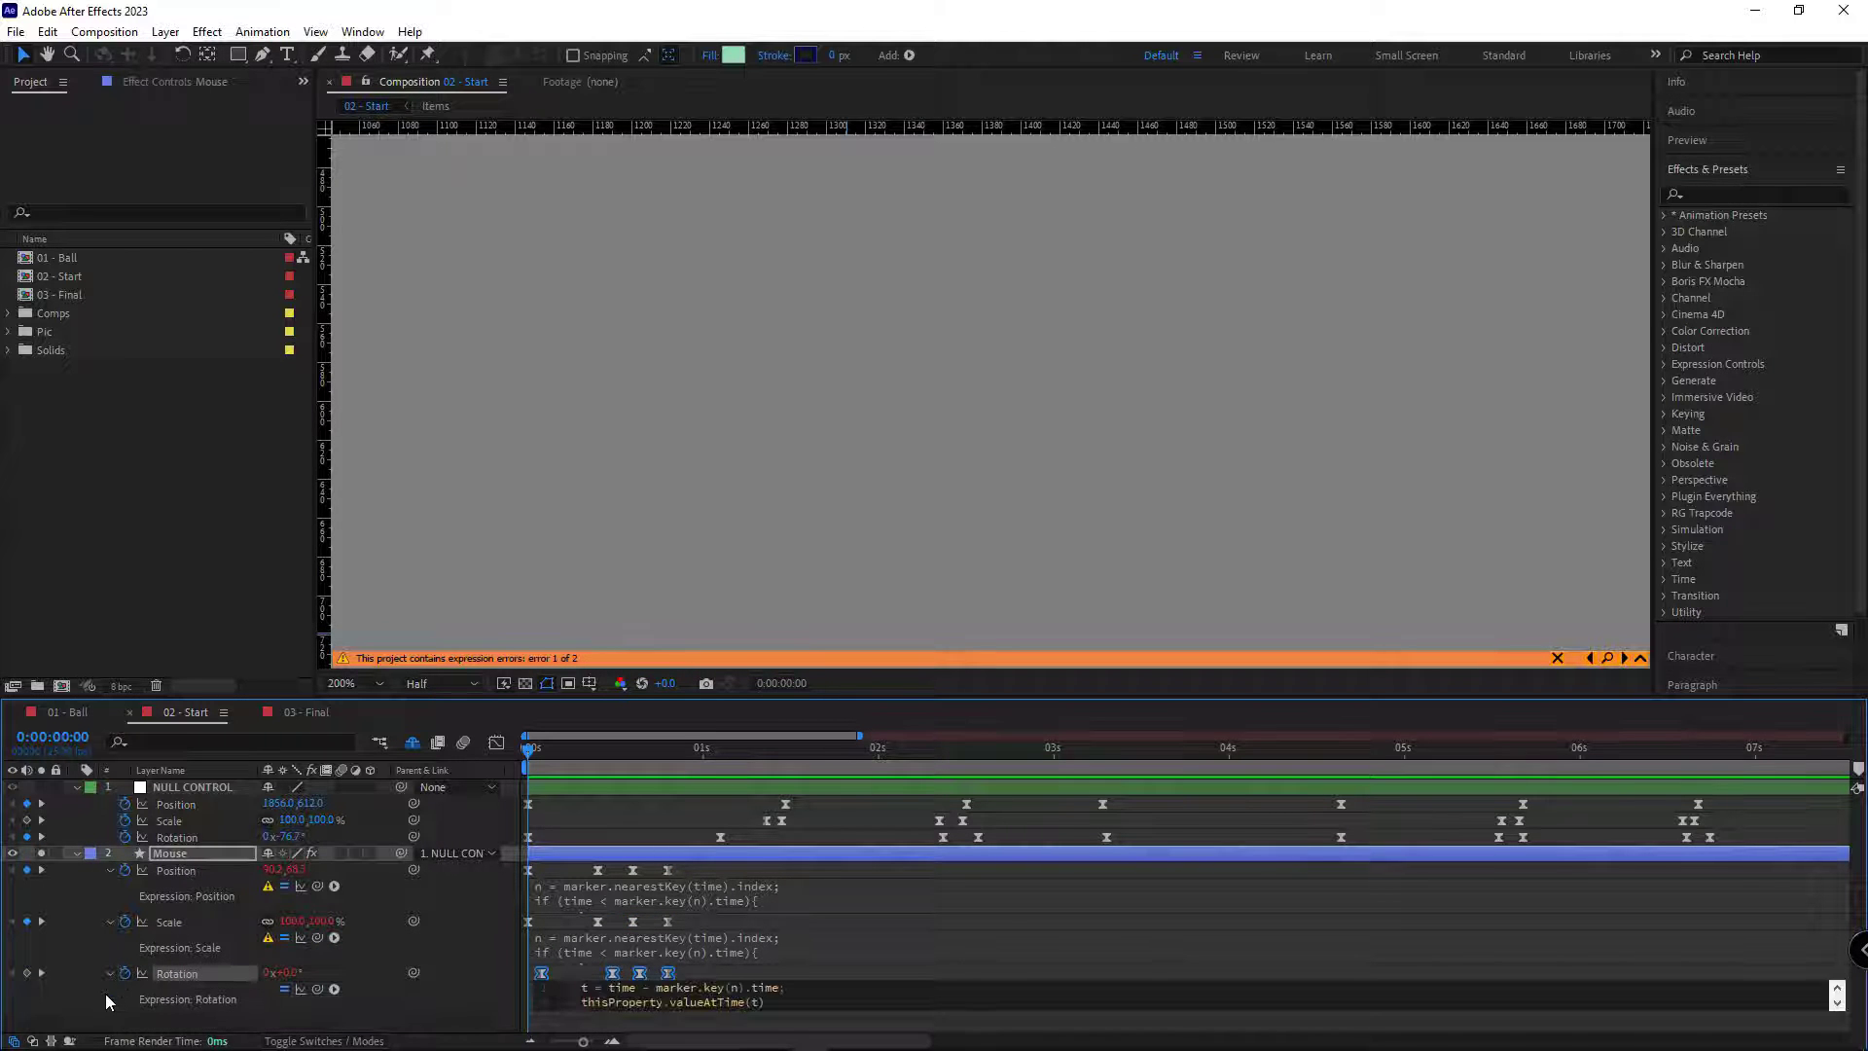
pyautogui.click(123, 1000)
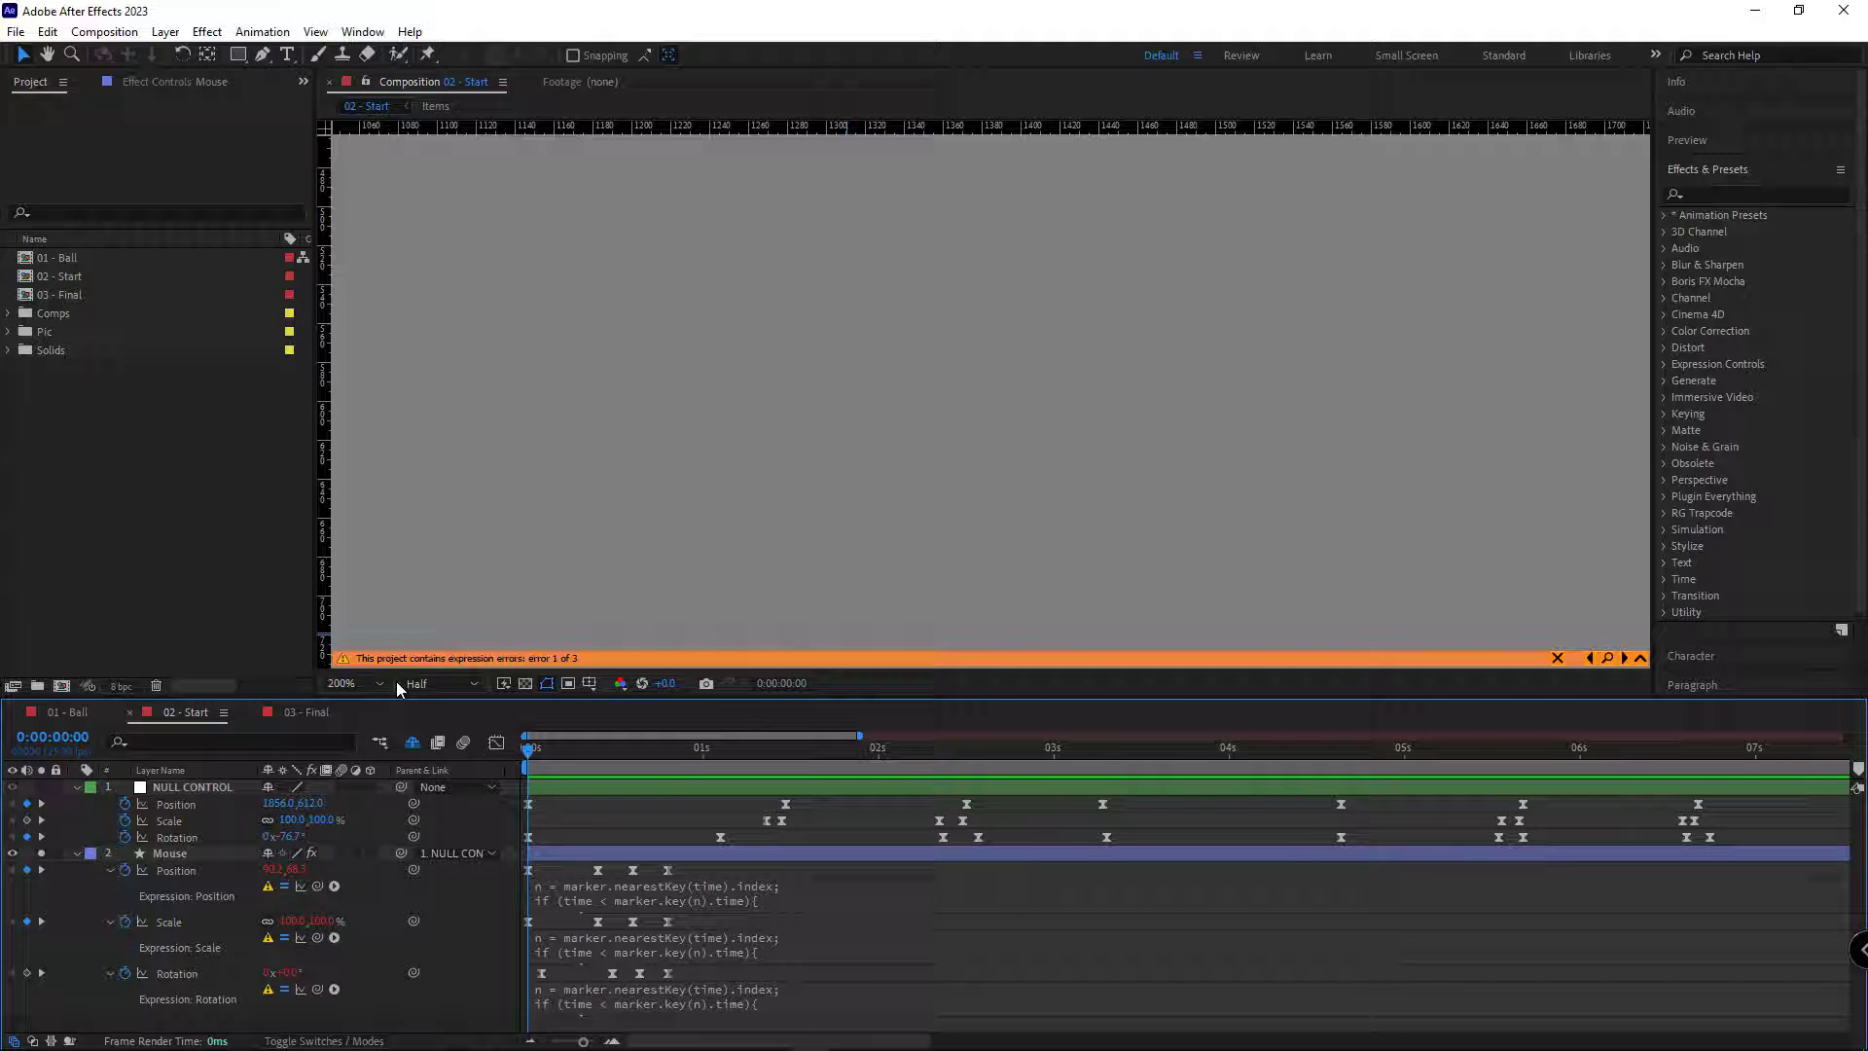
# Fit and preview the comp, then add a Mouse layer marker at 0:00:03:22 at the $4.3 card
pyautogui.press(',')
pyautogui.press(',')
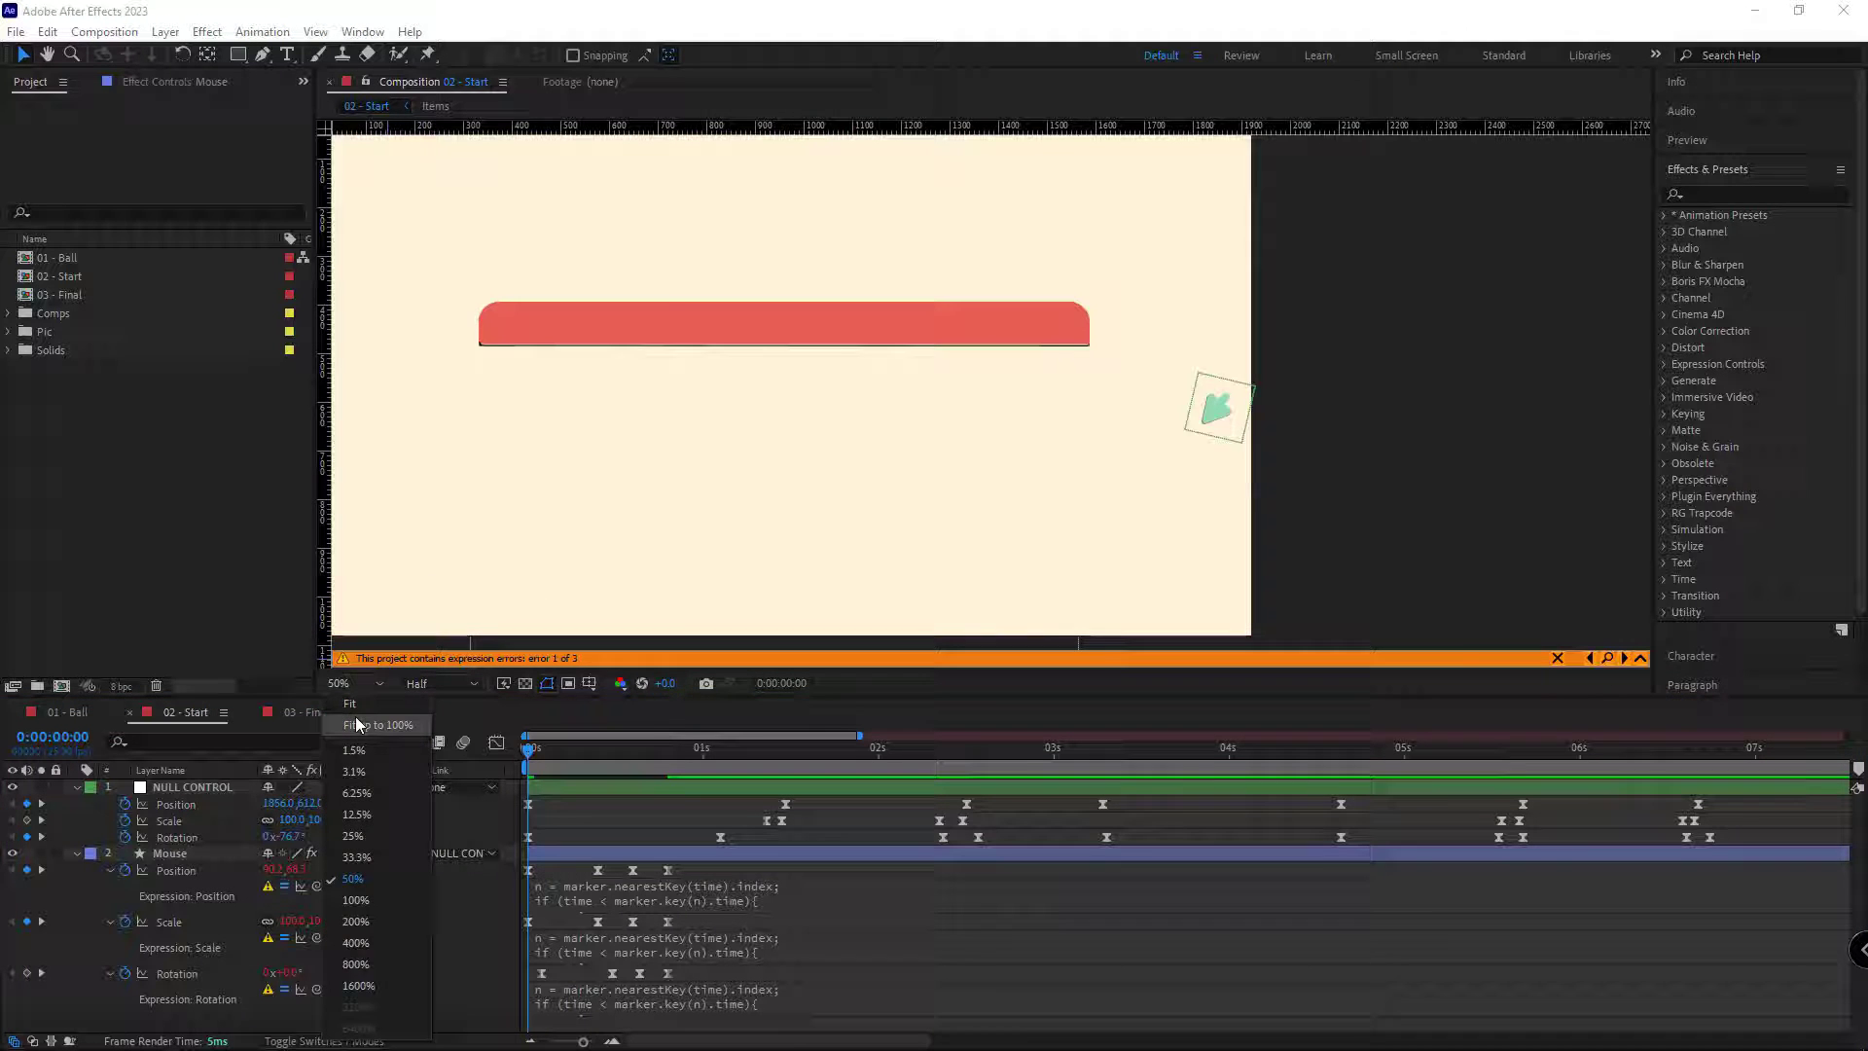
pyautogui.press('space')
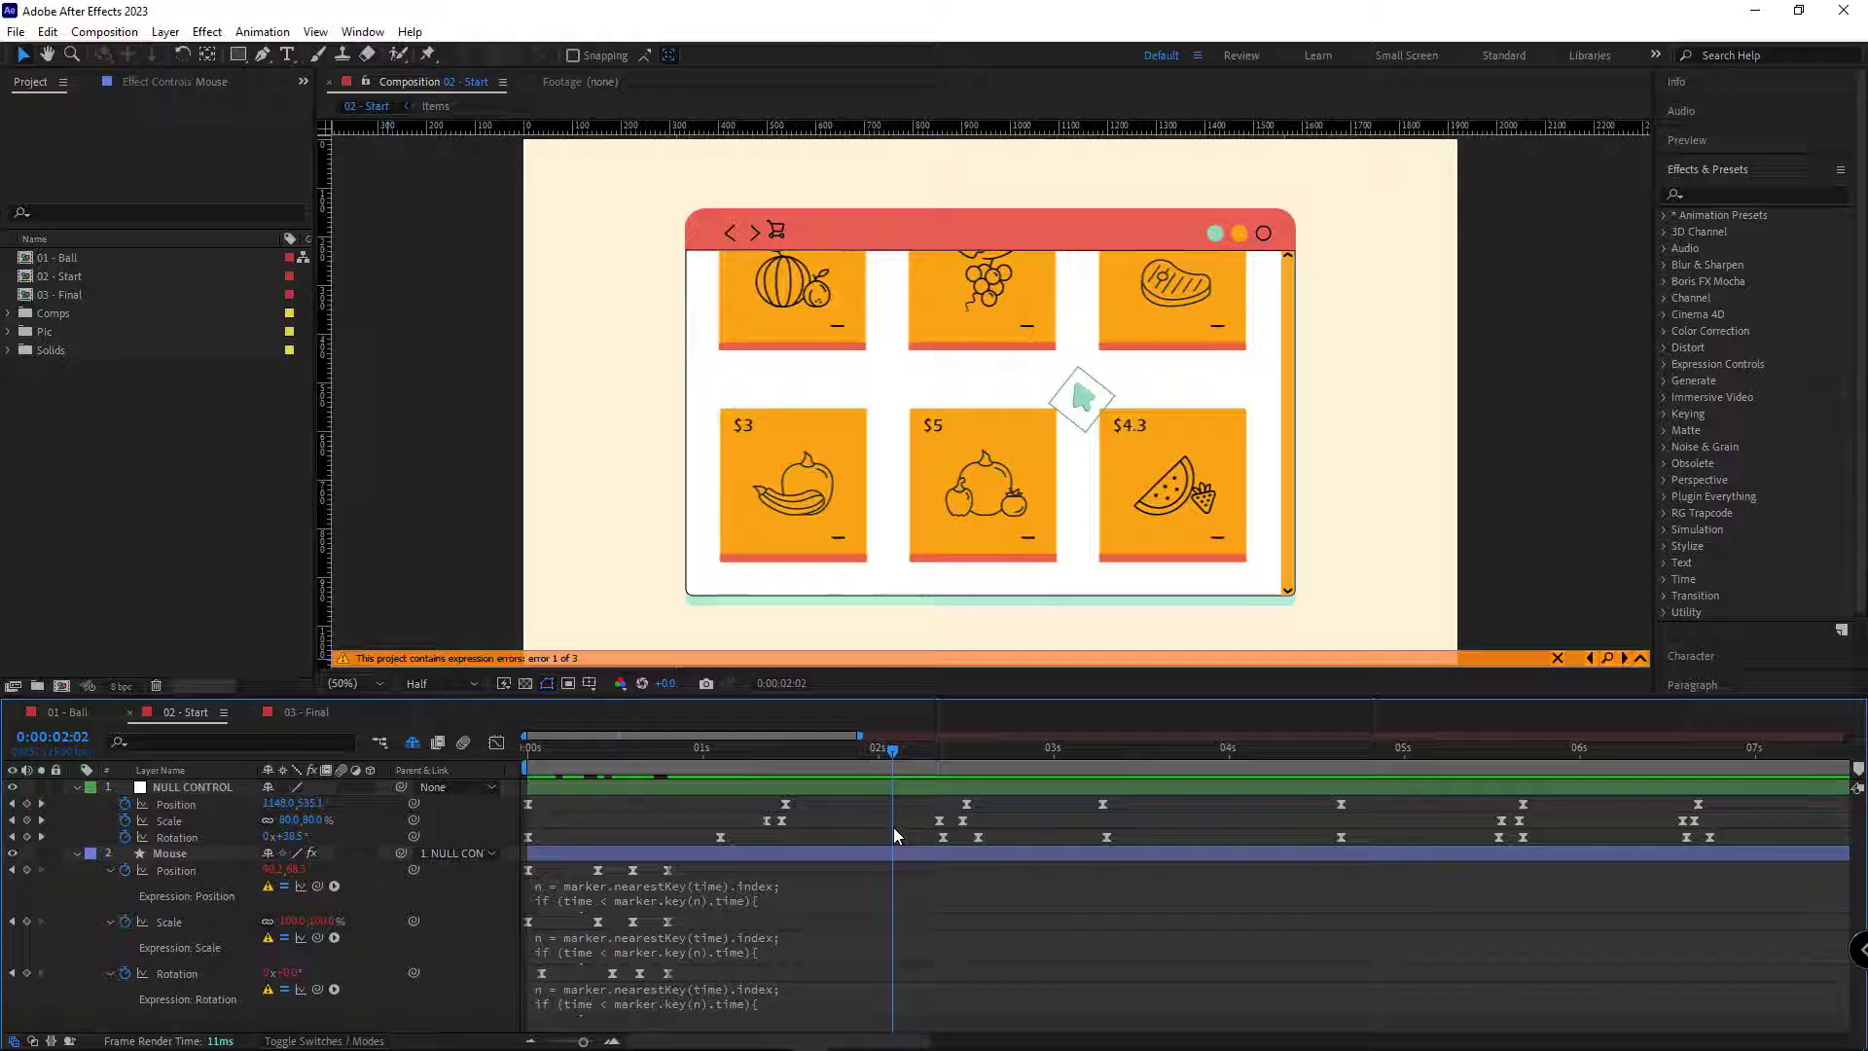
pyautogui.moveTo(1224, 959); pyautogui.dragTo(1205, 957)
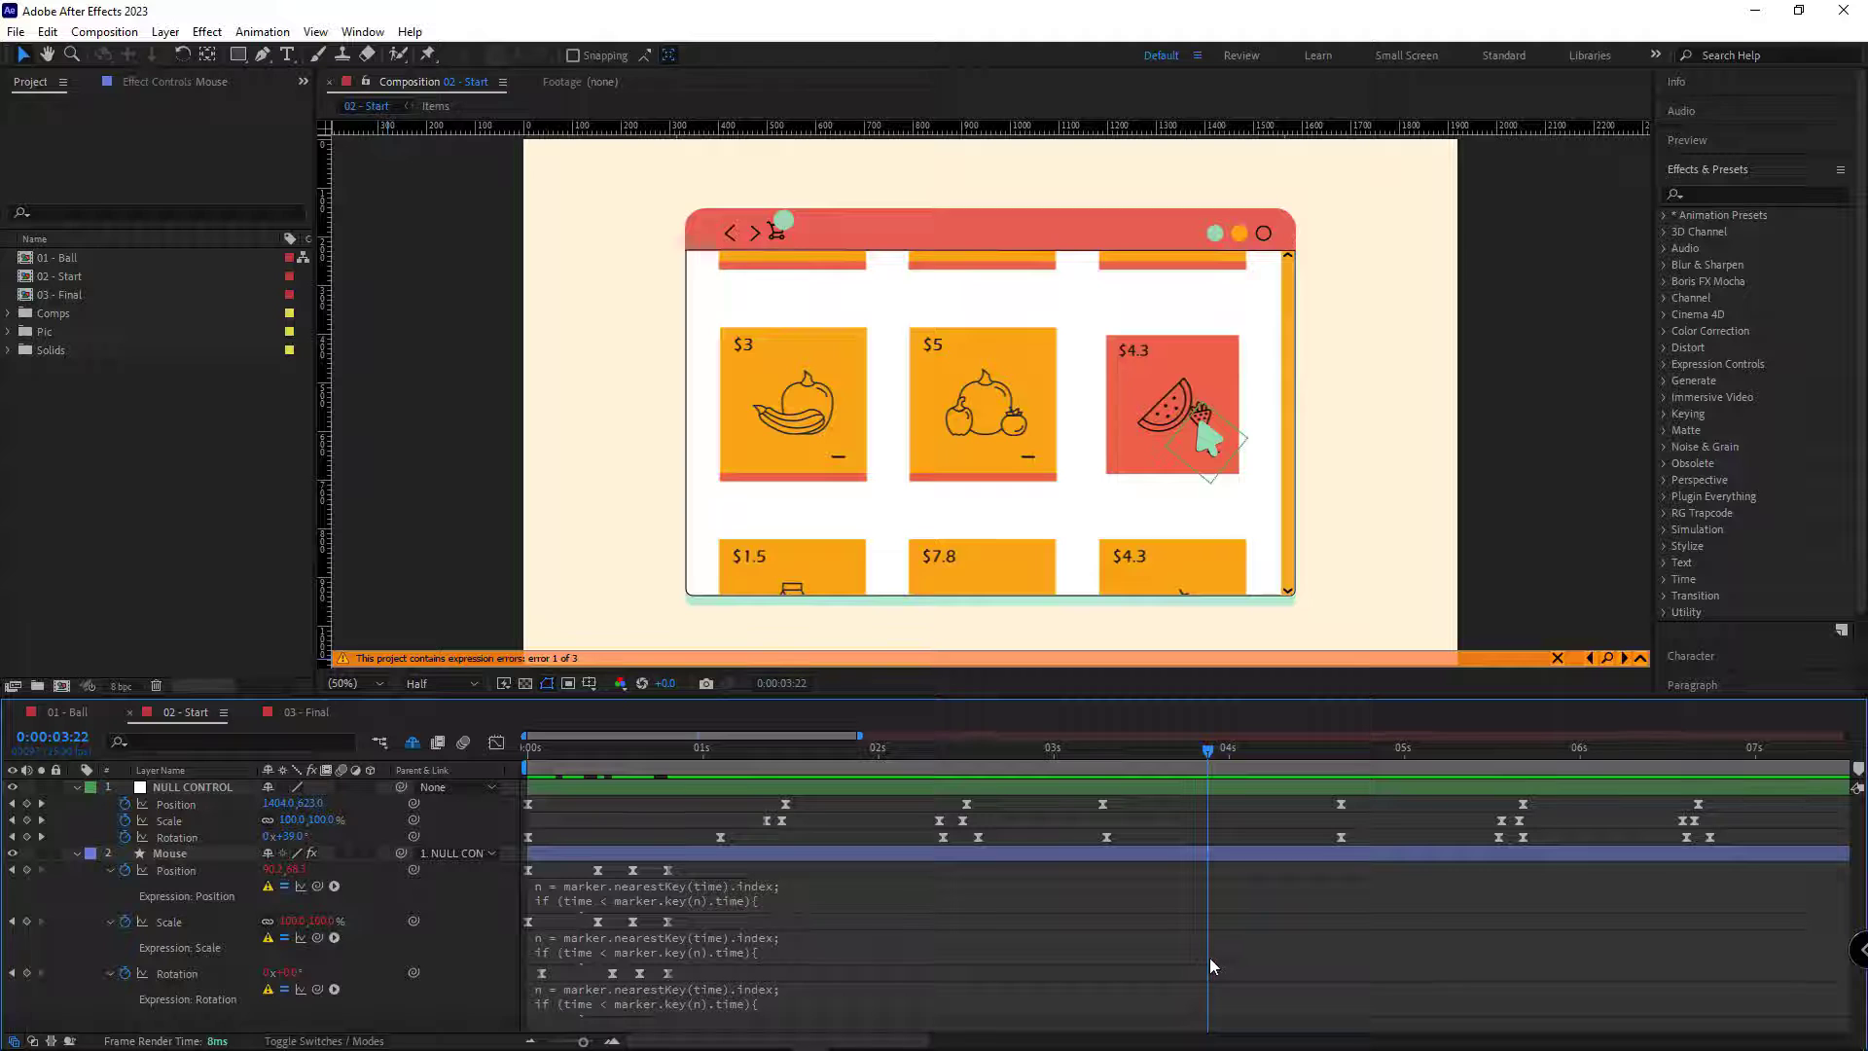
pyautogui.click(1024, 855)
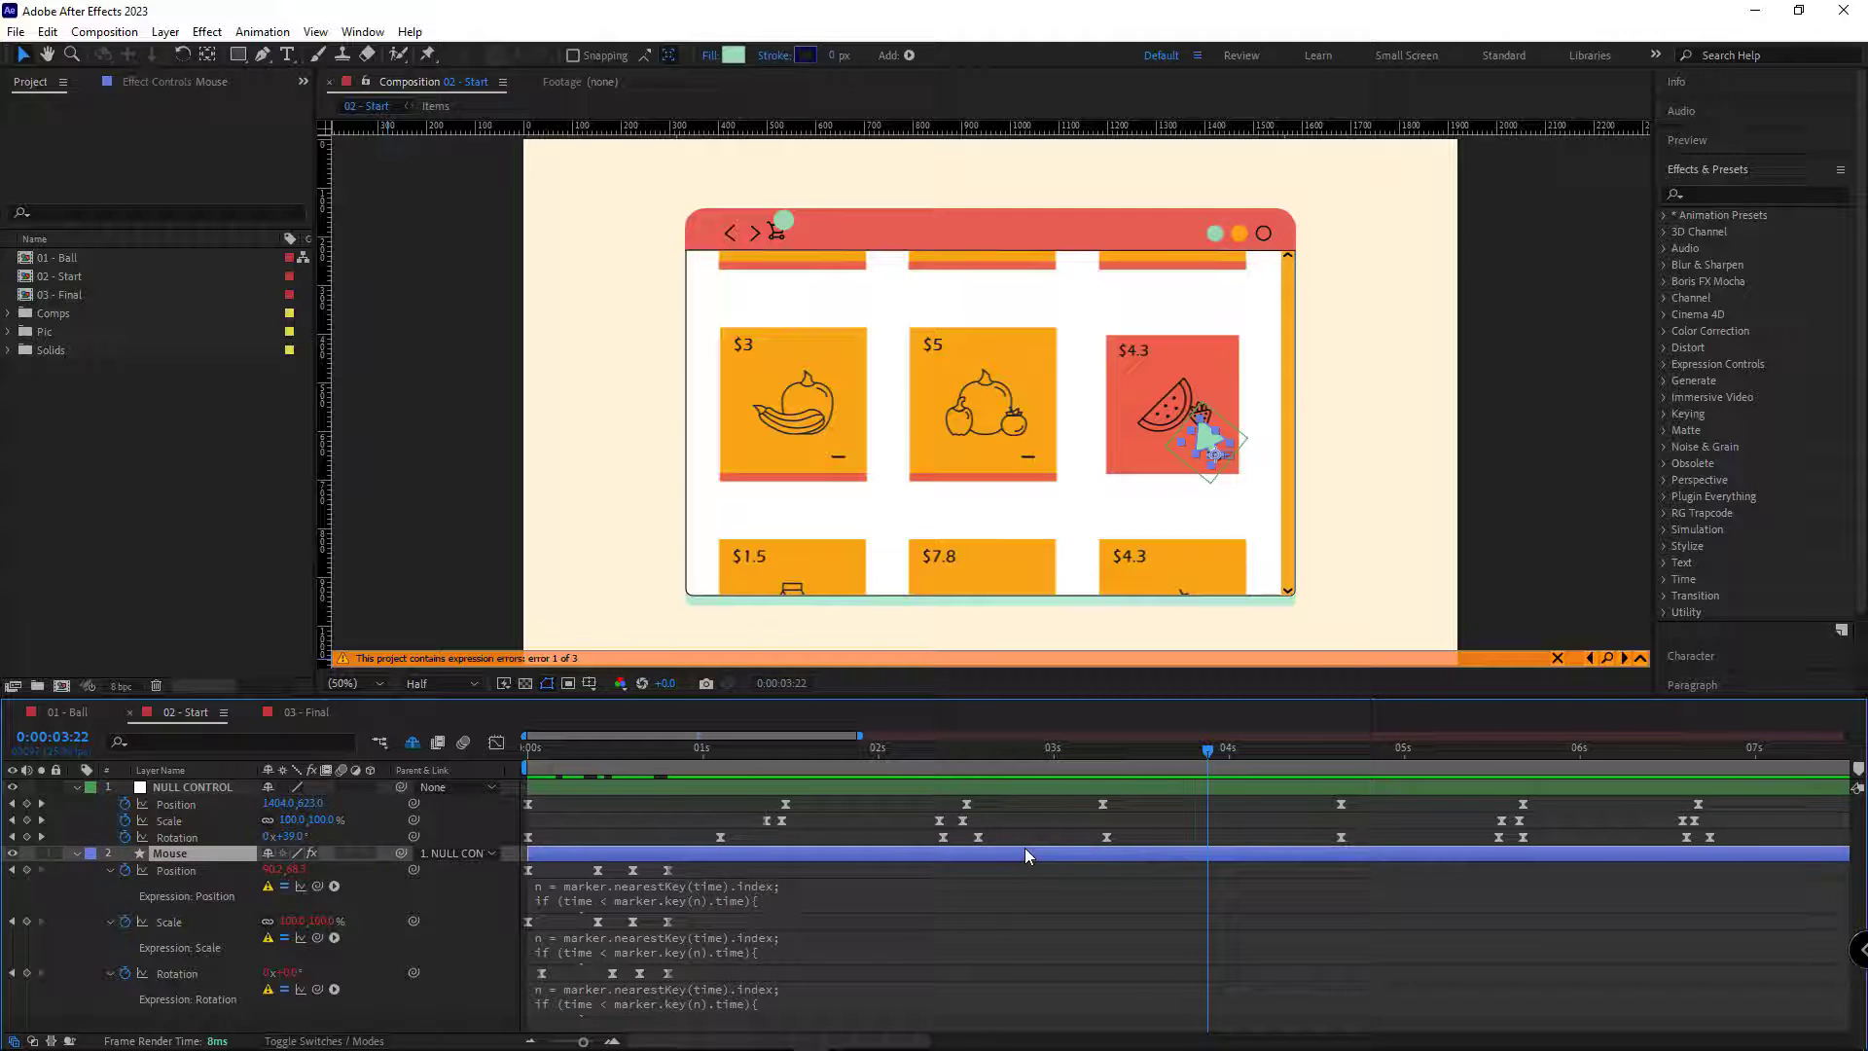
pyautogui.press('KP_Multiply')
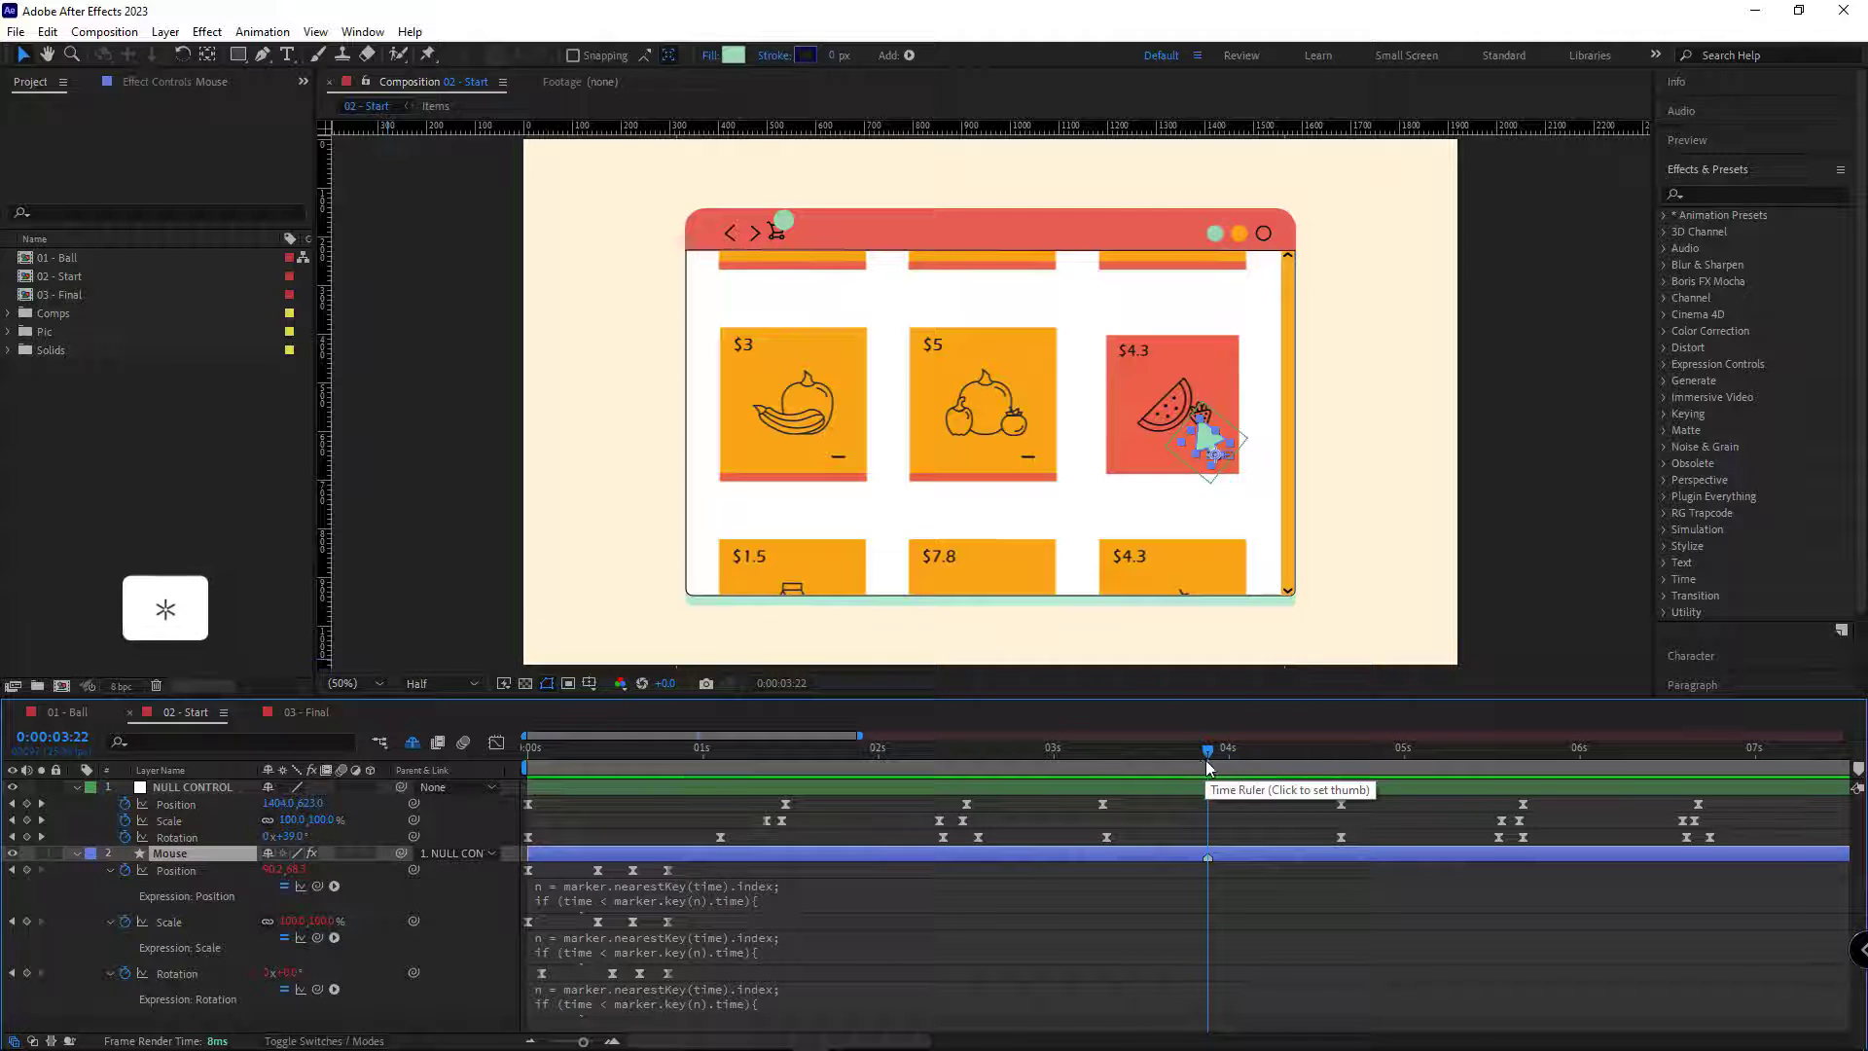
pyautogui.moveTo(1205, 759)
pyautogui.mouseDown()
pyautogui.moveTo(1080, 761)
pyautogui.moveTo(1094, 773)
pyautogui.mouseUp()
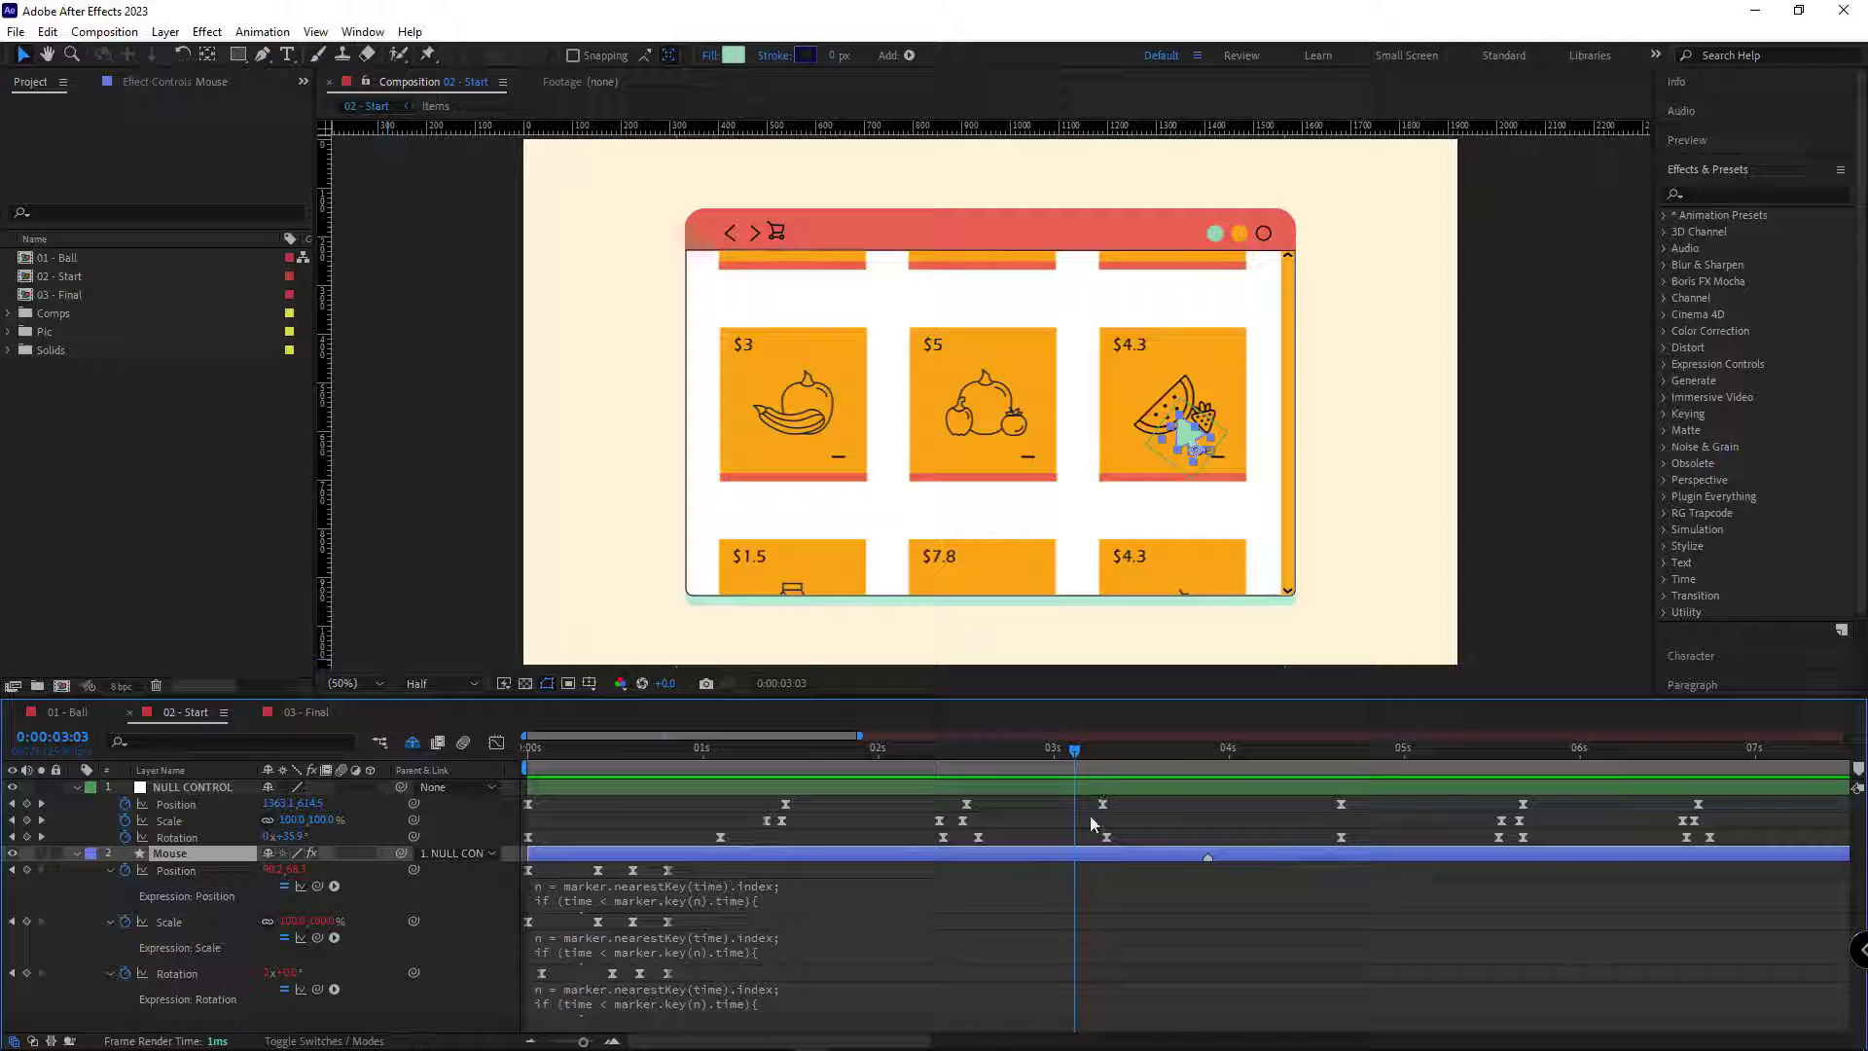
# Preview from the start and scrub around 3:22, stepping back 15 frames, to sync the $4.3 card click
pyautogui.moveTo(1083, 779); pyautogui.dragTo(530, 837)
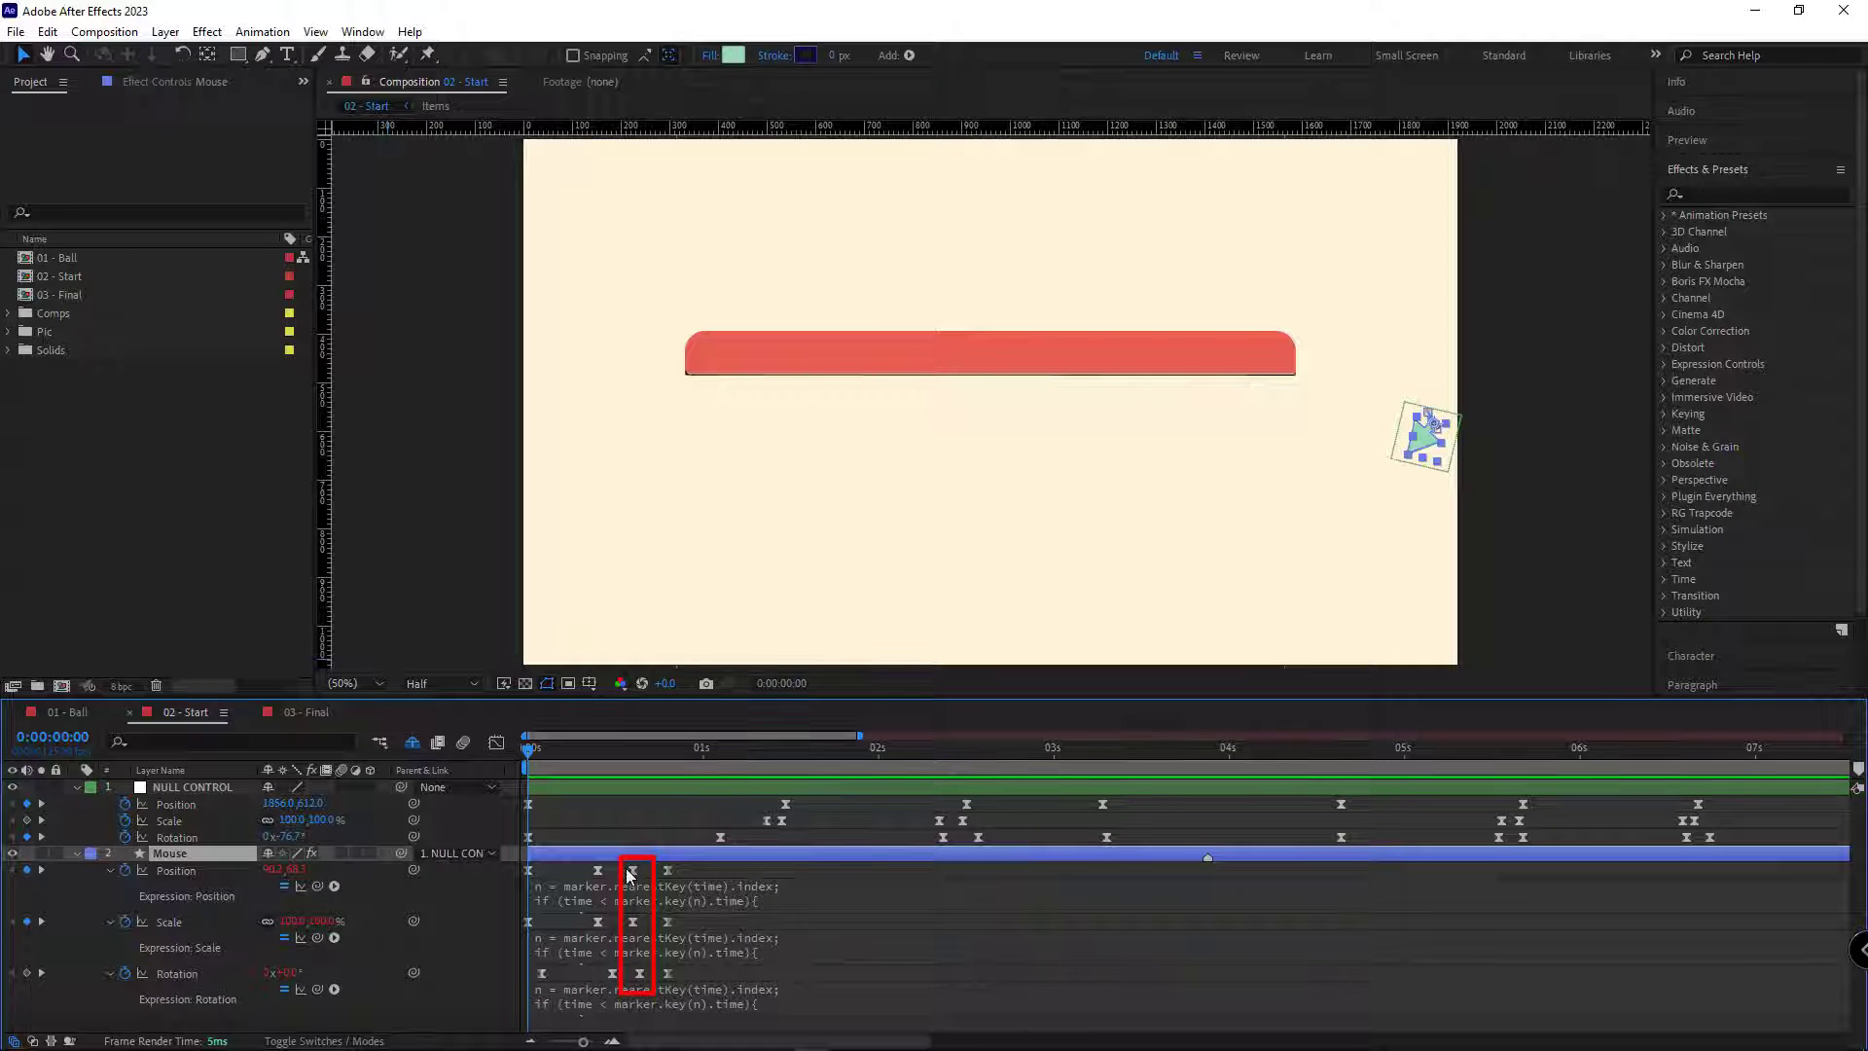
pyautogui.press('space')
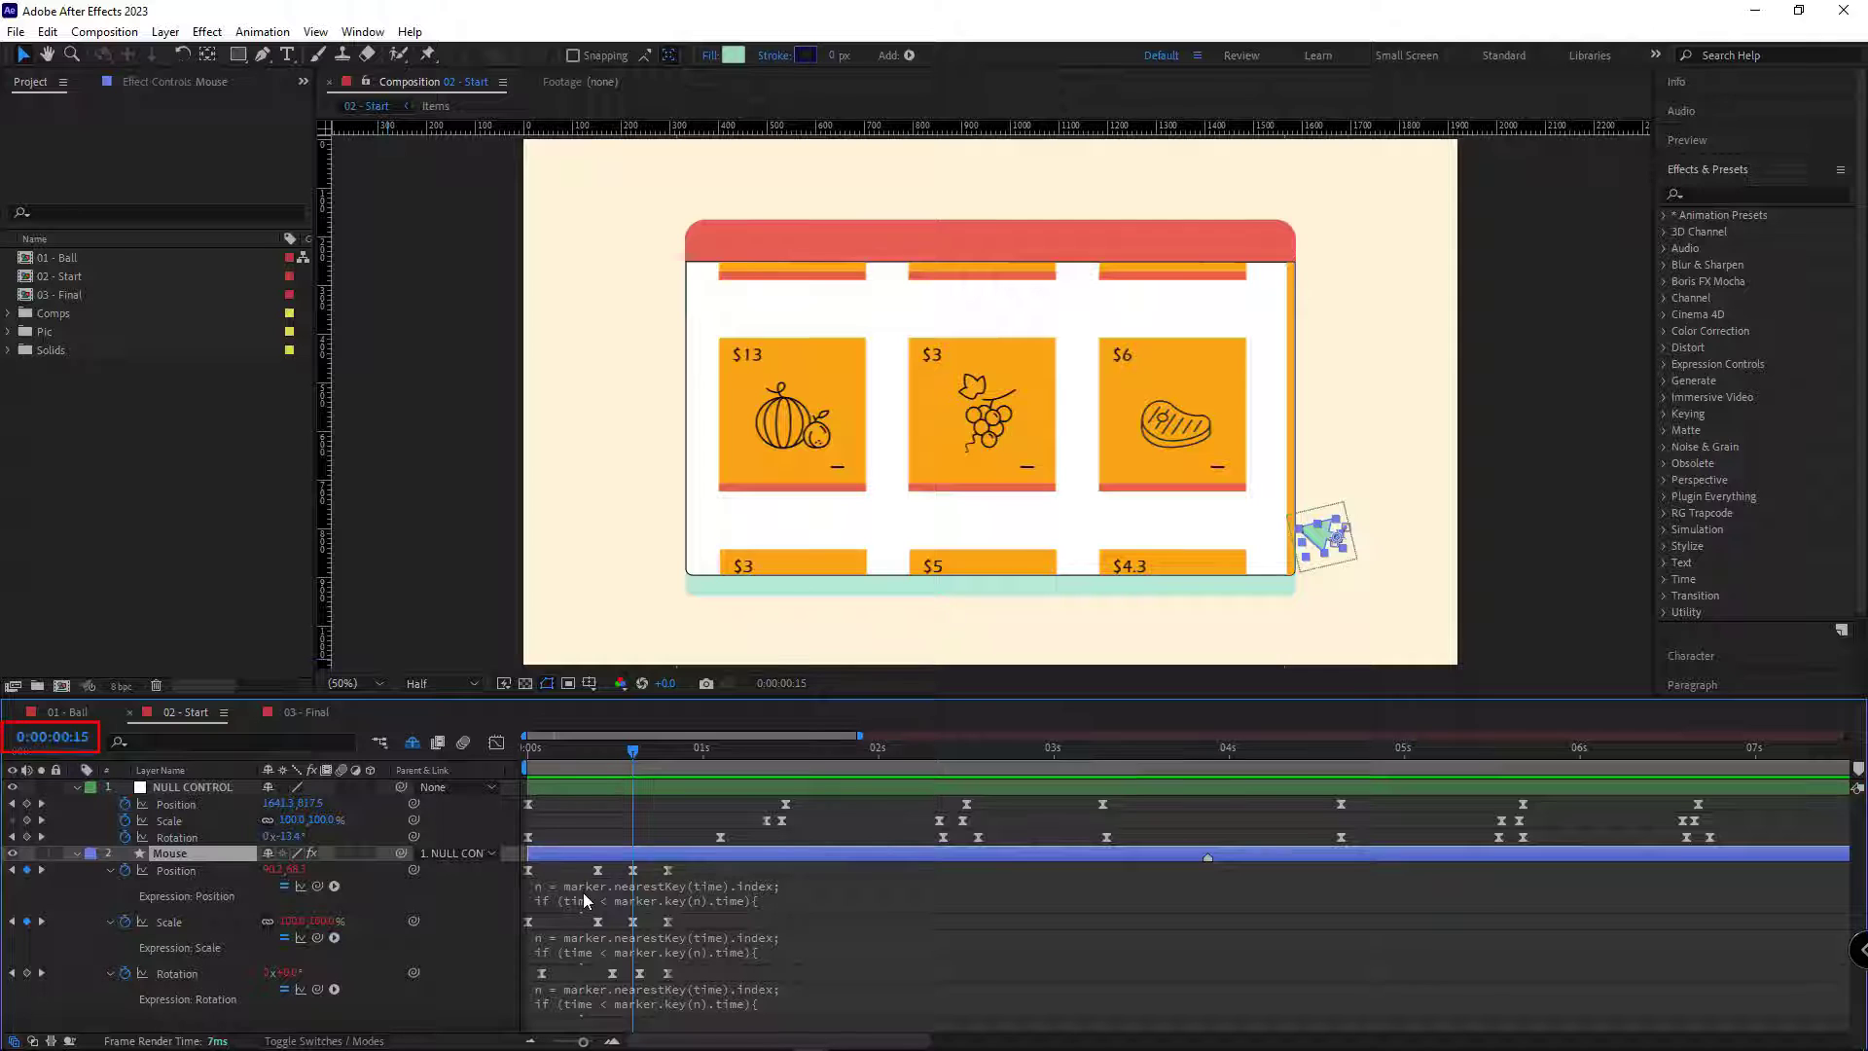
pyautogui.moveTo(634, 751); pyautogui.dragTo(1203, 786)
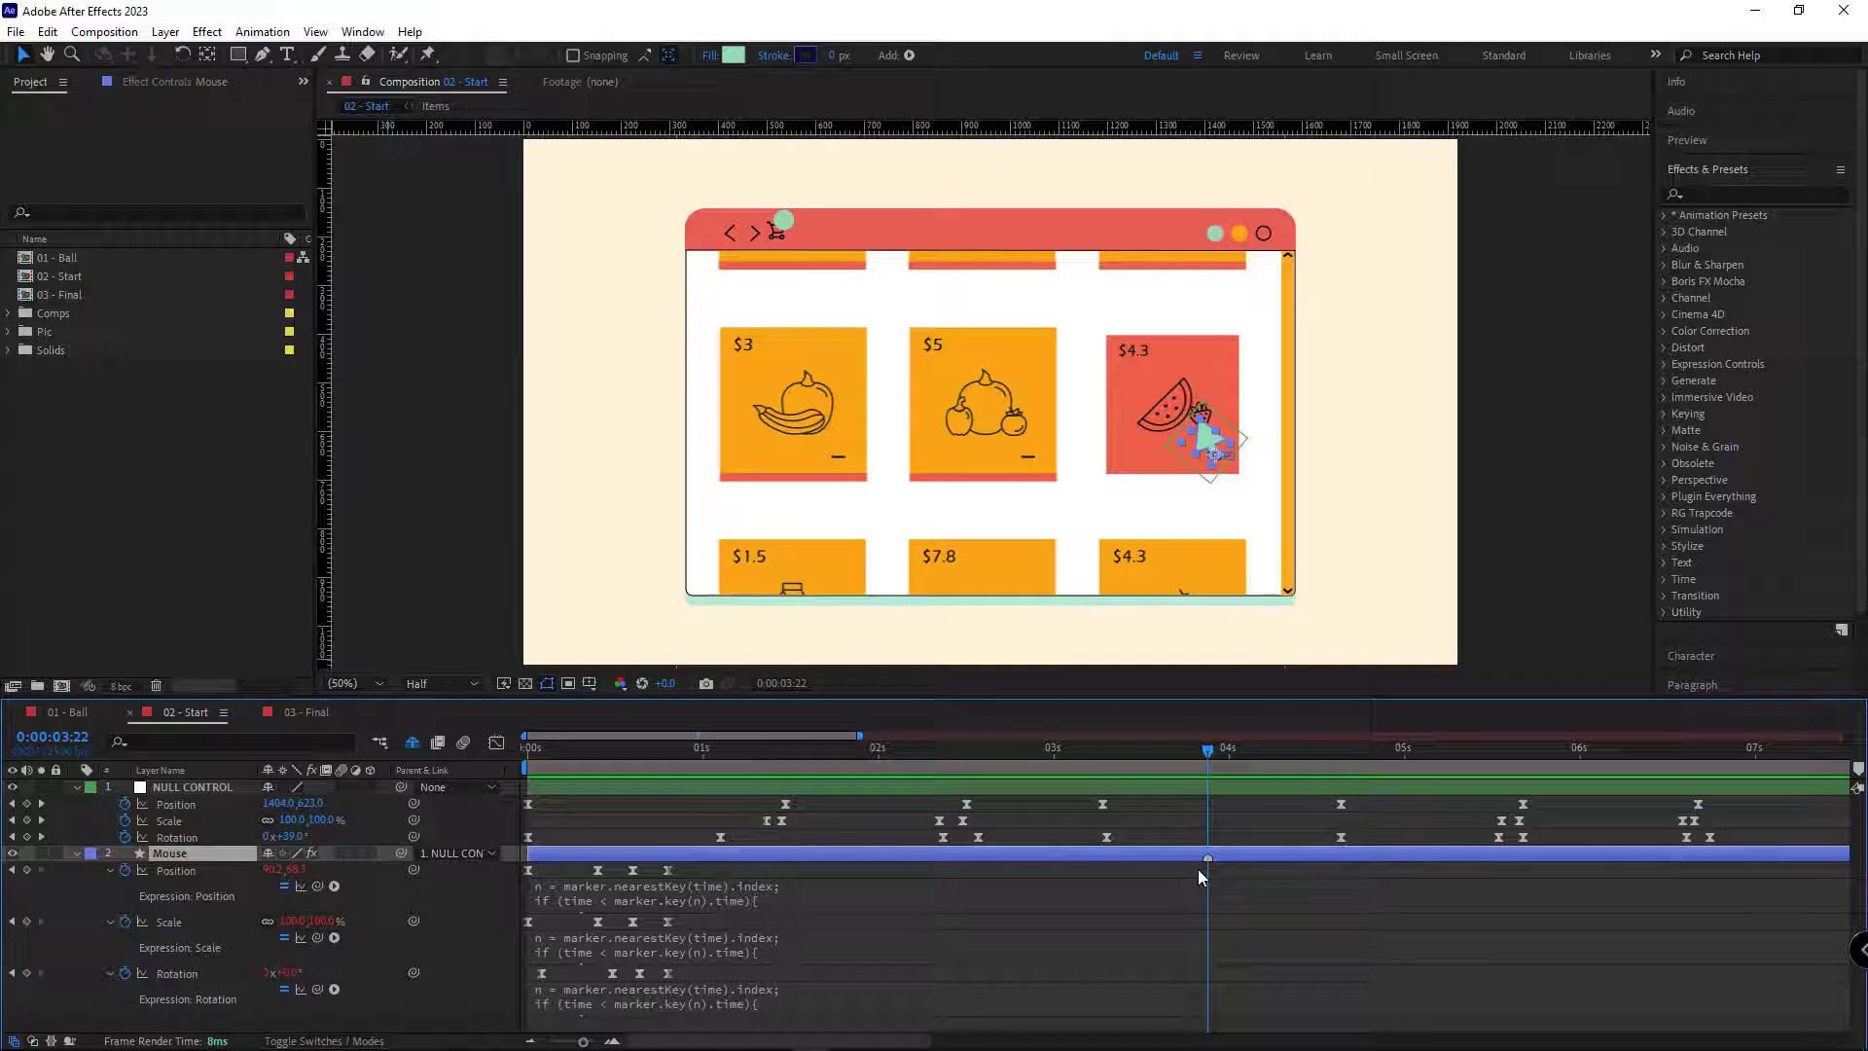
pyautogui.press('pageup')
pyautogui.press('pageup')
pyautogui.press('pageup')
pyautogui.press('pageup')
pyautogui.press('pageup')
pyautogui.press('pageup')
pyautogui.press('pageup')
pyautogui.press('pageup')
pyautogui.press('pageup')
pyautogui.press('pageup')
pyautogui.press('pageup')
pyautogui.press('pageup')
pyautogui.press('pageup')
pyautogui.press('pageup')
pyautogui.press('pageup')
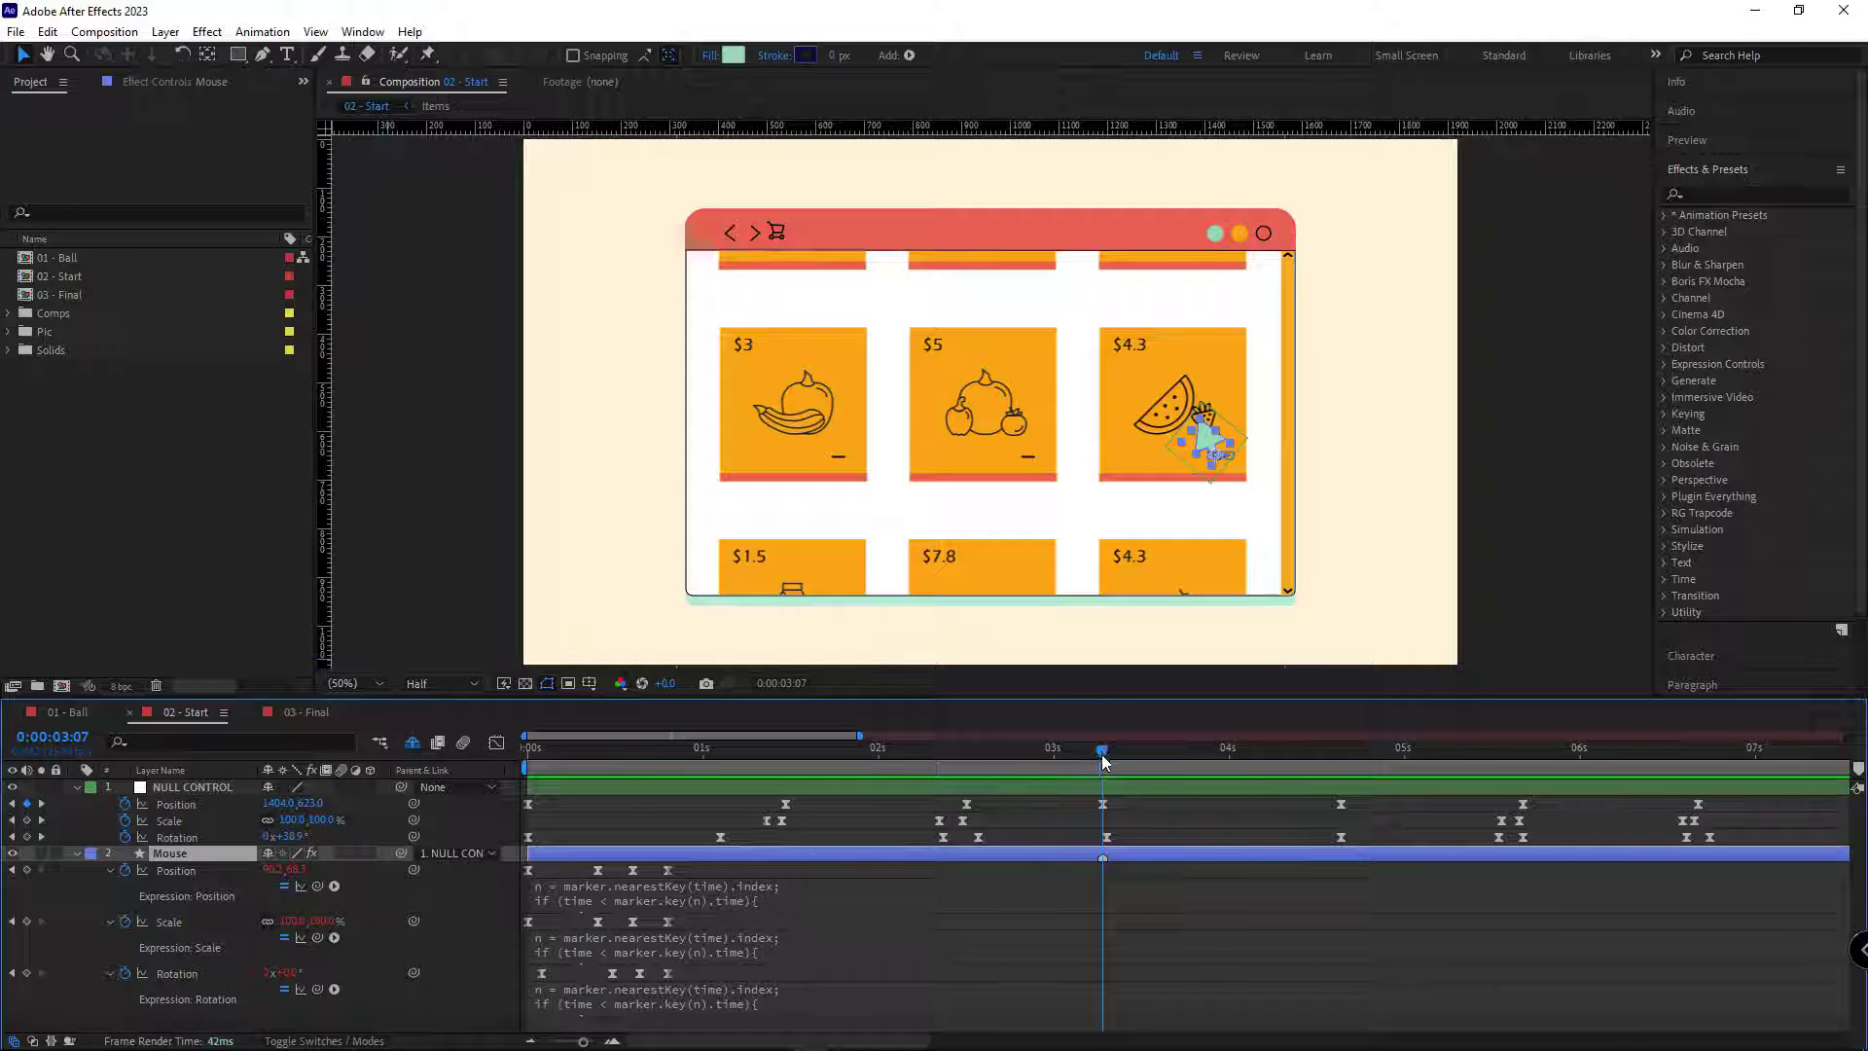
pyautogui.press('space')
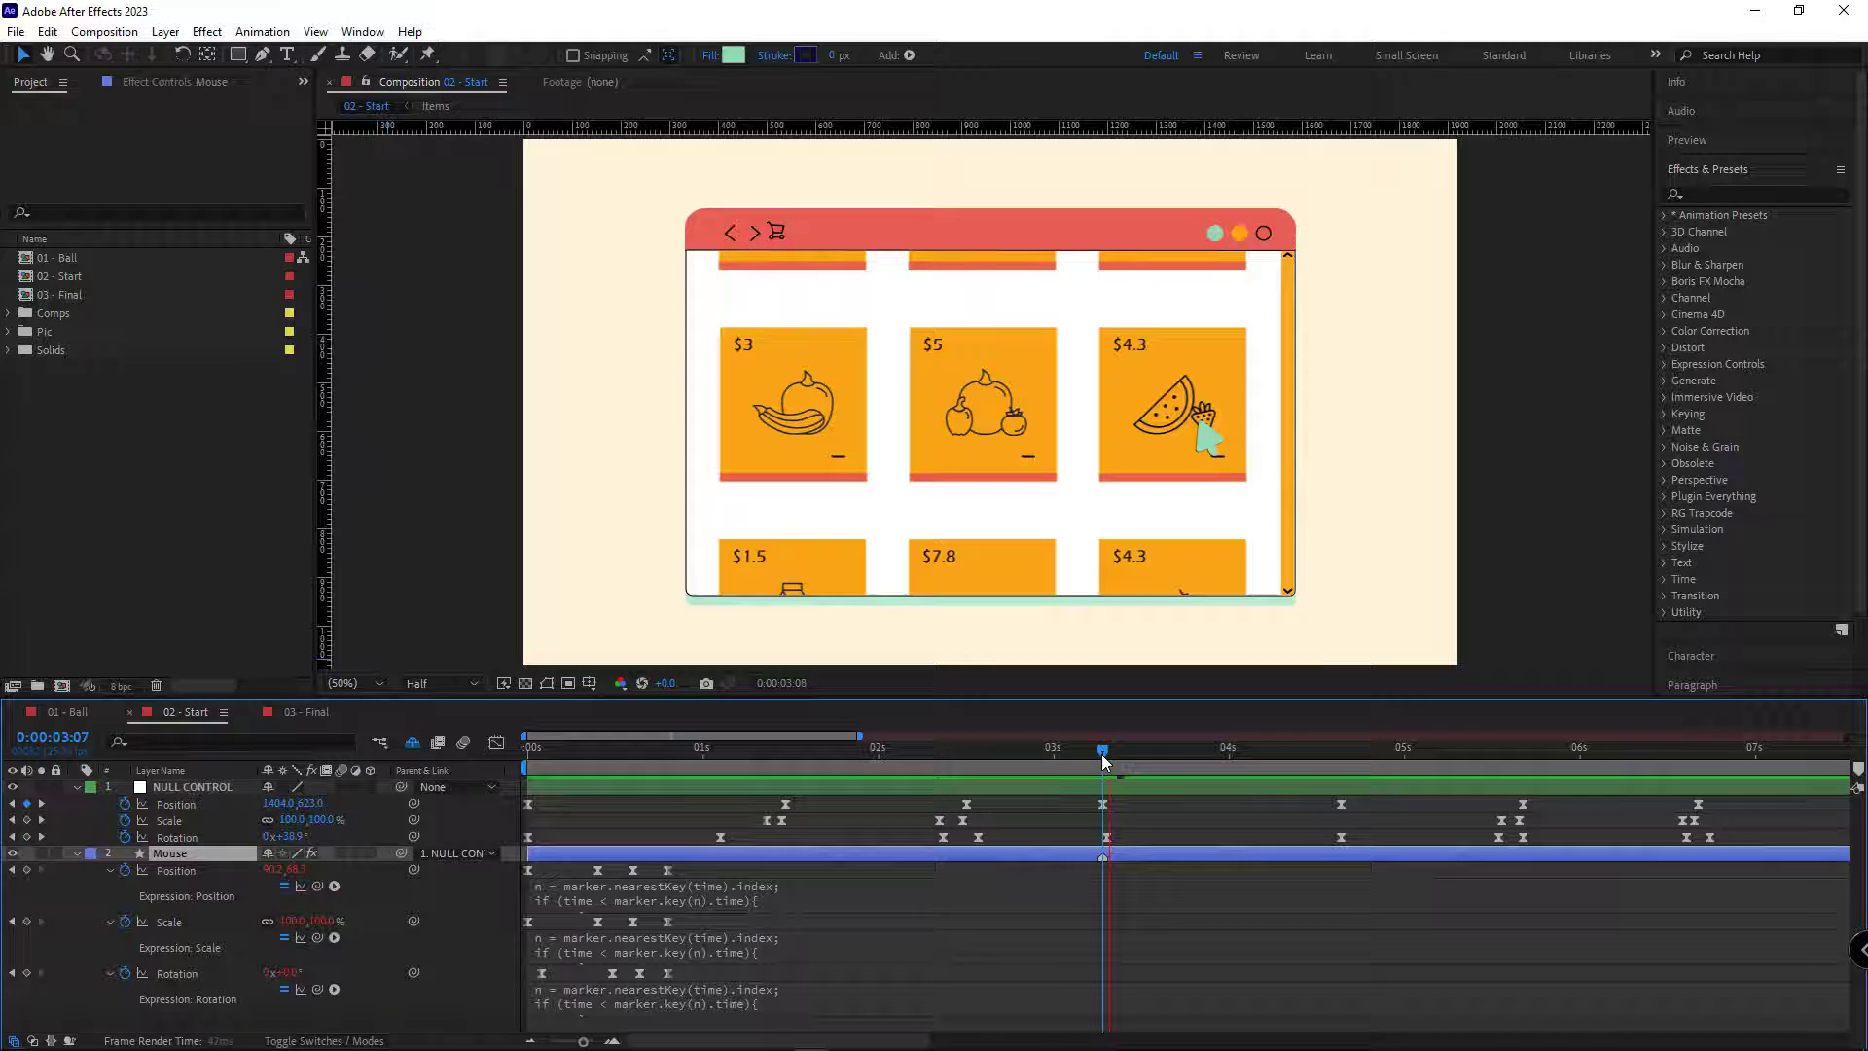
pyautogui.moveTo(1102, 755); pyautogui.dragTo(1206, 807)
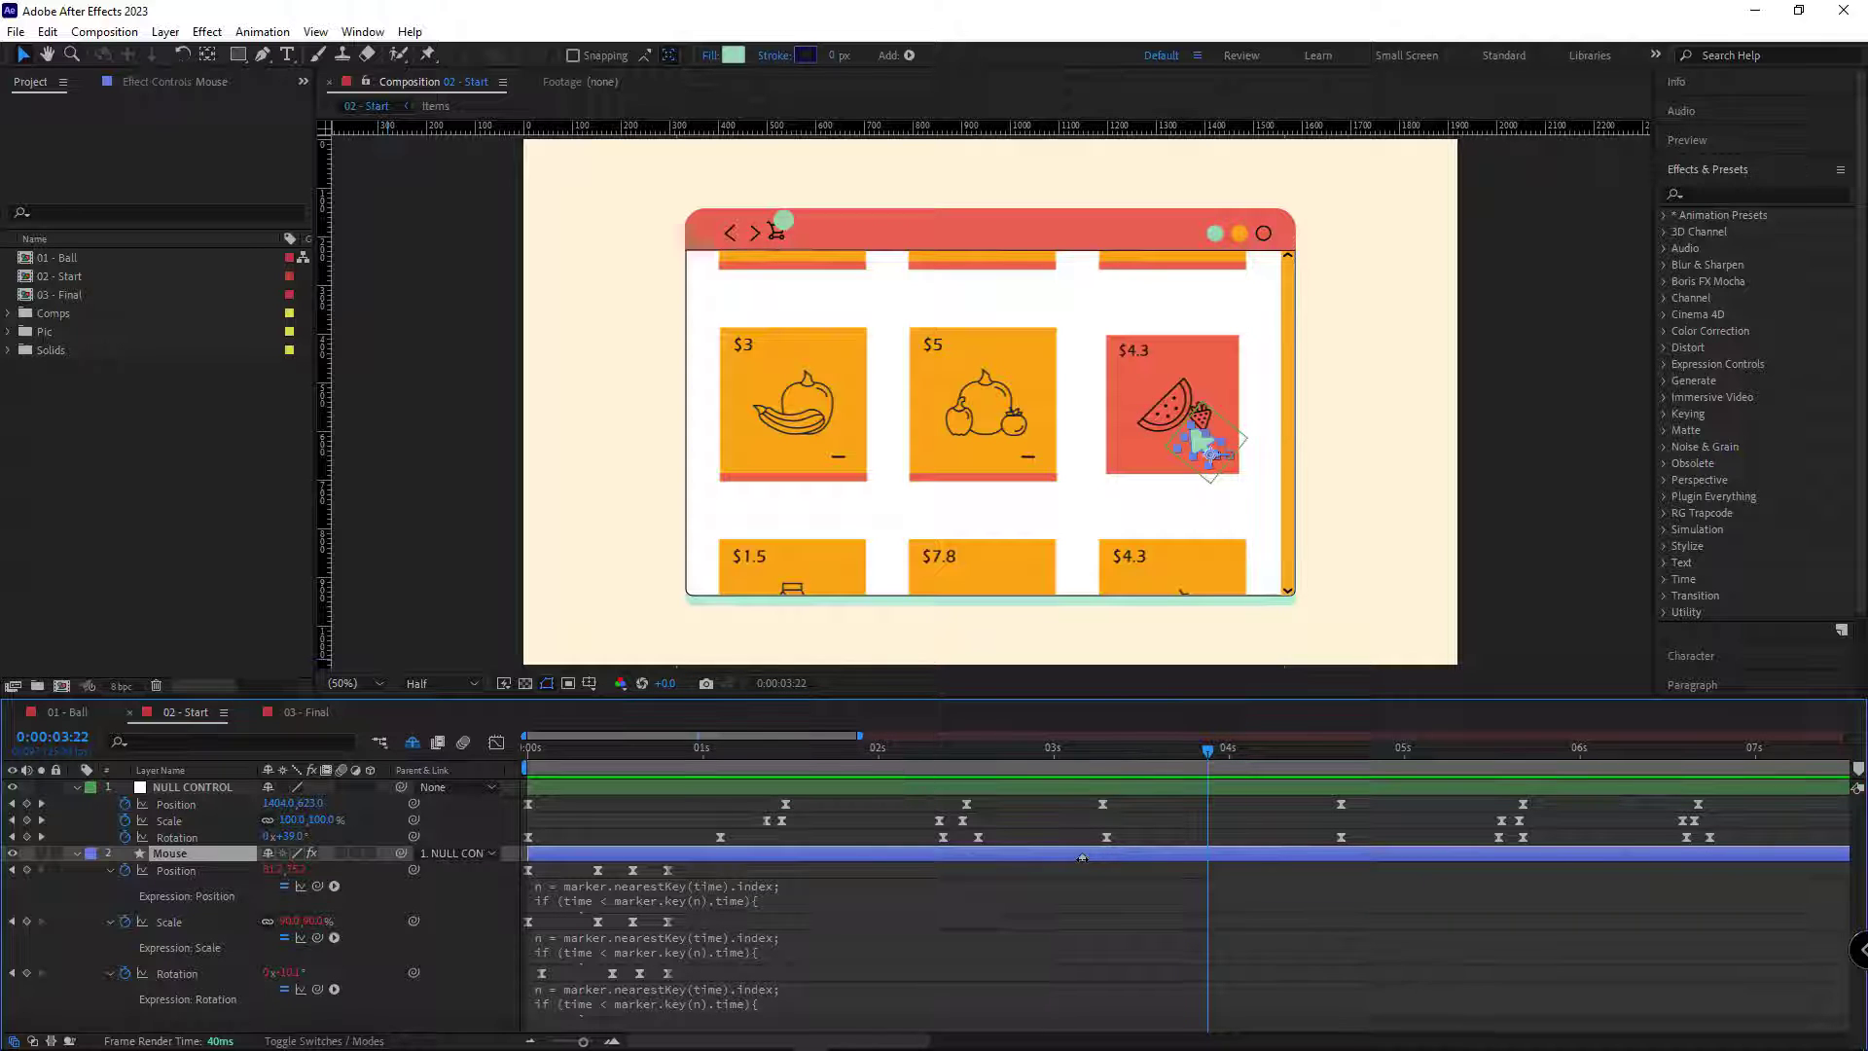
pyautogui.moveTo(1205, 749); pyautogui.dragTo(977, 755)
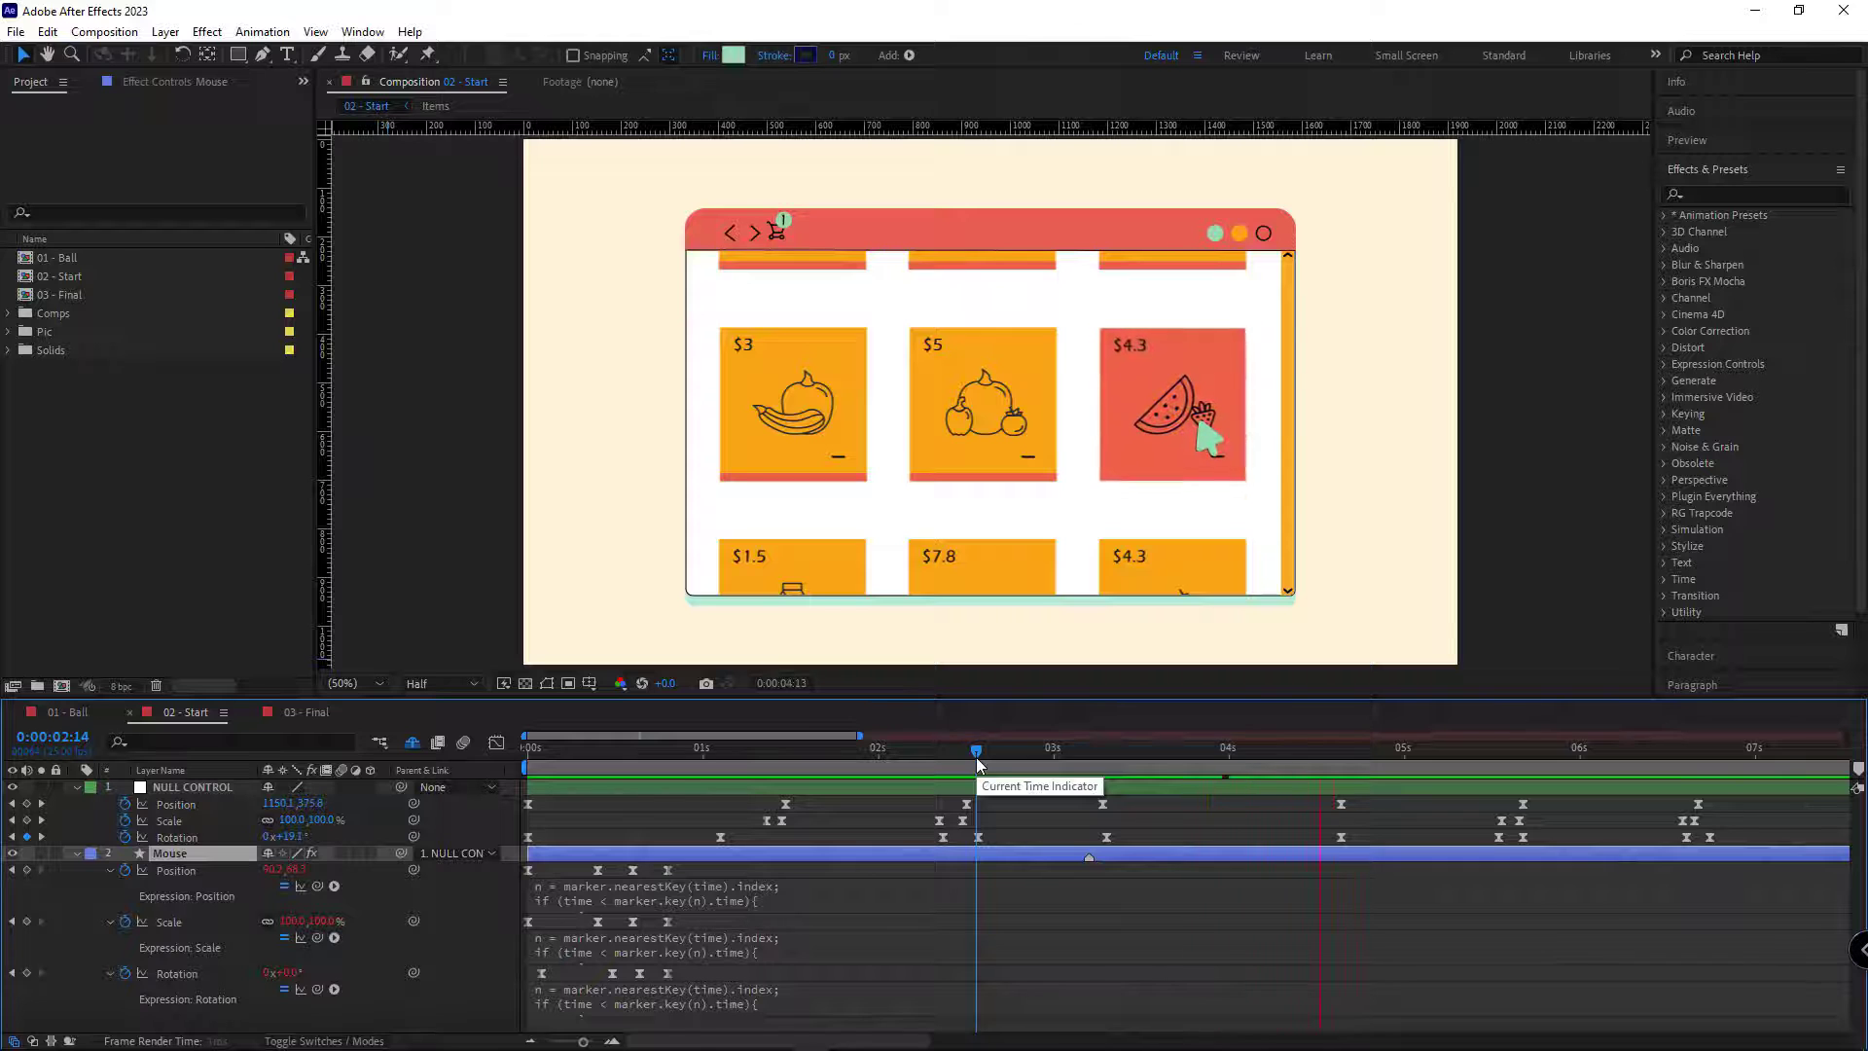
# Add a Mouse layer marker at 0:00:07:07, where the cursor reaches the $1.5 milk card
pyautogui.moveTo(976, 757); pyautogui.dragTo(1748, 777)
pyautogui.moveTo(812, 1042); pyautogui.dragTo(1028, 1044)
pyautogui.moveTo(866, 759); pyautogui.dragTo(957, 791)
pyautogui.press('k')
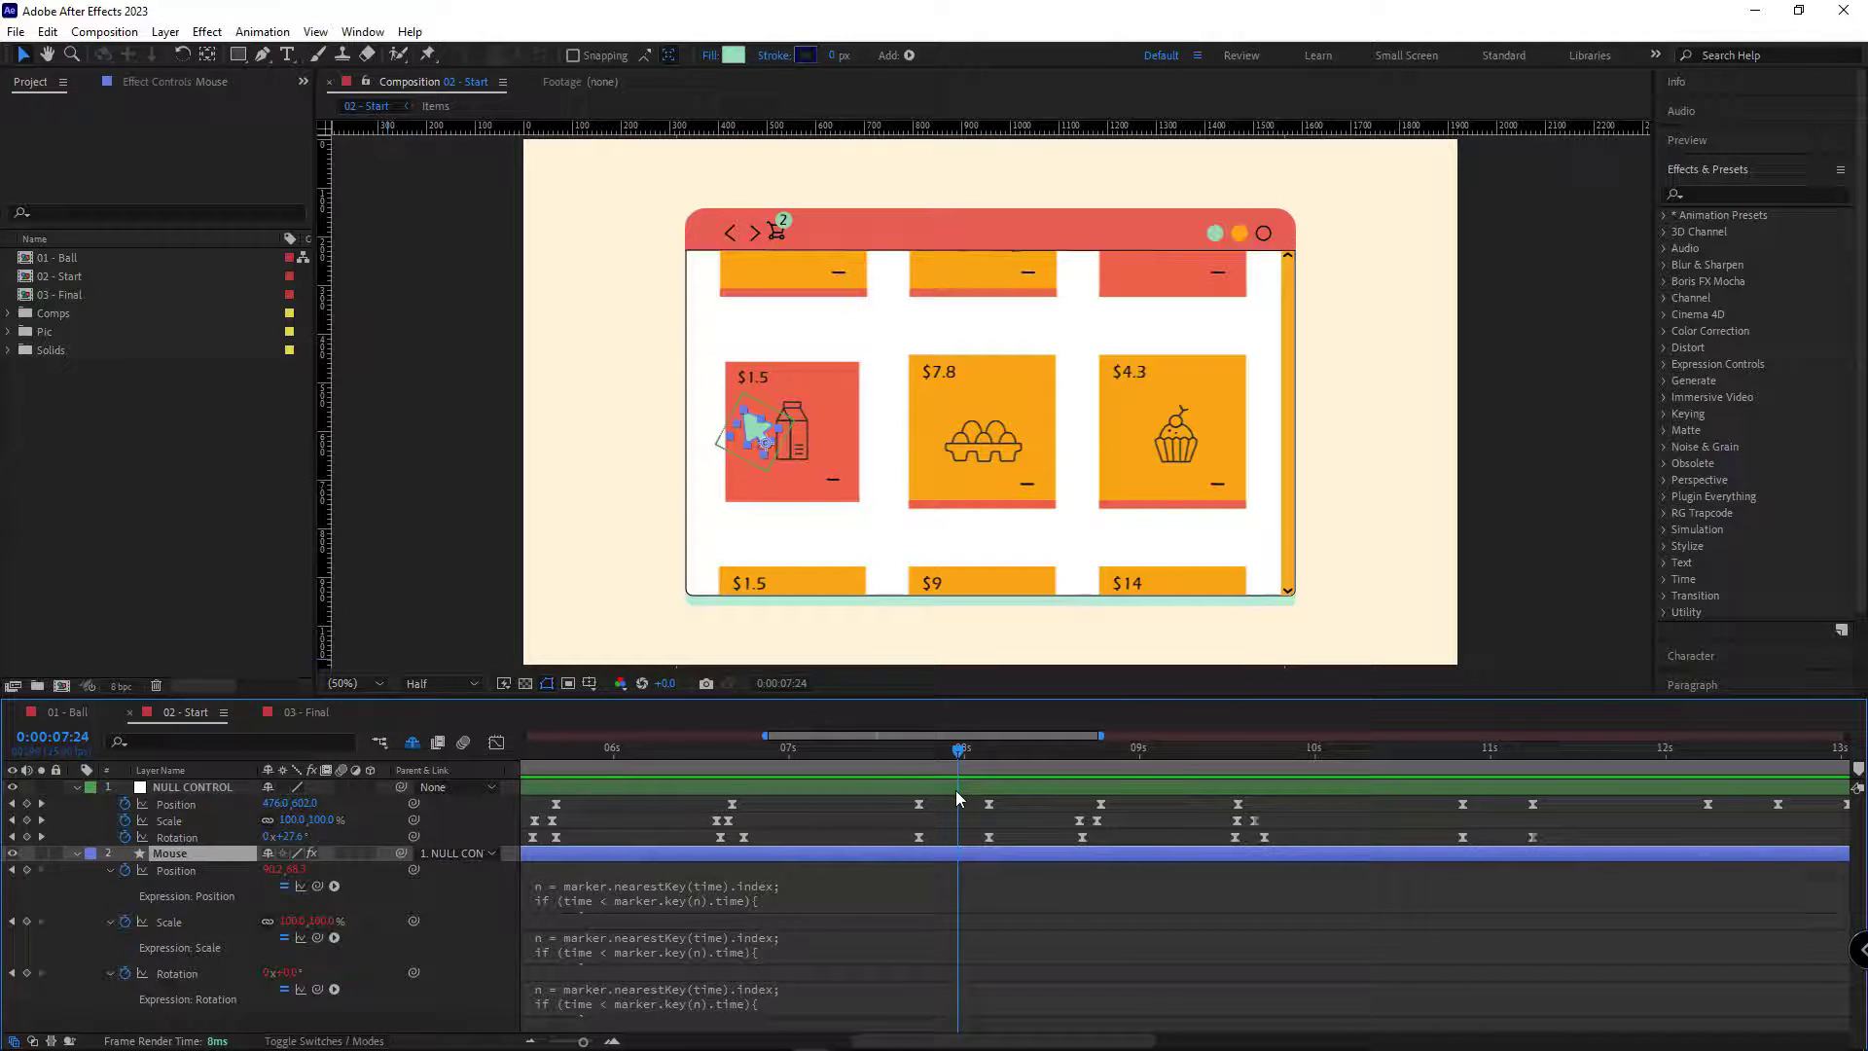
pyautogui.press('pageup')
pyautogui.press('pageup')
pyautogui.press('pageup')
pyautogui.press('pageup')
pyautogui.press('pageup')
pyautogui.press('pageup')
pyautogui.press('pageup')
pyautogui.press('pageup')
pyautogui.press('pageup')
pyautogui.press('pageup')
pyautogui.press('pageup')
pyautogui.press('pageup')
pyautogui.press('pageup')
pyautogui.press('pageup')
pyautogui.press('pageup')
pyautogui.press('pageup')
pyautogui.press('pageup')
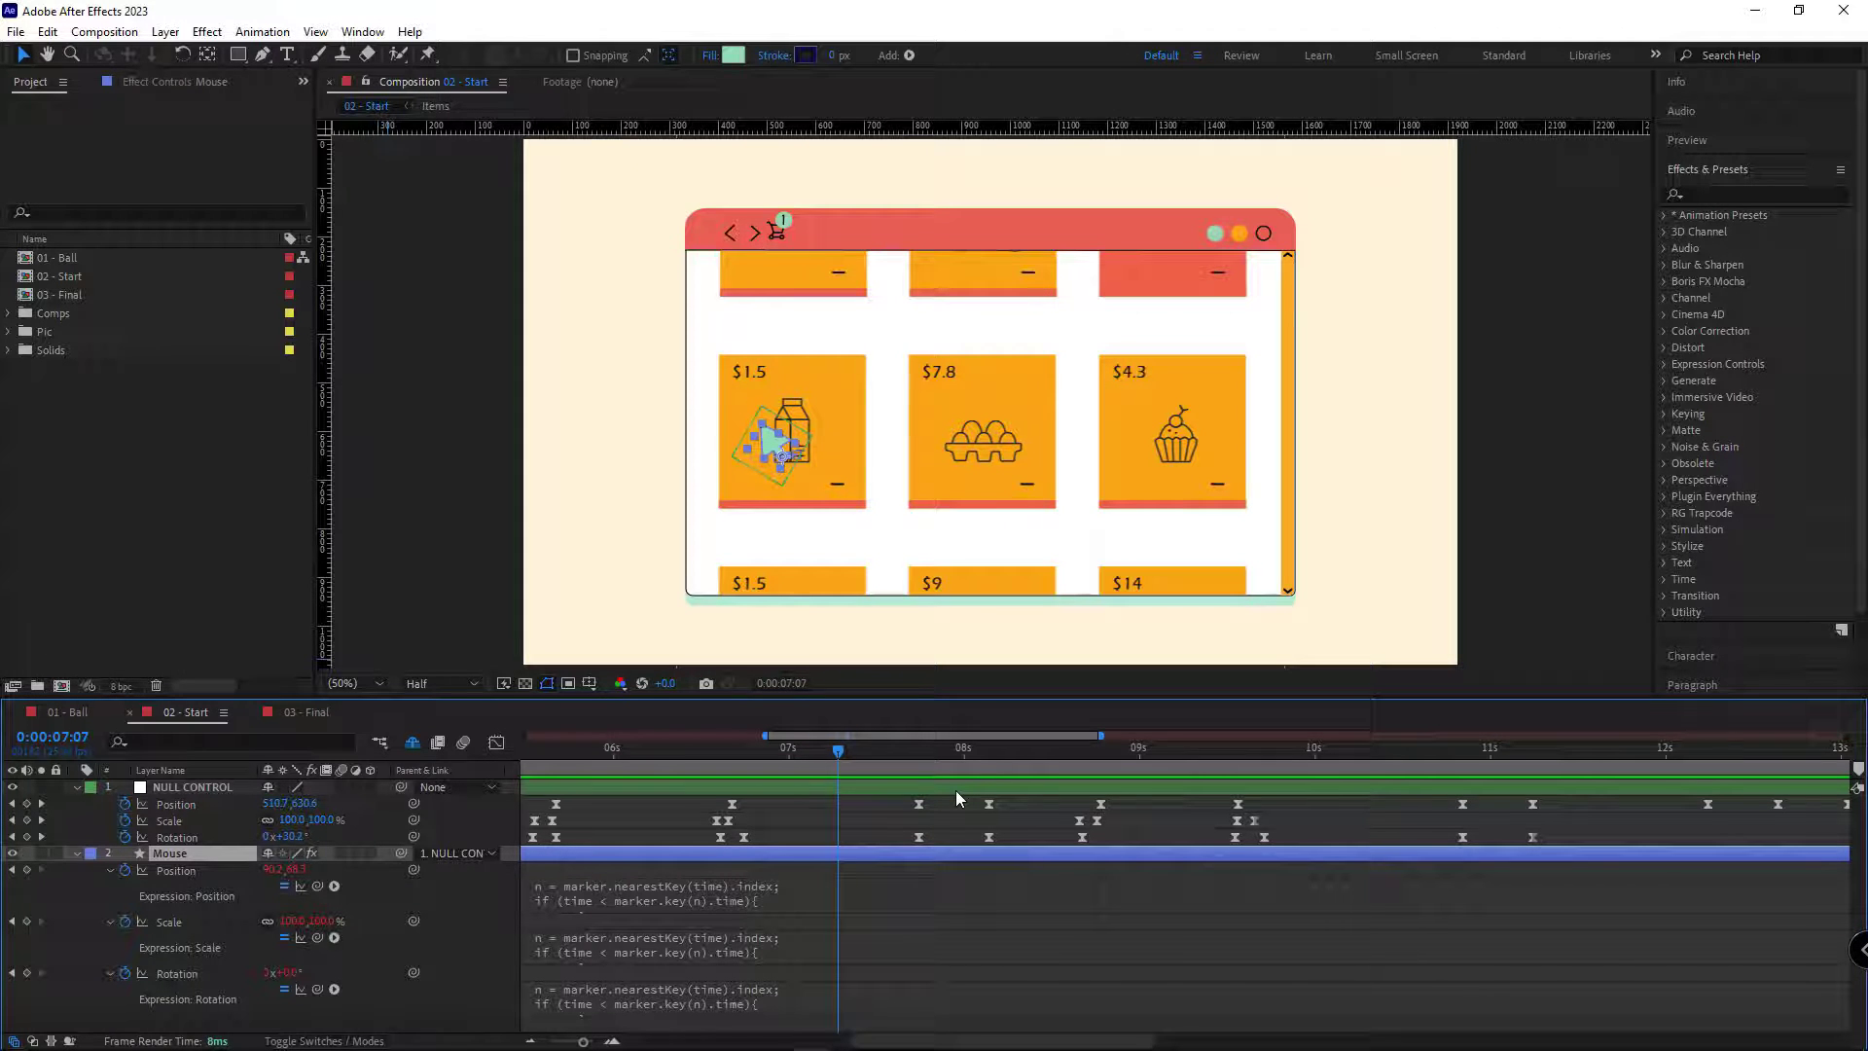
pyautogui.press('KP_Multiply')
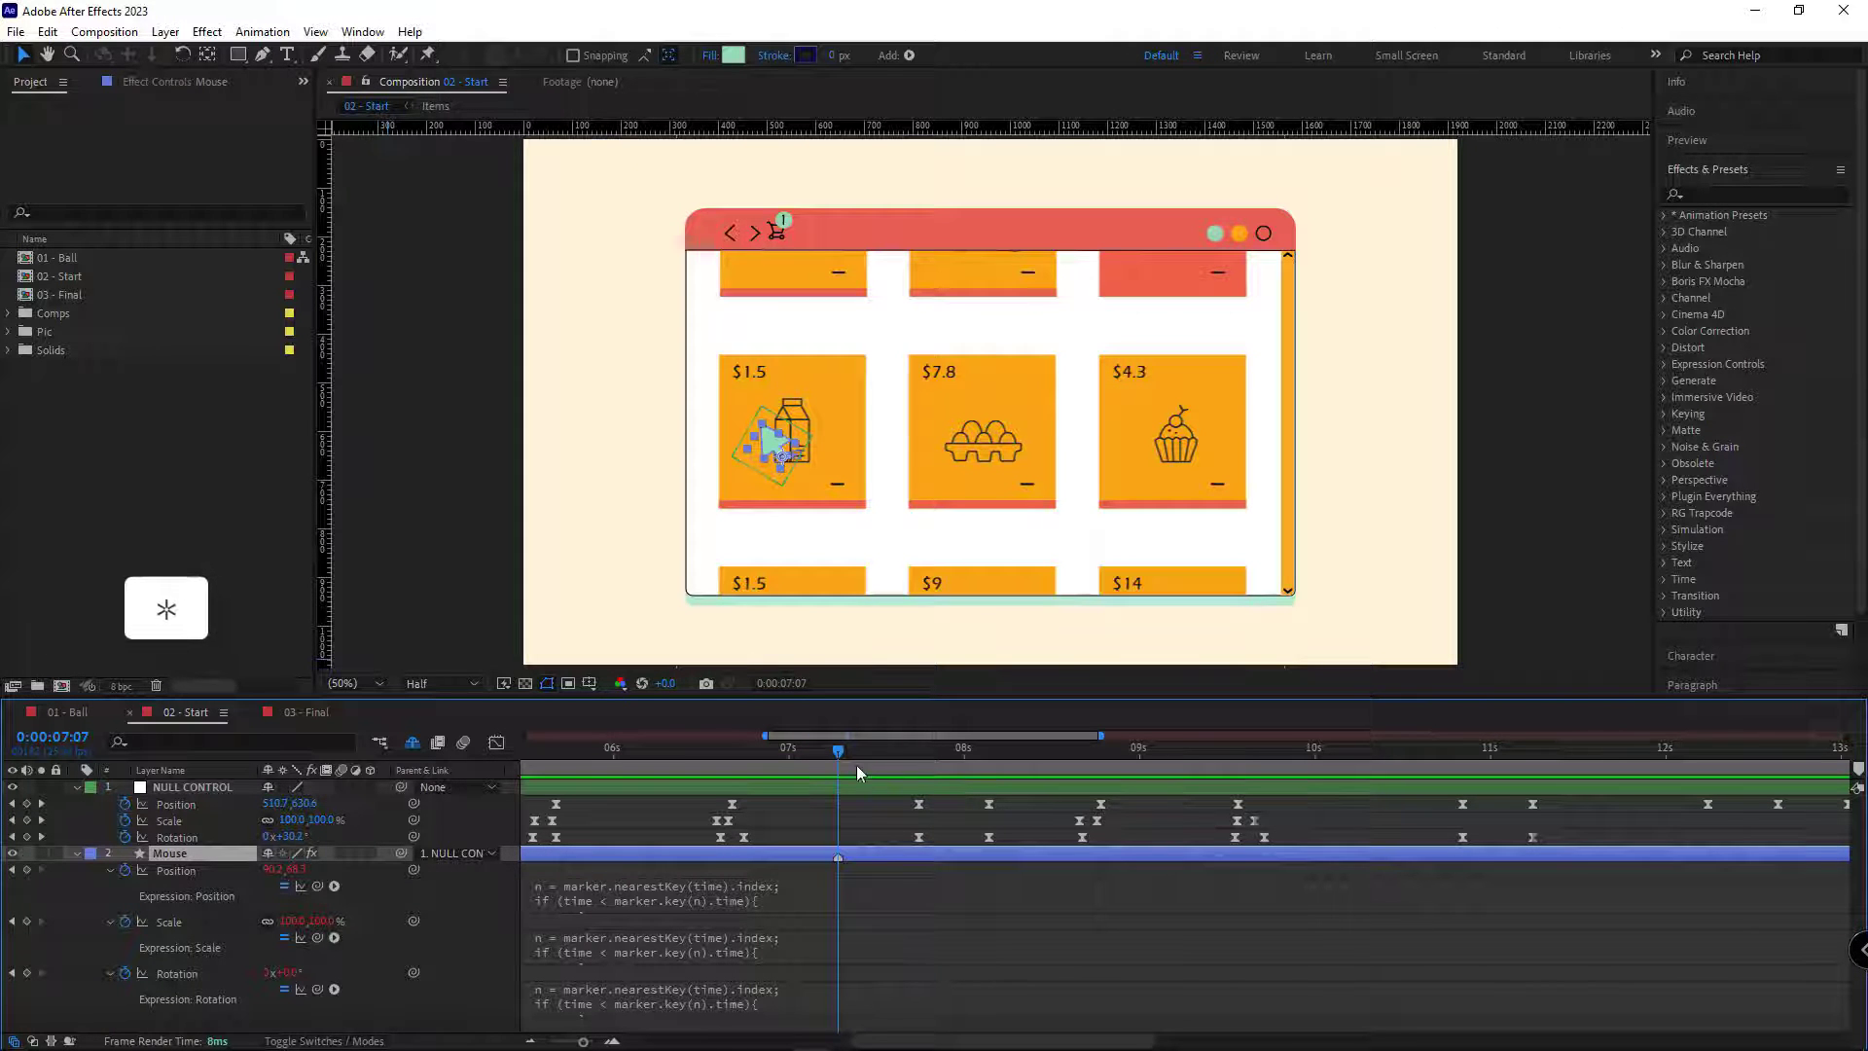
# Check earlier frames, show the full timeline length and return to the start for preview
pyautogui.moveTo(835, 760); pyautogui.dragTo(586, 753)
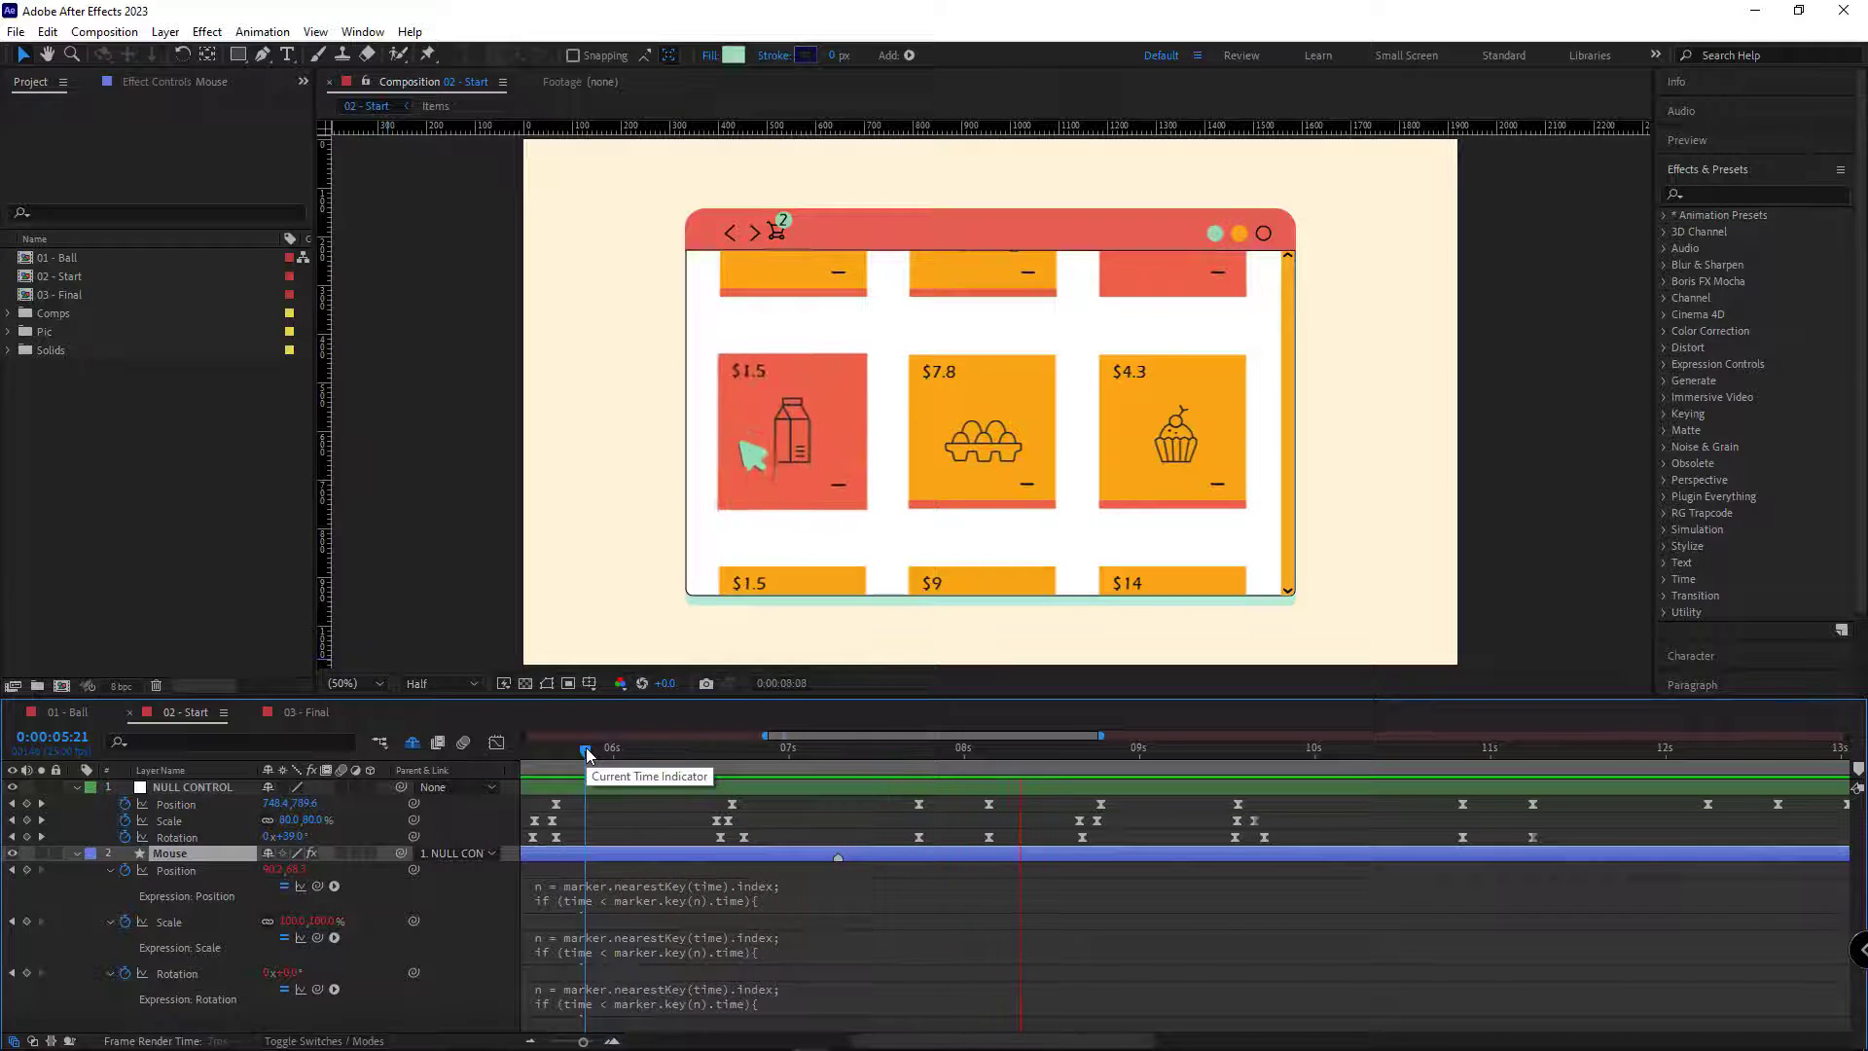
pyautogui.press(';')
pyautogui.press('Home')
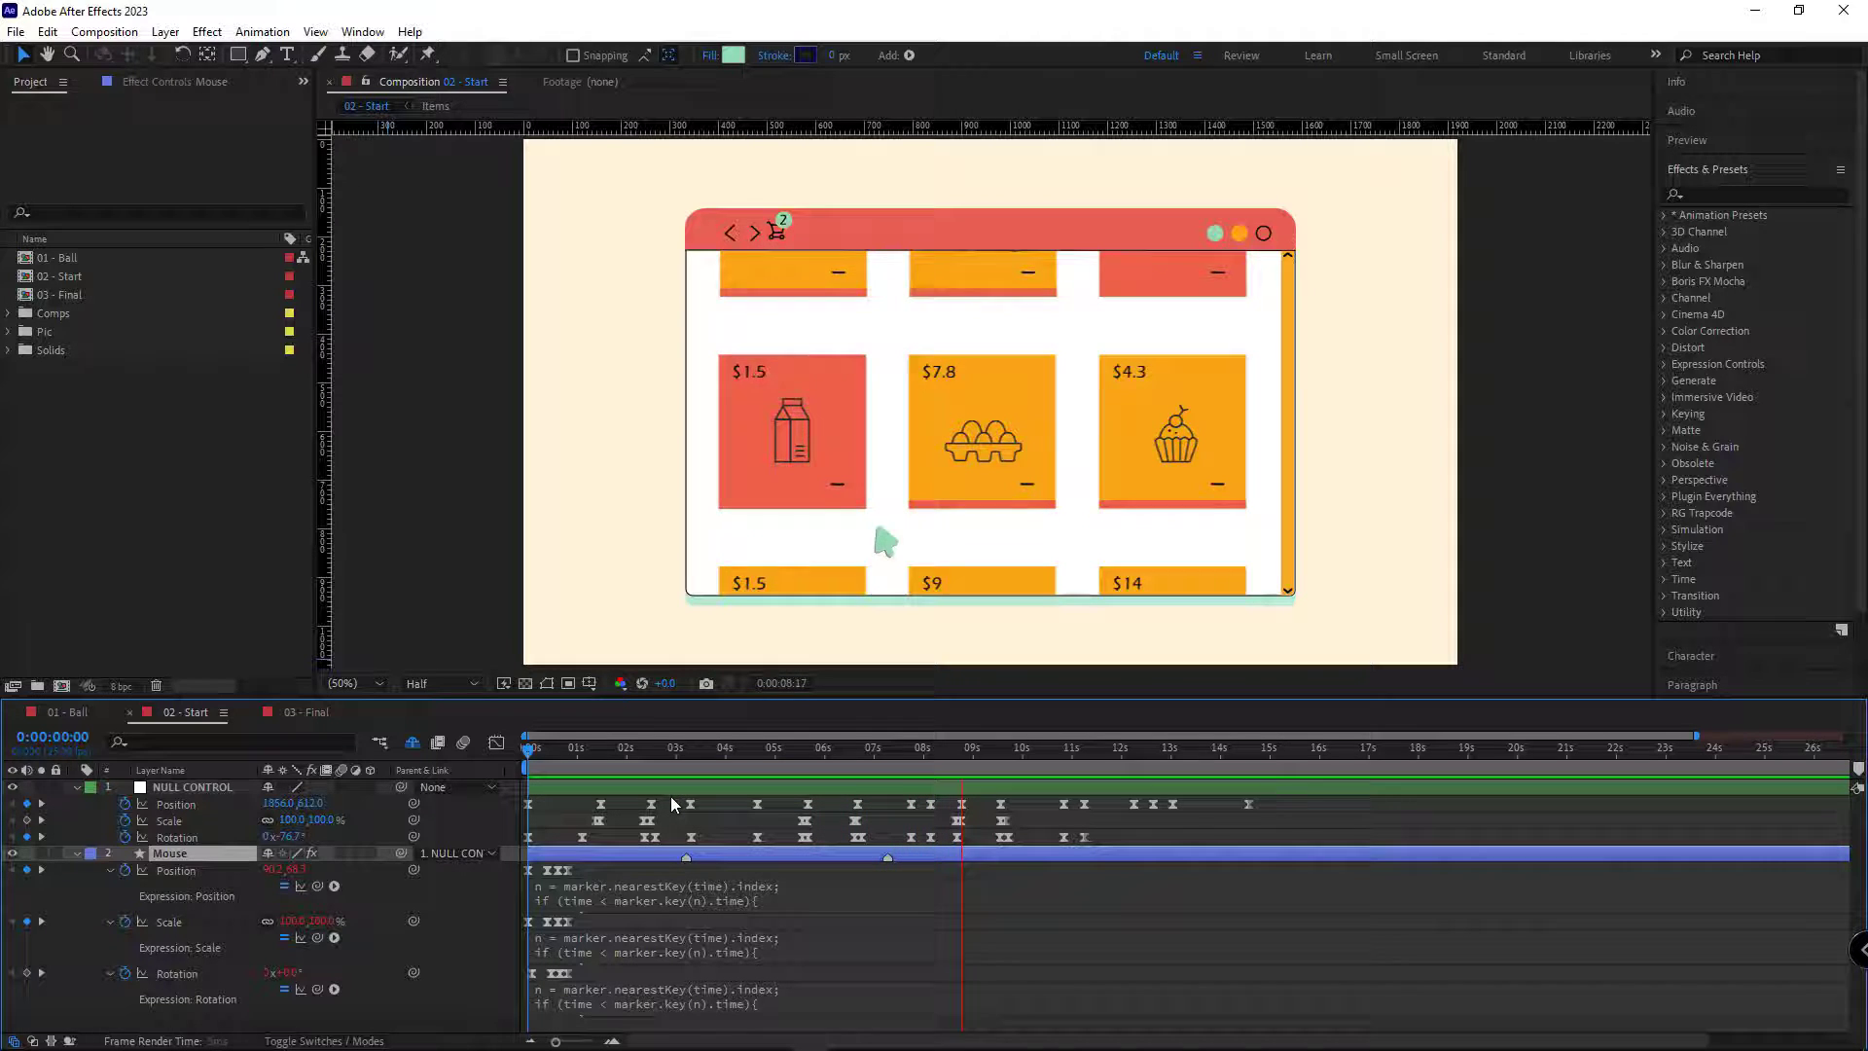
# Stop the preview and collapse the Mouse layer's Position, Scale and Rotation properties
pyautogui.press('space')
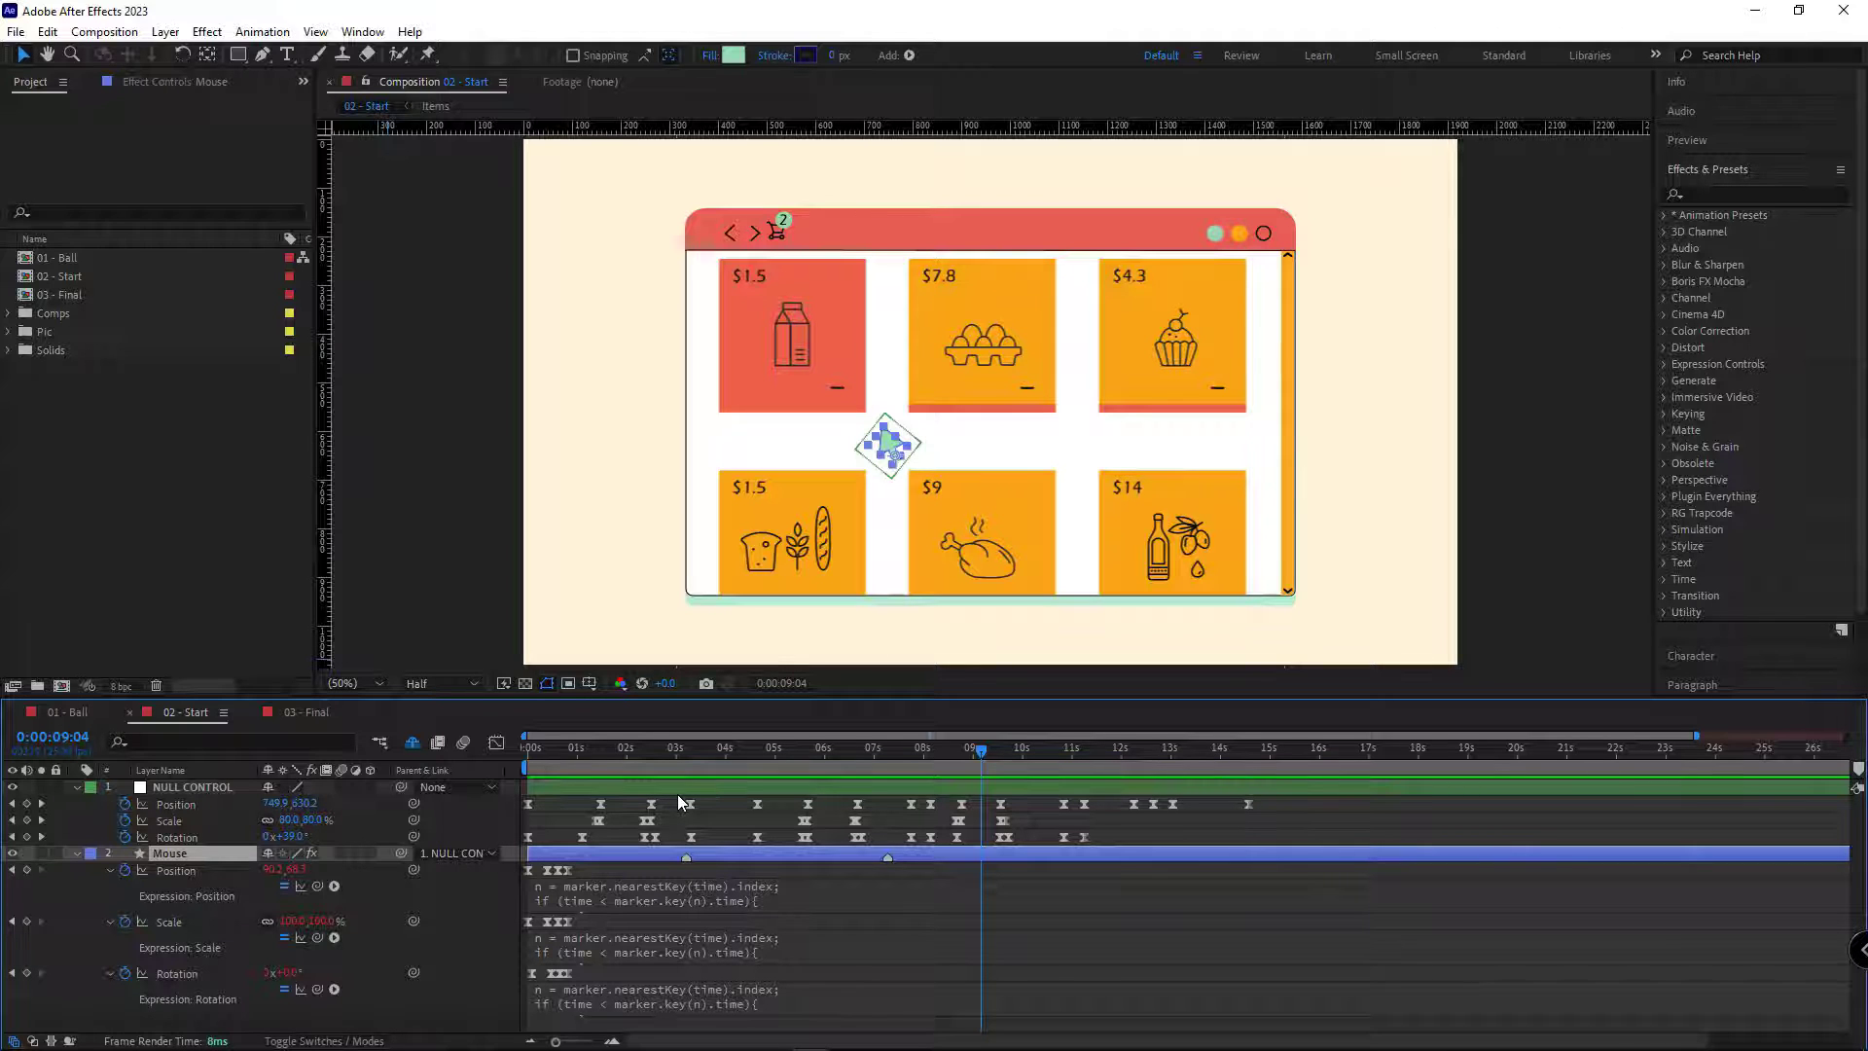
pyautogui.press('u')
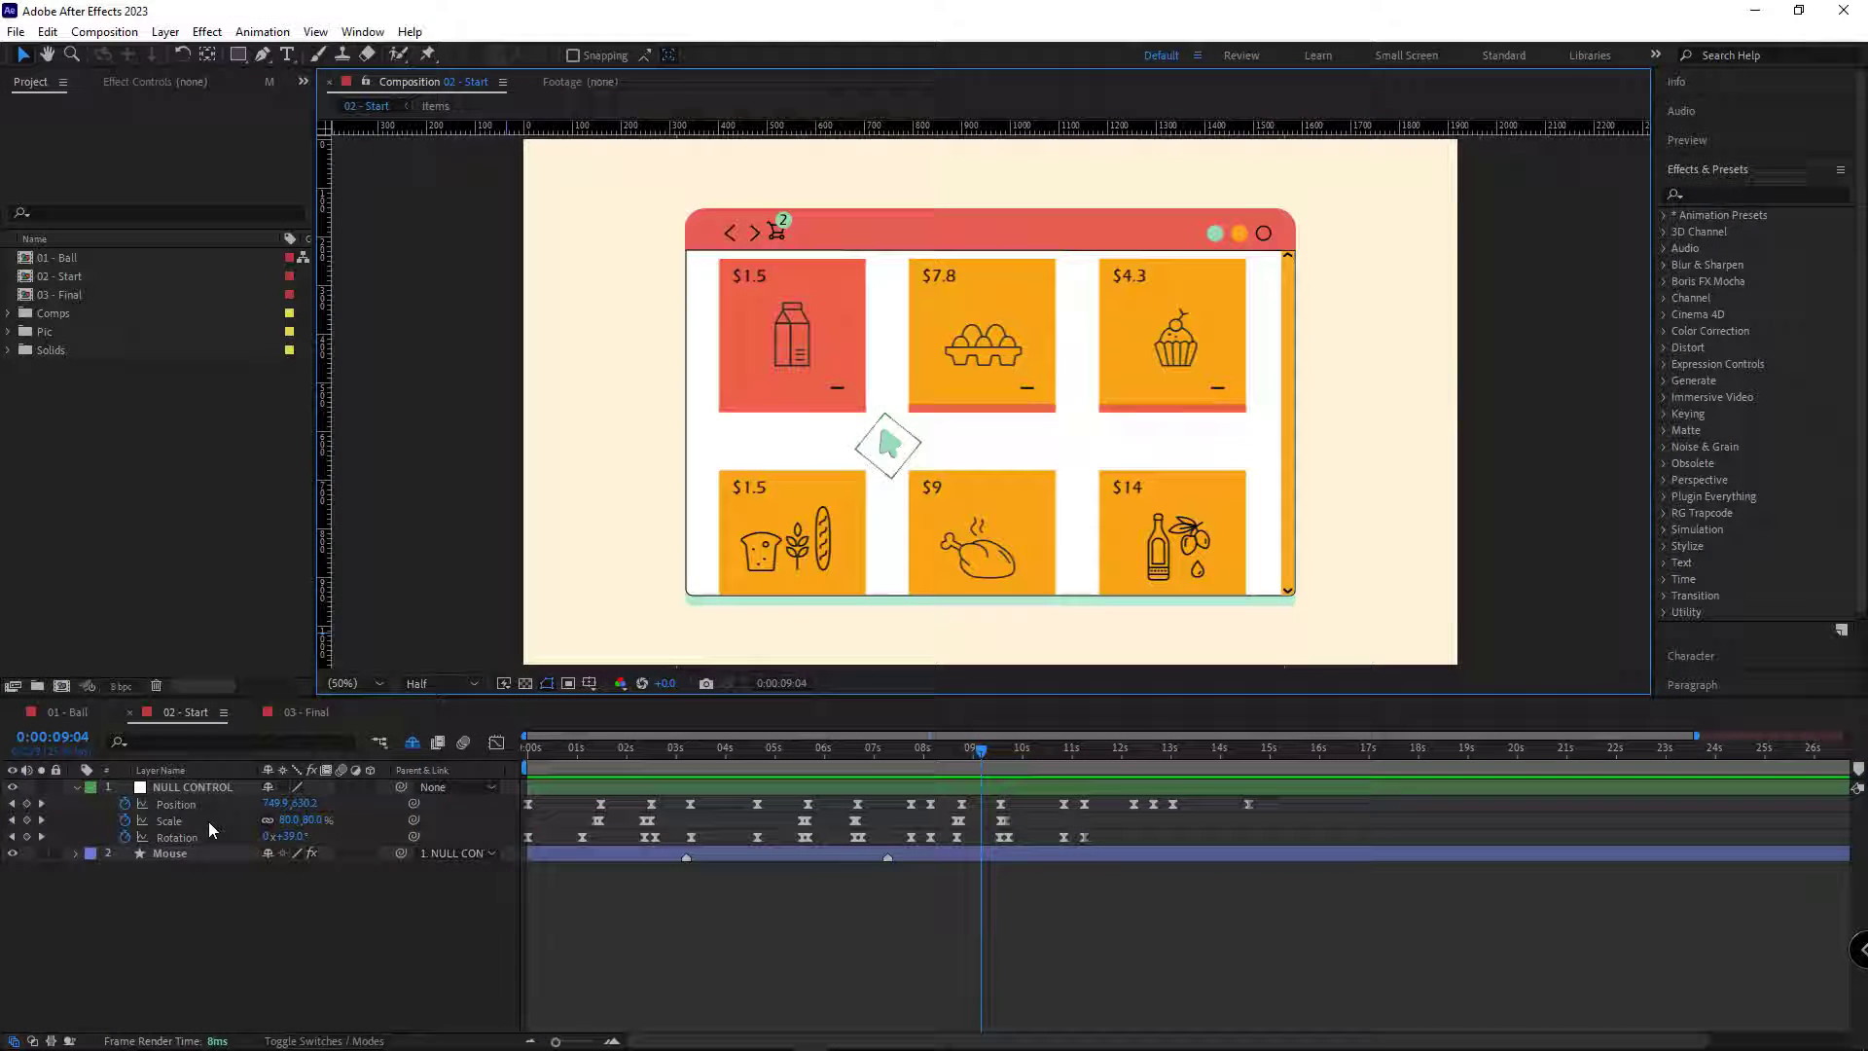
# With safe guides on at 200% zoom, pen a short vertical line up from the comp centre
pyautogui.click(263, 54)
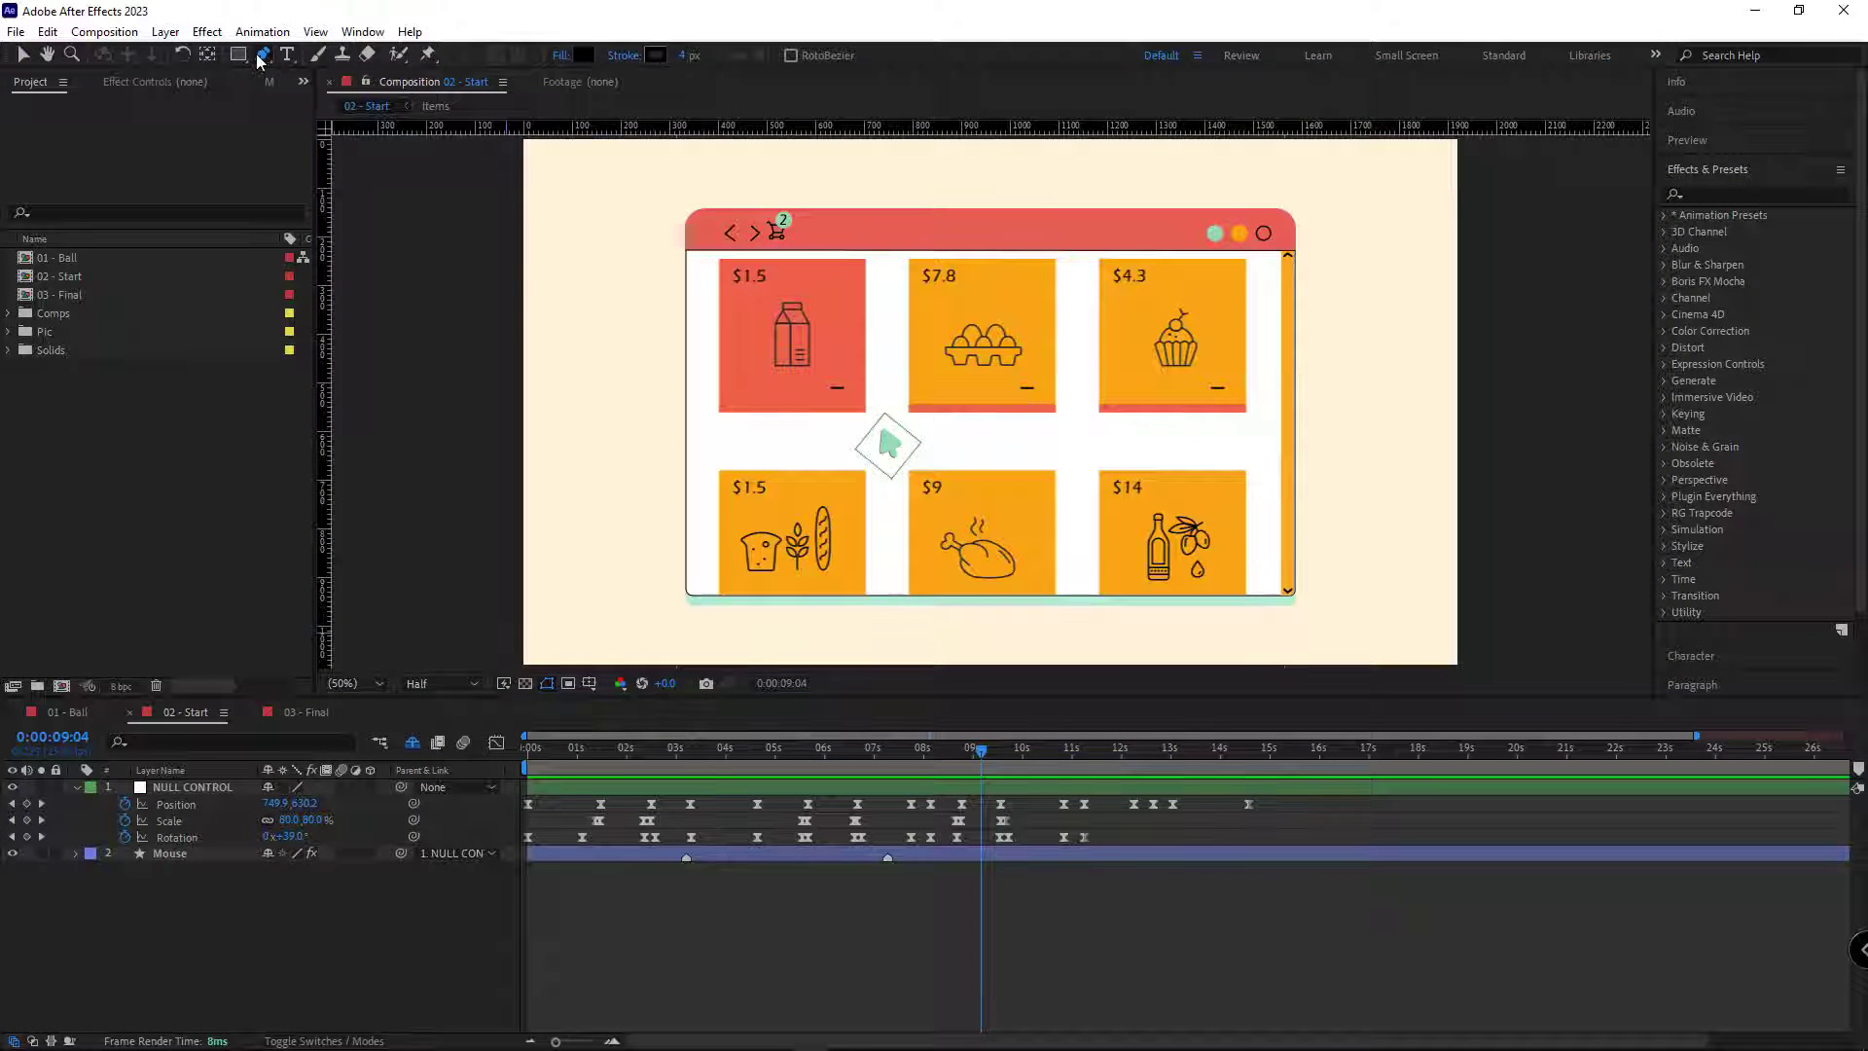
pyautogui.click(588, 680)
pyautogui.click(667, 706)
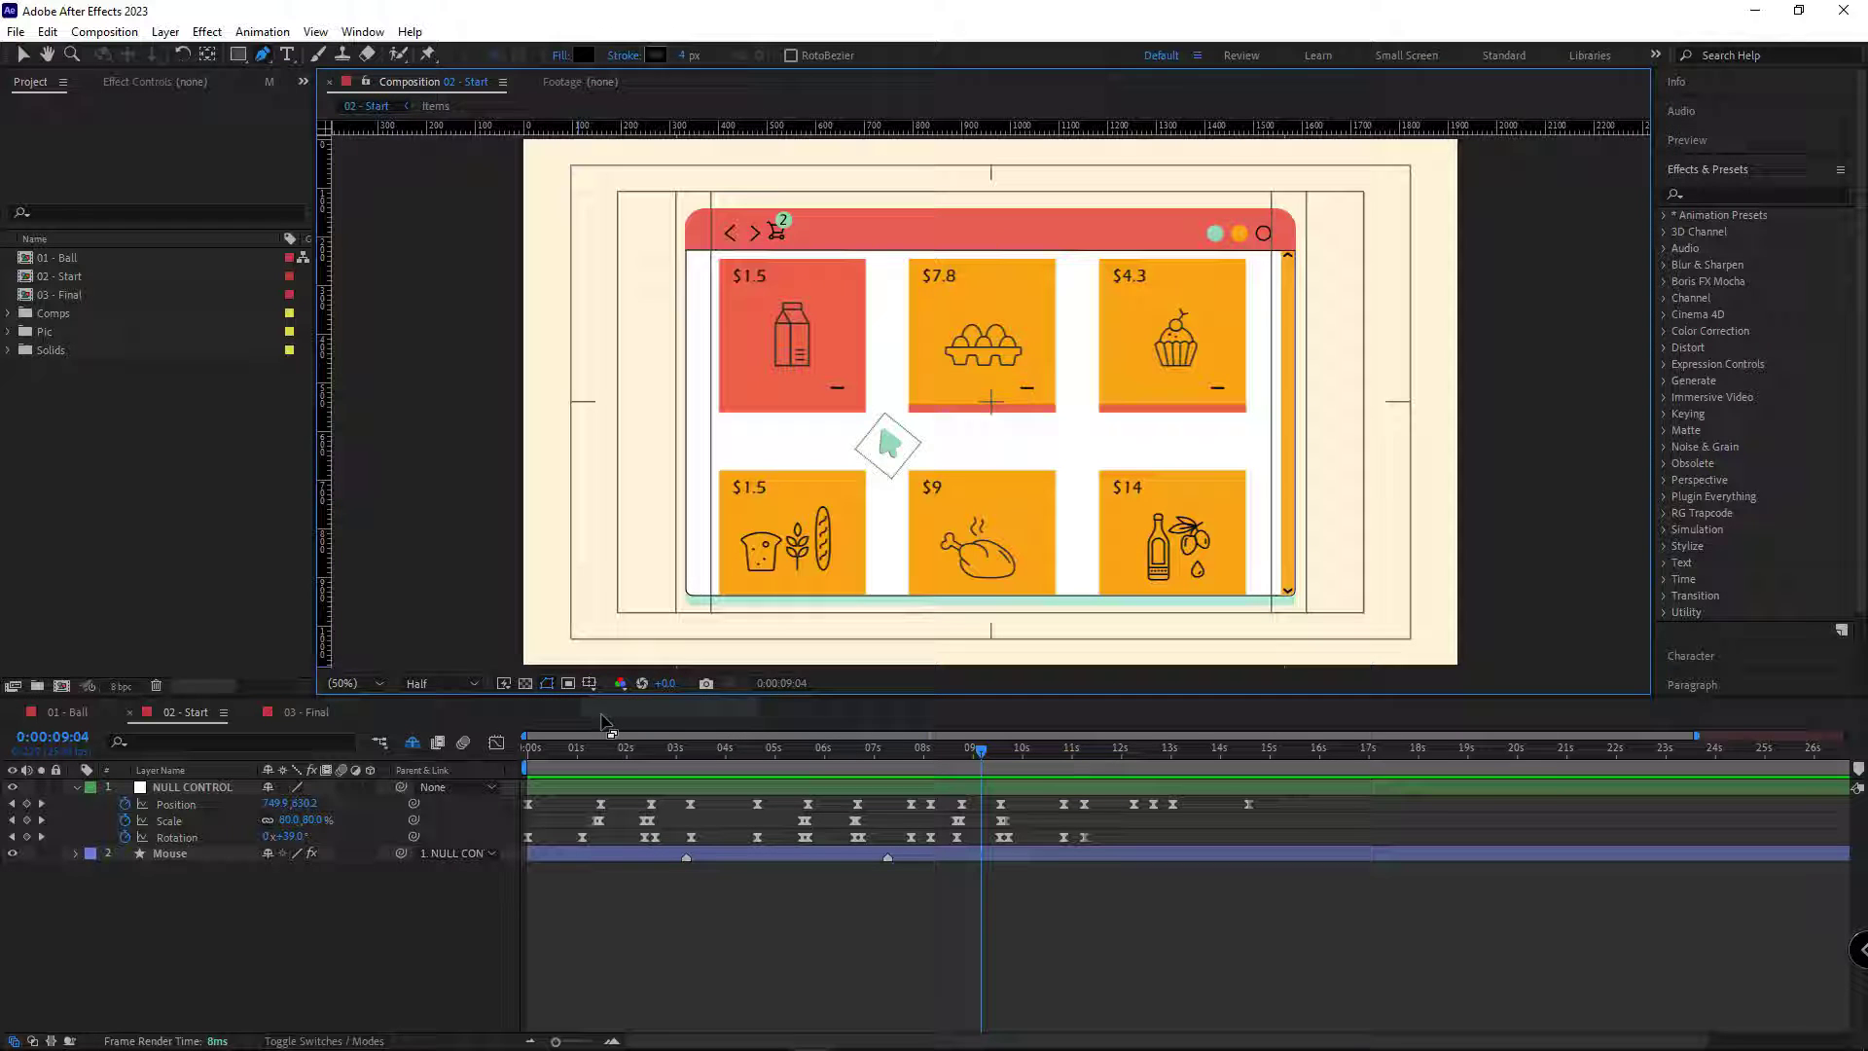
pyautogui.click(355, 683)
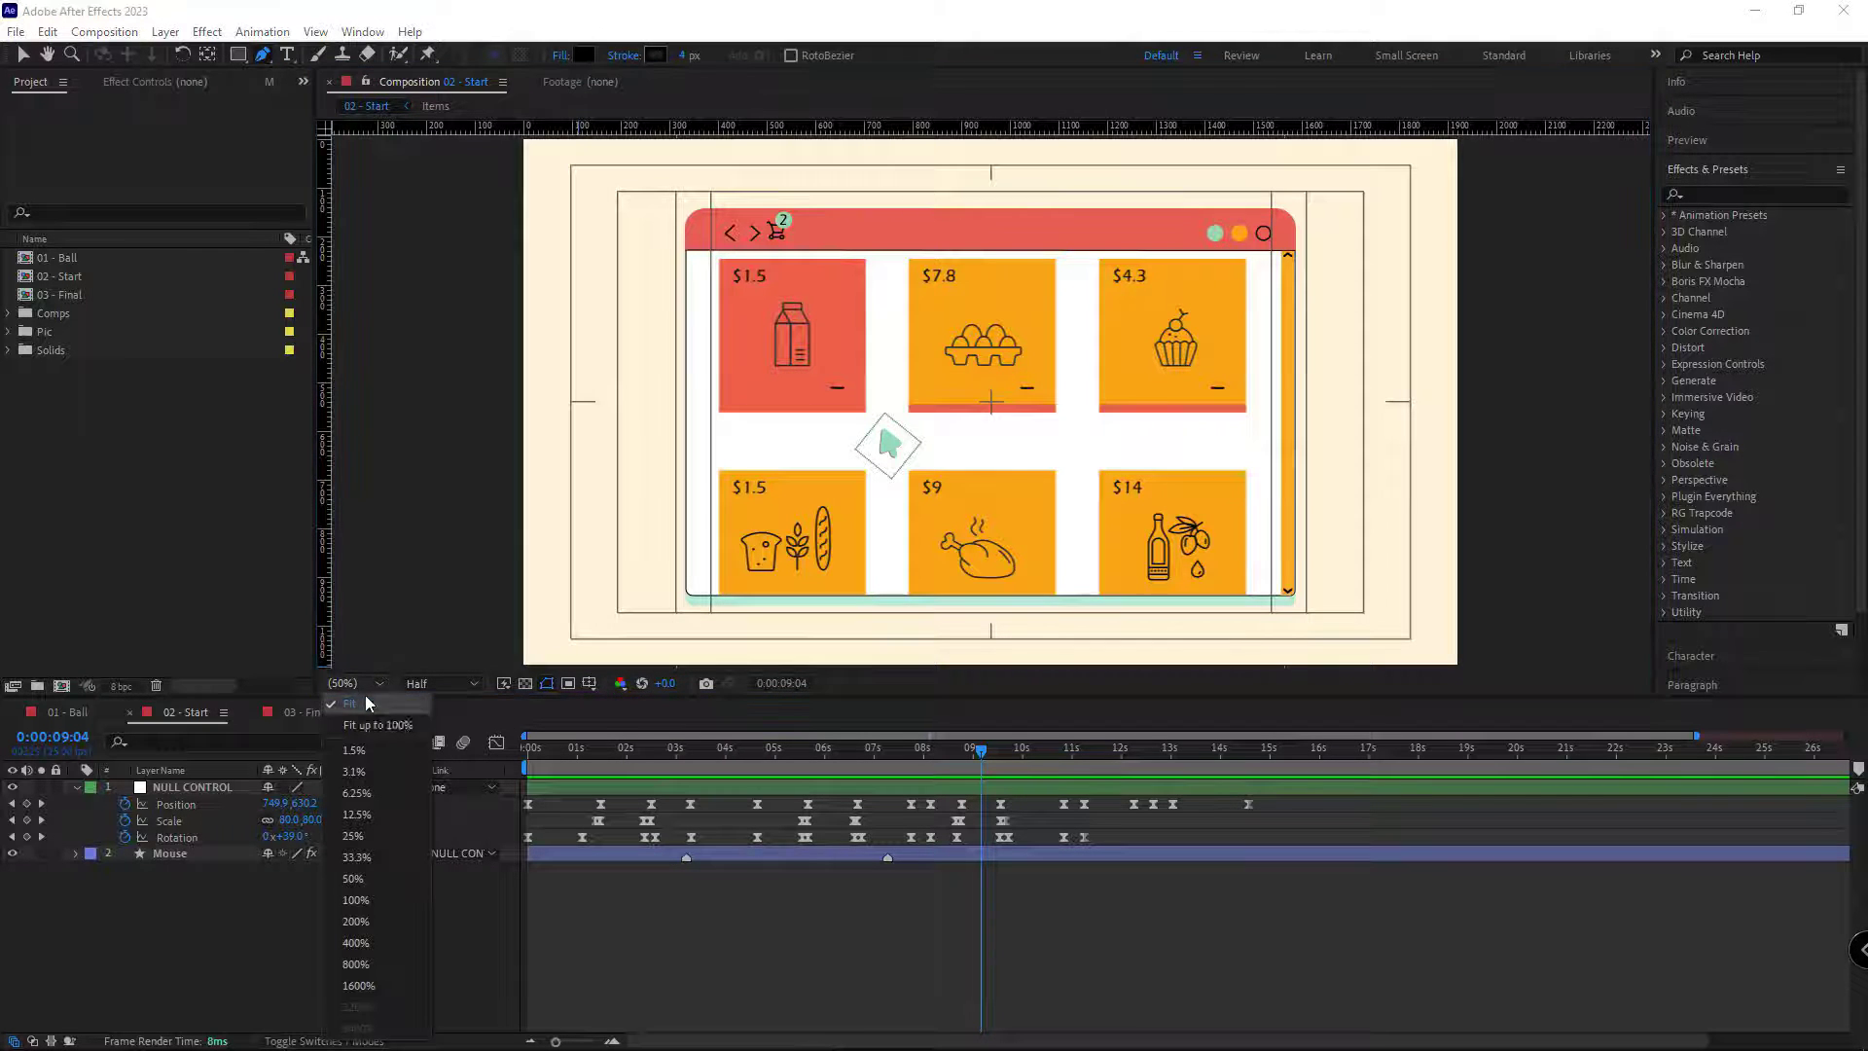
pyautogui.click(370, 883)
pyautogui.scroll(3, 994, 419)
pyautogui.click(989, 405)
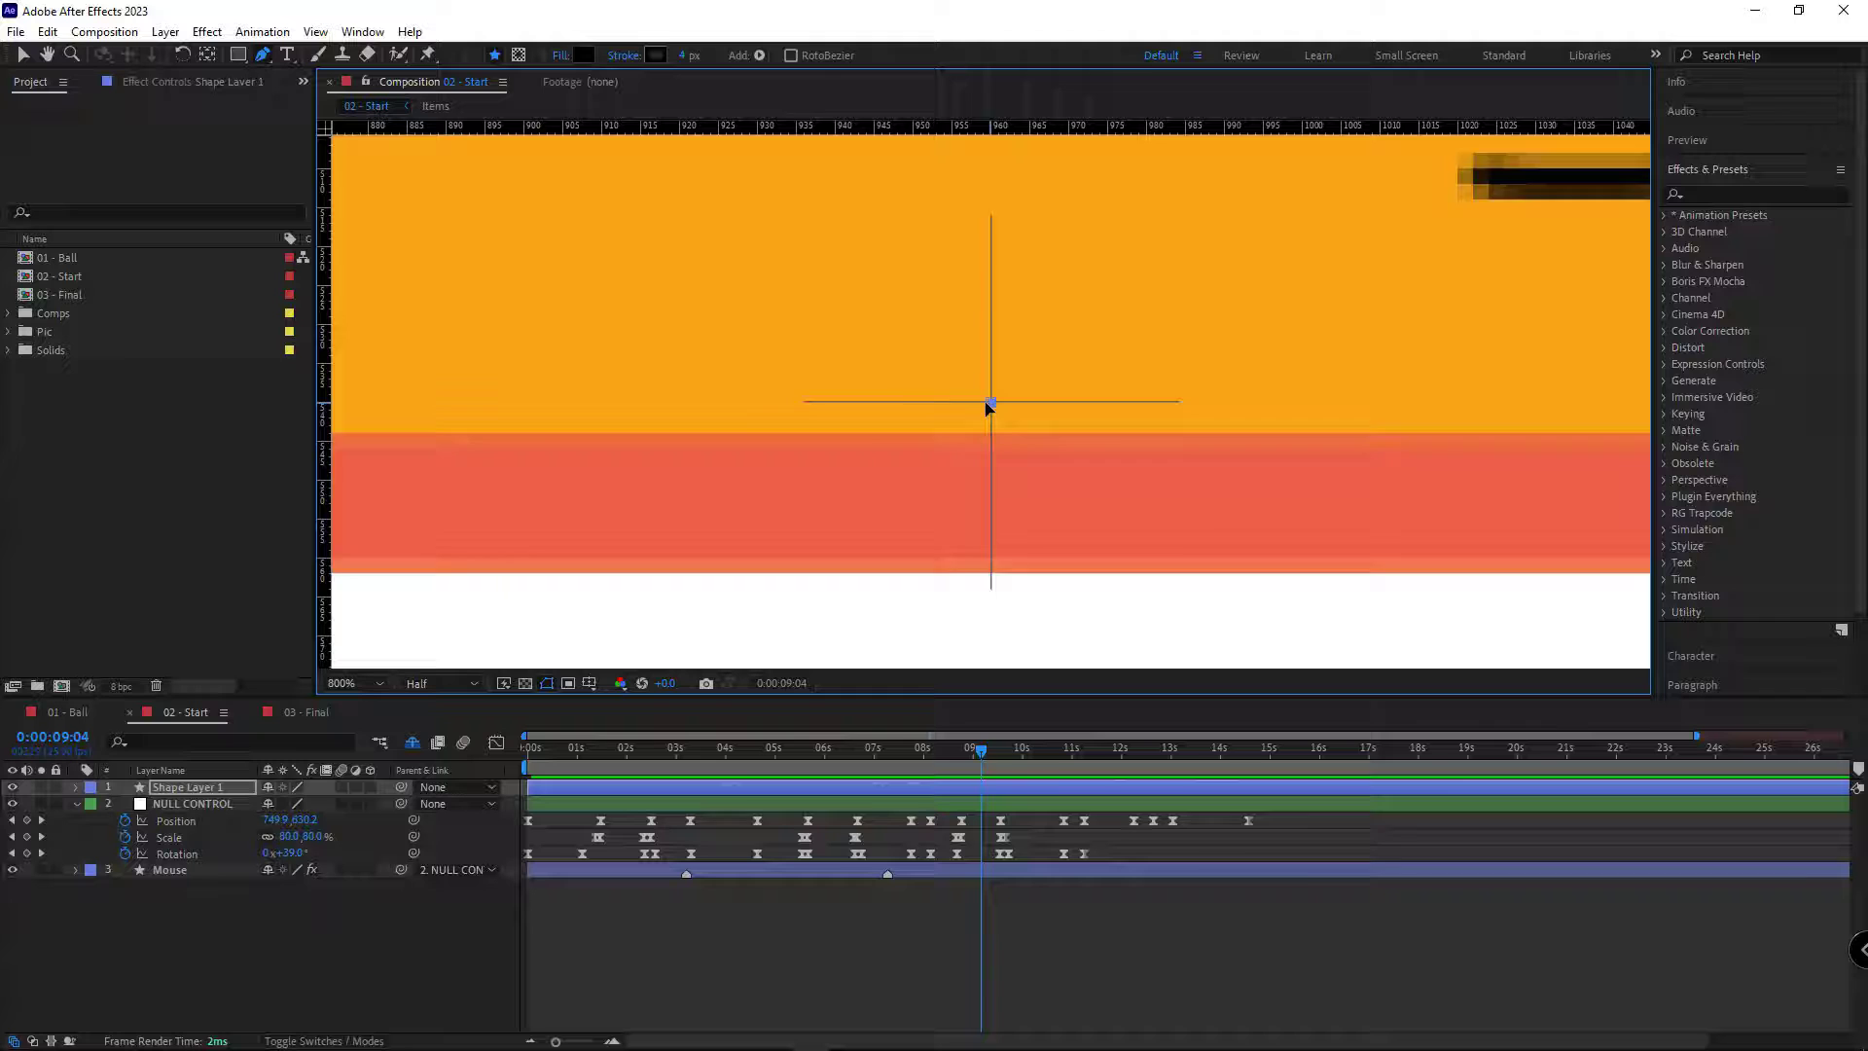
pyautogui.scroll(-3, 990, 584)
pyautogui.click(992, 369)
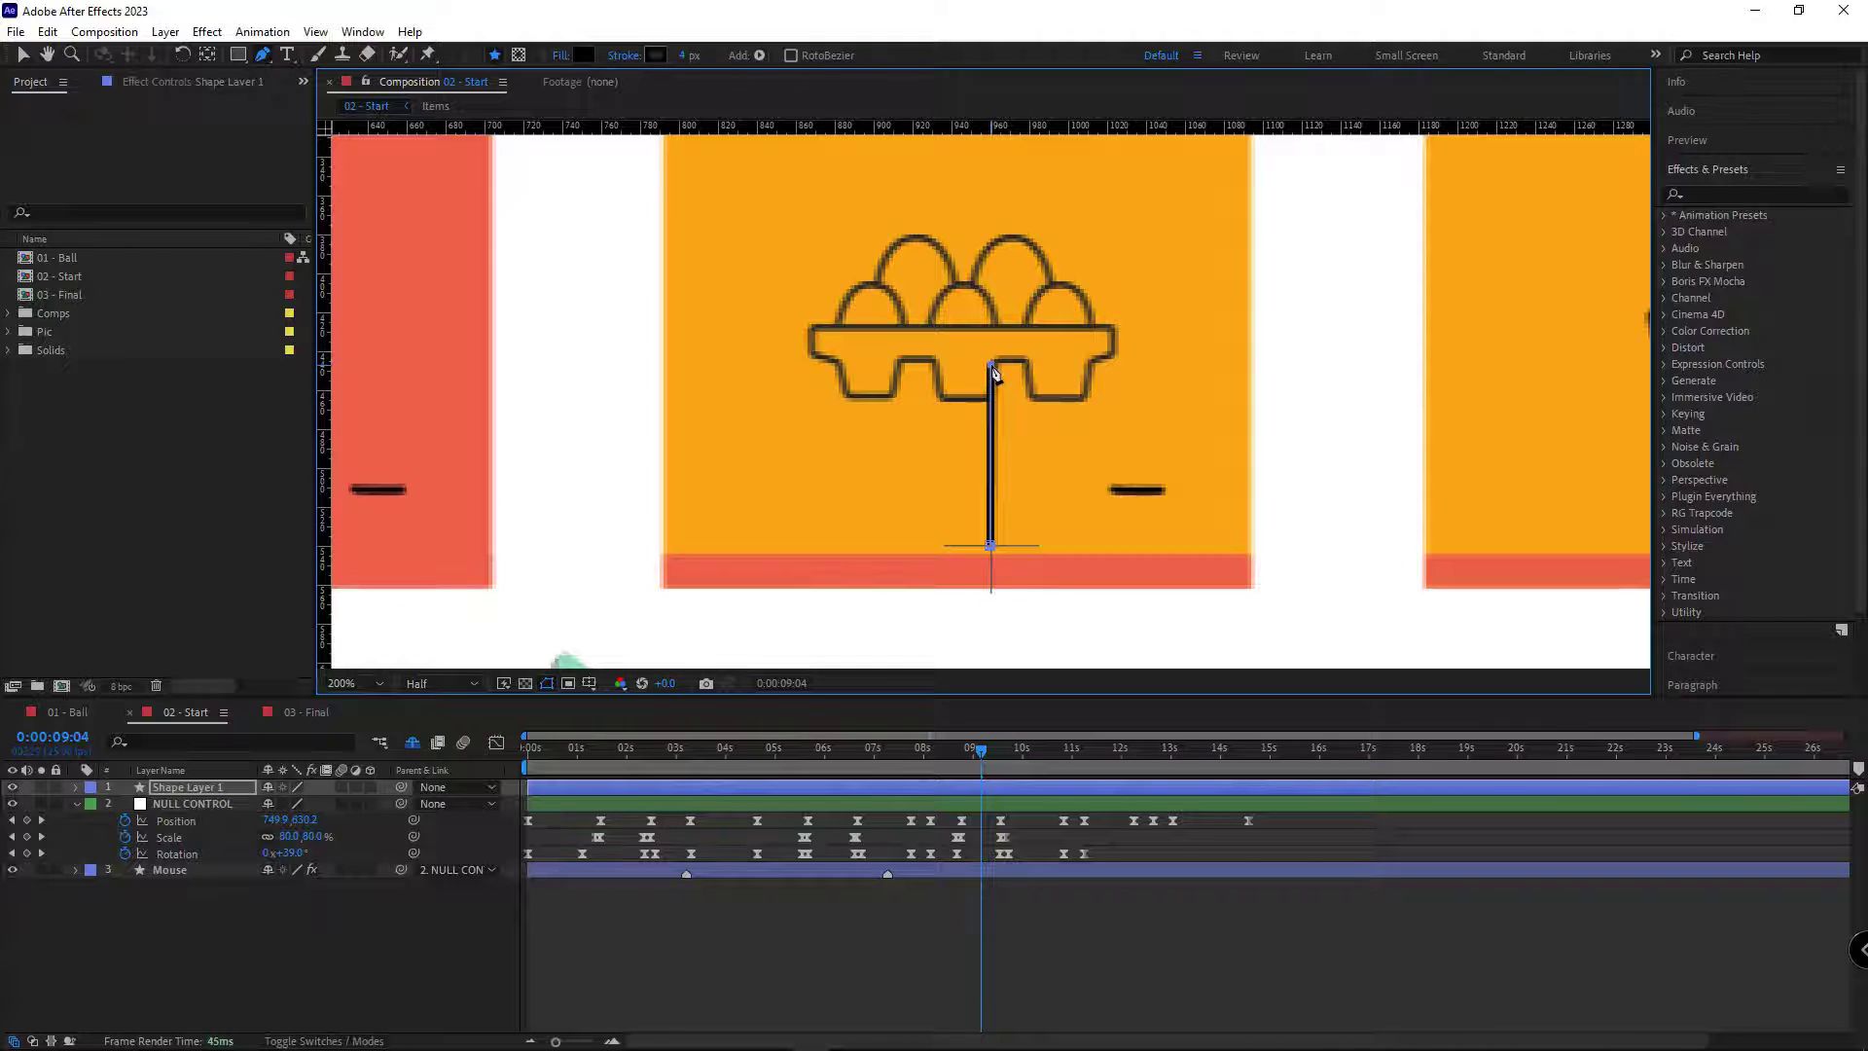
# Solo the new shape layer and rename it Burst
pyautogui.click(40, 788)
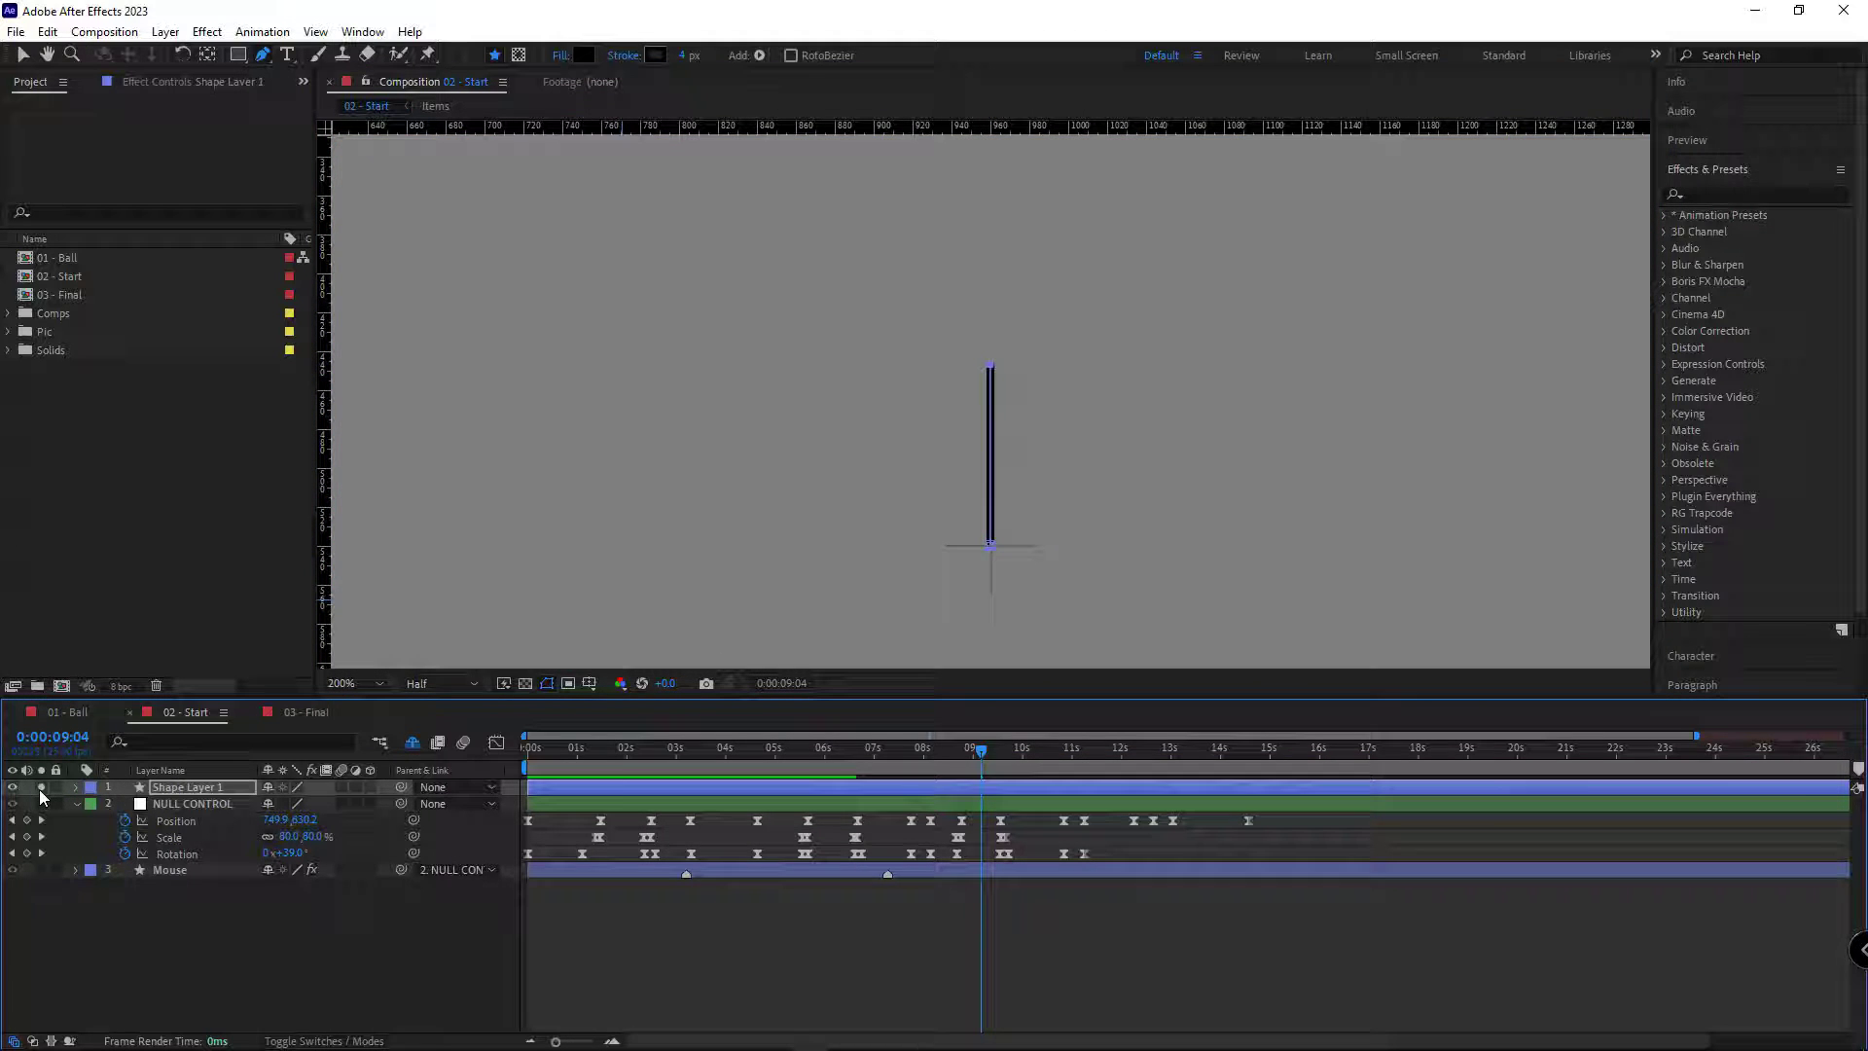
pyautogui.press(',')
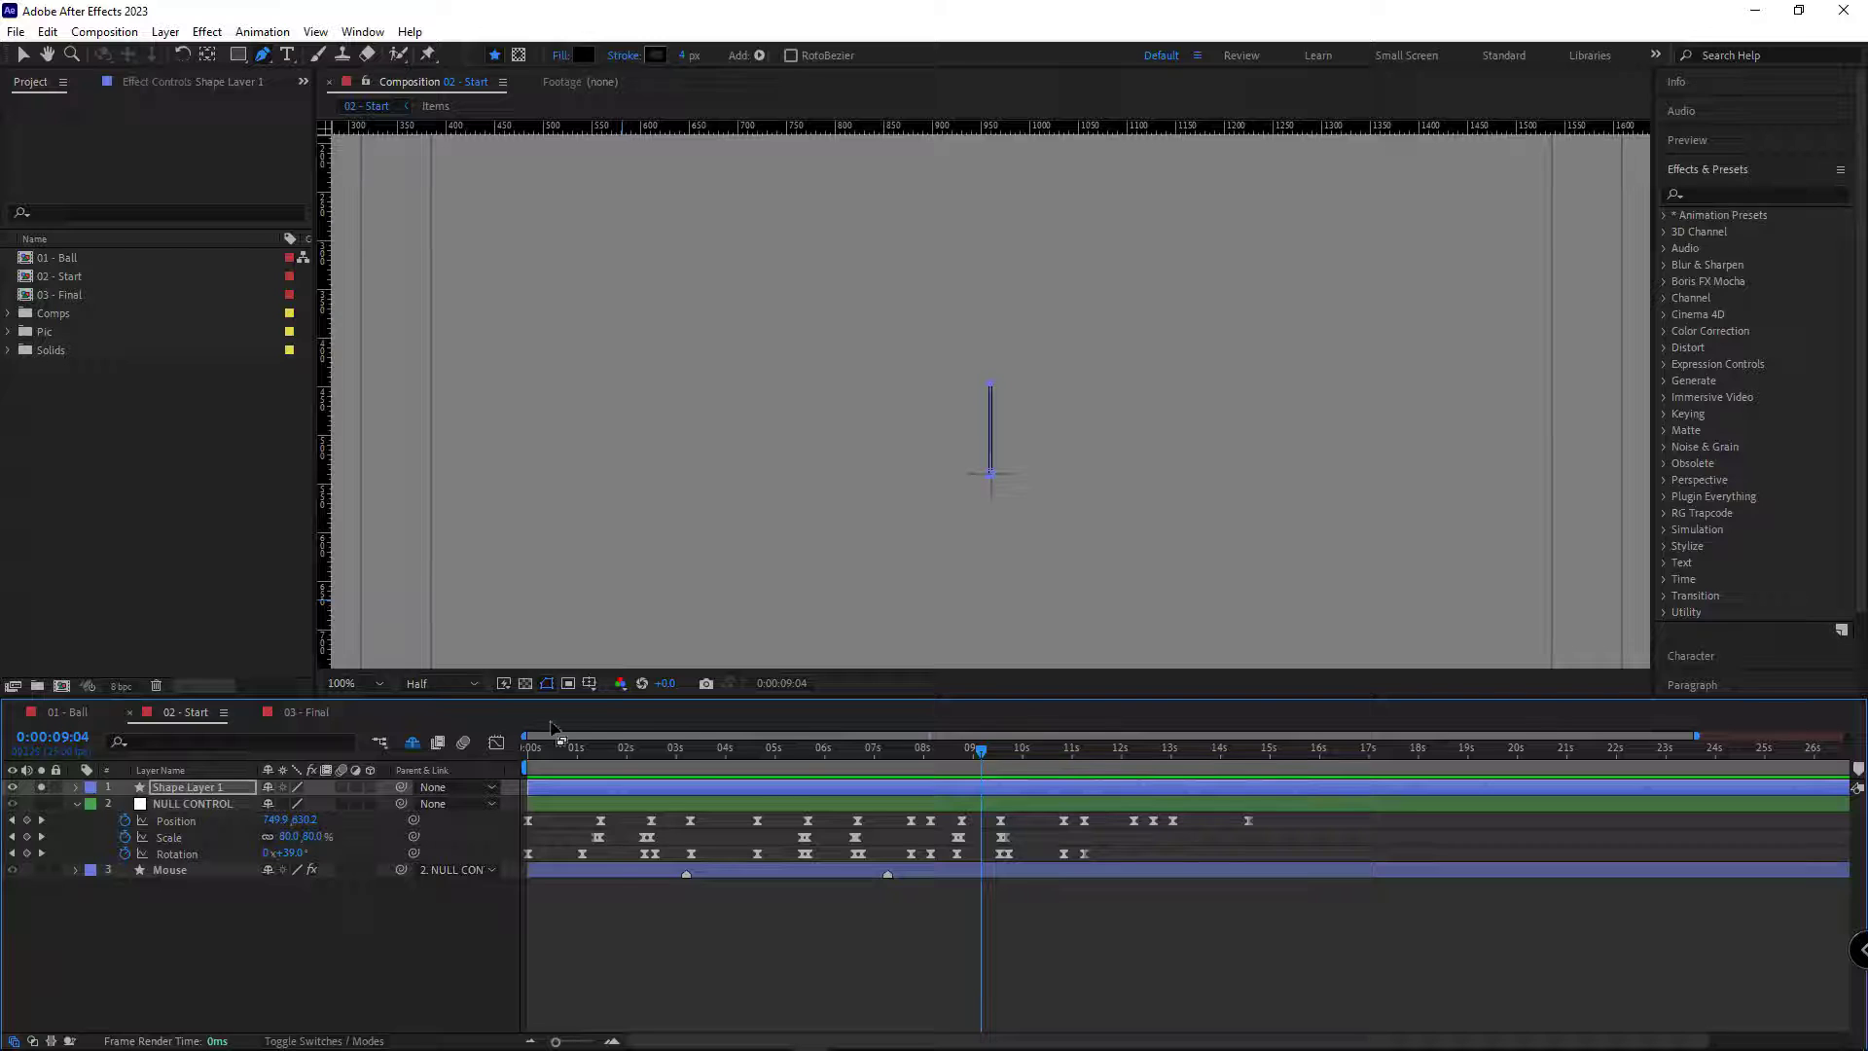
pyautogui.click(175, 788)
pyautogui.press('Return')
pyautogui.write('Burst')
pyautogui.press('Return')
pyautogui.press('.')
pyautogui.press('F2')
# Delete Shape 1's fill and set its stroke Line Cap to Round Cap
pyautogui.click(74, 788)
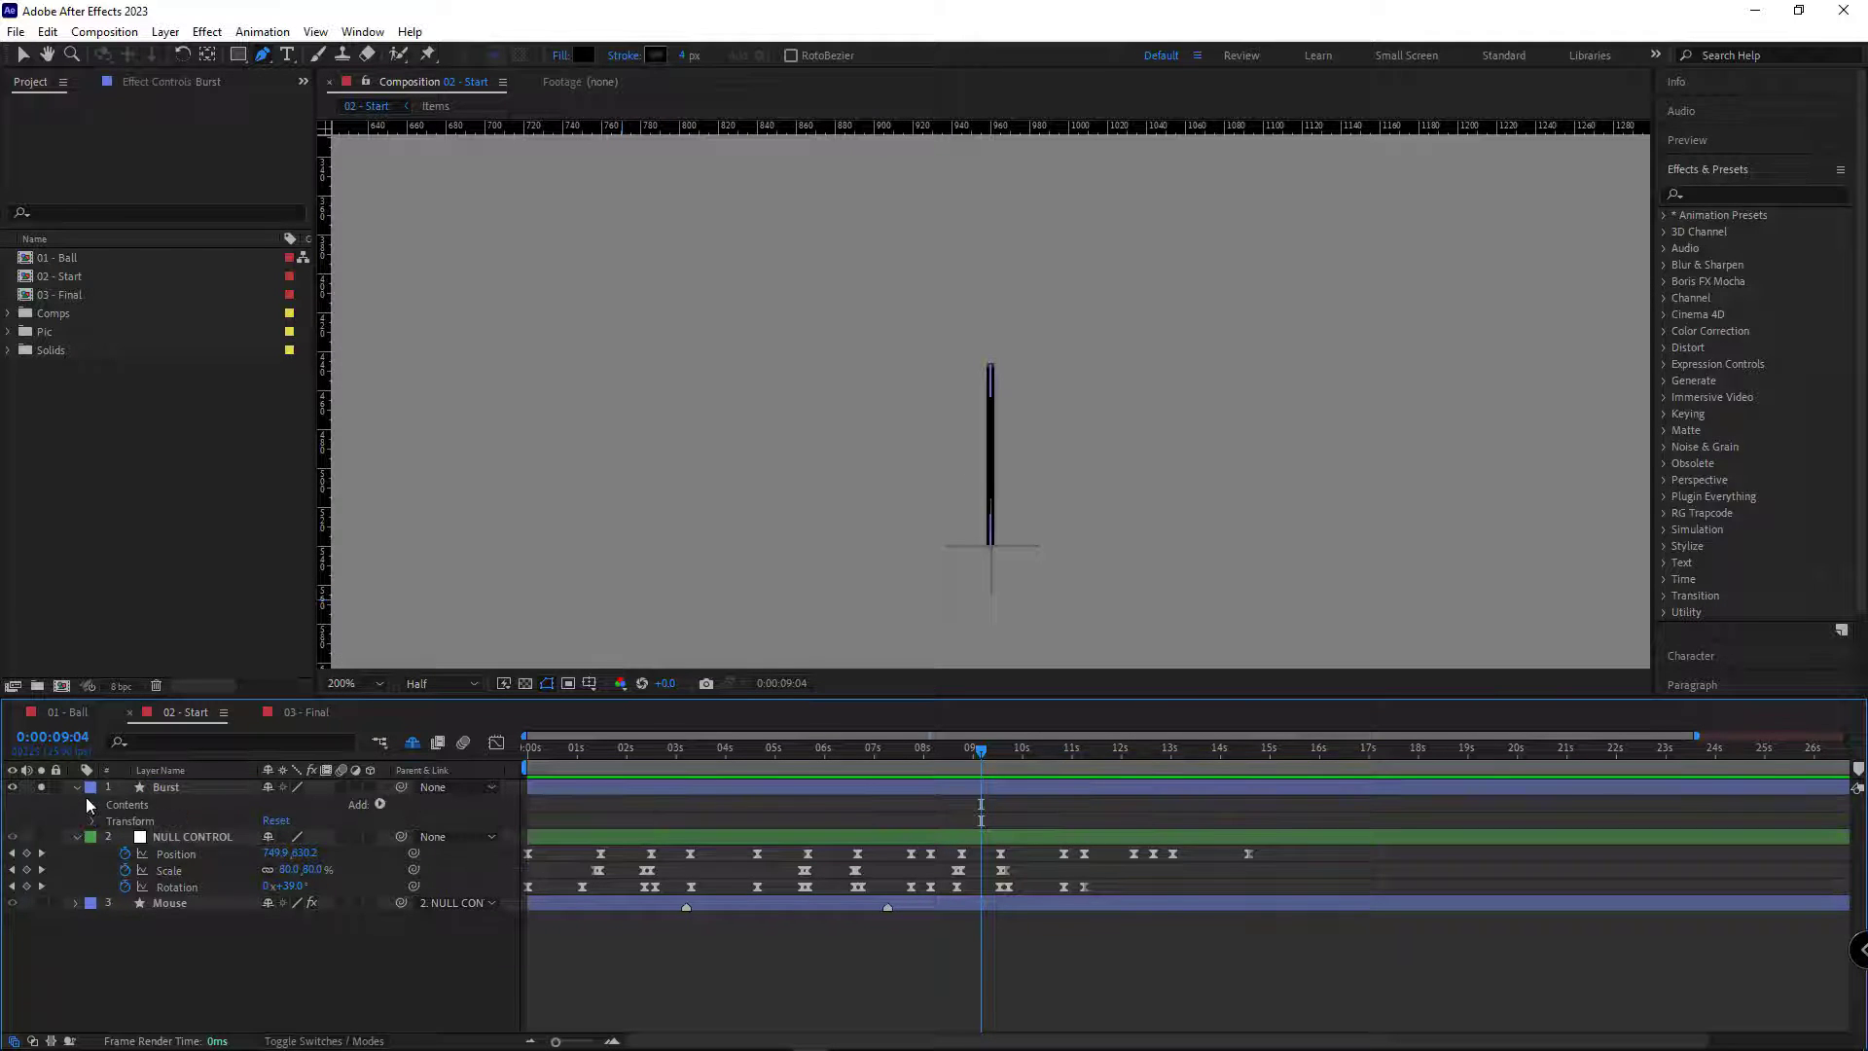
pyautogui.click(94, 803)
pyautogui.click(108, 822)
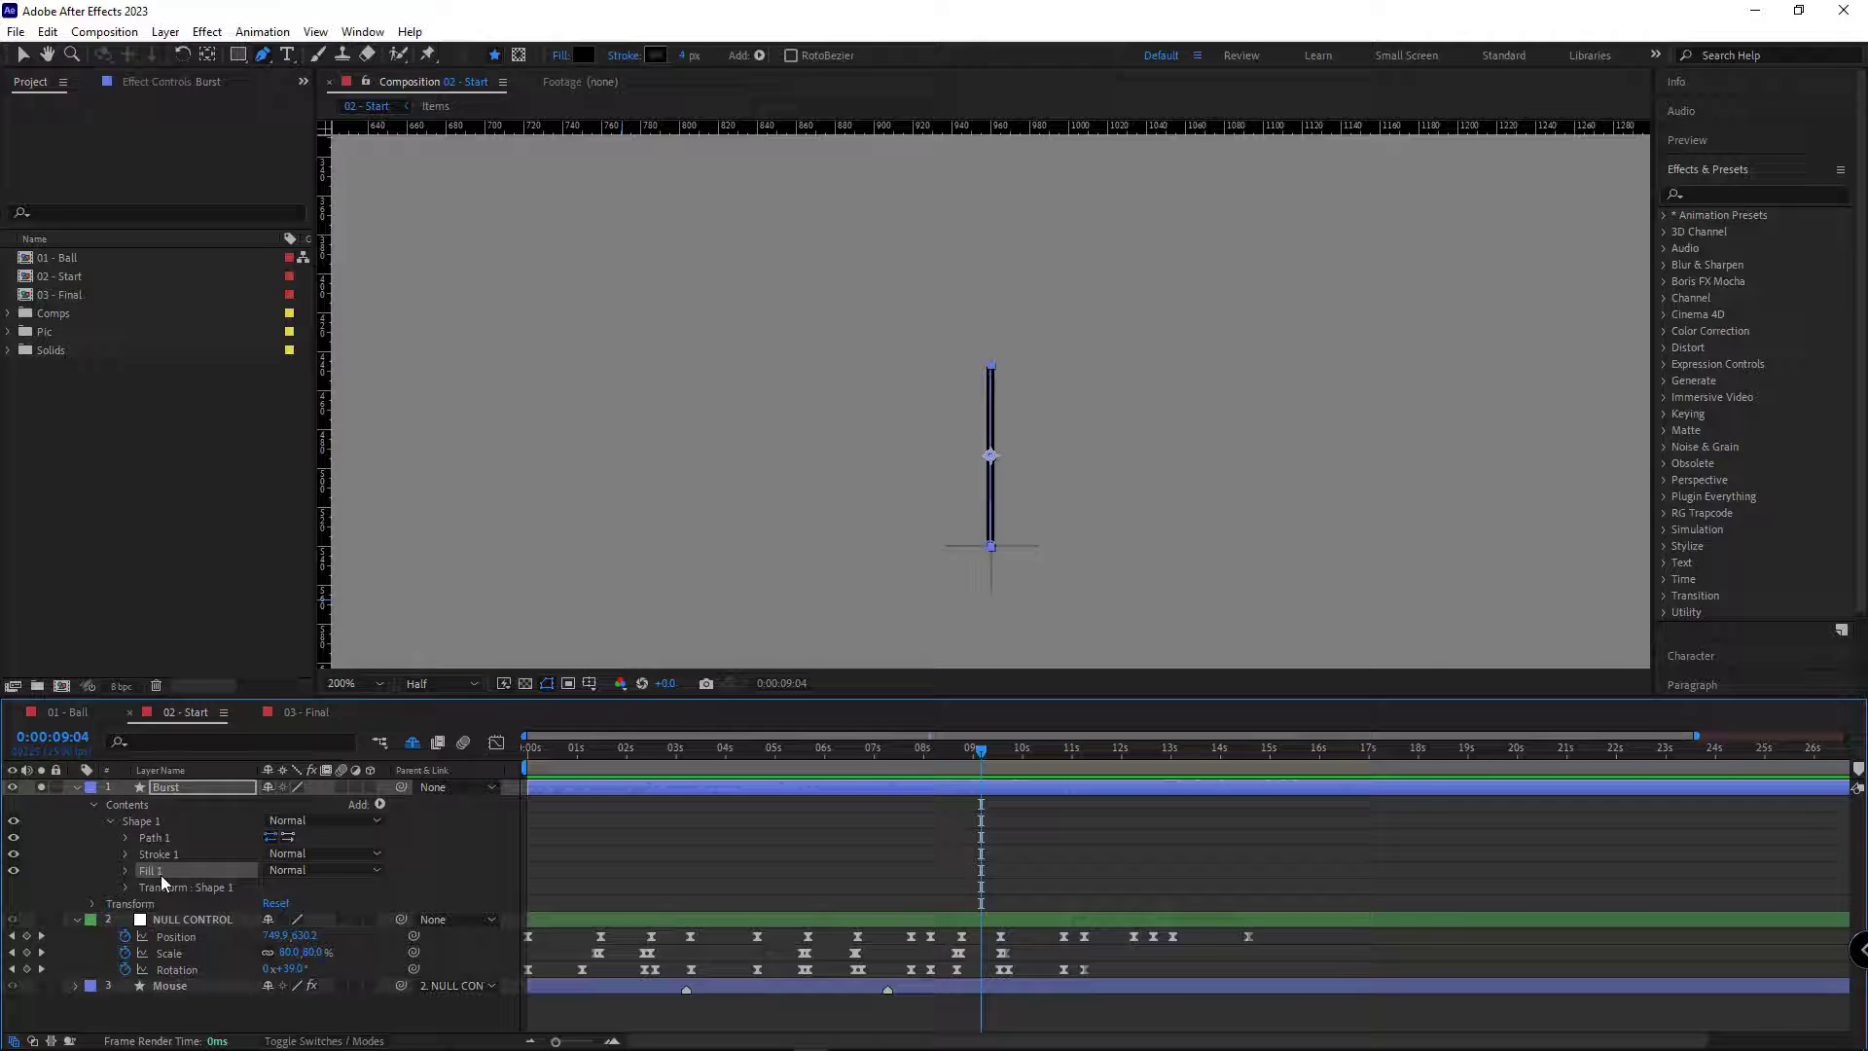
pyautogui.press('Delete')
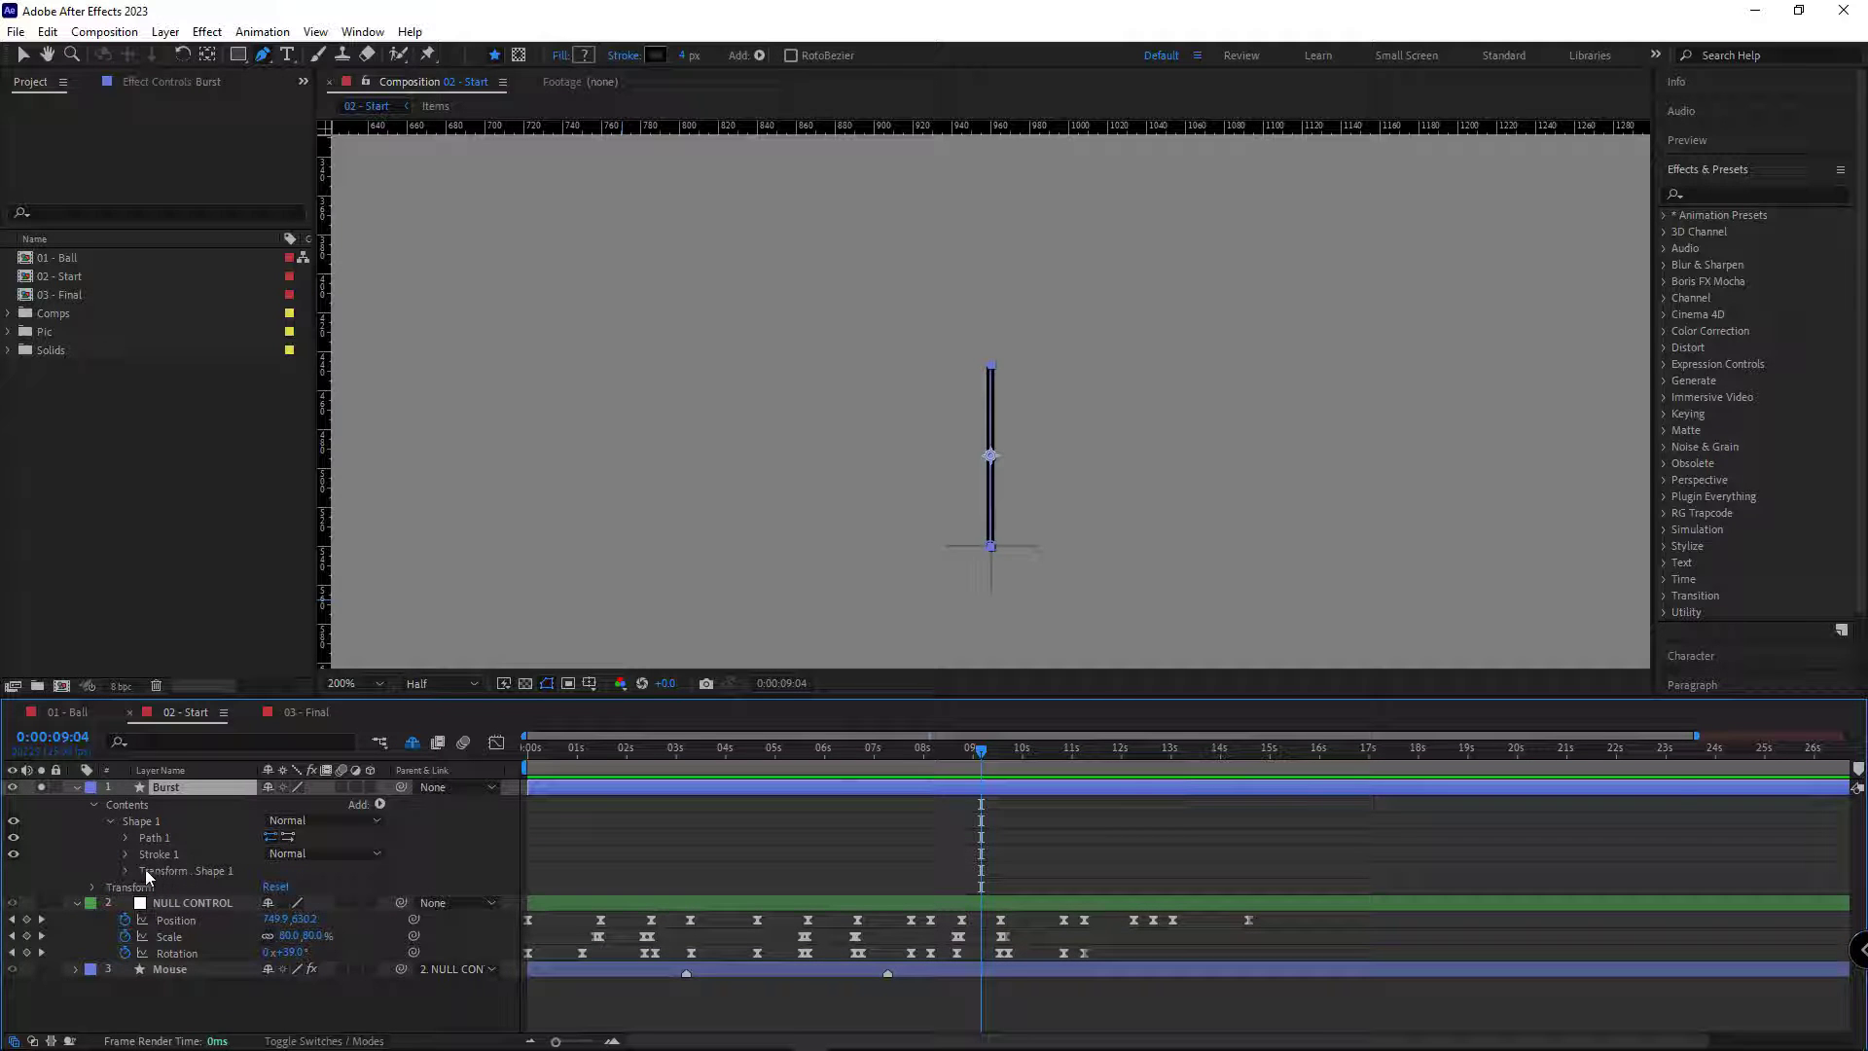
pyautogui.click(125, 854)
pyautogui.click(321, 936)
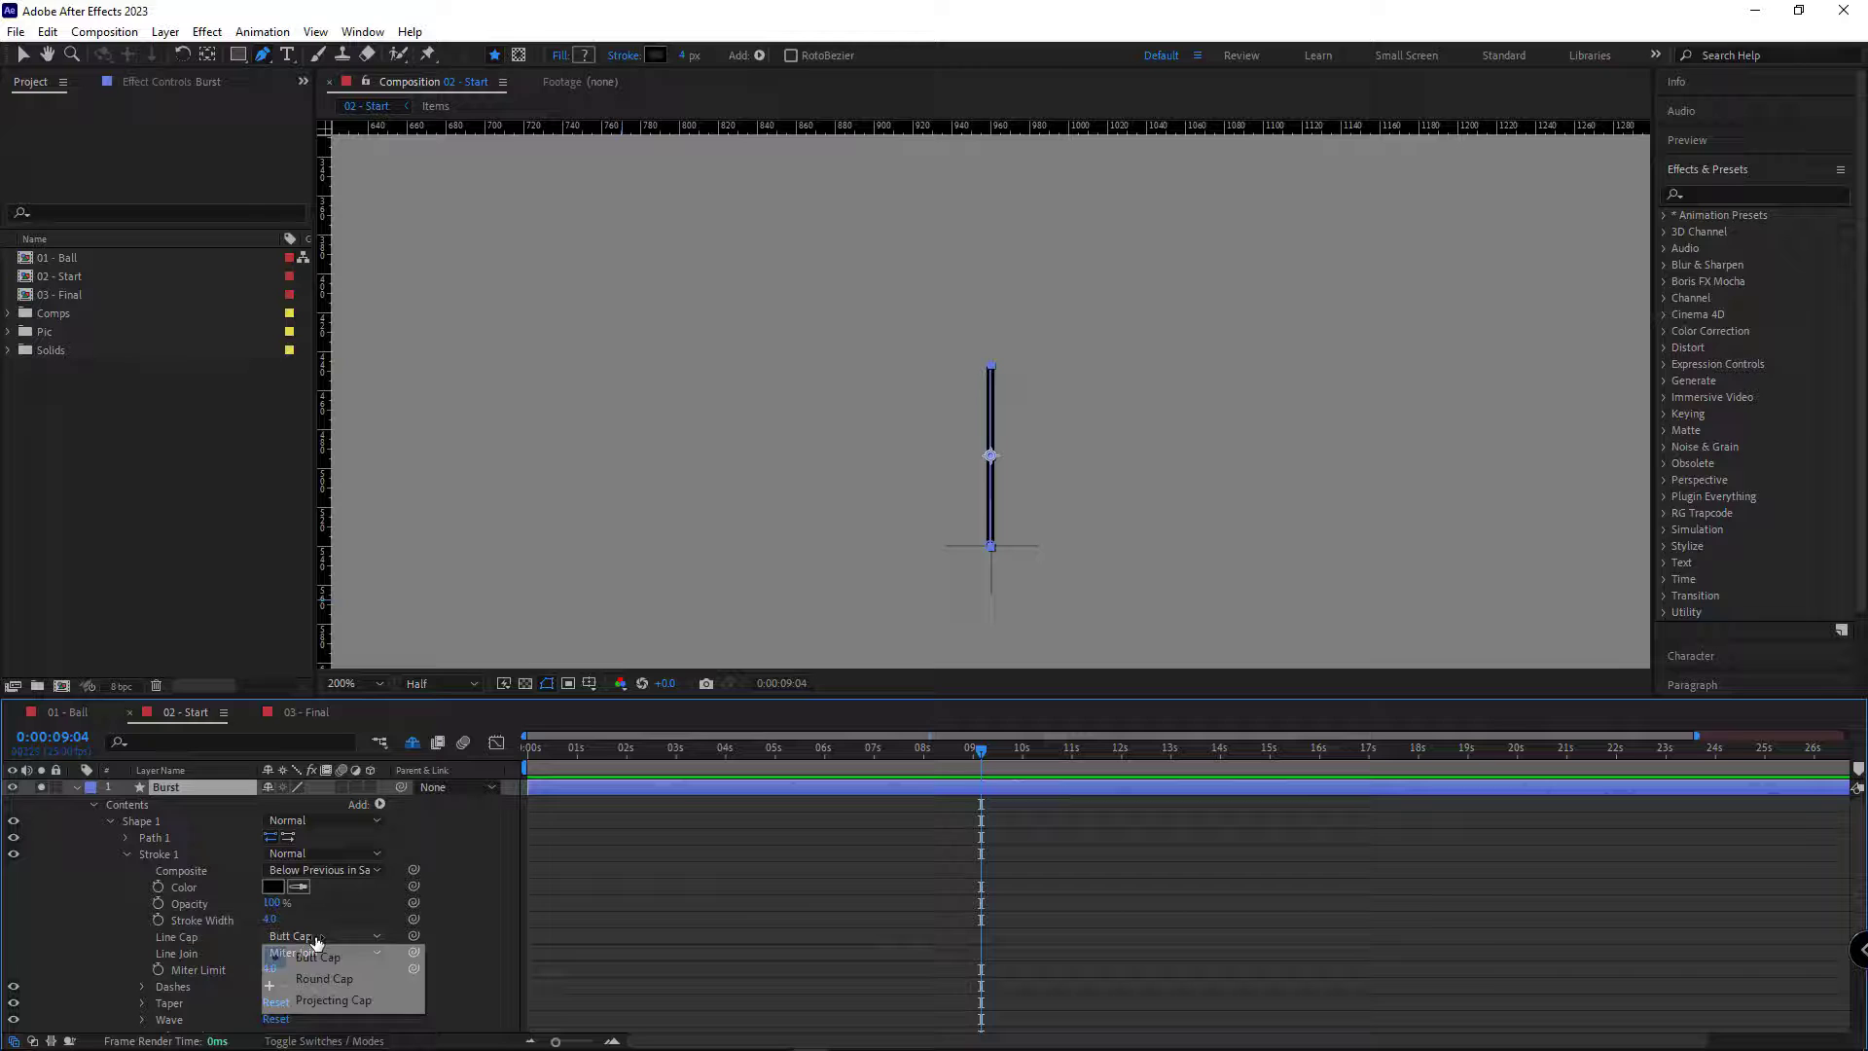
pyautogui.click(319, 979)
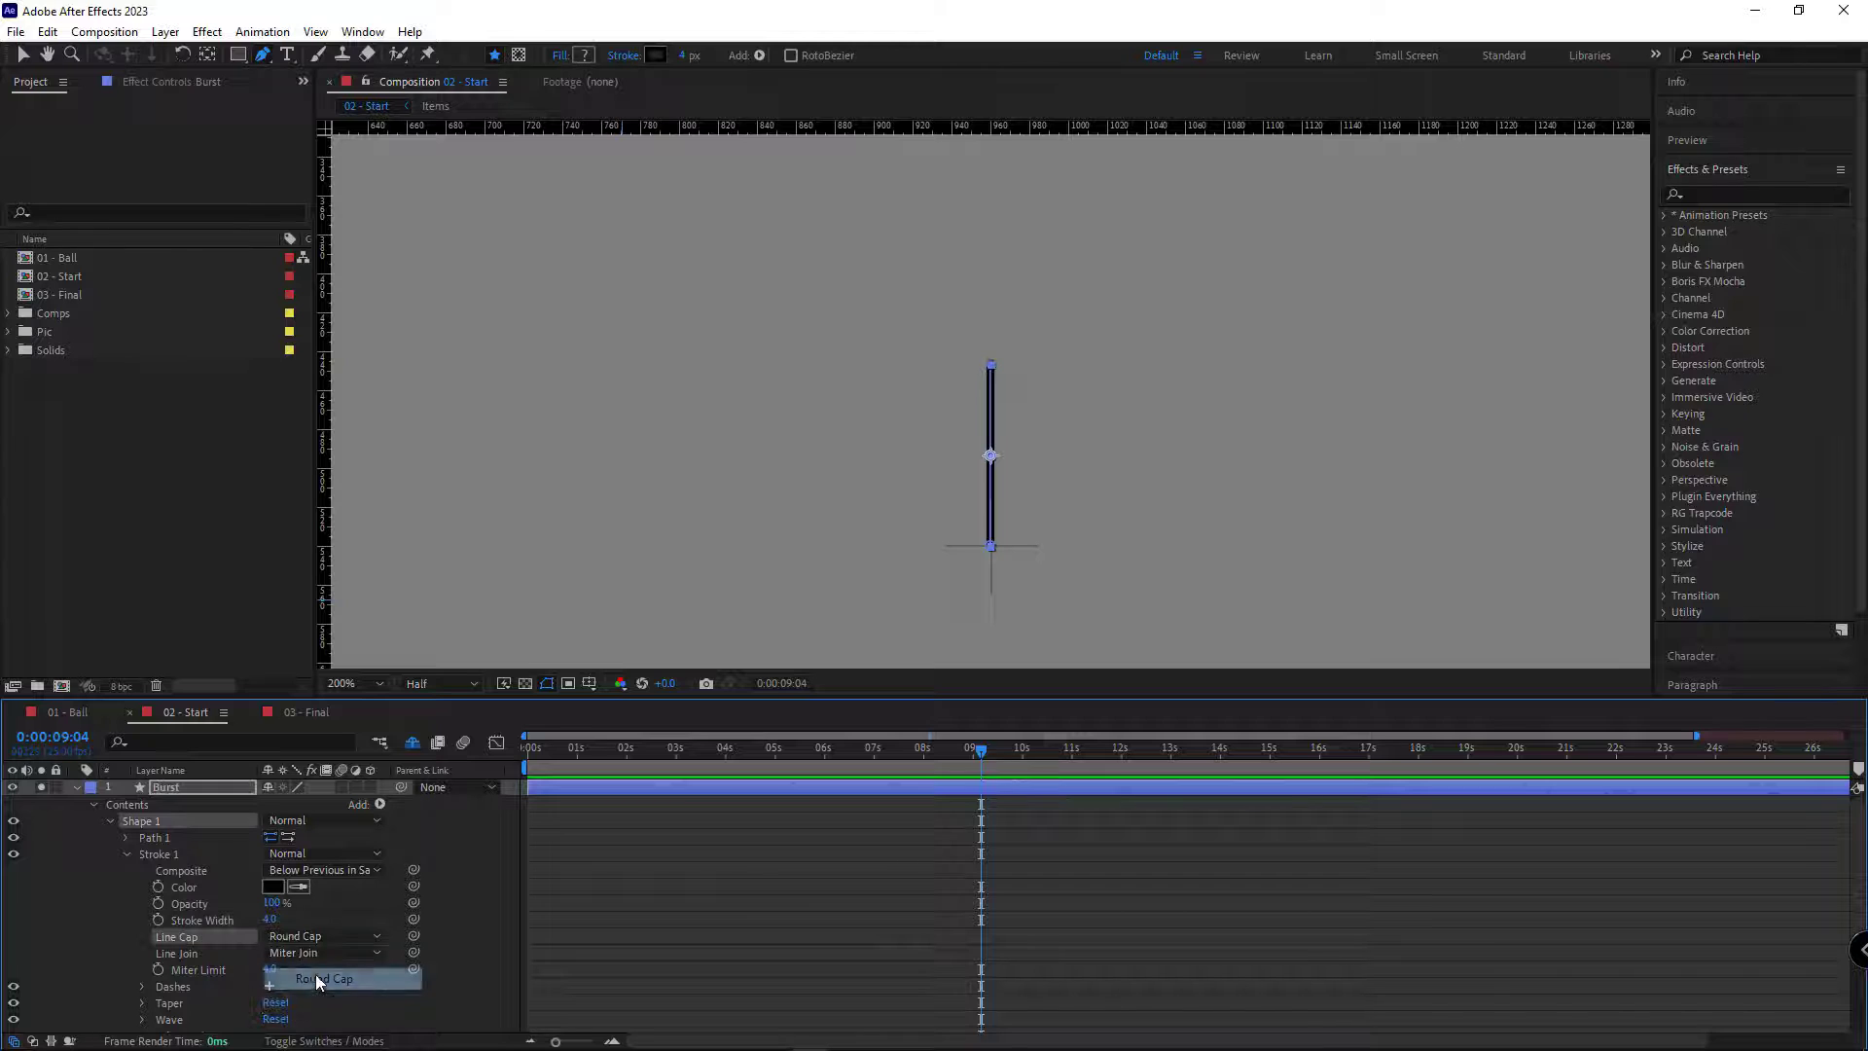
pyautogui.click(125, 855)
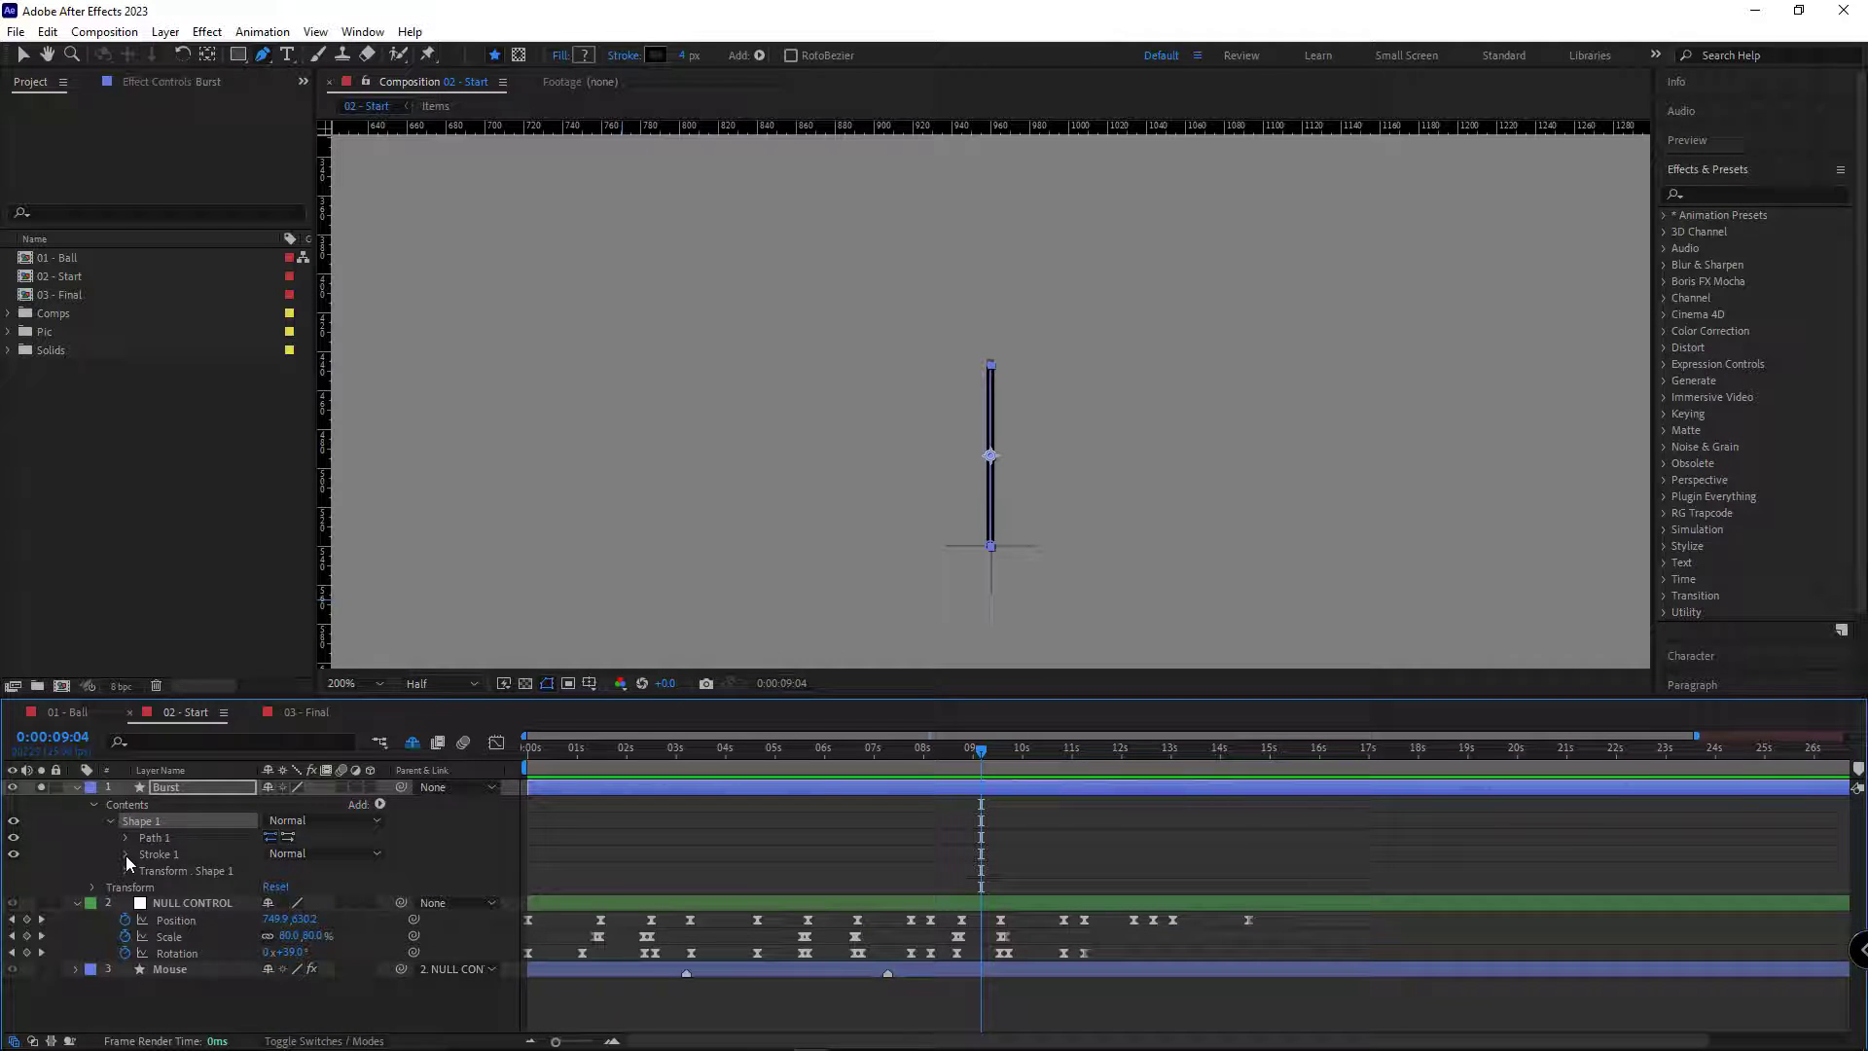
# Add a Repeater to the shape with 10 copies
pyautogui.click(379, 804)
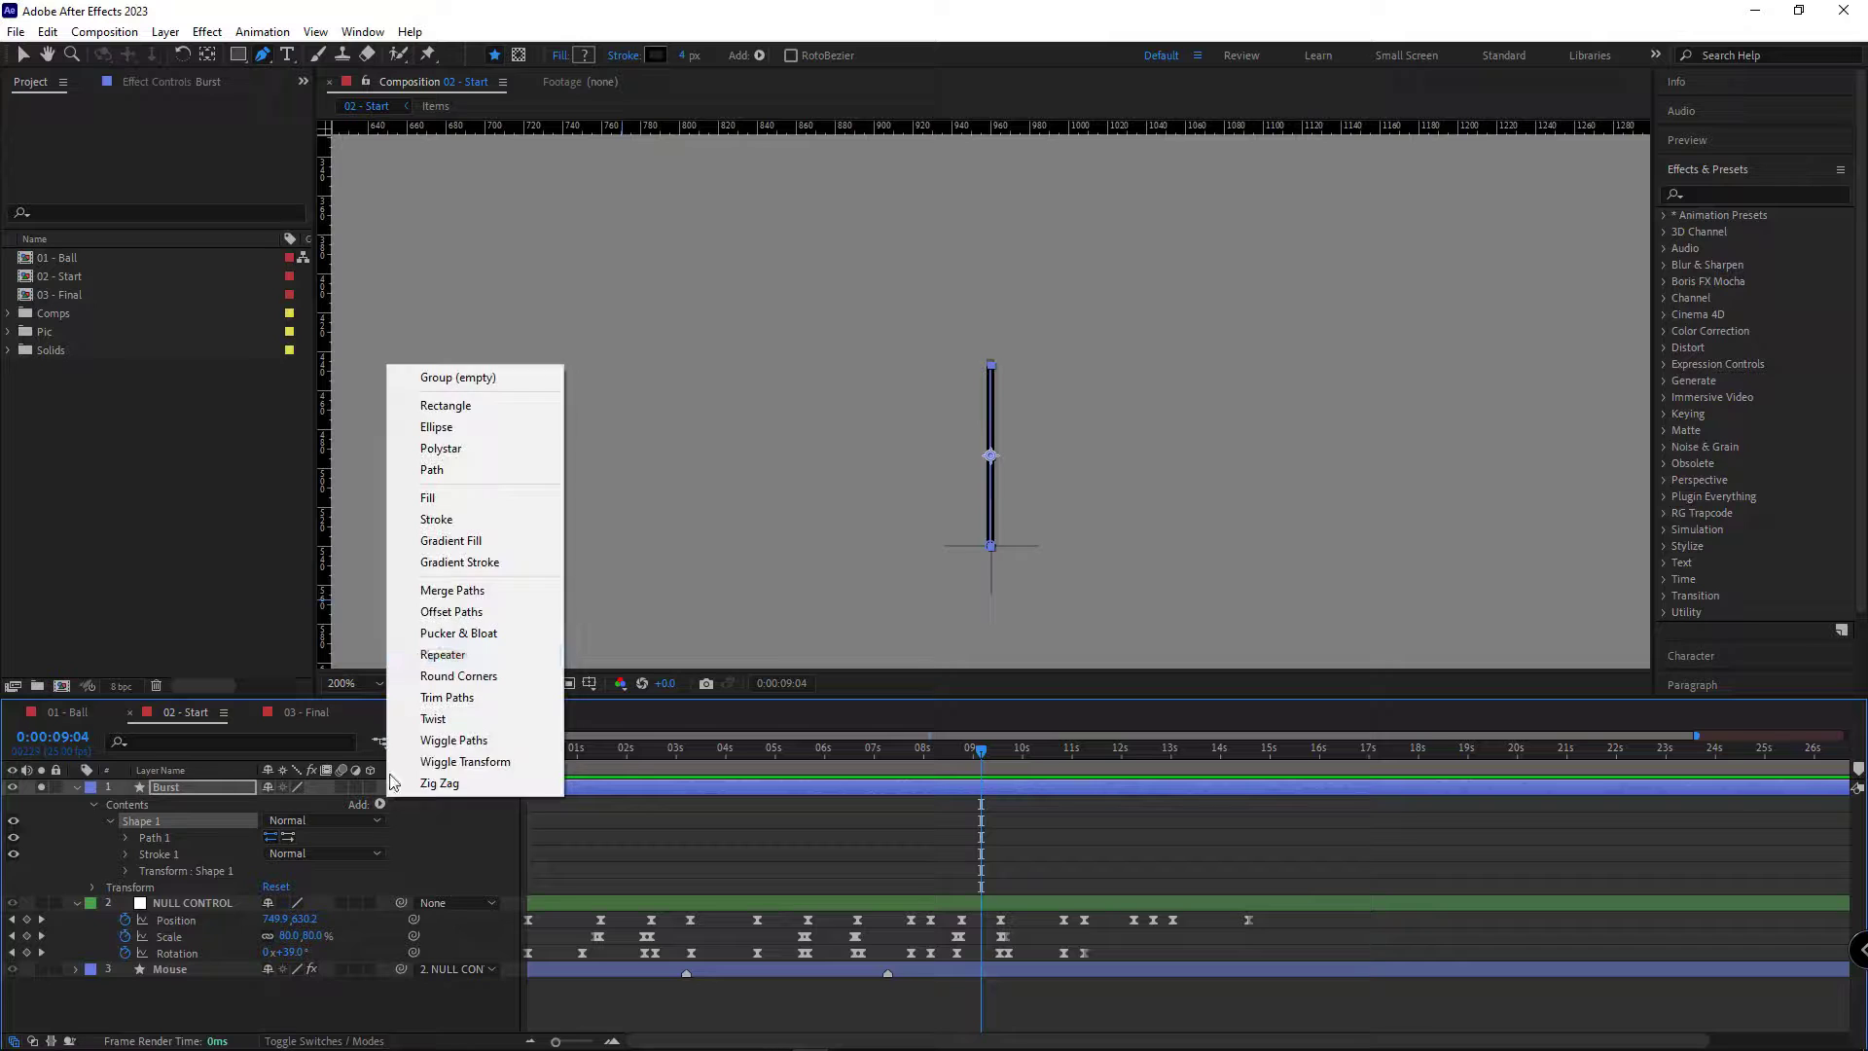
pyautogui.click(443, 654)
pyautogui.click(125, 870)
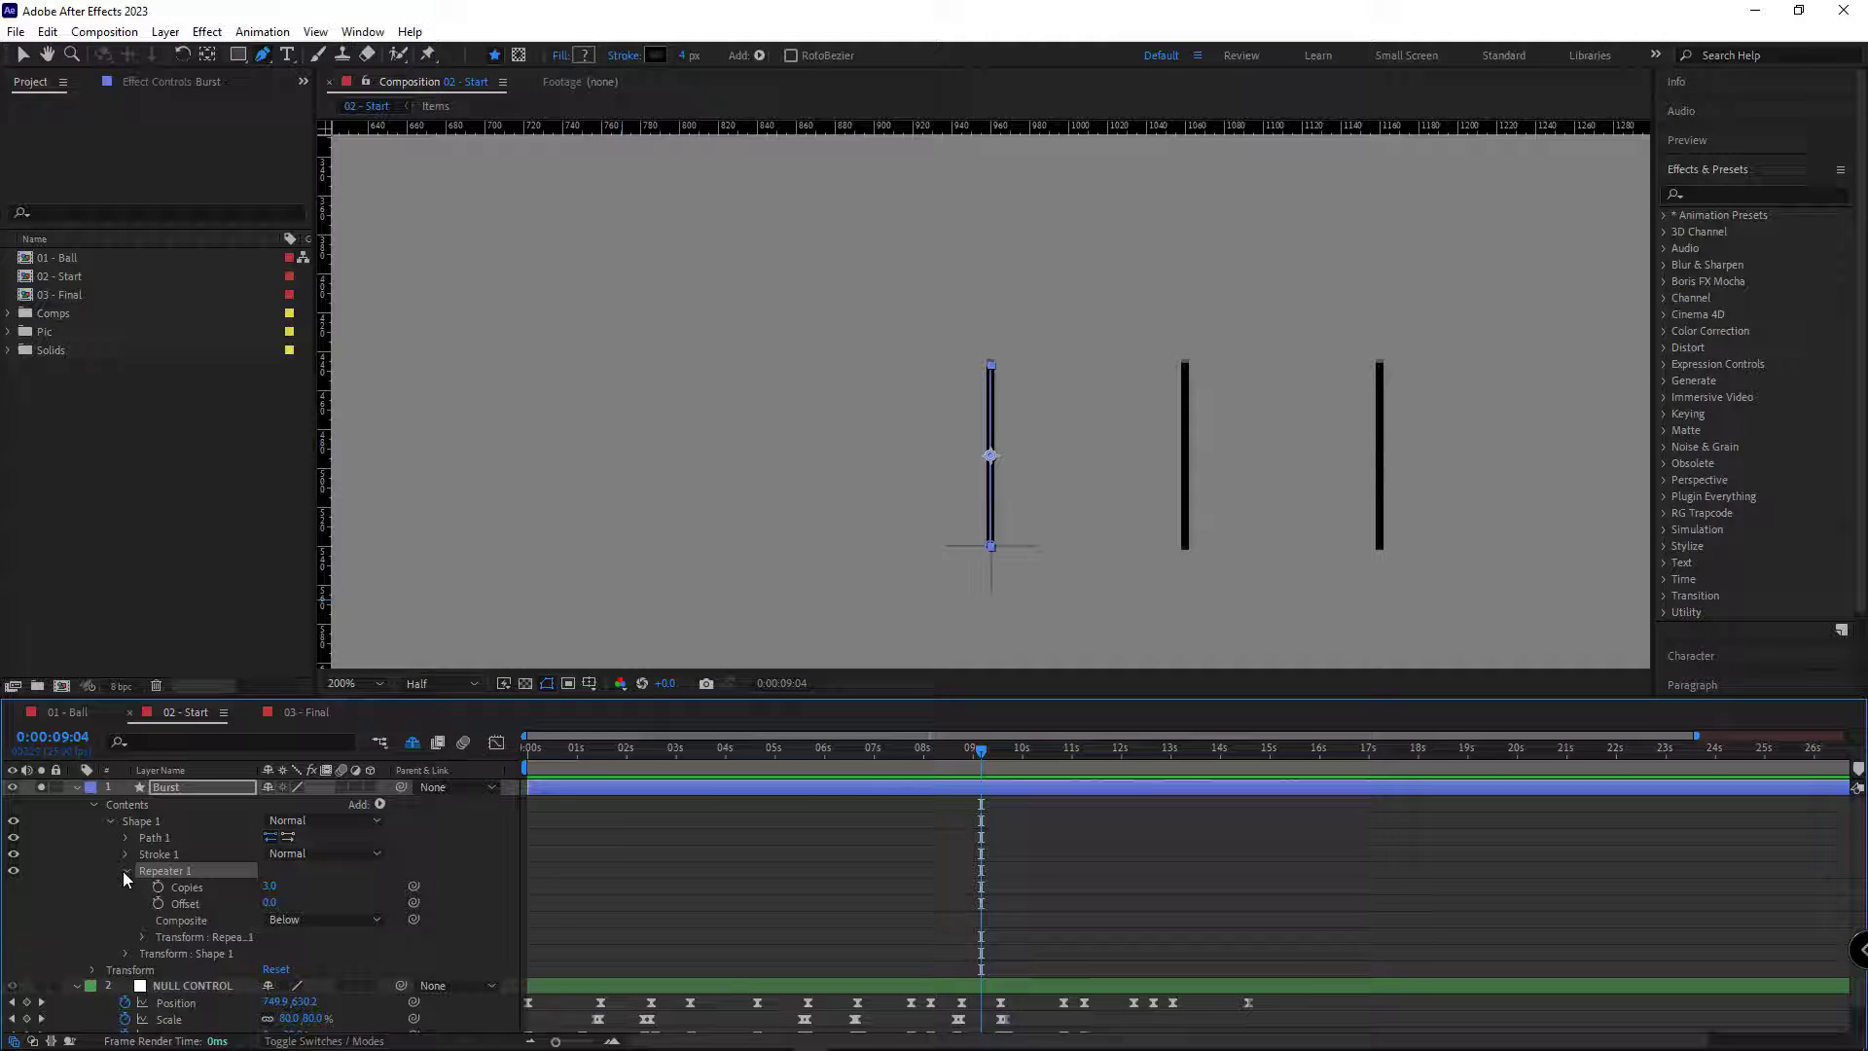
pyautogui.click(268, 887)
pyautogui.press('Return')
pyautogui.click(291, 893)
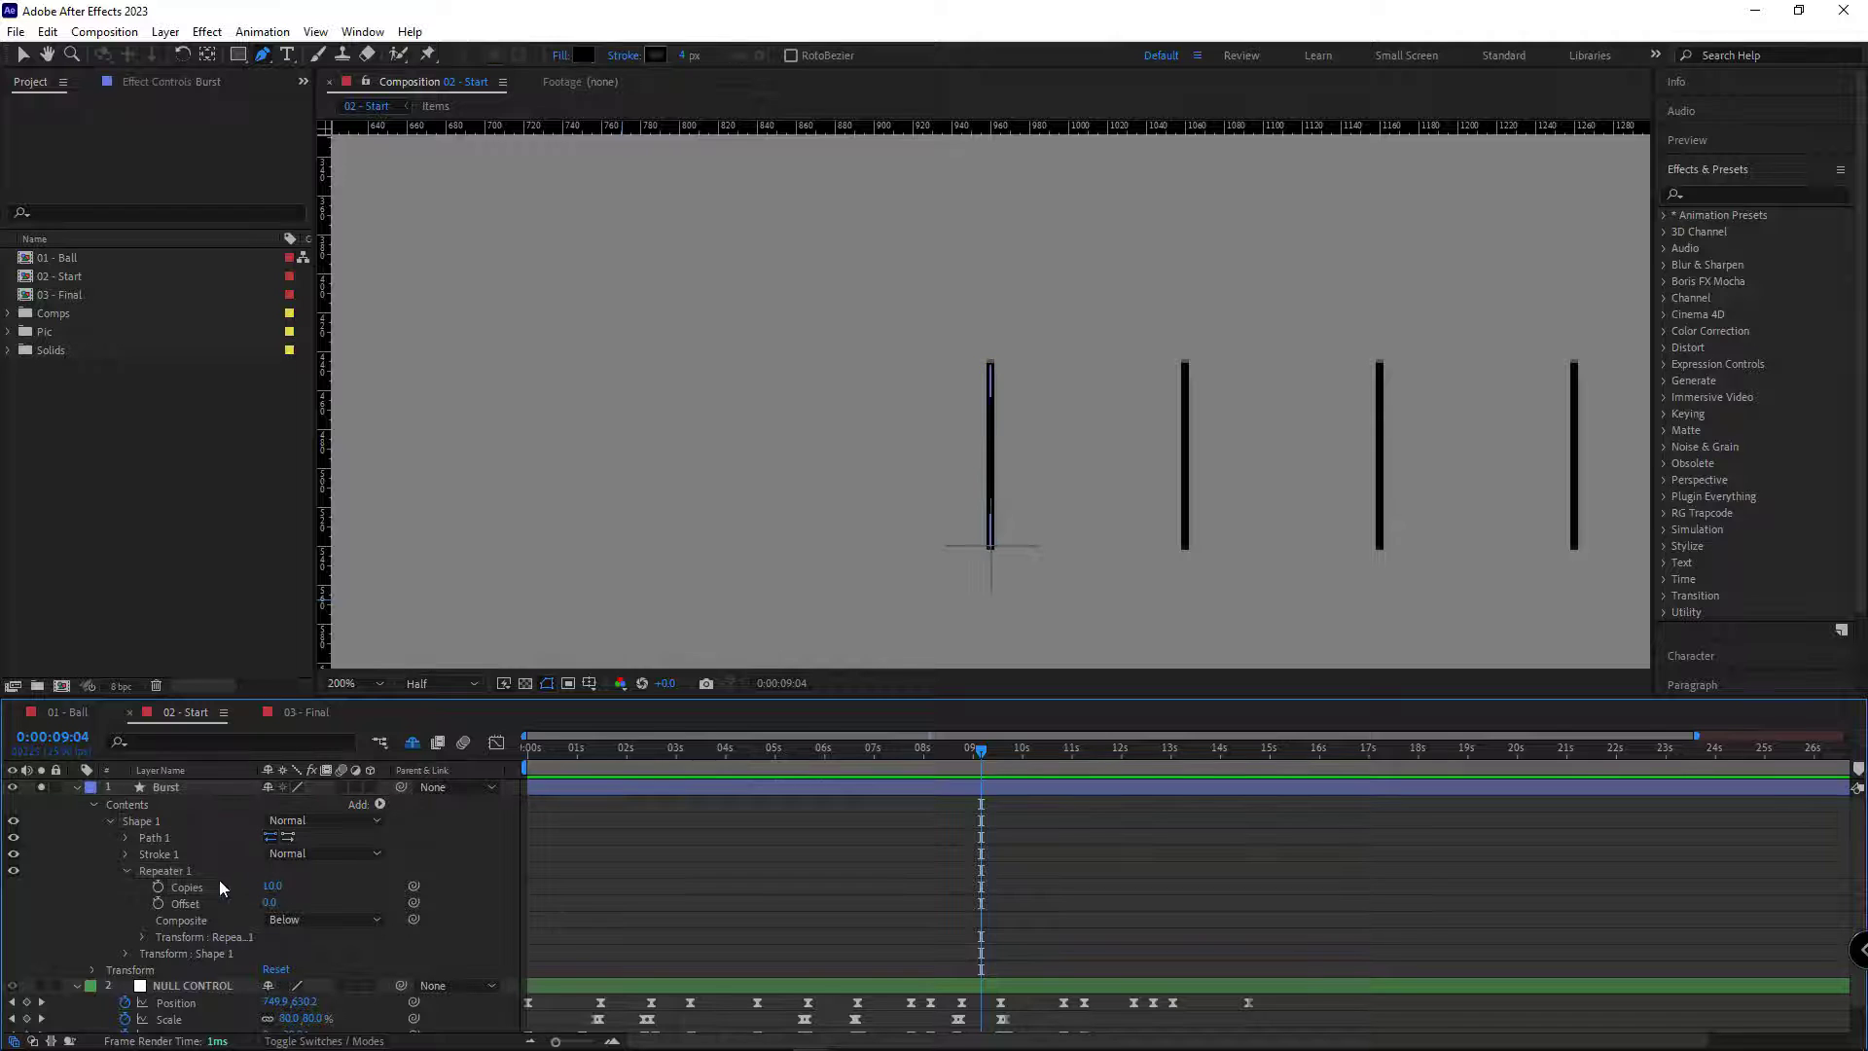
# Set the Repeater transform Position to 0 and Rotation to 36° to fan the spokes
pyautogui.click(143, 937)
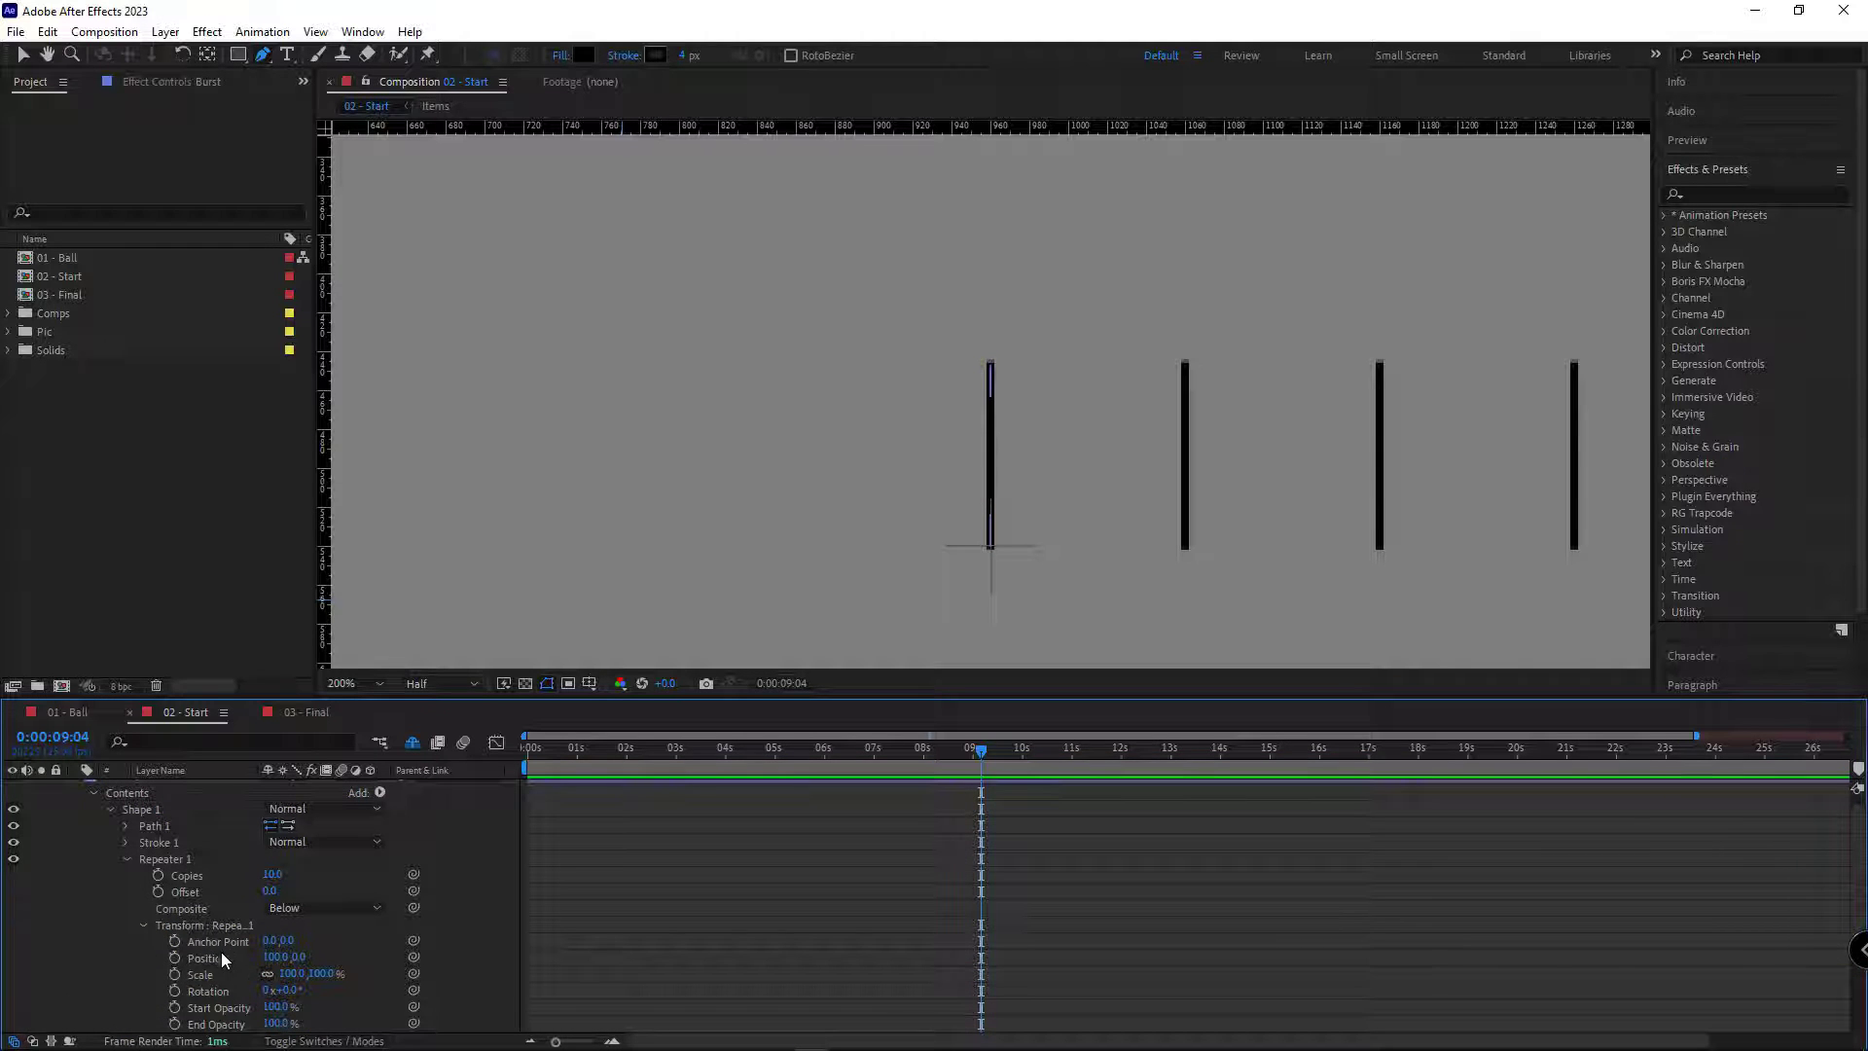
pyautogui.click(227, 957)
pyautogui.click(272, 956)
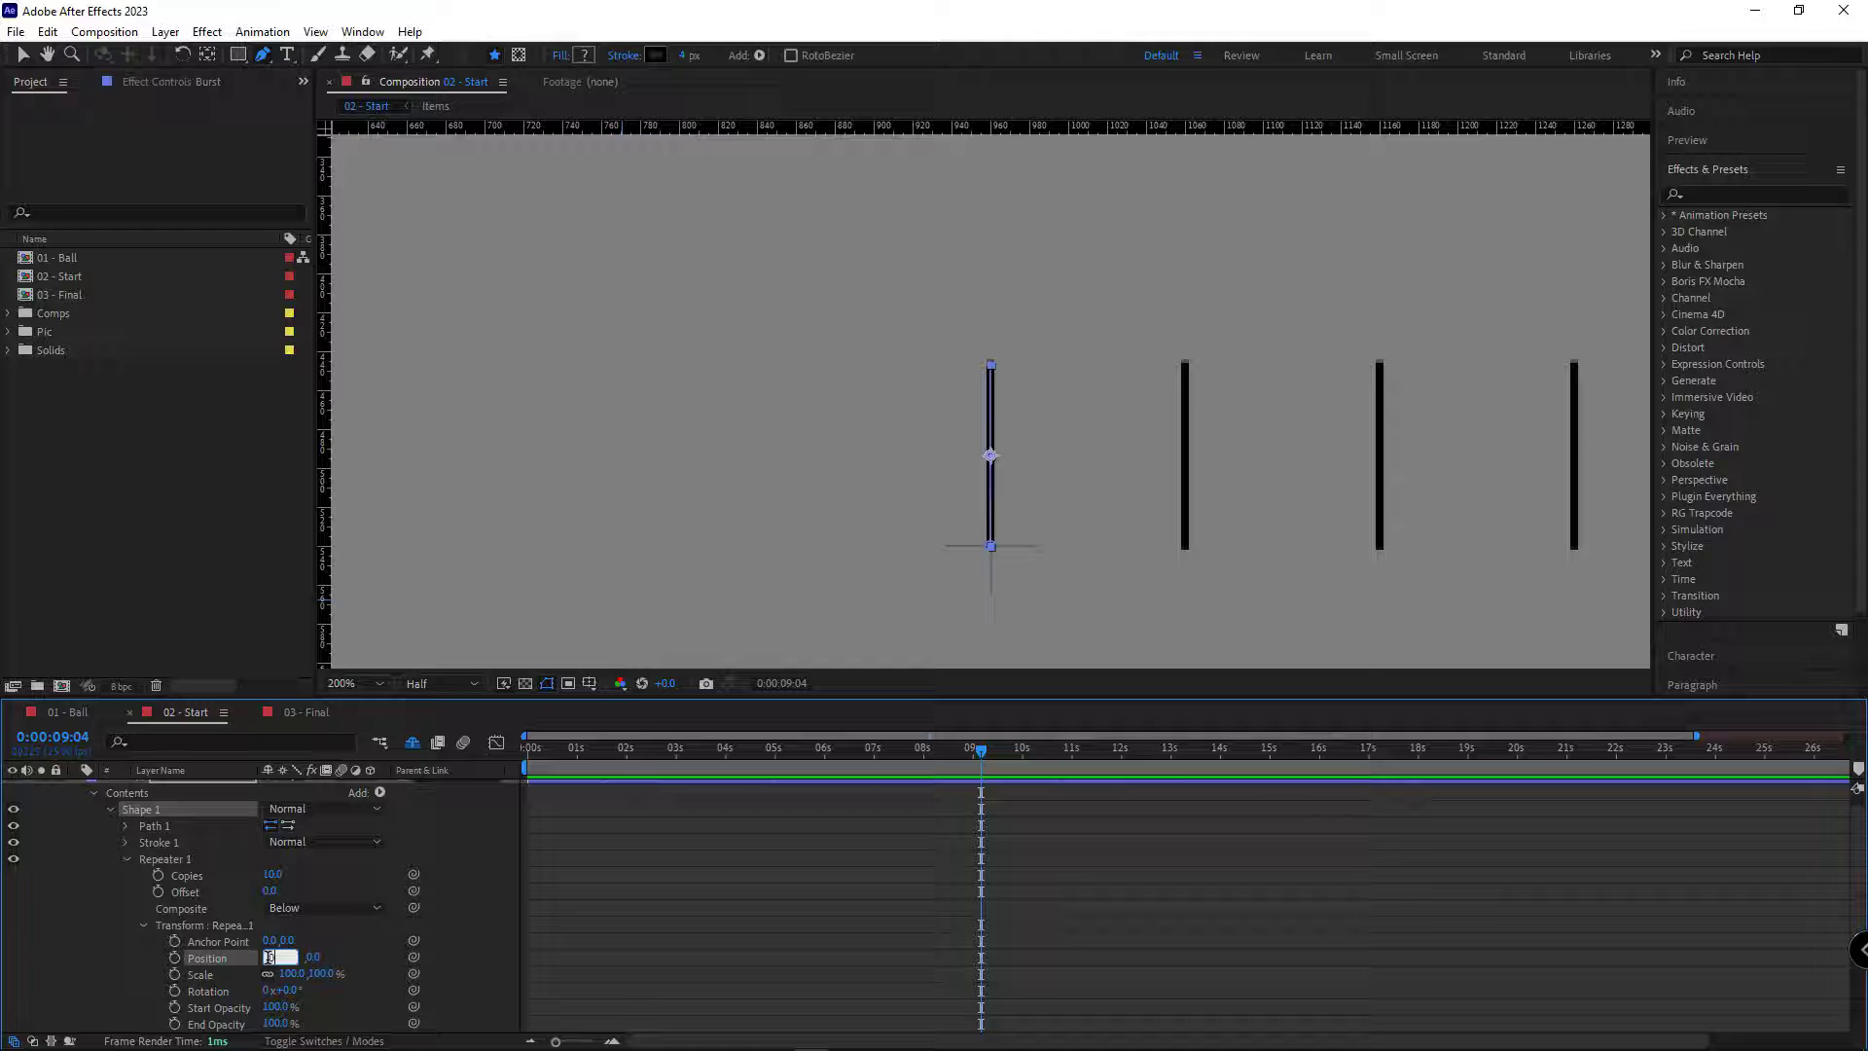
pyautogui.write('0')
pyautogui.press('Return')
pyautogui.moveTo(270, 989); pyautogui.dragTo(321, 990)
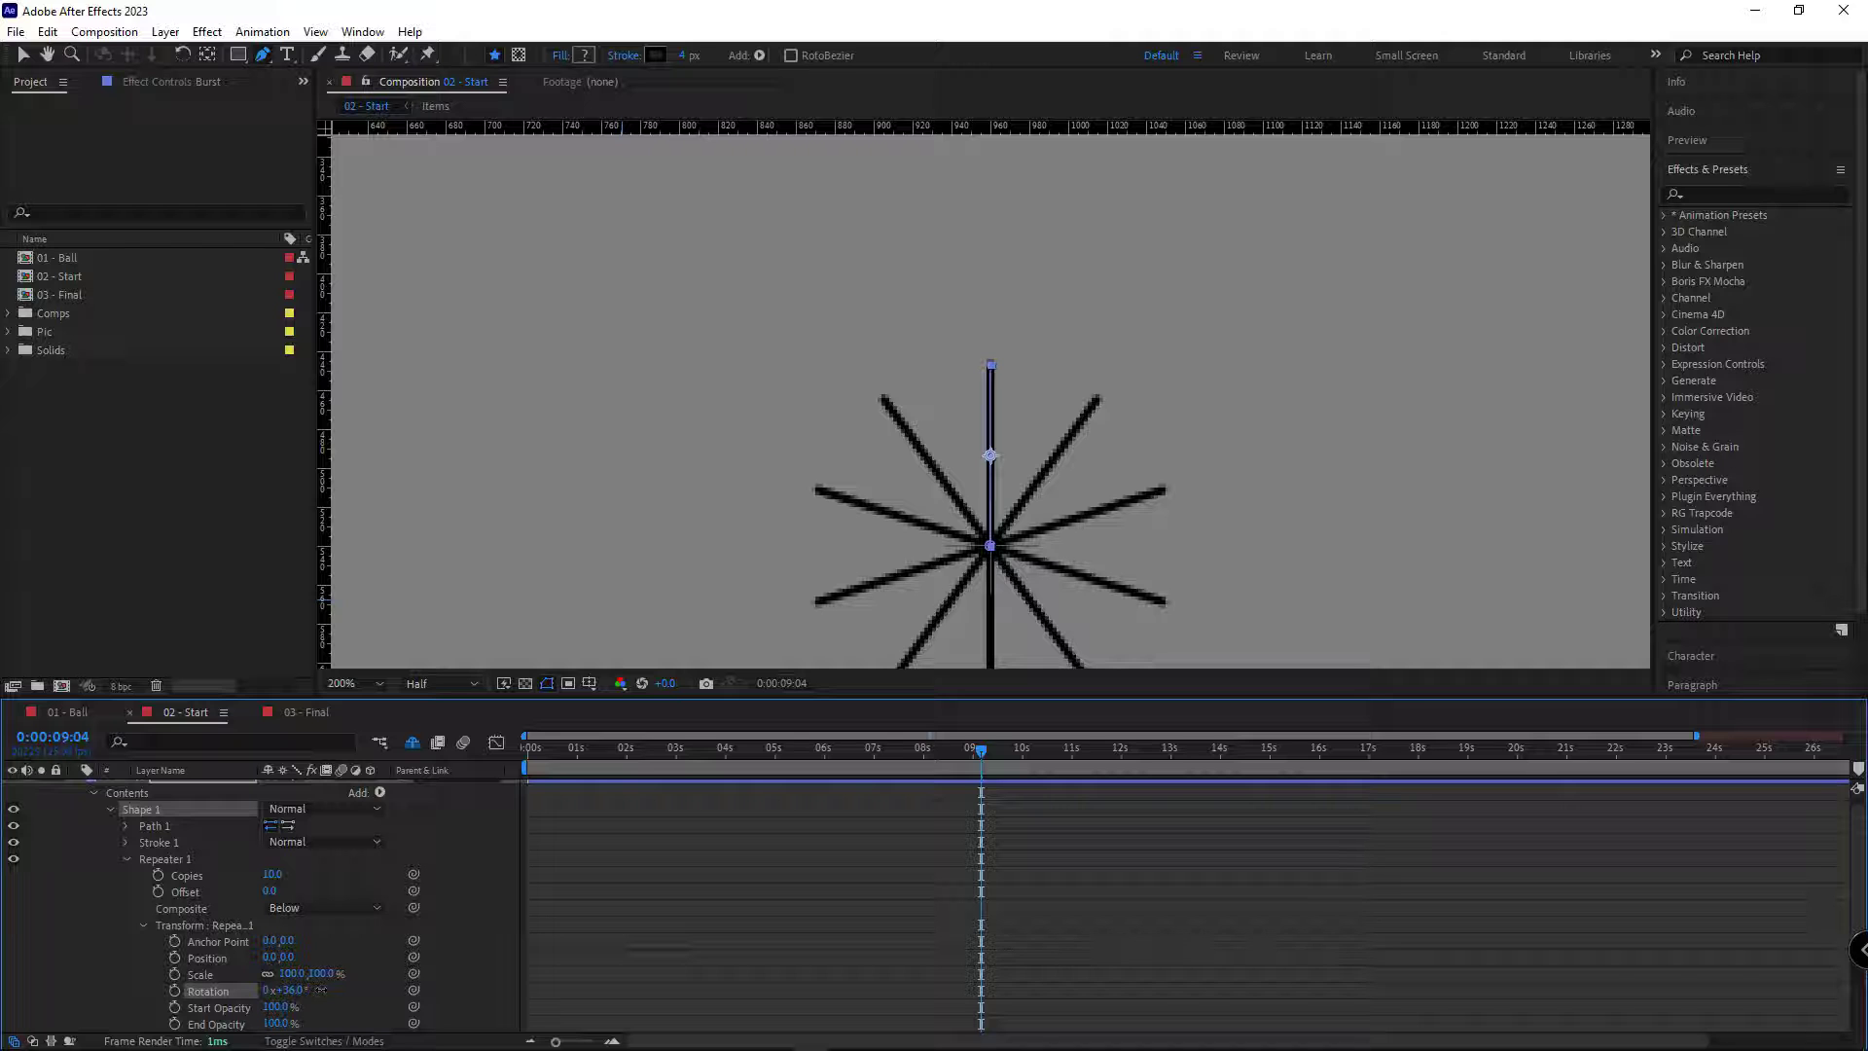
pyautogui.click(335, 994)
pyautogui.moveTo(626, 554); pyautogui.dragTo(613, 400)
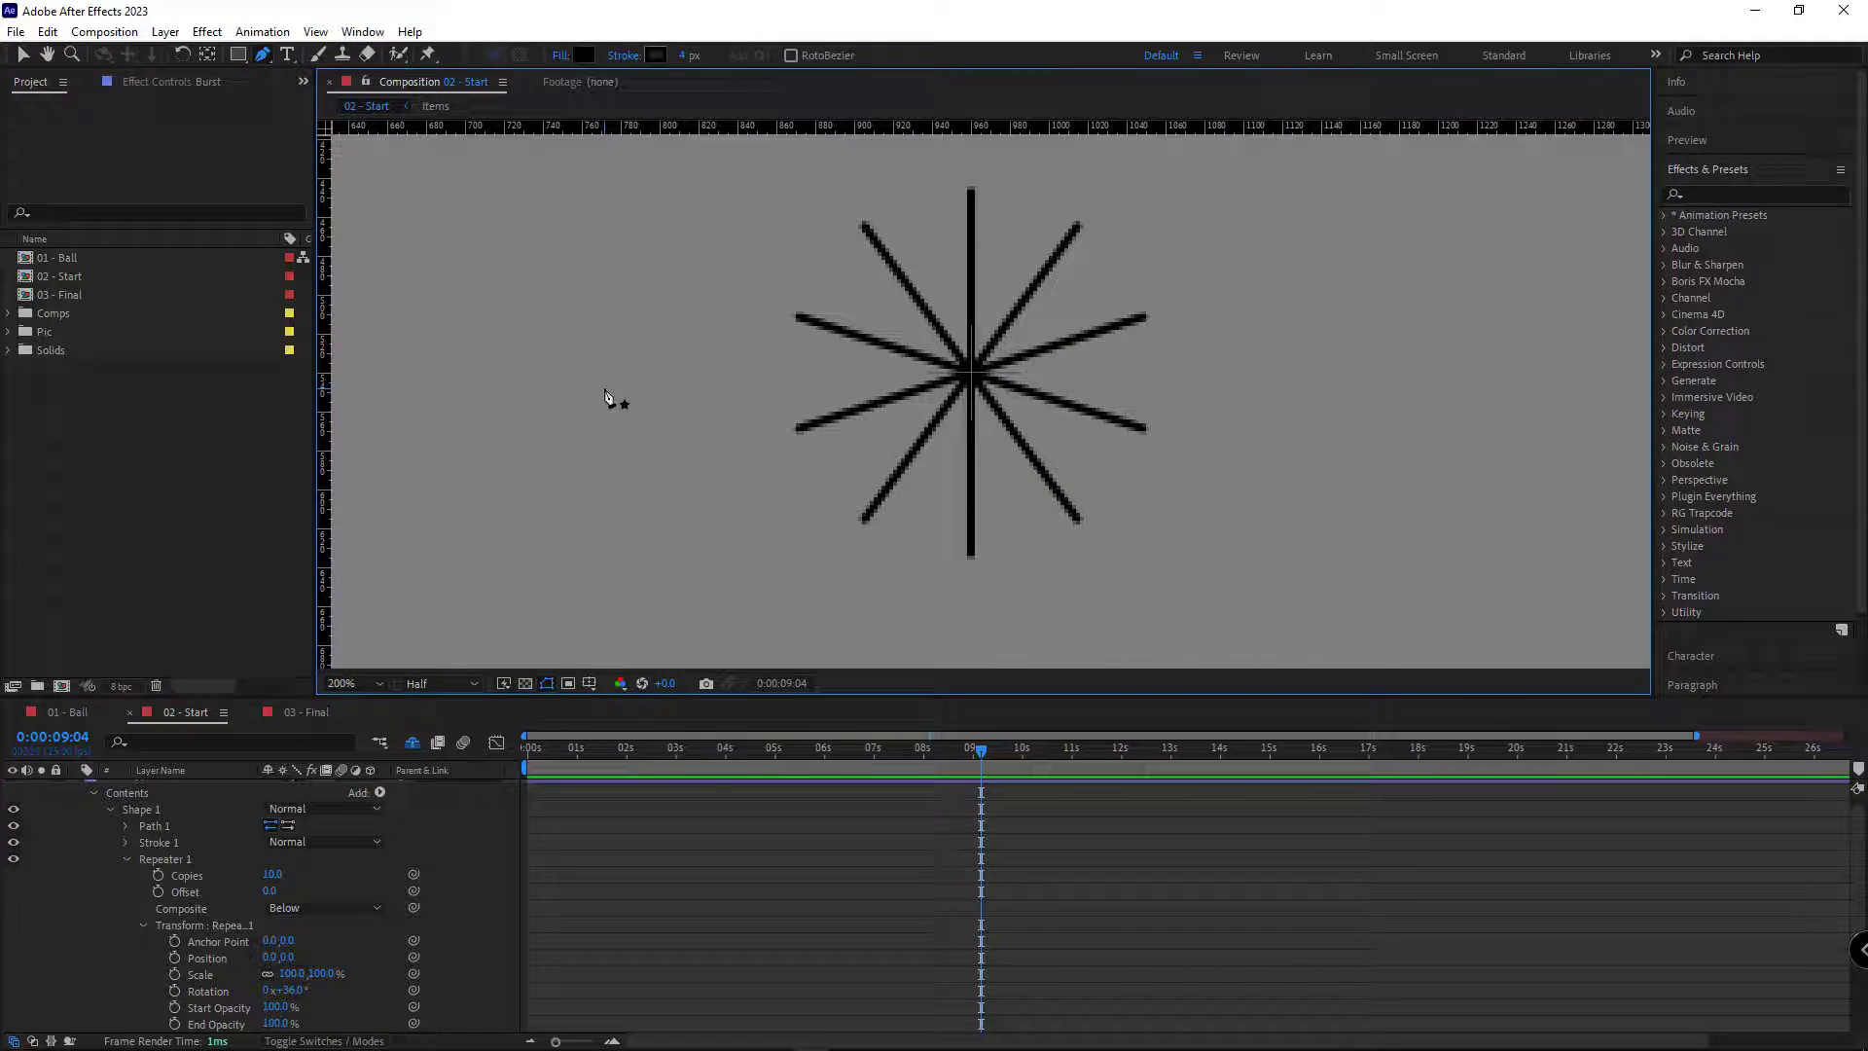
pyautogui.click(121, 860)
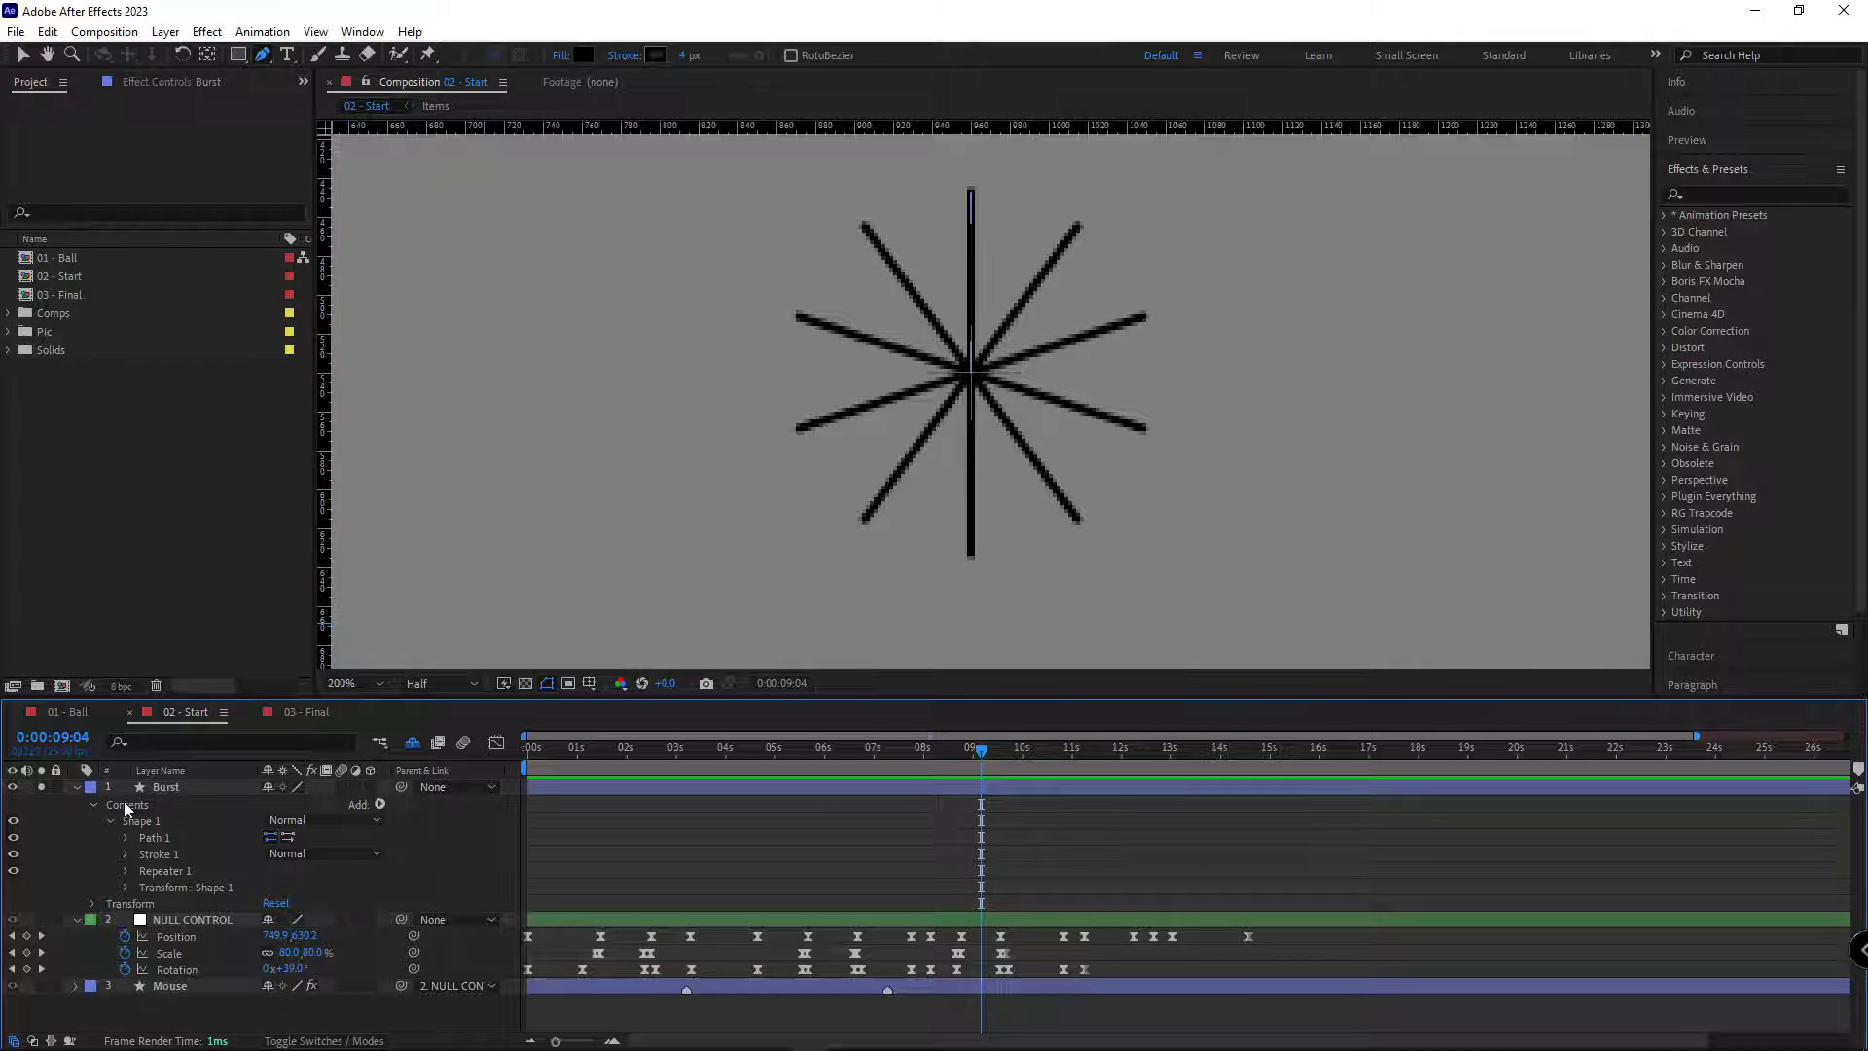
# Add Trim Paths to Shape 1 and set its End to 0% at the first frame
pyautogui.click(141, 820)
pyautogui.click(380, 804)
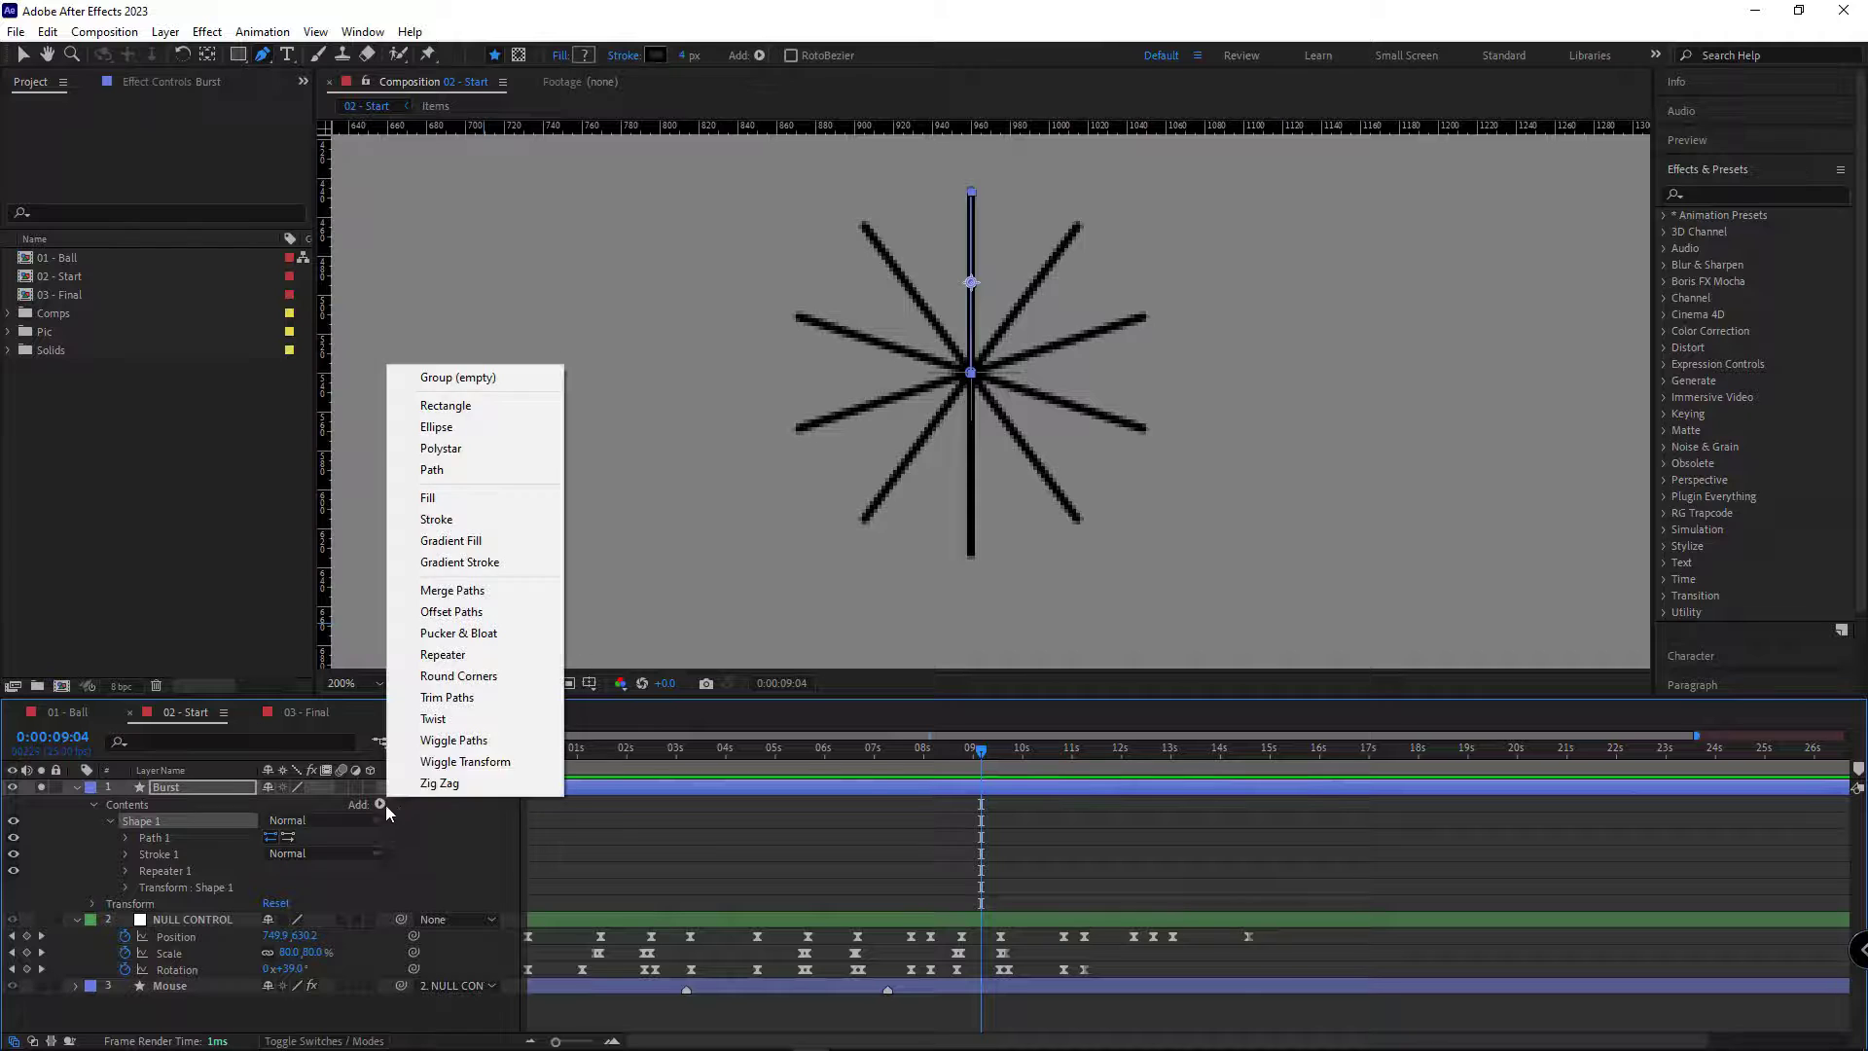
pyautogui.click(443, 697)
pyautogui.click(120, 855)
pyautogui.press('Home')
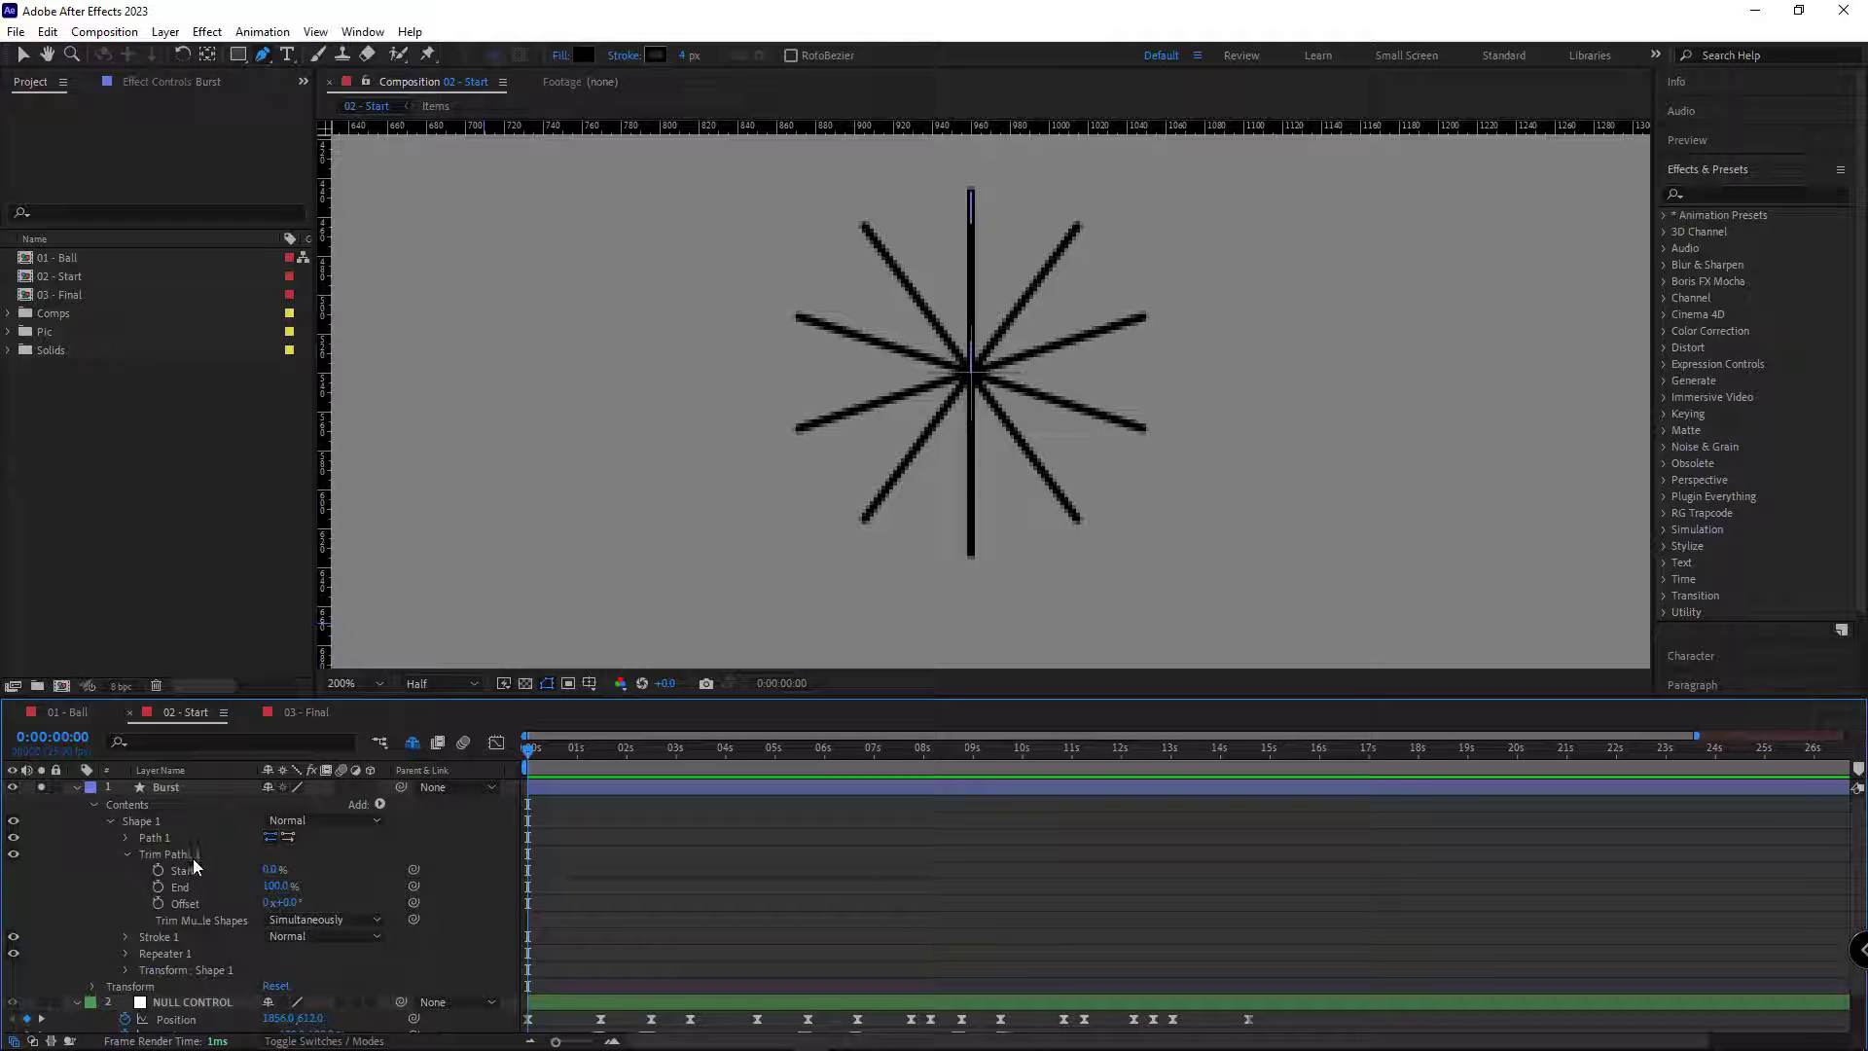
pyautogui.click(279, 886)
pyautogui.press('Return')
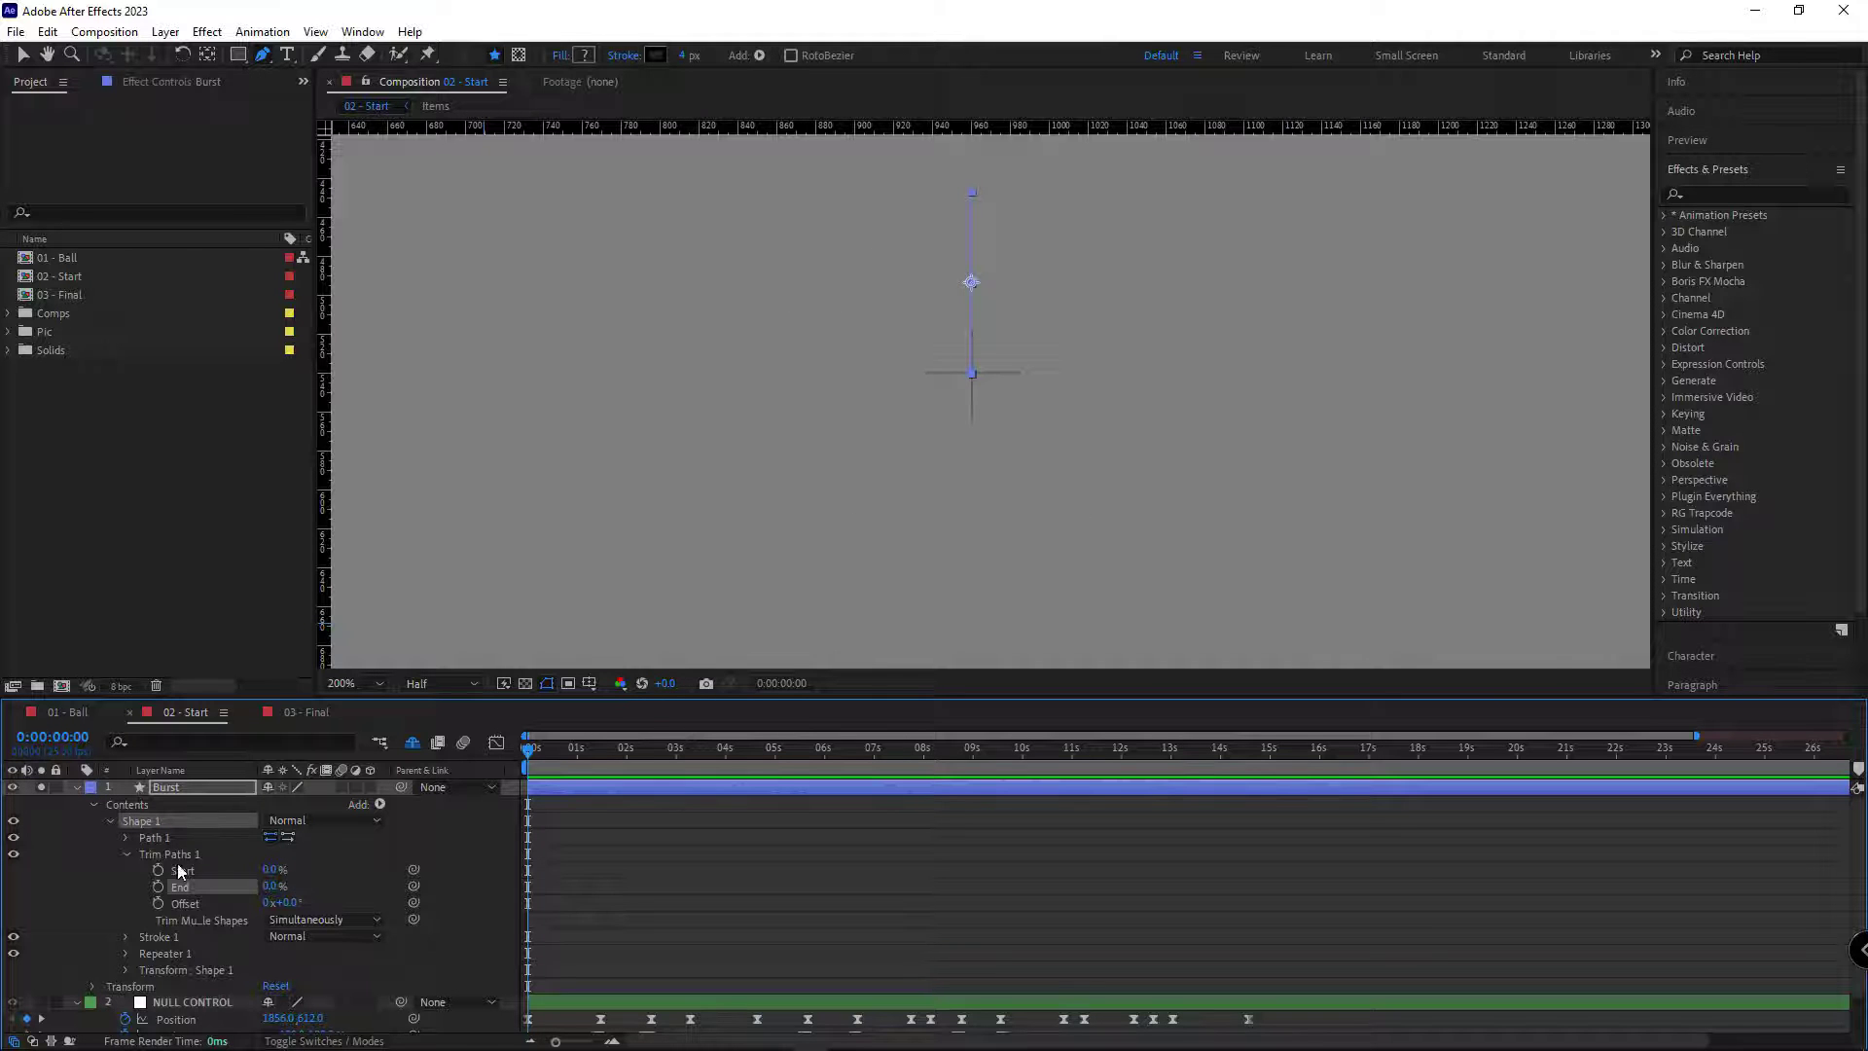
# Keyframe Trim Paths Start and End at frame 0, then raise both to 100% at frame 5
pyautogui.click(159, 870)
pyautogui.click(158, 886)
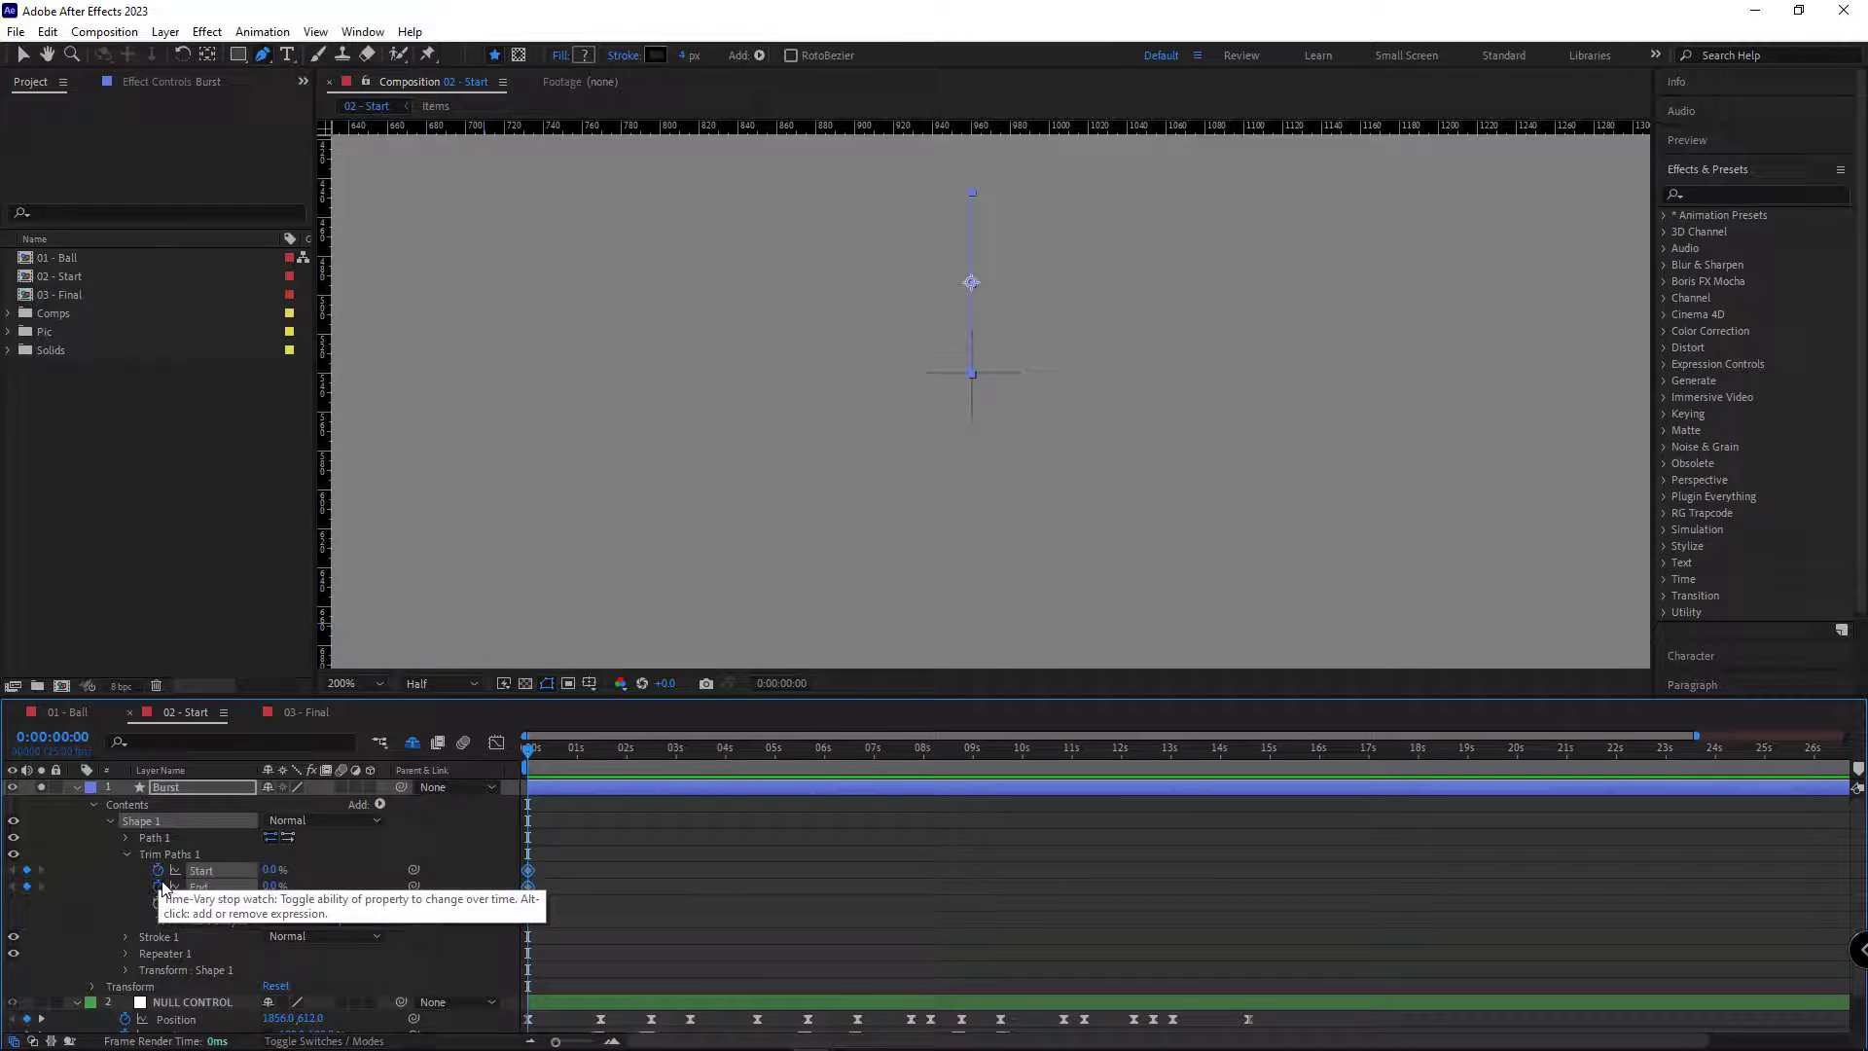
pyautogui.press('pagedown')
pyautogui.press('pagedown')
pyautogui.press('pagedown')
pyautogui.press('pagedown')
pyautogui.press('pagedown')
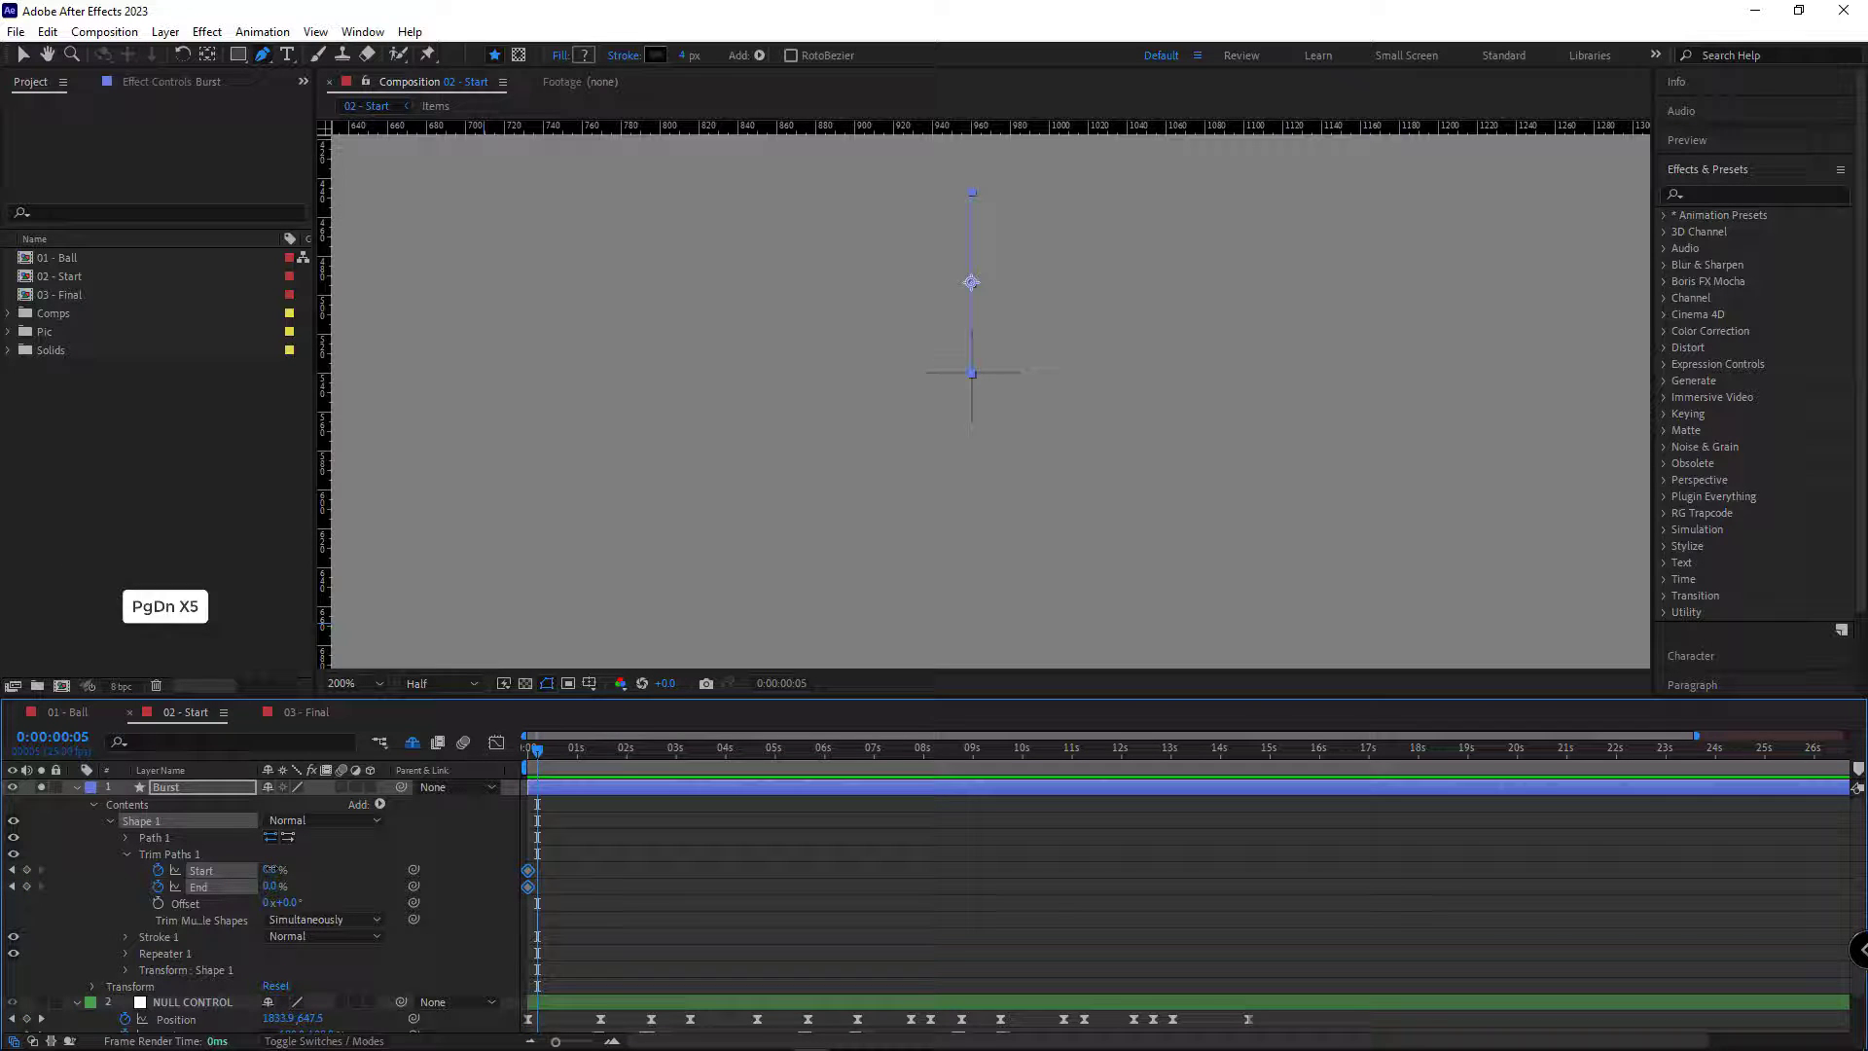
pyautogui.moveTo(272, 871); pyautogui.dragTo(331, 888)
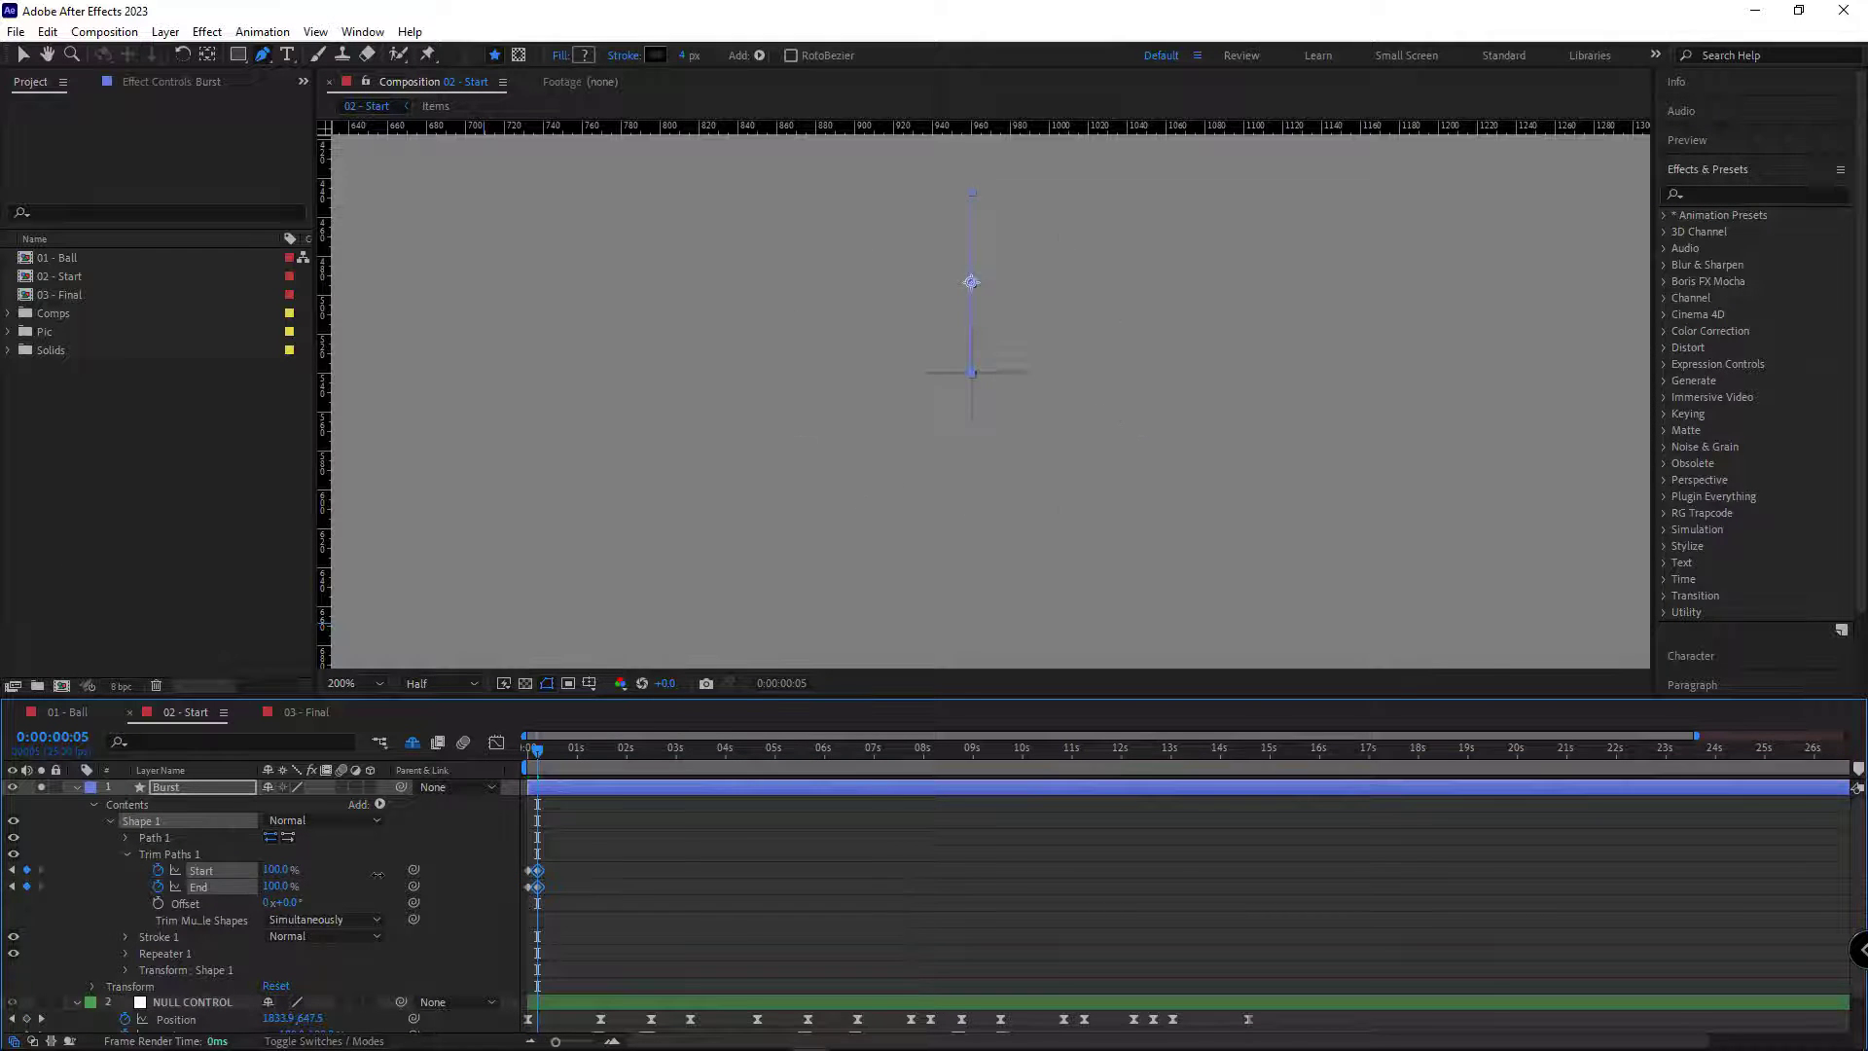
pyautogui.click(564, 893)
# Apply Easy Ease to the frame-5 keyframes, shift the End keys slightly later, and preview
pyautogui.moveTo(549, 872); pyautogui.dragTo(533, 893)
pyautogui.rightClick(532, 889)
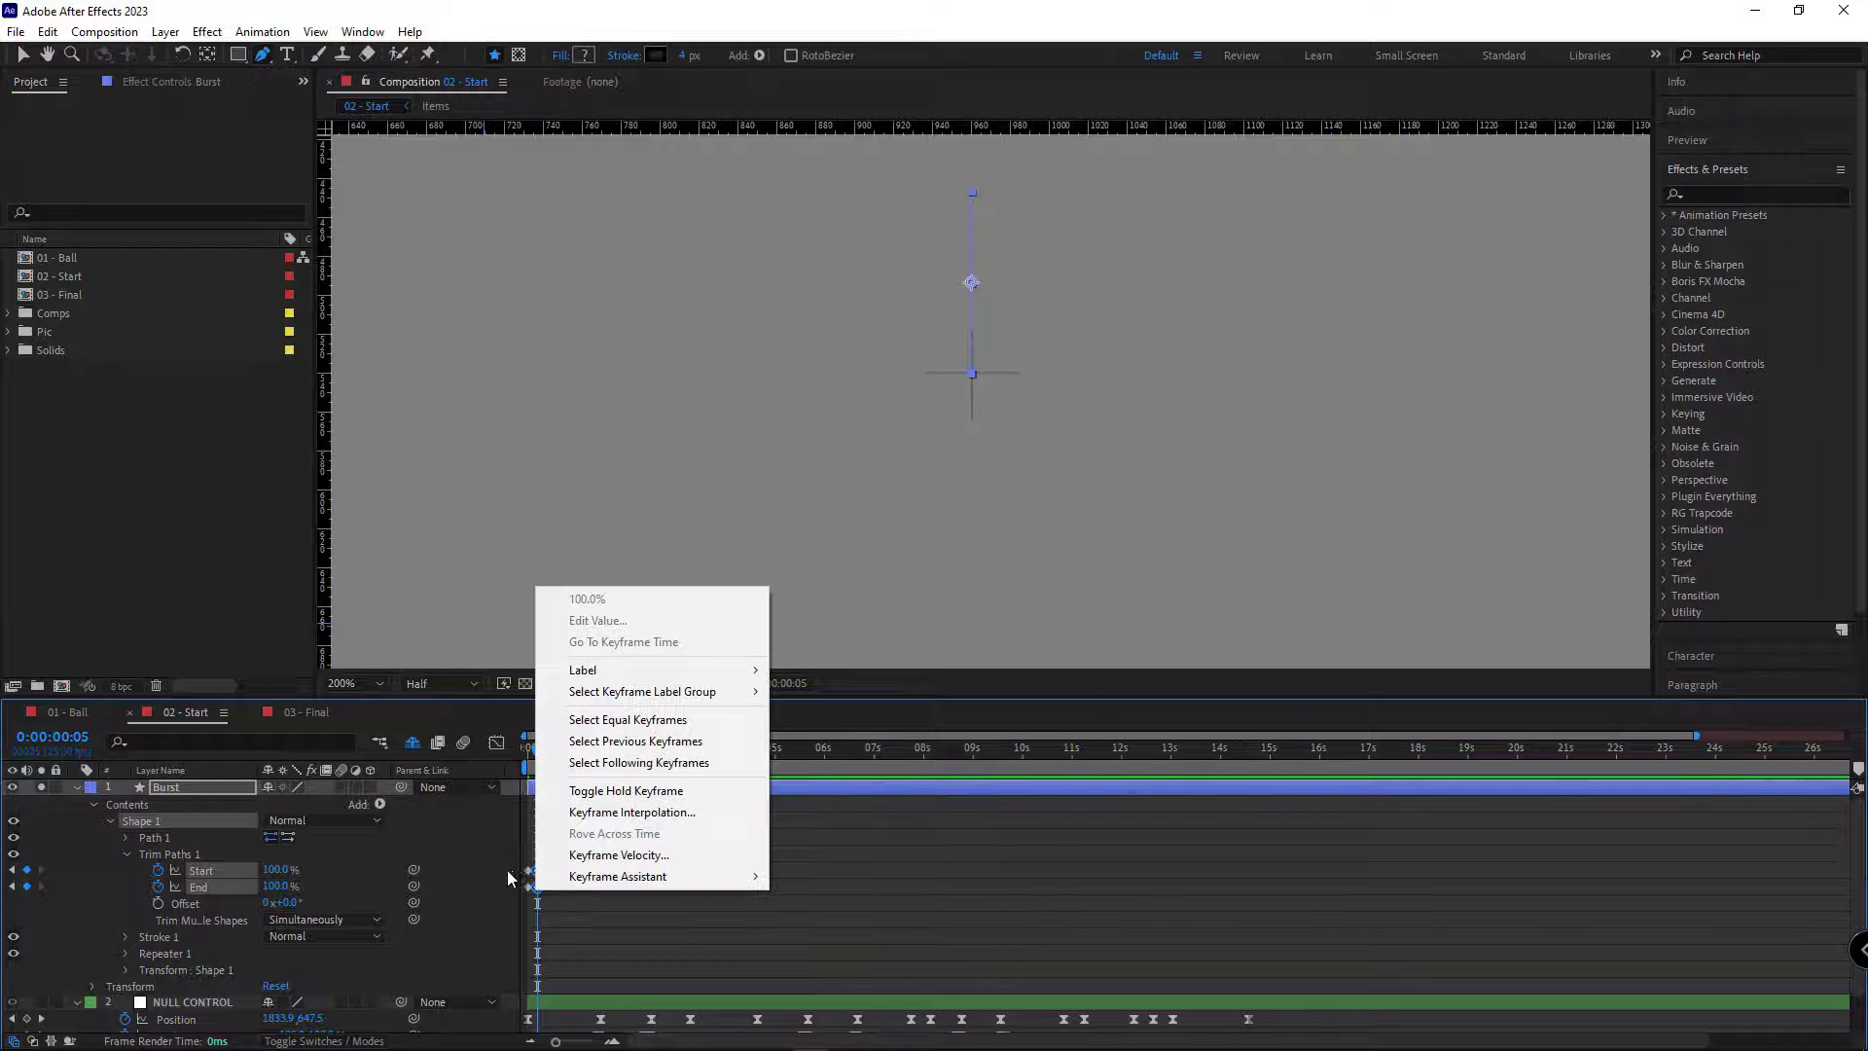
pyautogui.moveTo(632, 876)
pyautogui.click(885, 746)
pyautogui.click(545, 903)
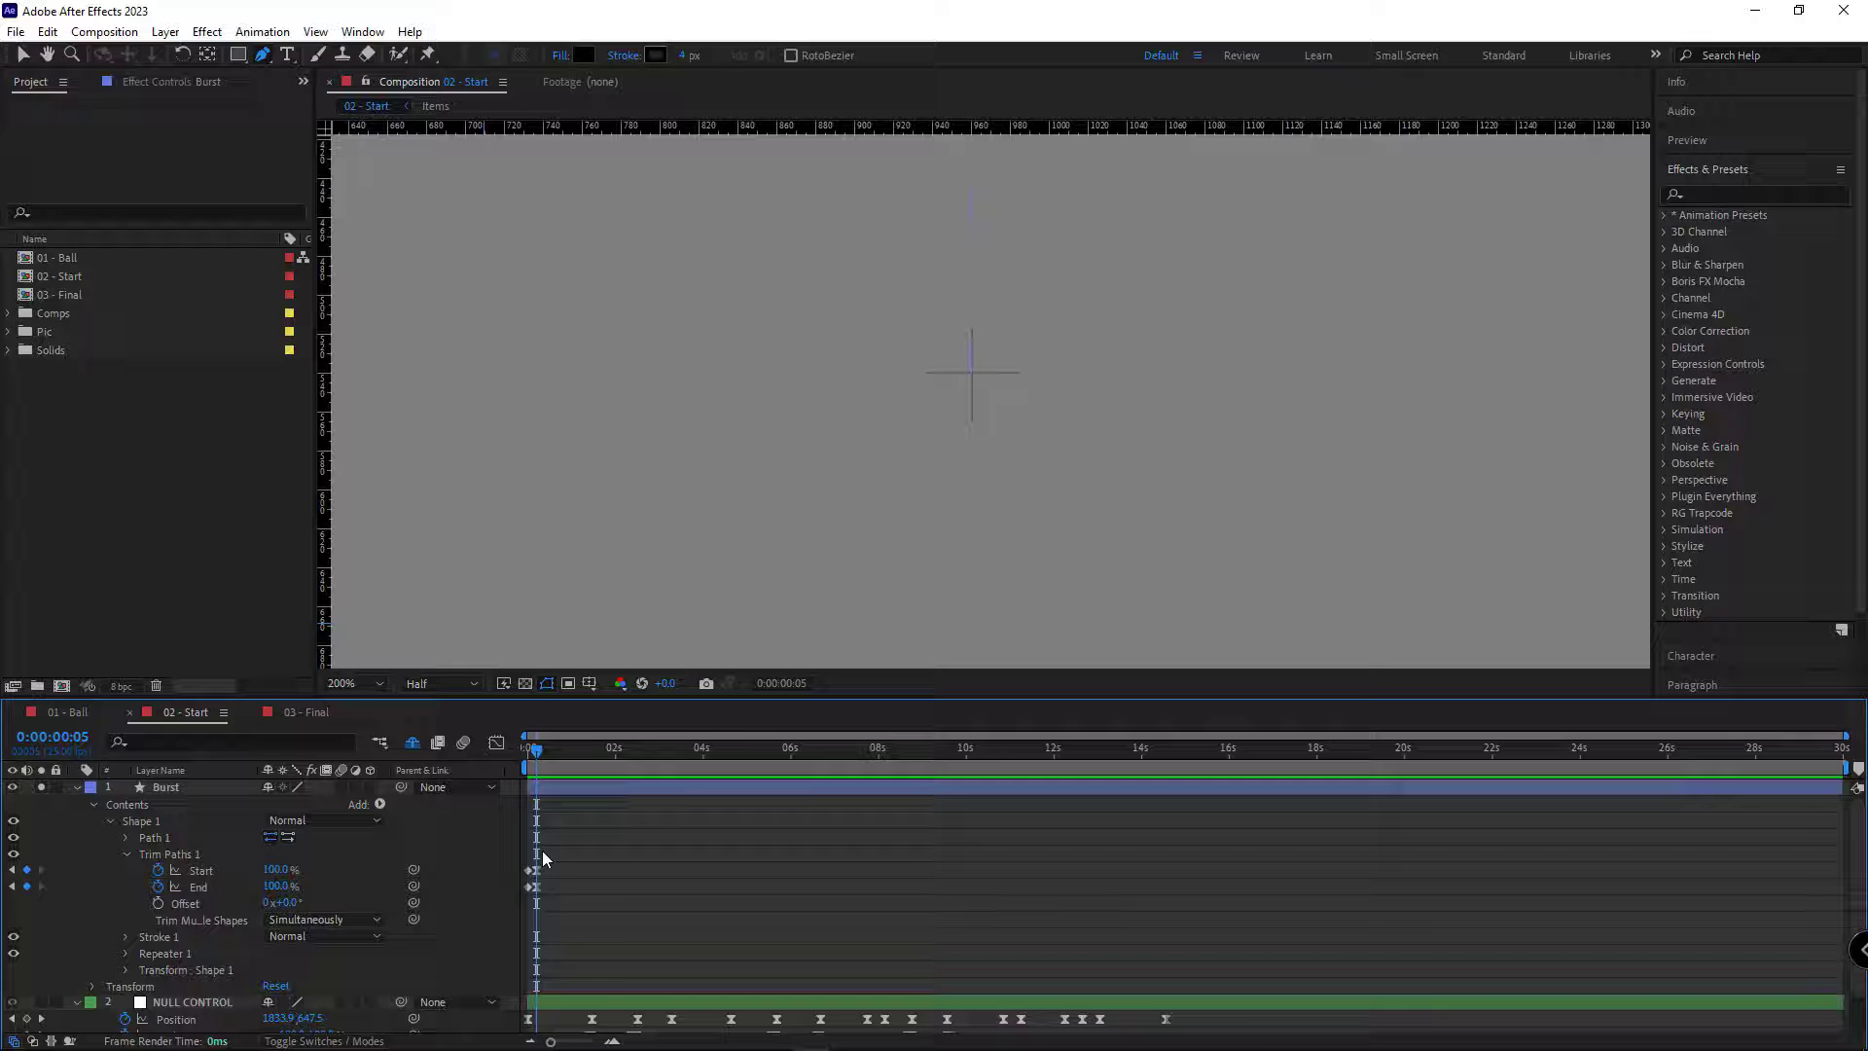
pyautogui.scroll(5, 578, 901)
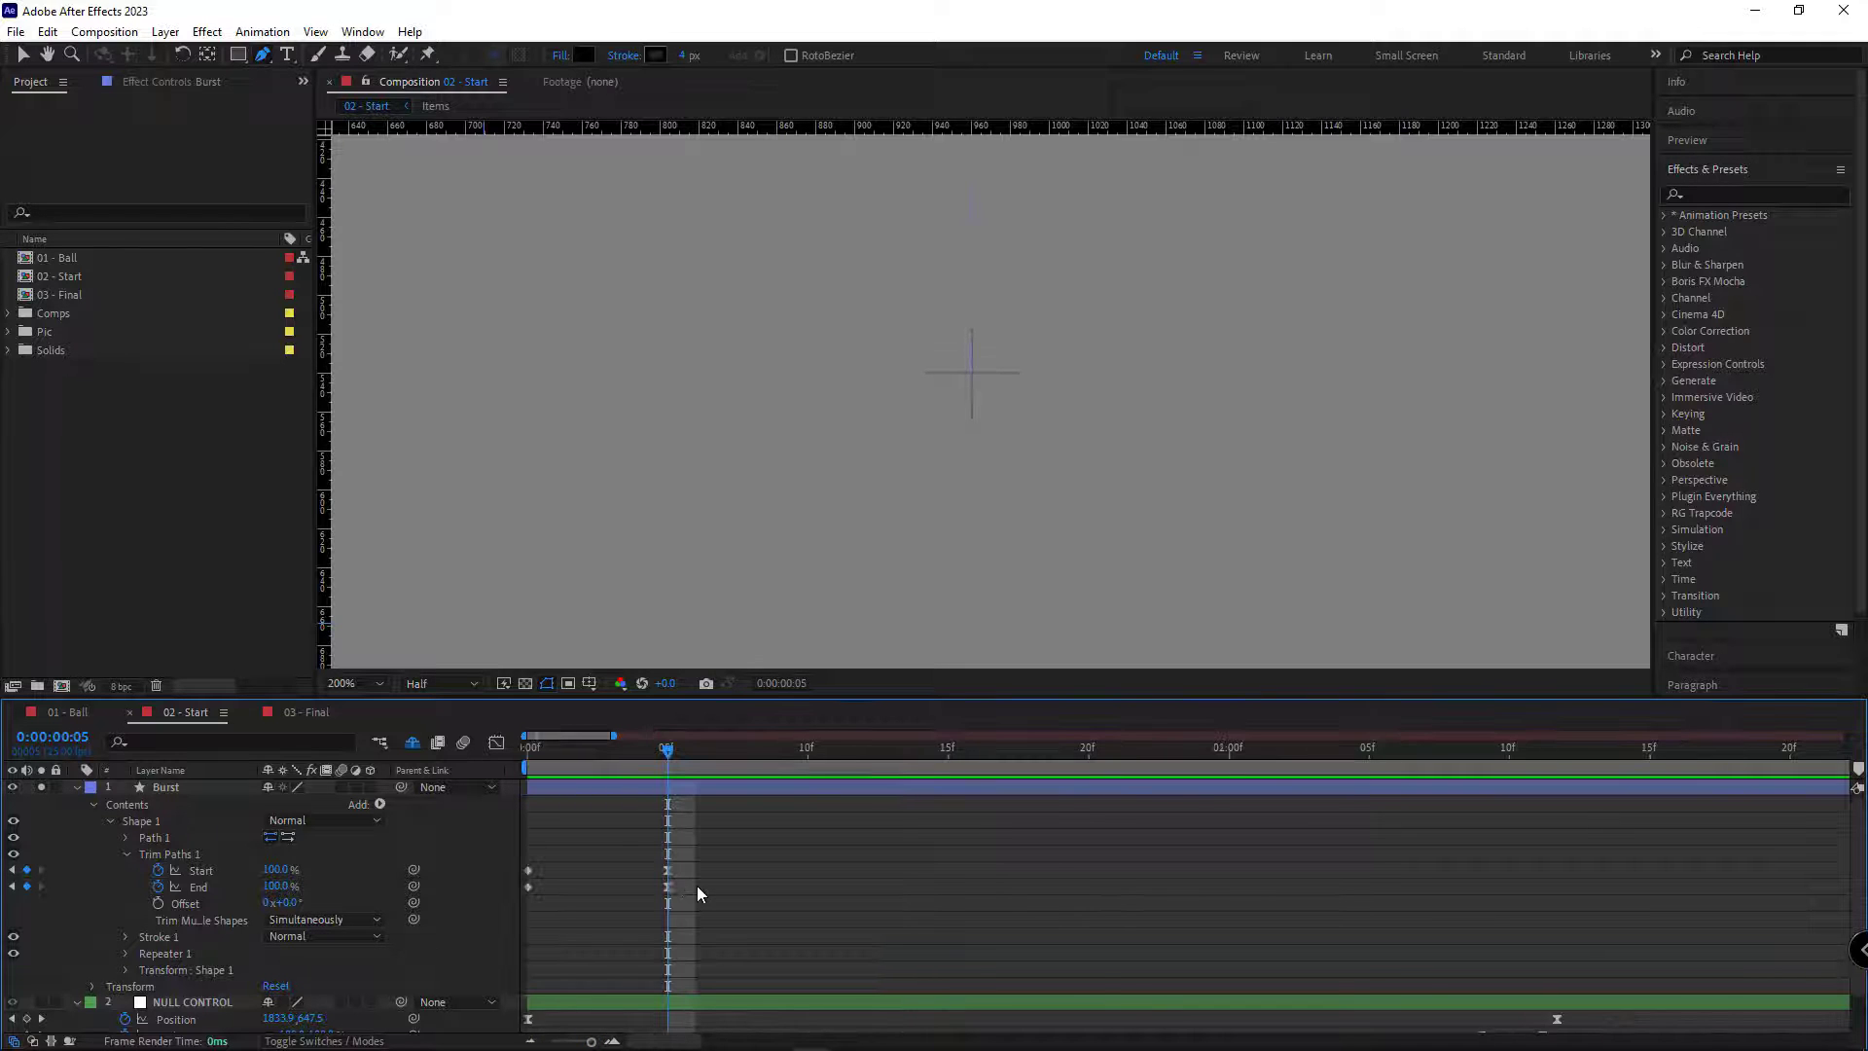
pyautogui.moveTo(701, 889)
pyautogui.mouseDown()
pyautogui.moveTo(519, 888)
pyautogui.moveTo(575, 900)
pyautogui.mouseUp()
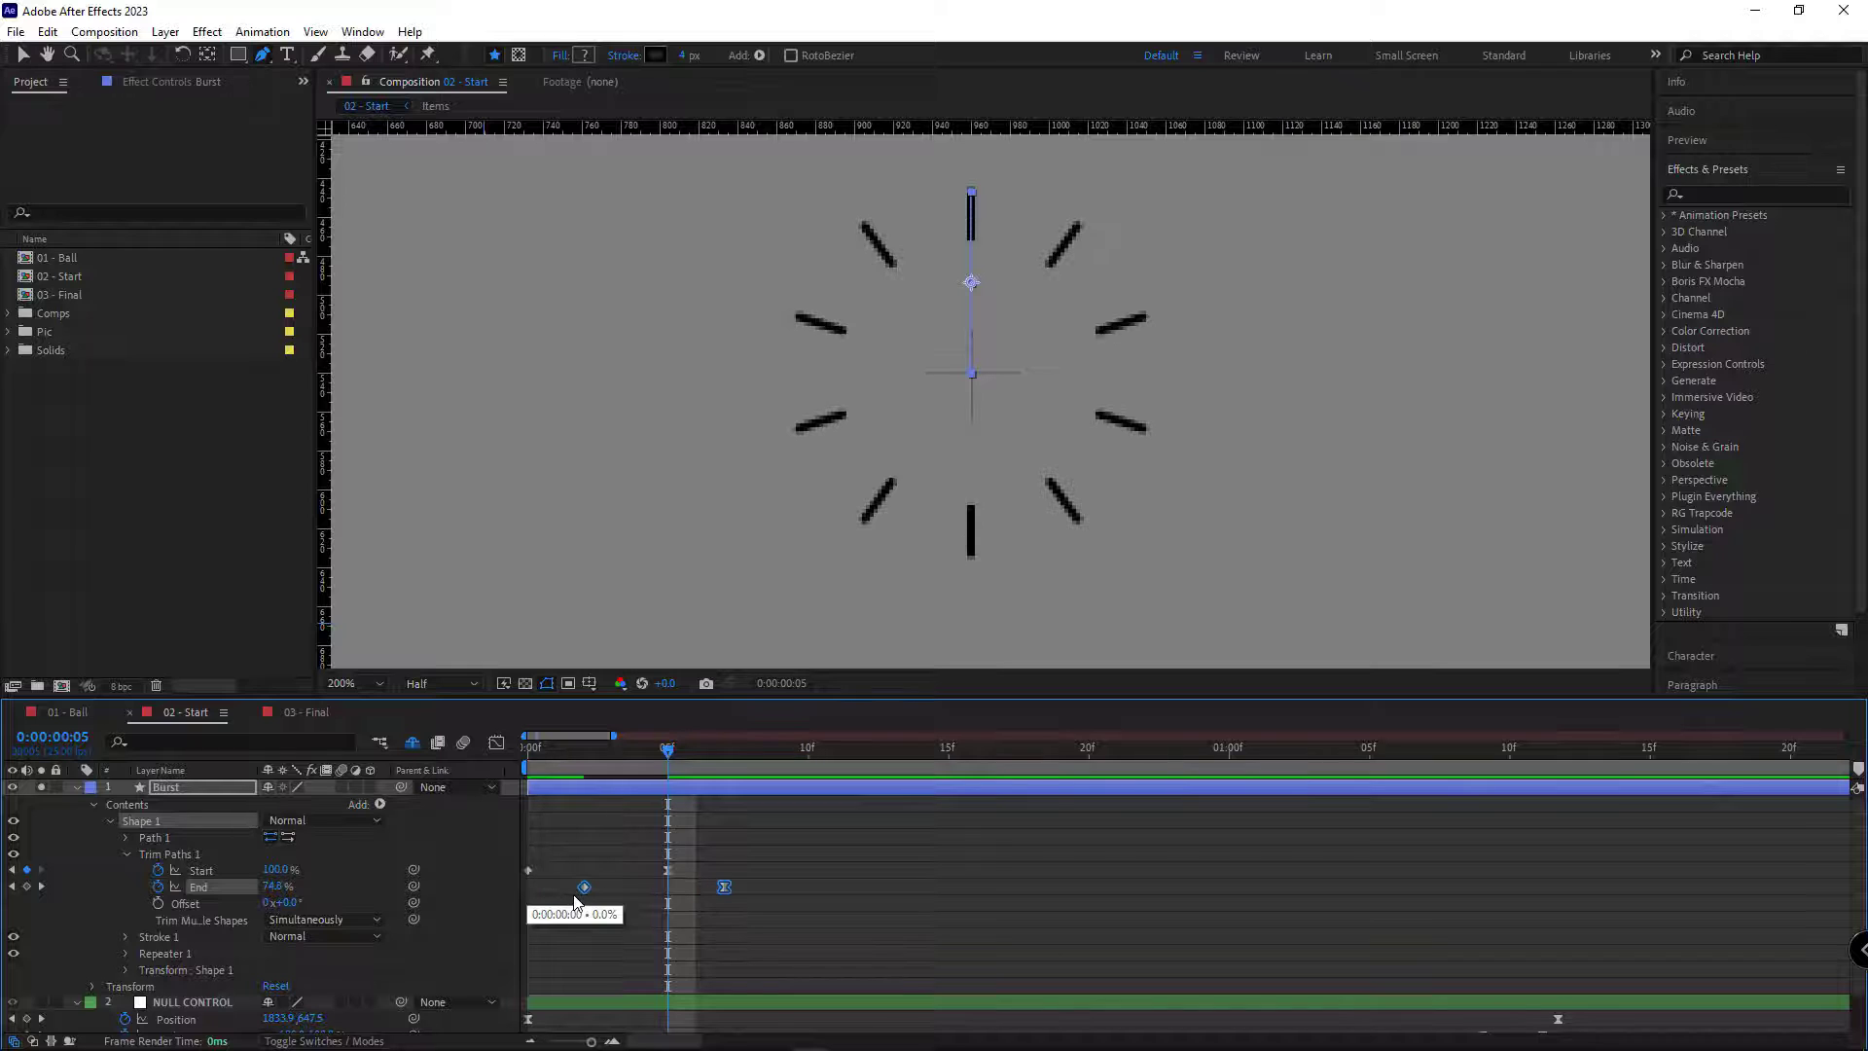
pyautogui.moveTo(658, 754); pyautogui.dragTo(516, 780)
pyautogui.press('space')
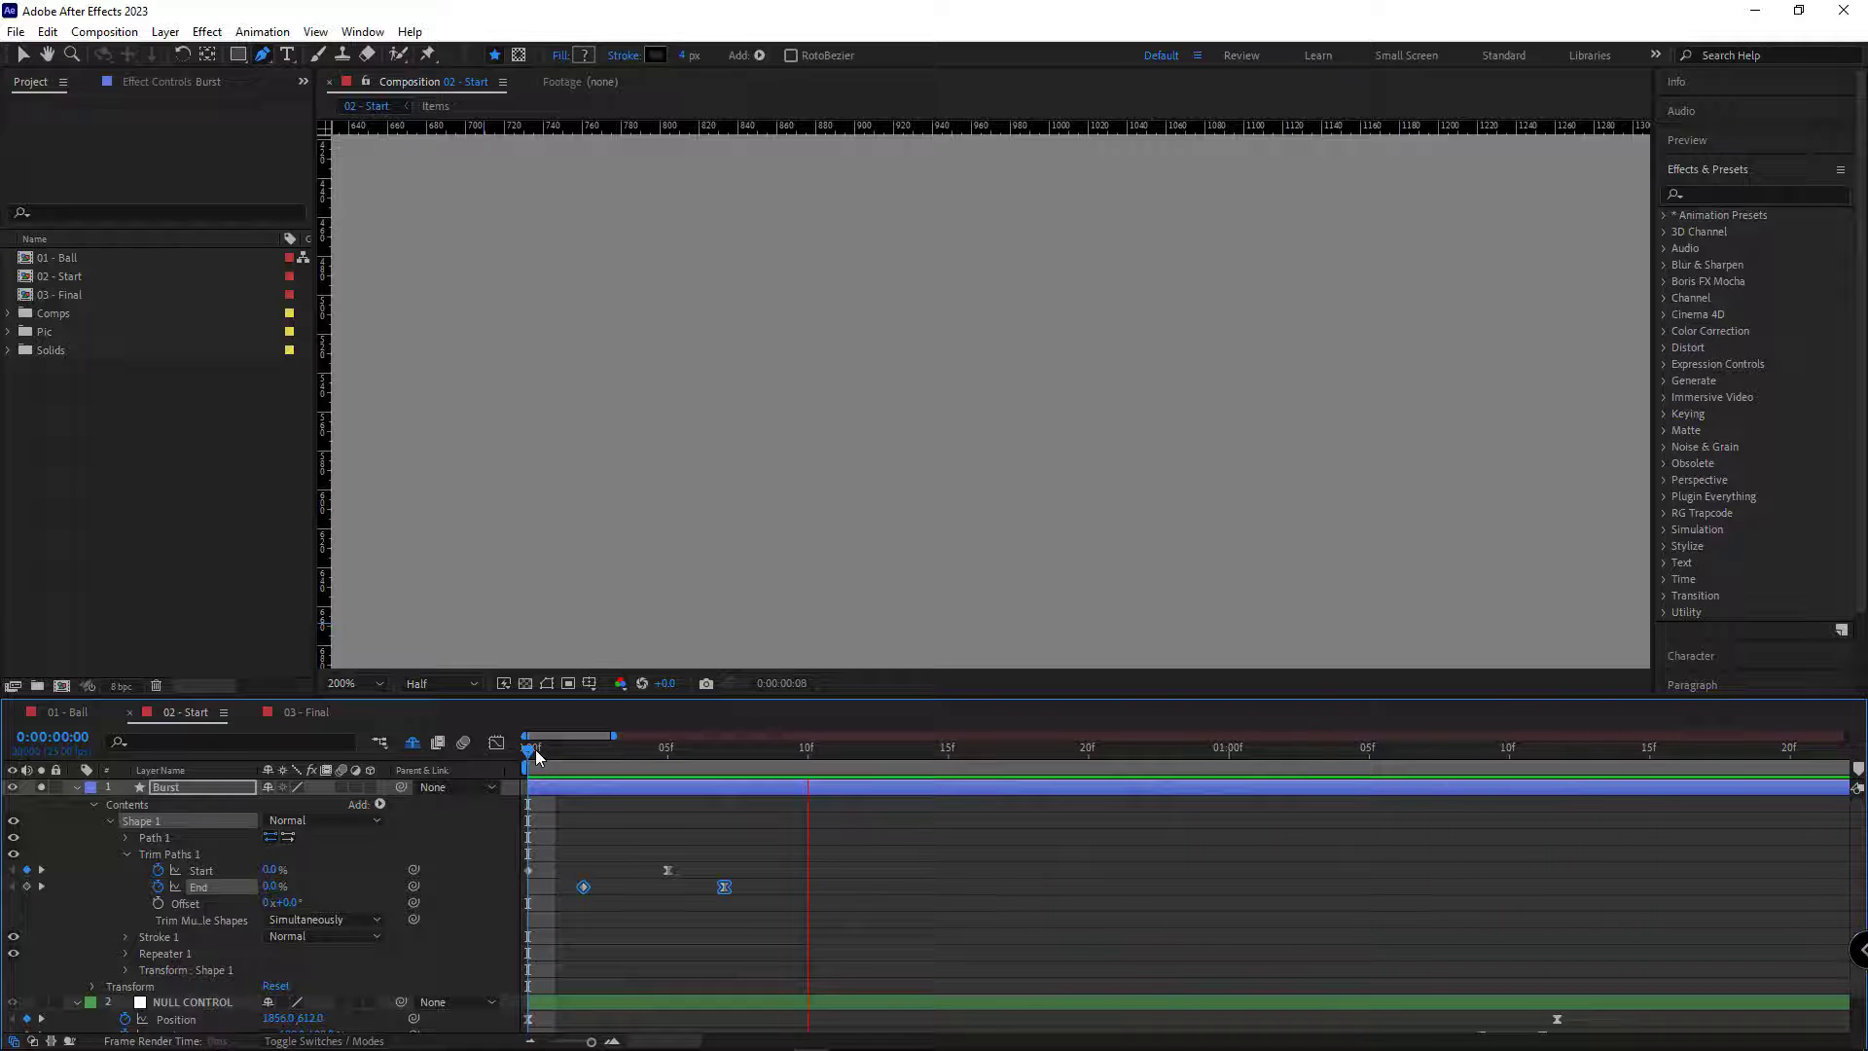
# Paste the marker expression into Trim Paths Start and End, then collapse the Burst layer
pyautogui.click(531, 752)
pyautogui.hotkey('ctrl', 'shift', 'a')
pyautogui.press(',')
pyautogui.press(',')
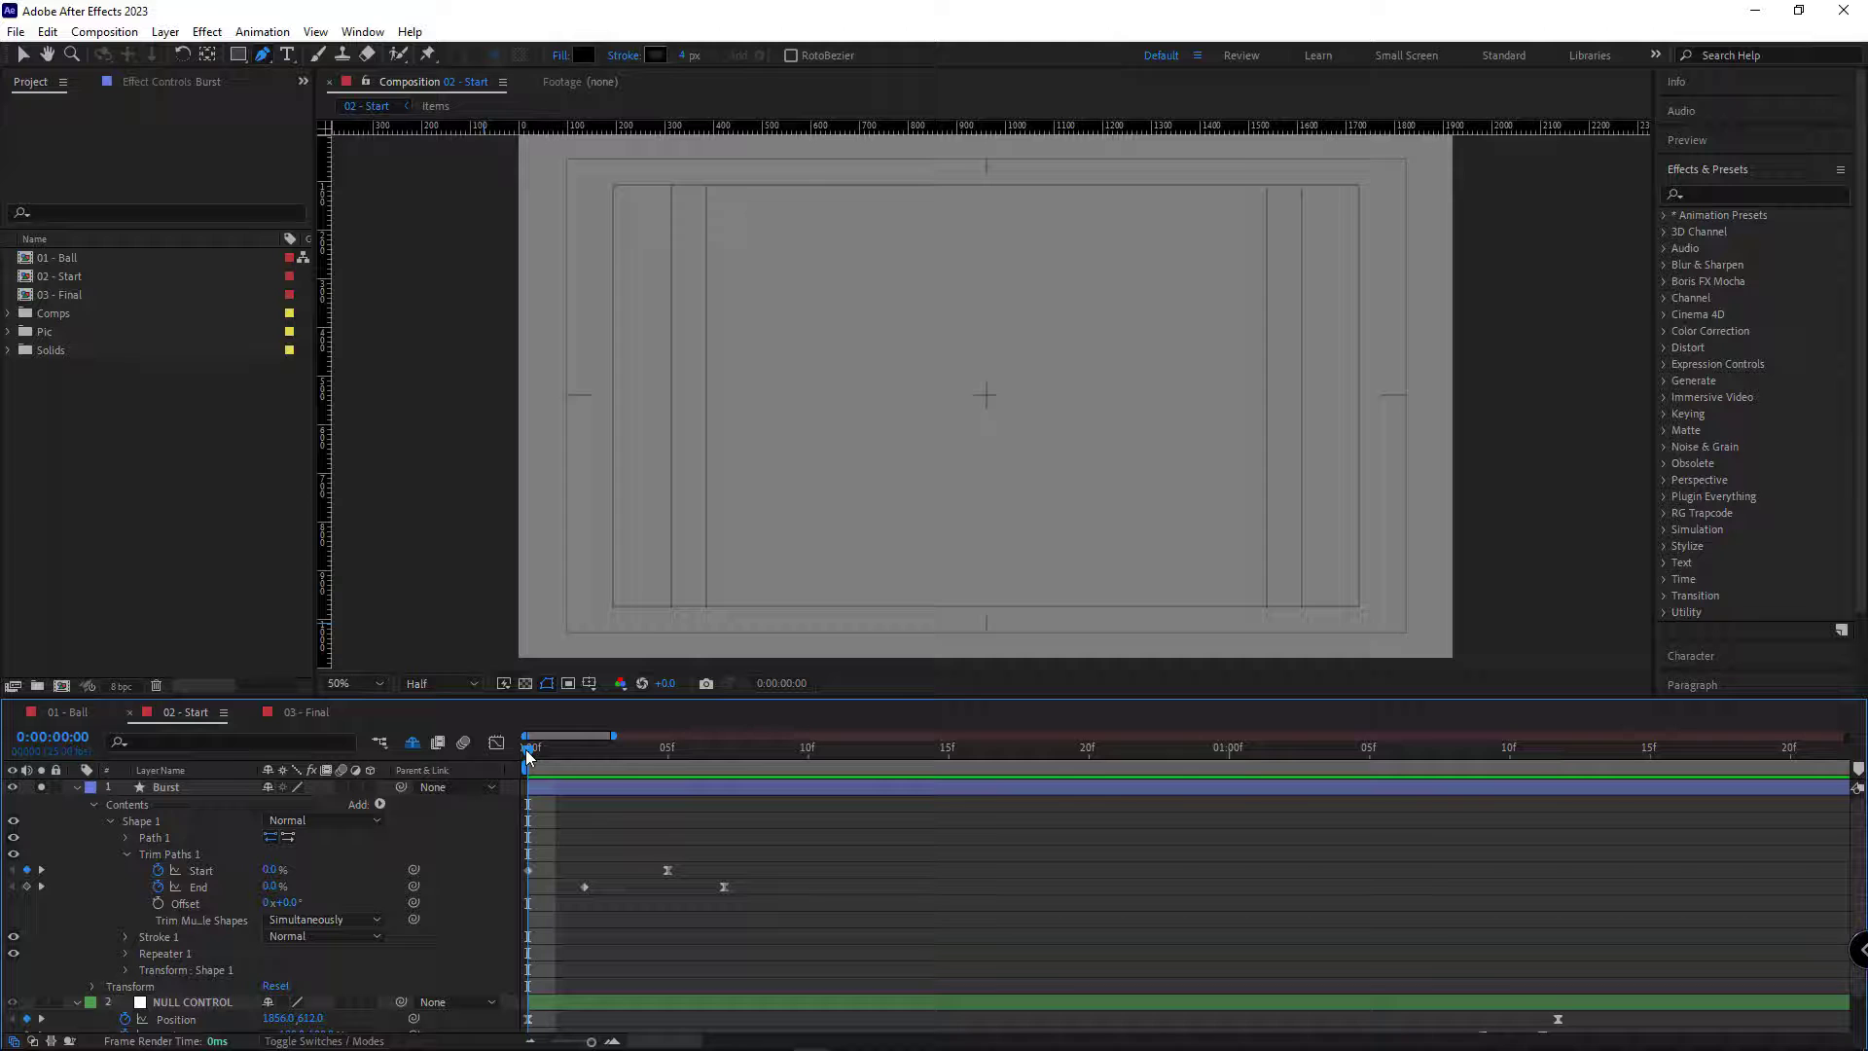
pyautogui.keyDown('alt'); pyautogui.click(158, 870); pyautogui.keyUp('alt')
pyautogui.hotkey('ctrl', 'v')
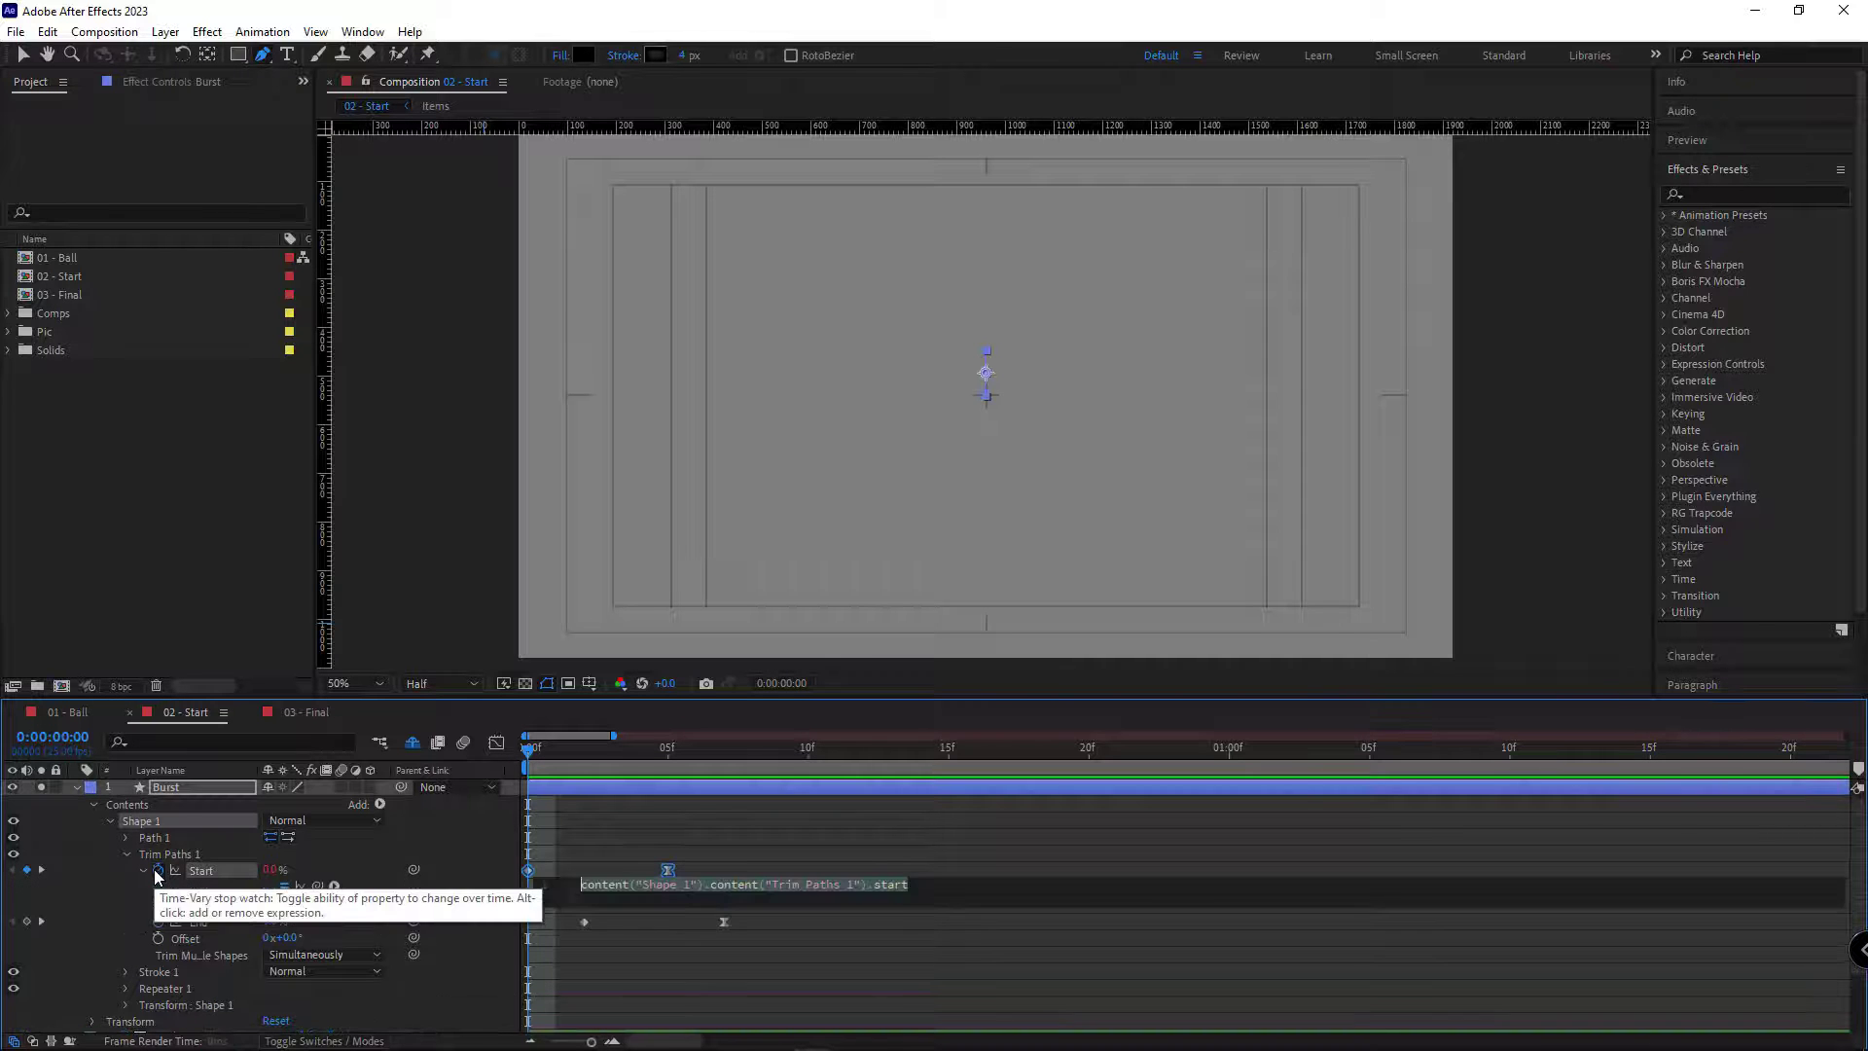
pyautogui.keyDown('alt'); pyautogui.click(158, 921); pyautogui.keyUp('alt')
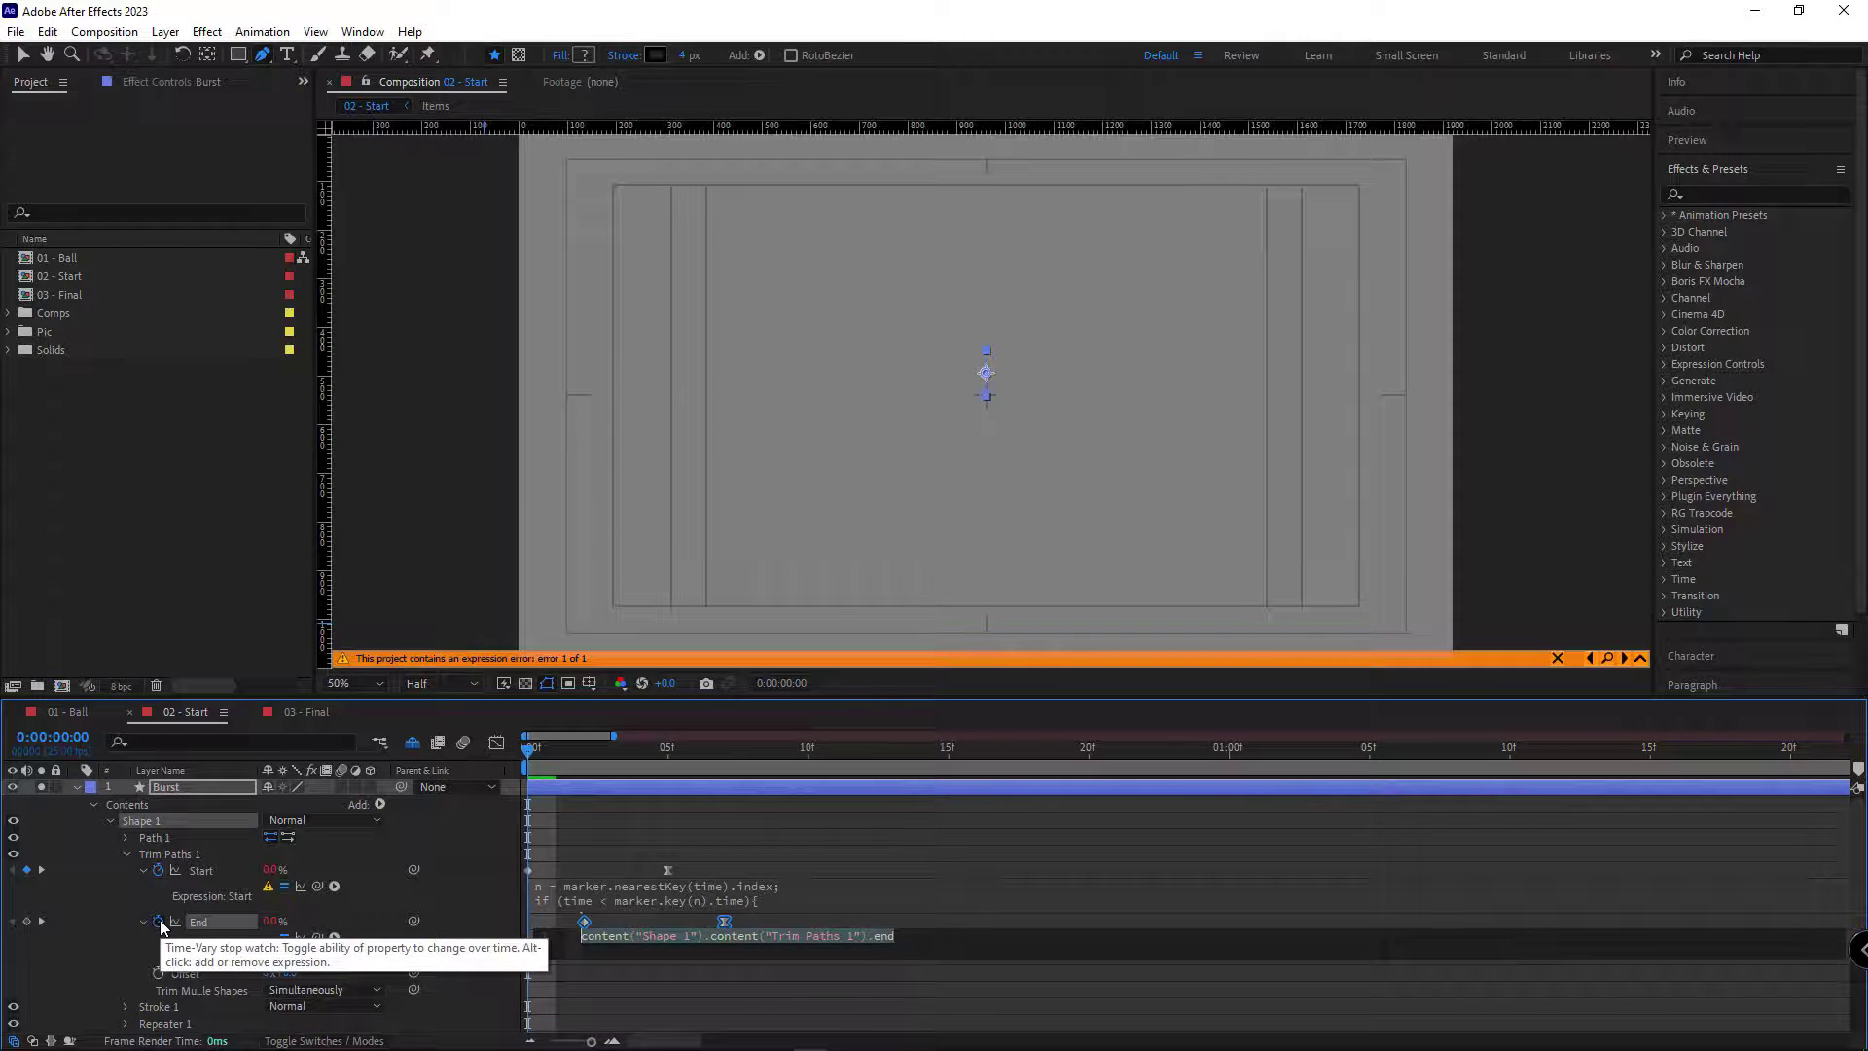
pyautogui.hotkey('ctrl', 'v')
pyautogui.click(135, 943)
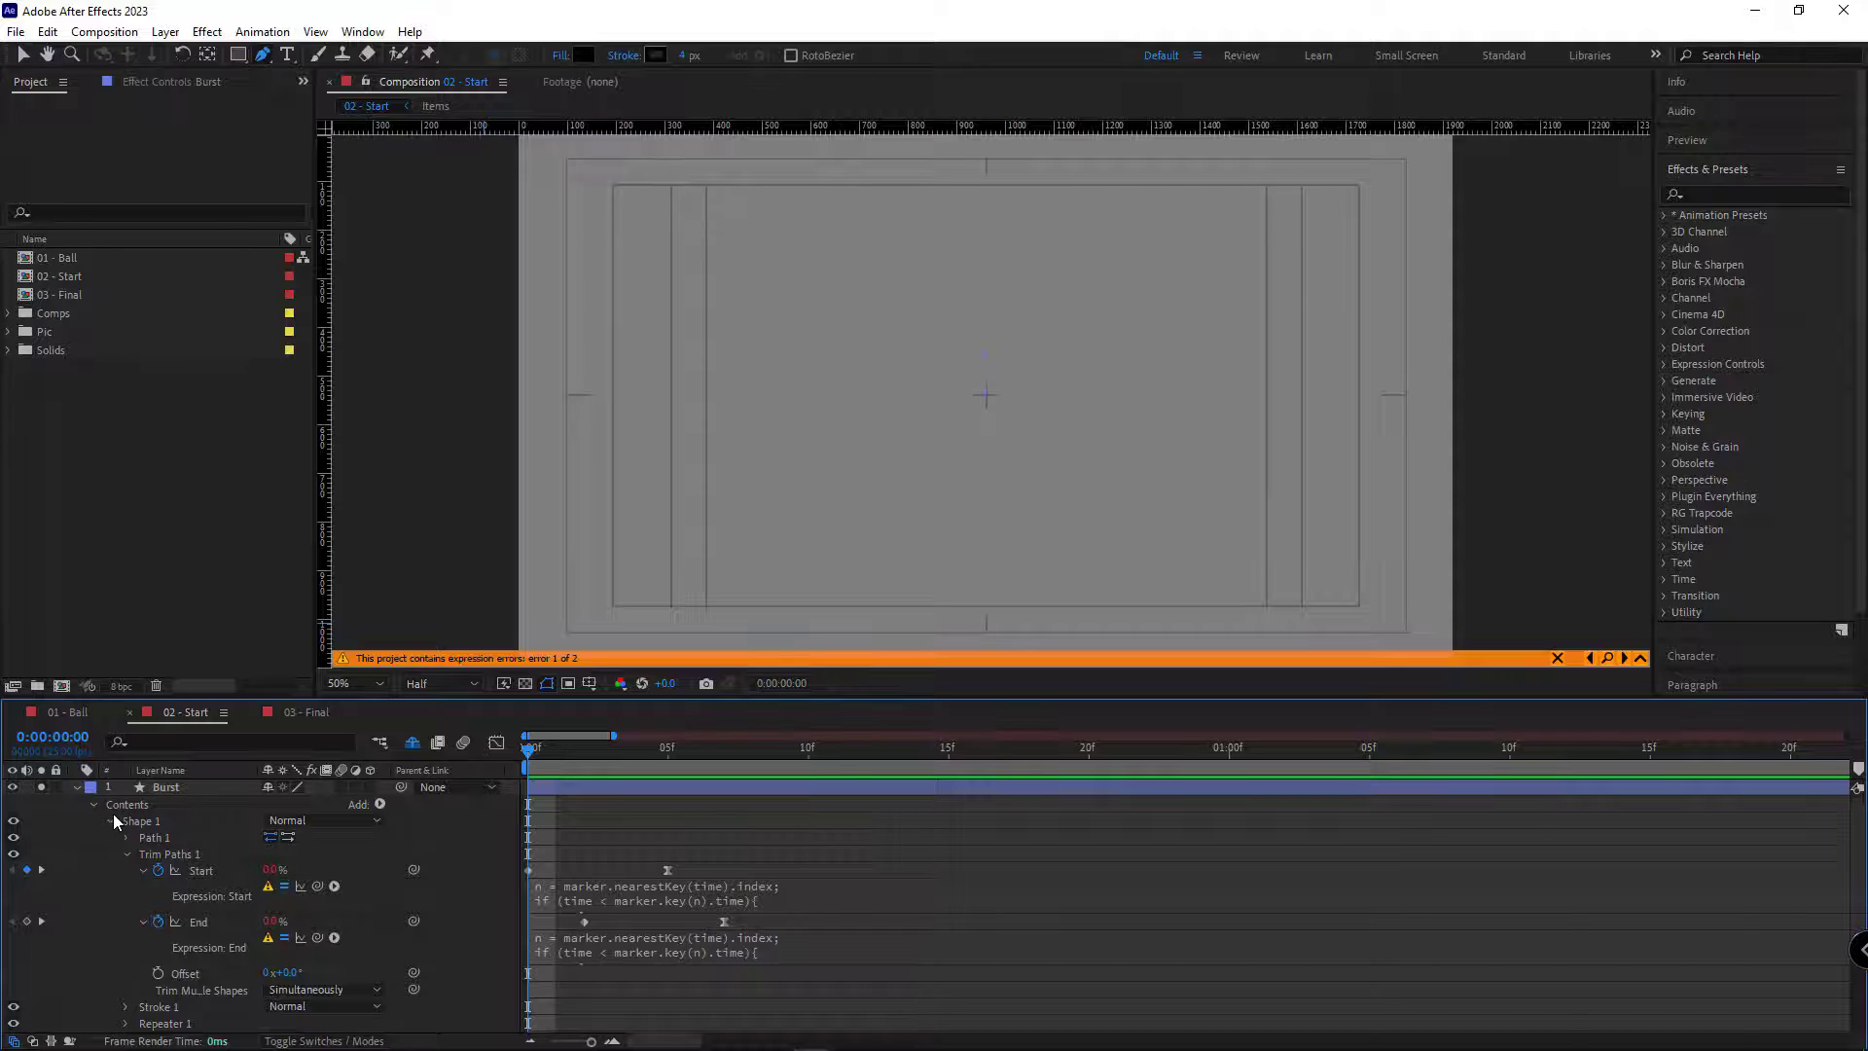
pyautogui.click(77, 788)
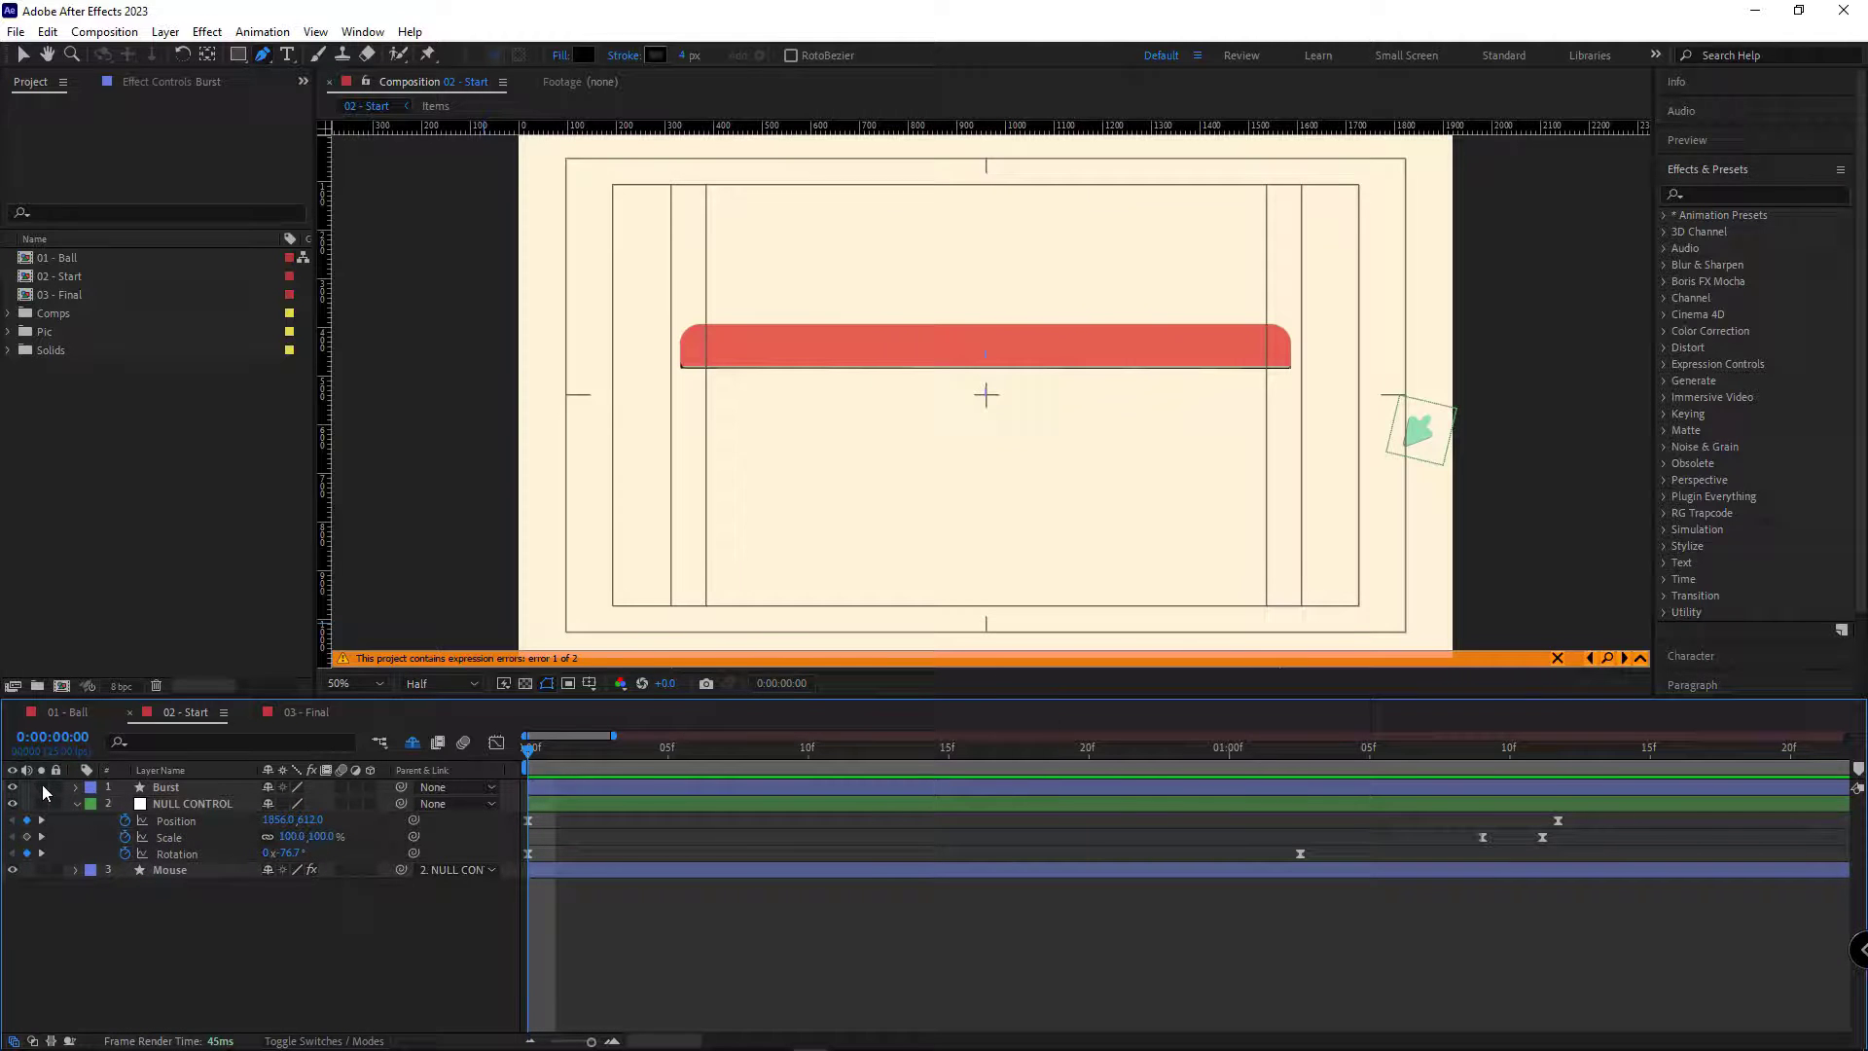
# Add a Burst layer marker at 0:00:03:21 and preview the spokes firing at the click
pyautogui.moveTo(525, 753); pyautogui.dragTo(1800, 761)
pyautogui.scroll(-2, 745, 1014)
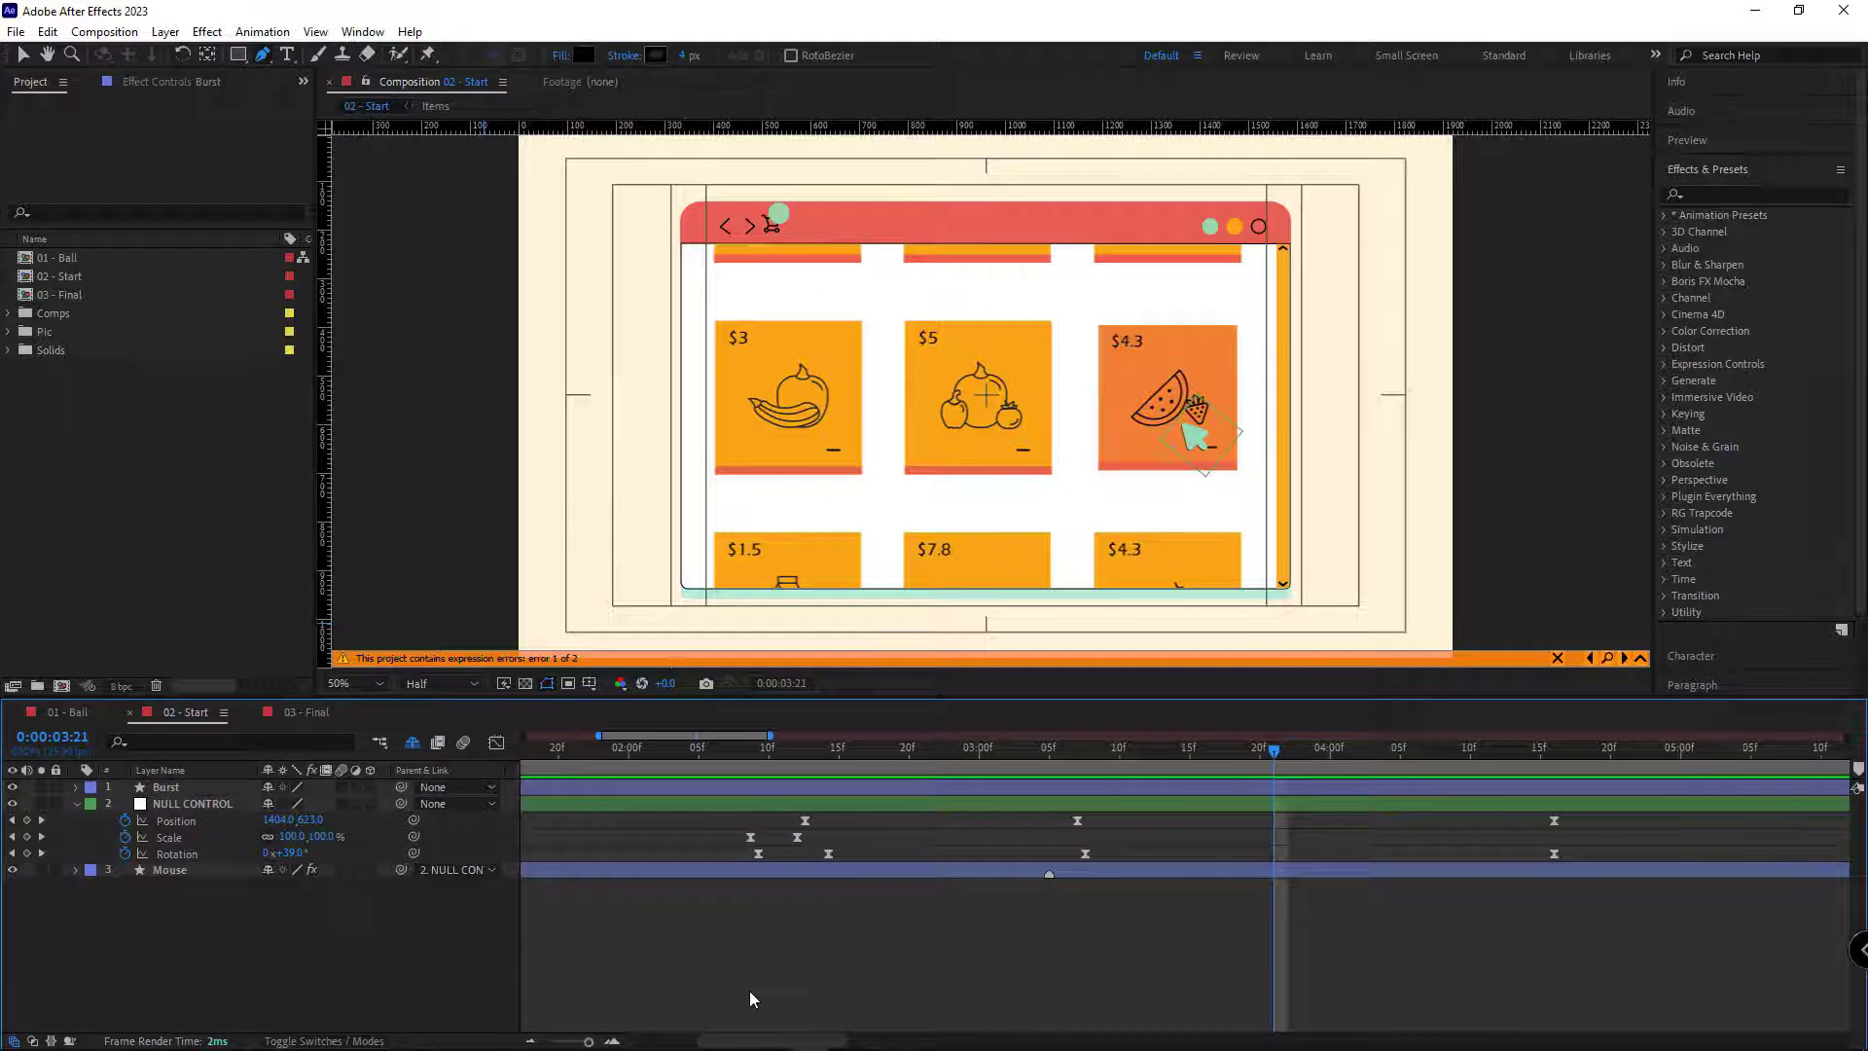
pyautogui.click(1285, 762)
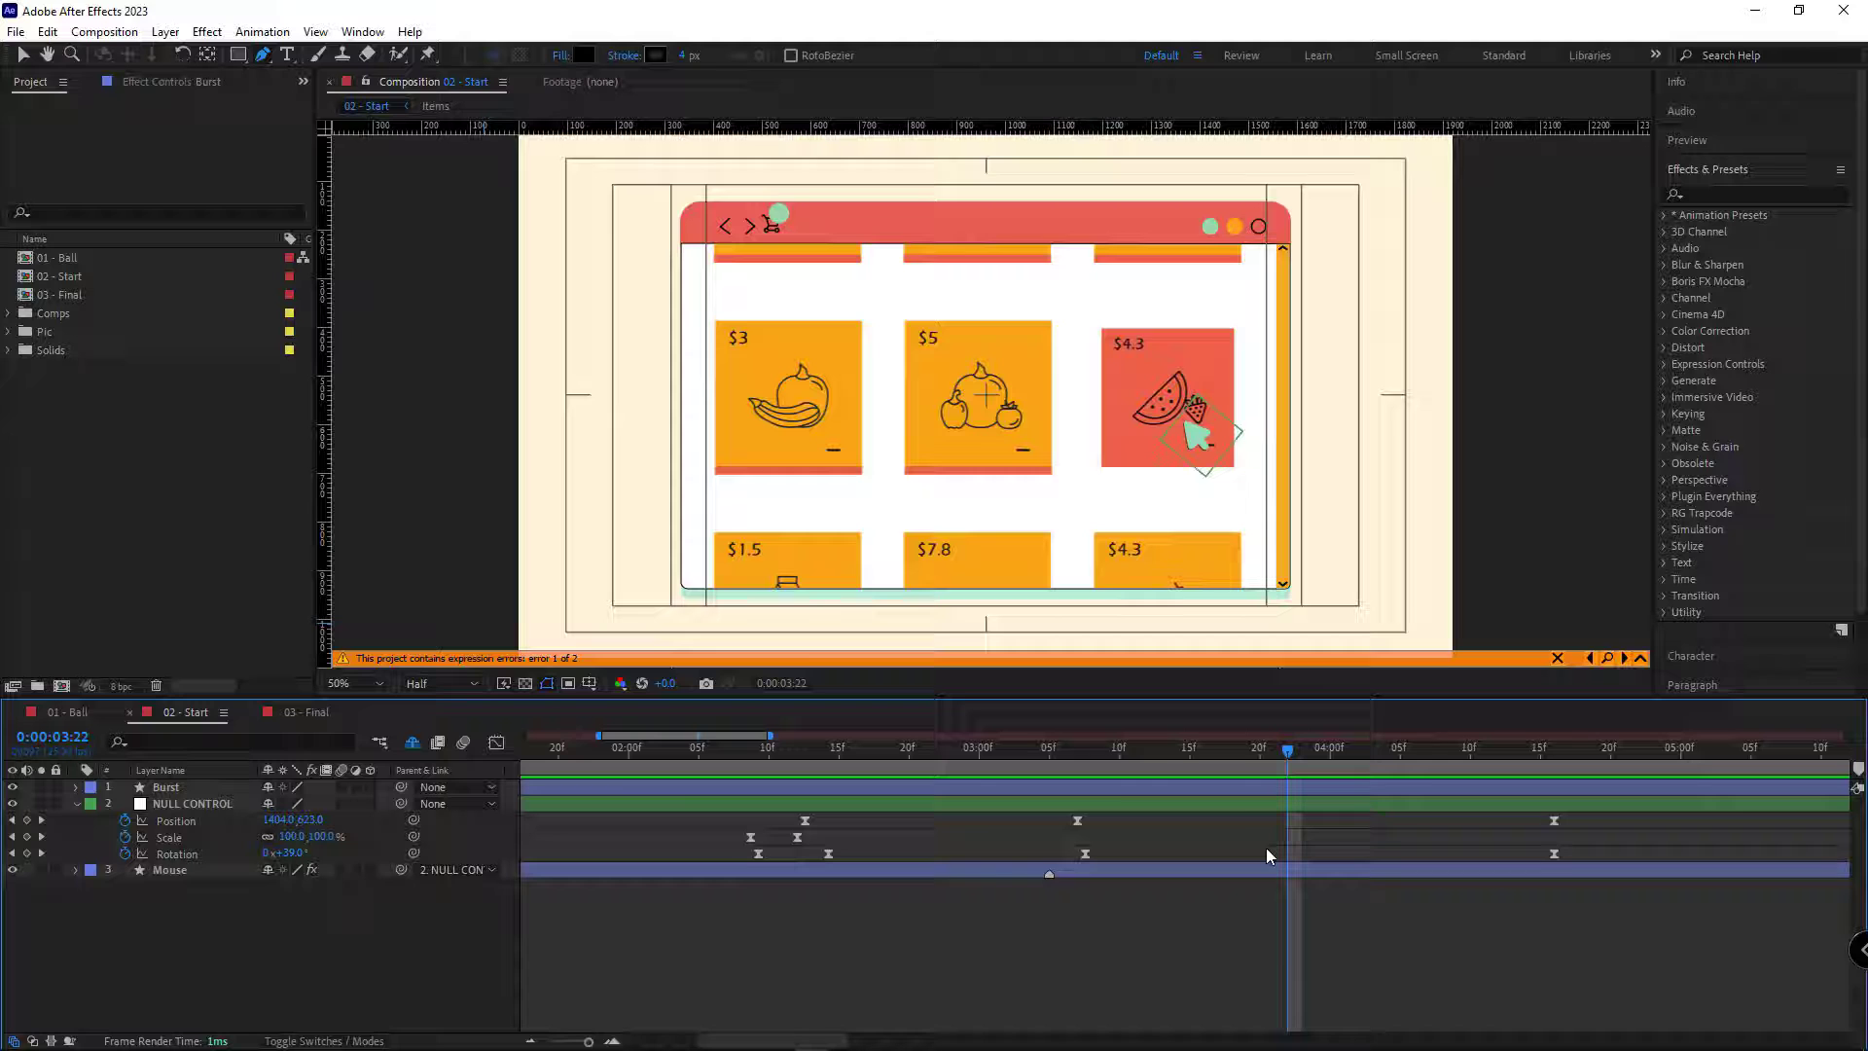
pyautogui.press('pageup')
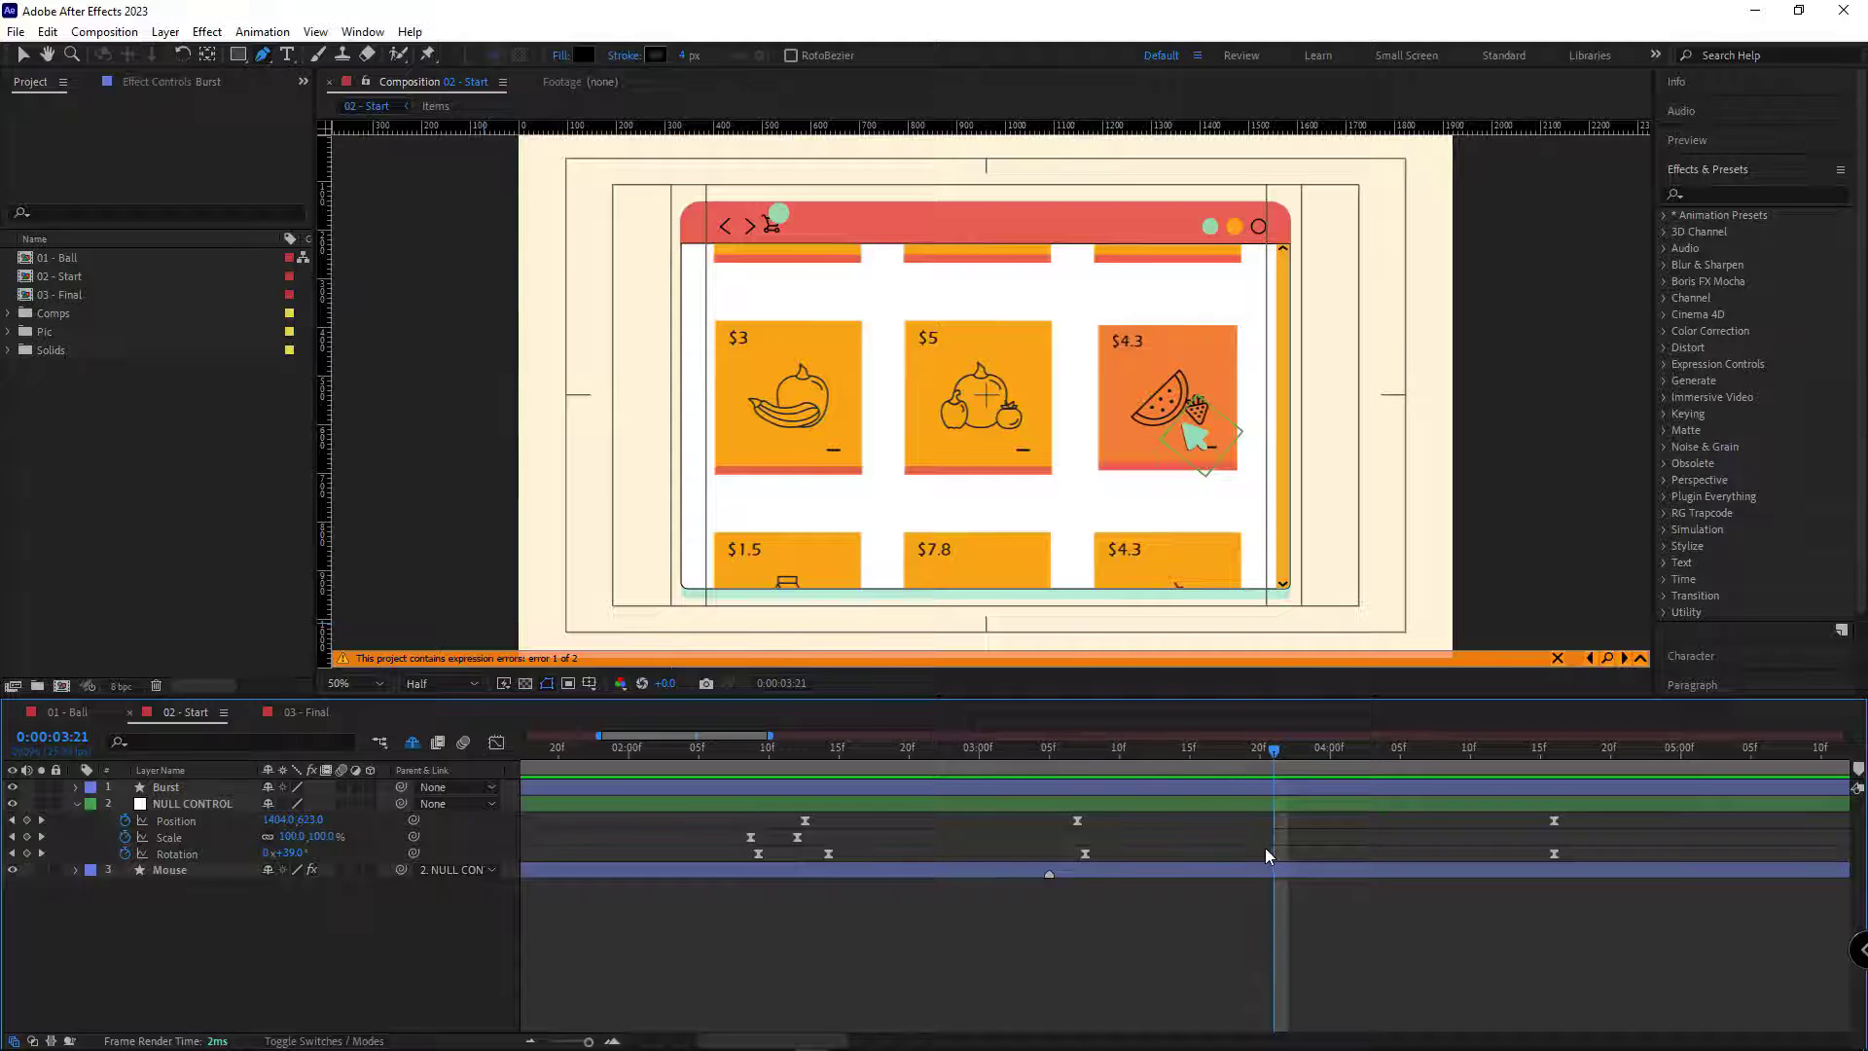
pyautogui.click(1217, 790)
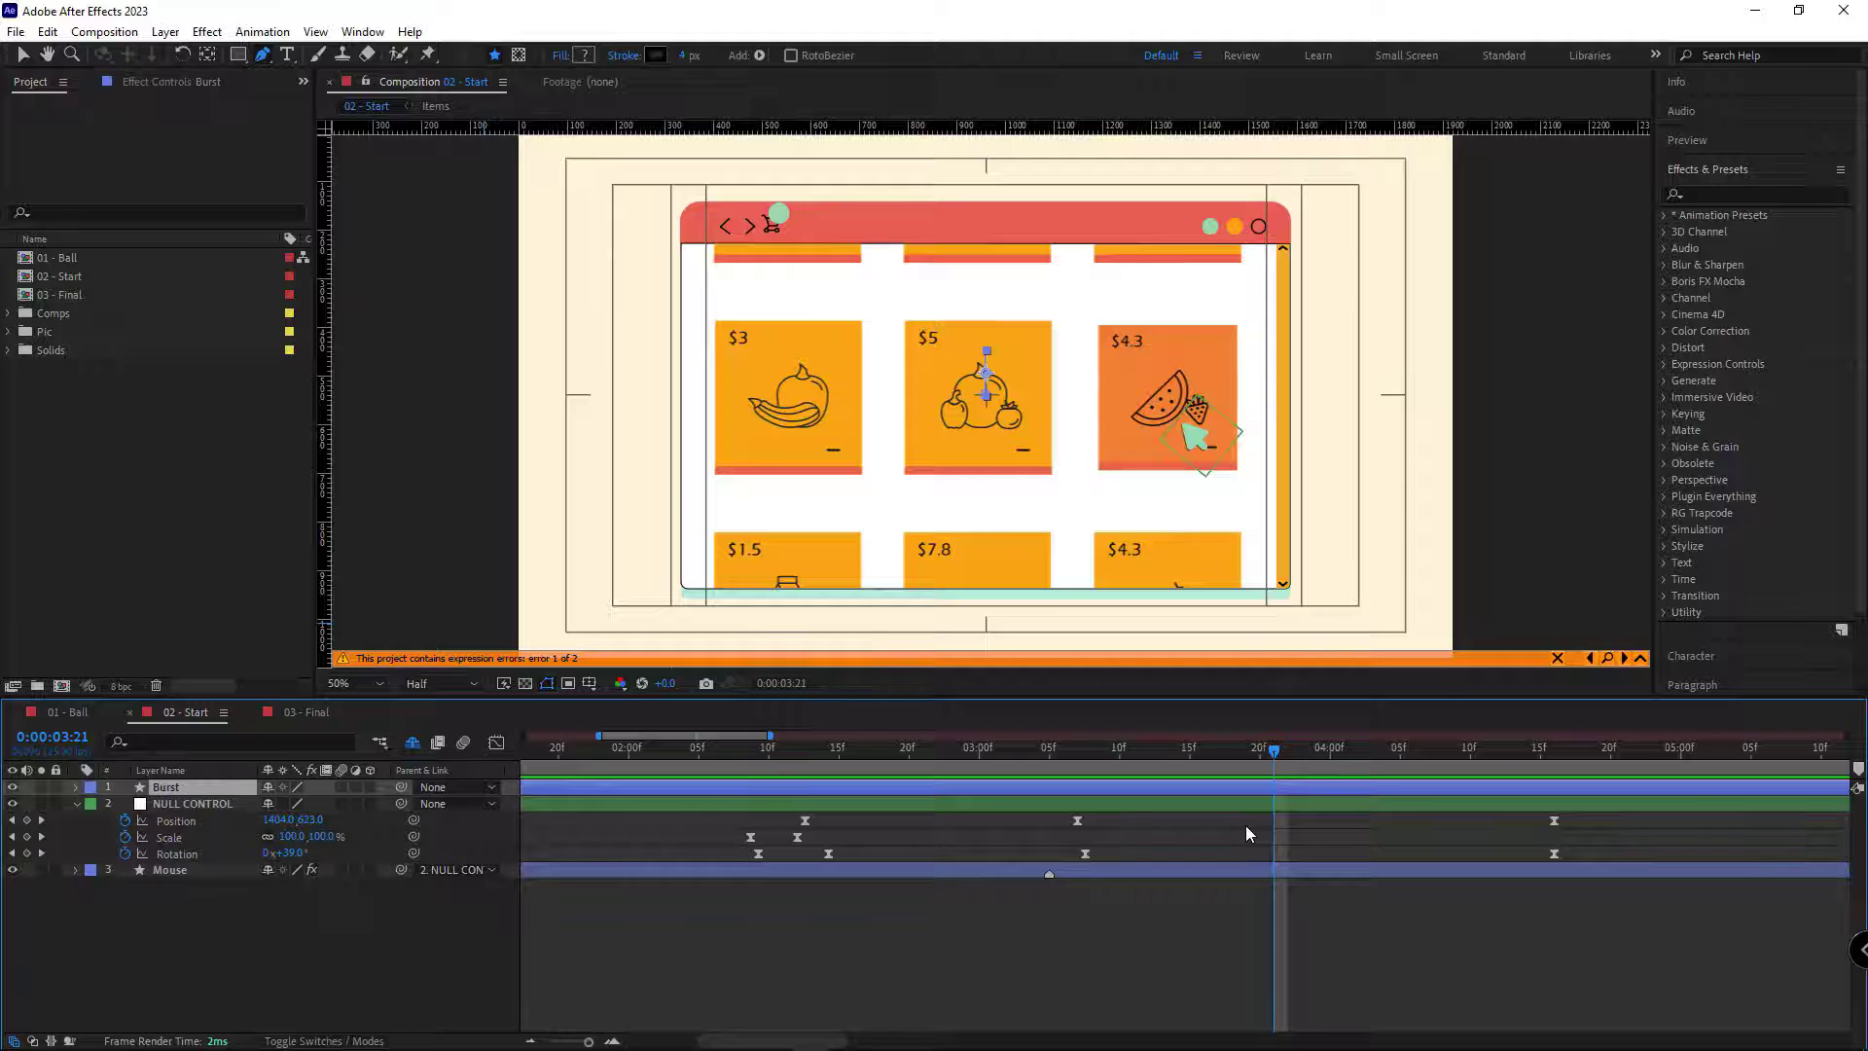
pyautogui.press('KP_Multiply')
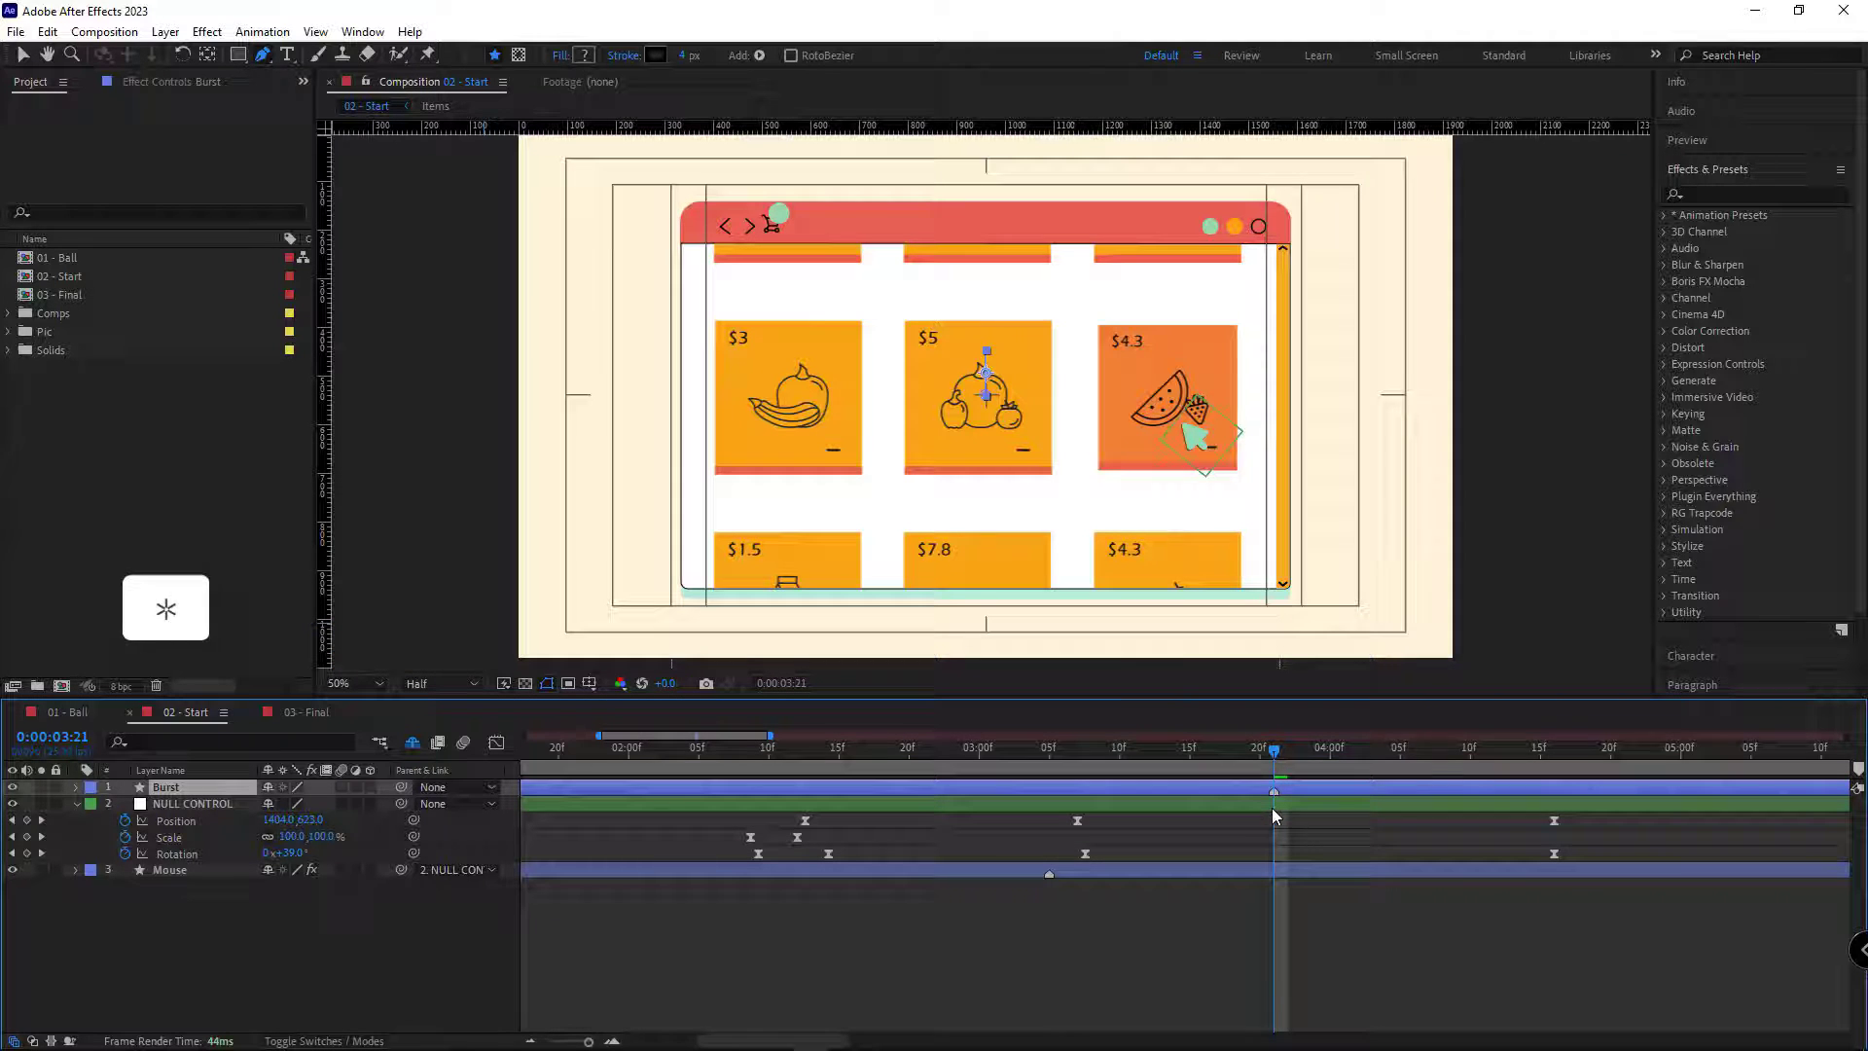
pyautogui.moveTo(1277, 760); pyautogui.dragTo(1086, 774)
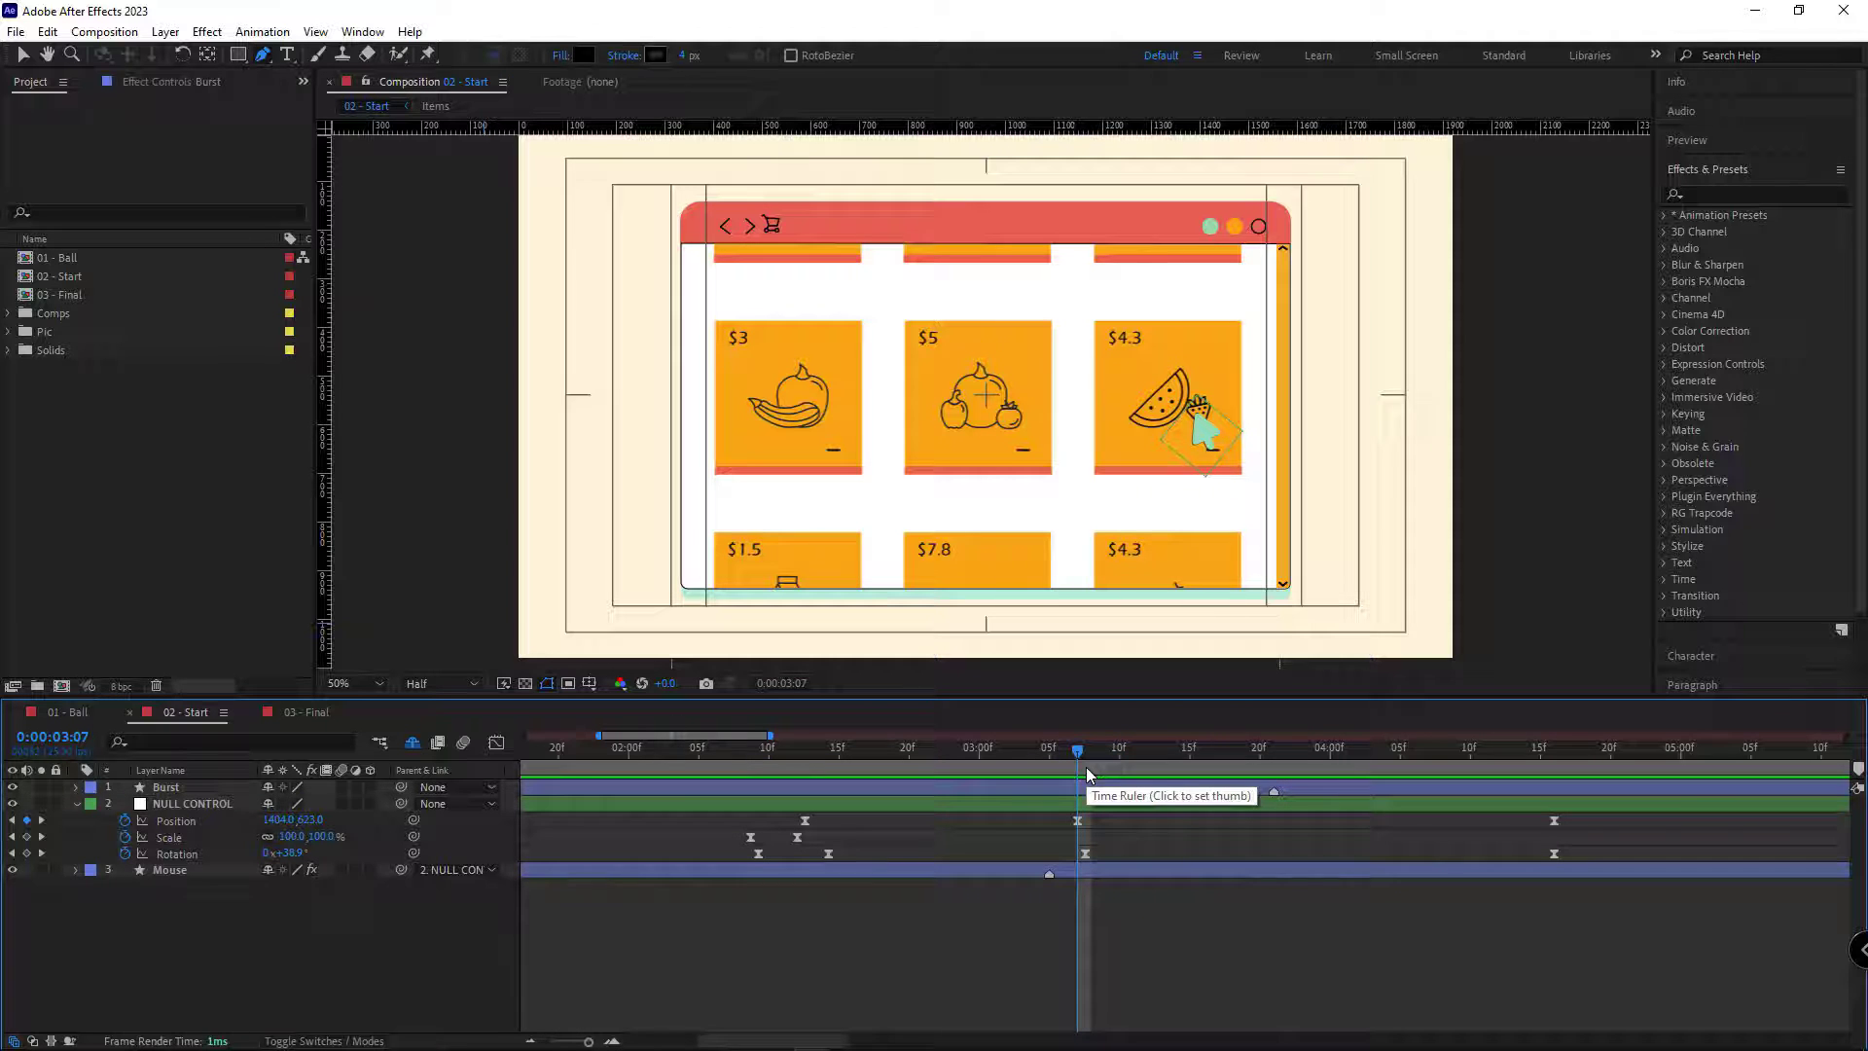
pyautogui.press('space')
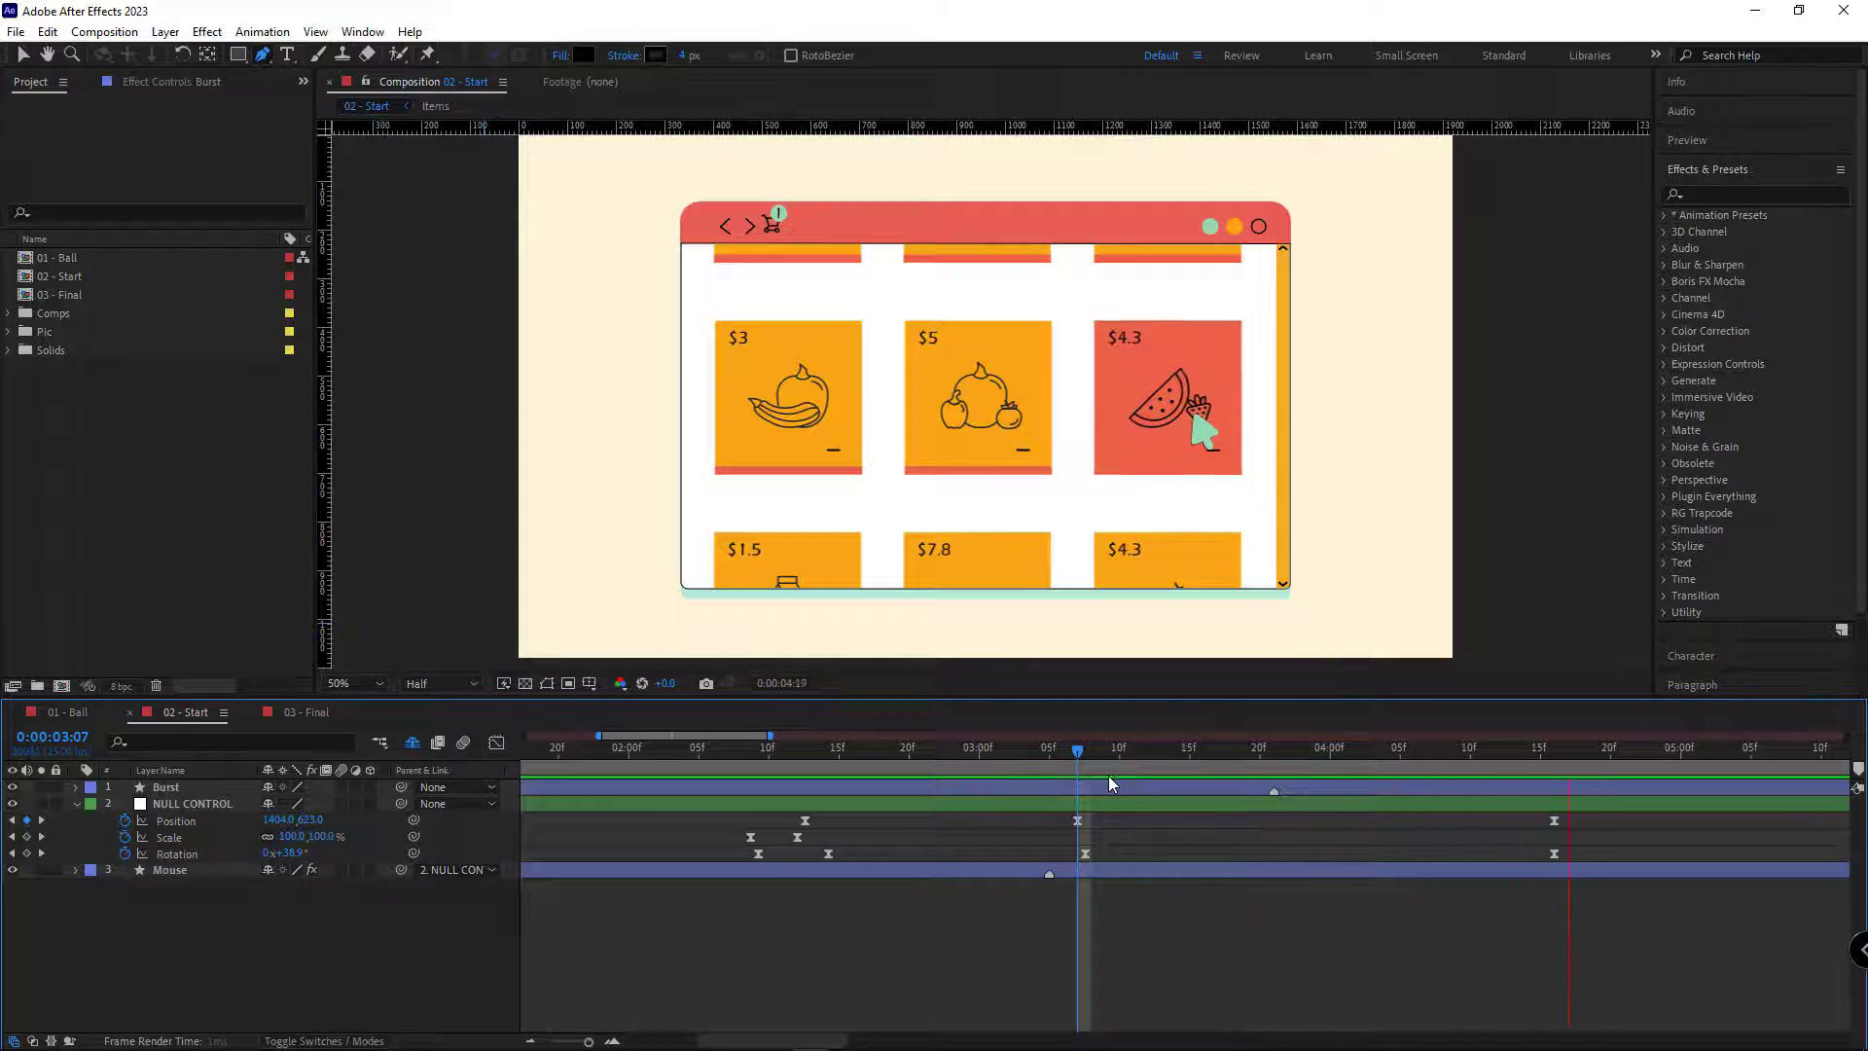
pyautogui.moveTo(1078, 751); pyautogui.dragTo(1300, 751)
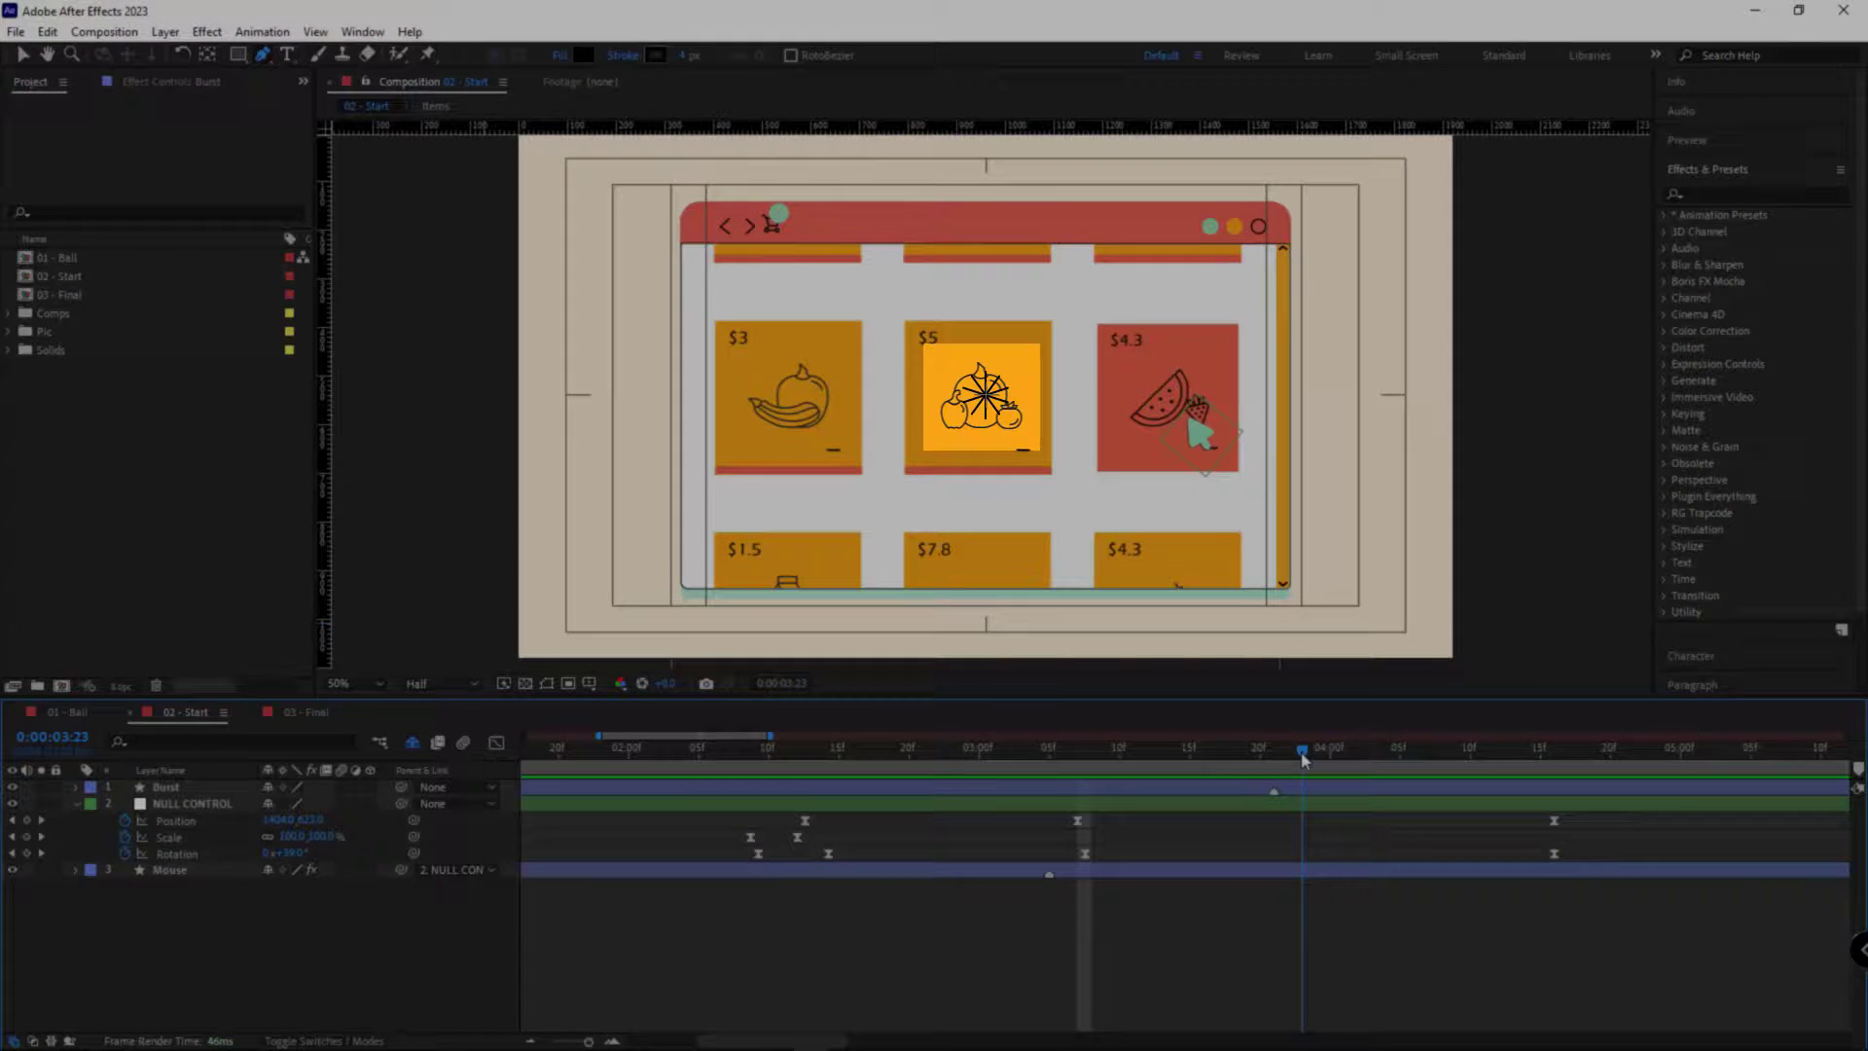
pyautogui.moveTo(1305, 761)
pyautogui.mouseDown()
pyautogui.moveTo(1255, 763)
pyautogui.moveTo(1273, 765)
pyautogui.mouseUp()
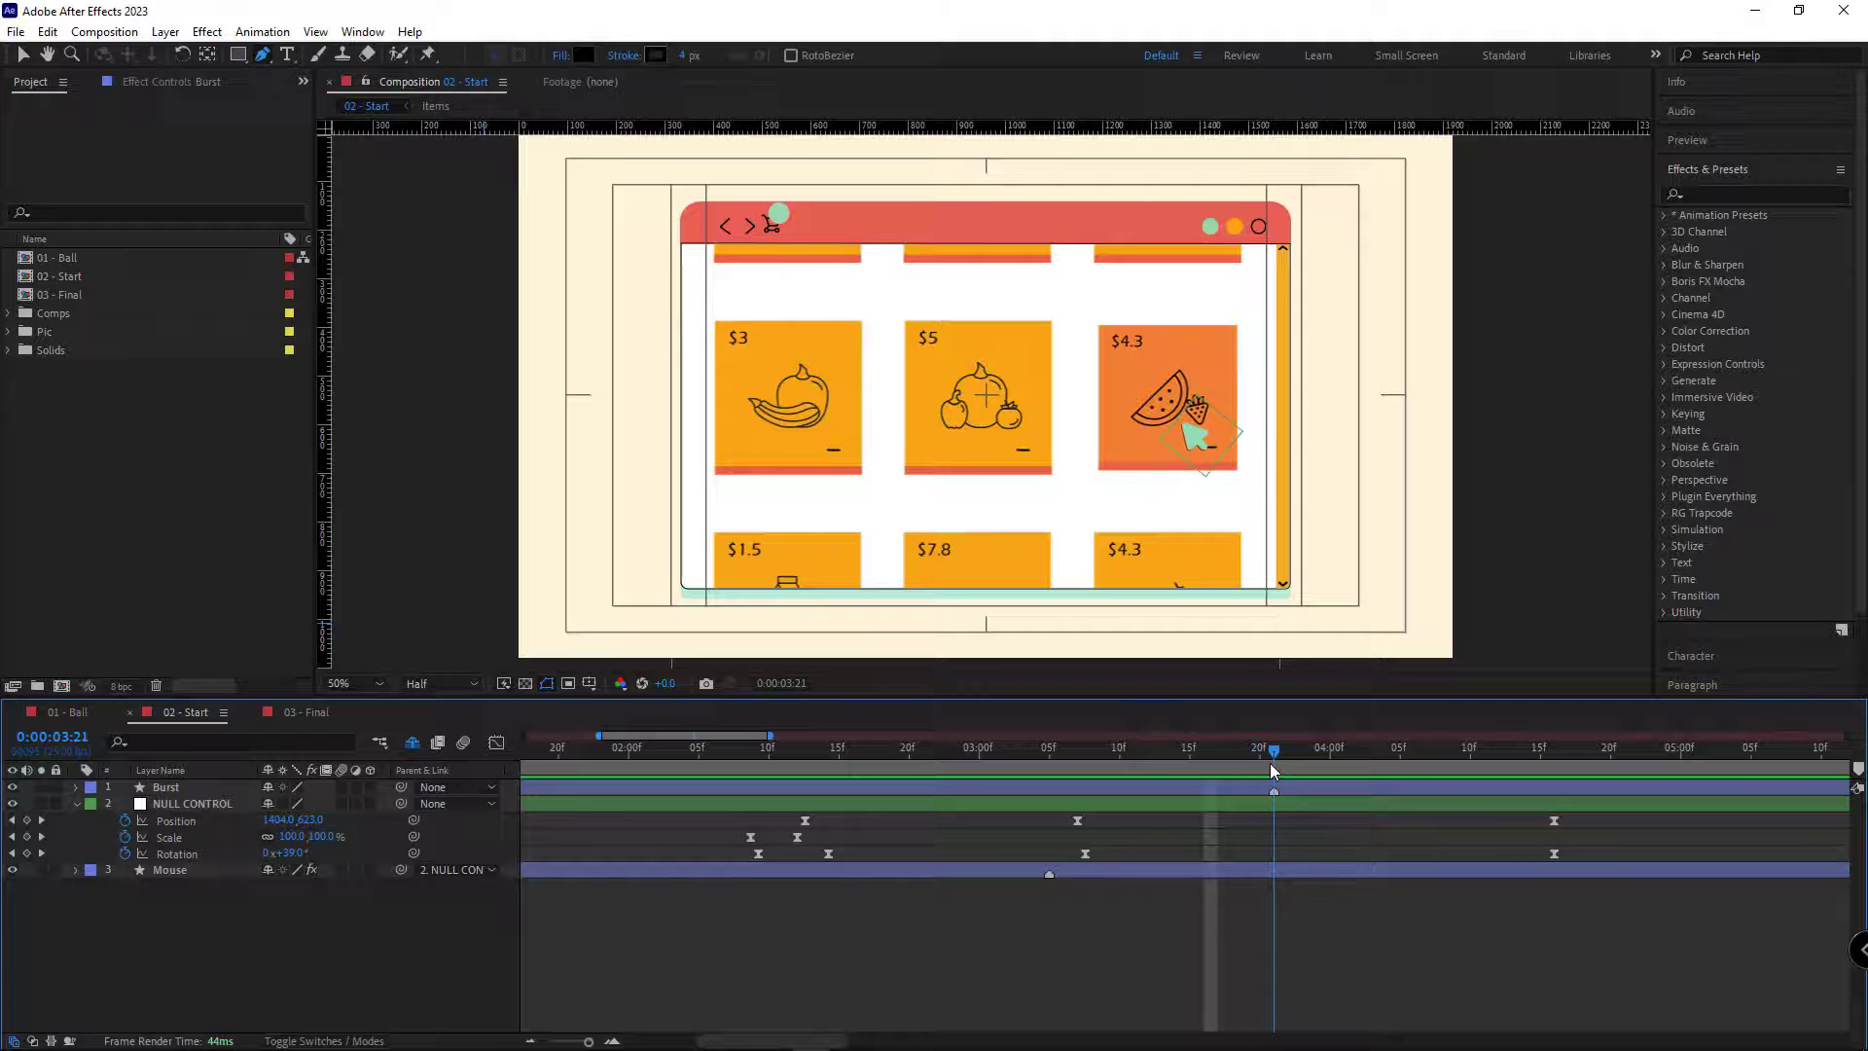
# Move the burst path onto the $4.3 watermelon tile with the Selection tool and preview
pyautogui.click(189, 786)
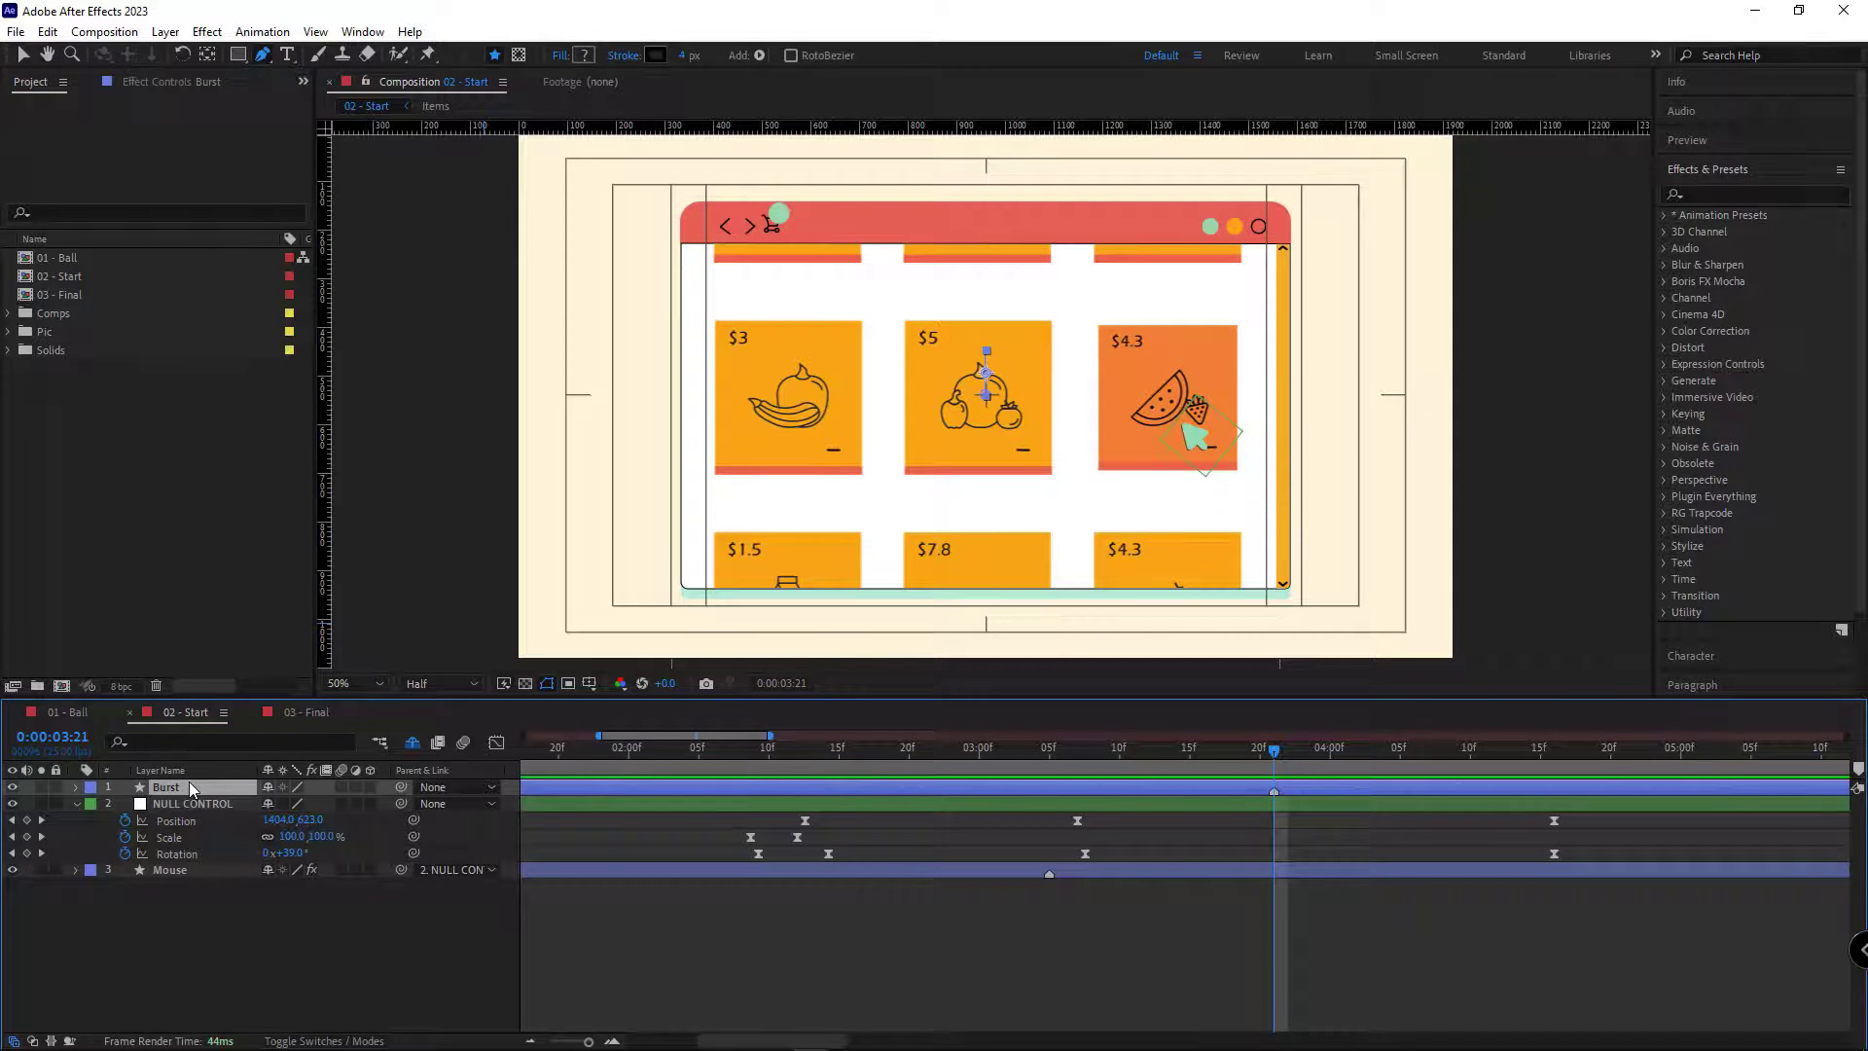
pyautogui.press('v')
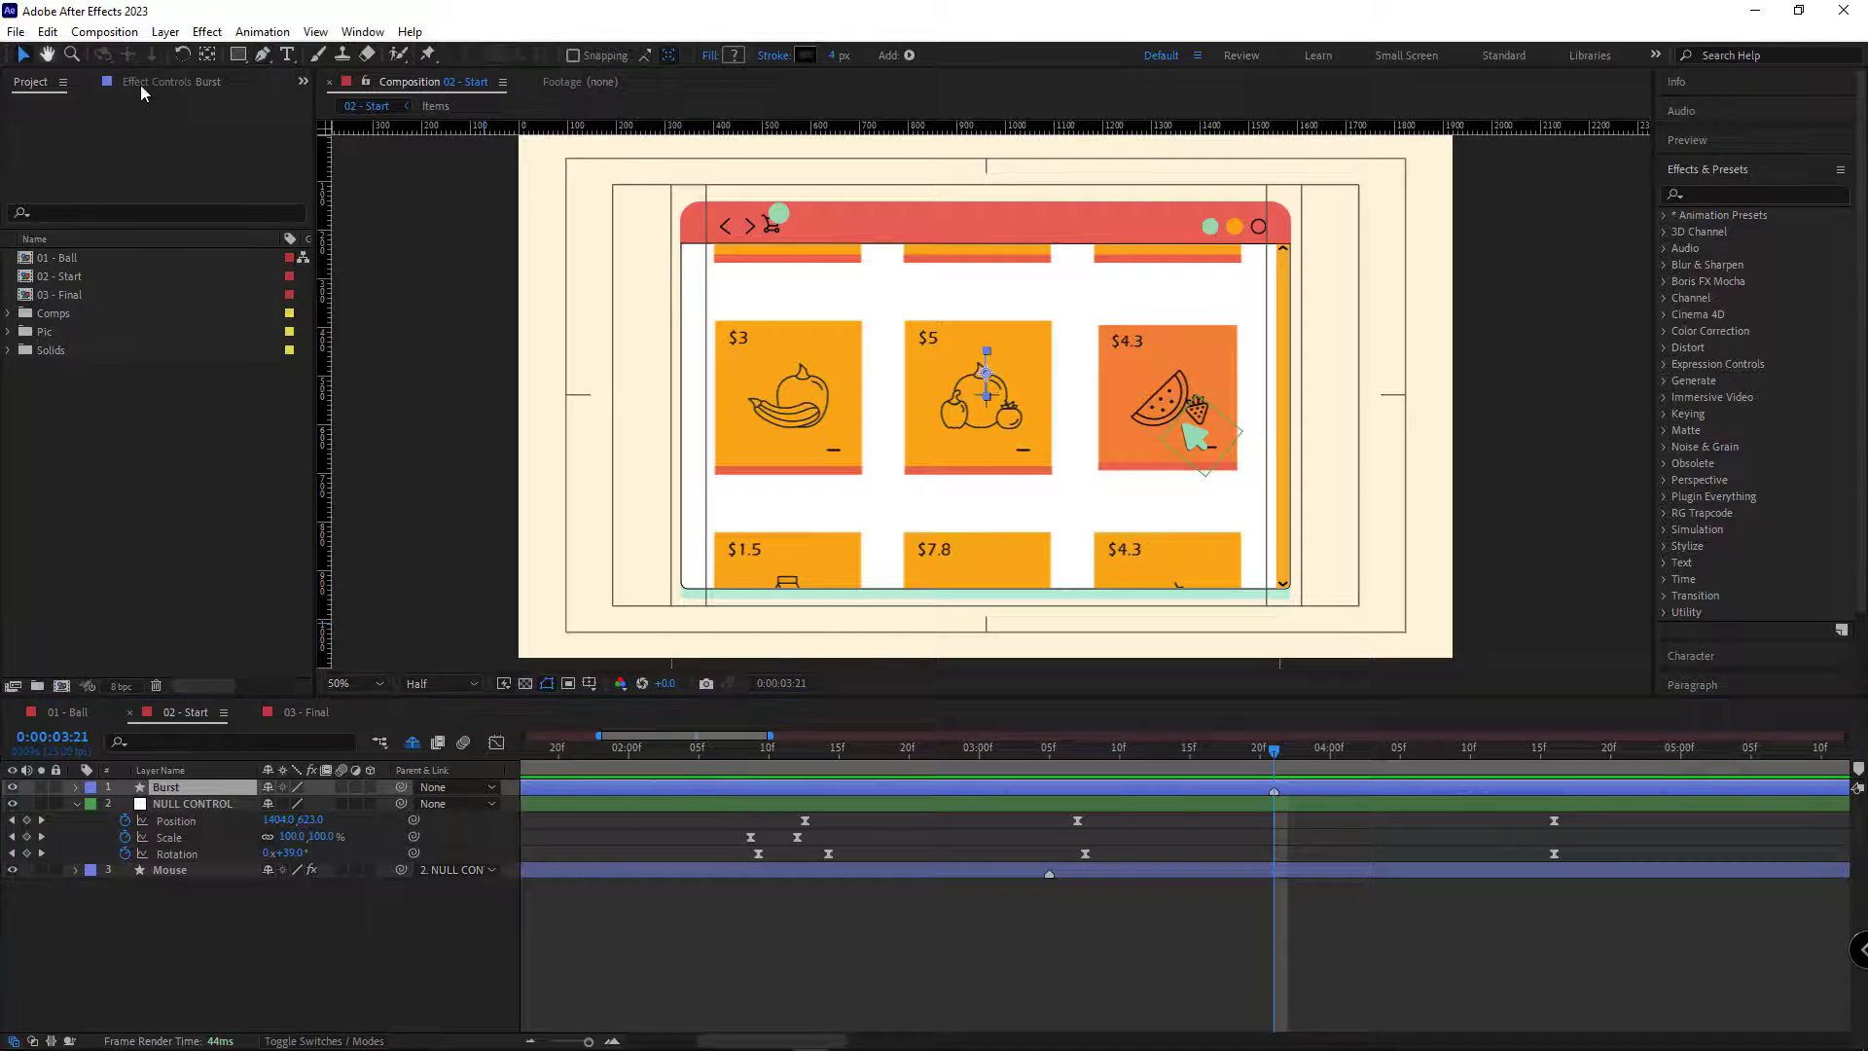
pyautogui.moveTo(986, 374); pyautogui.dragTo(1022, 384)
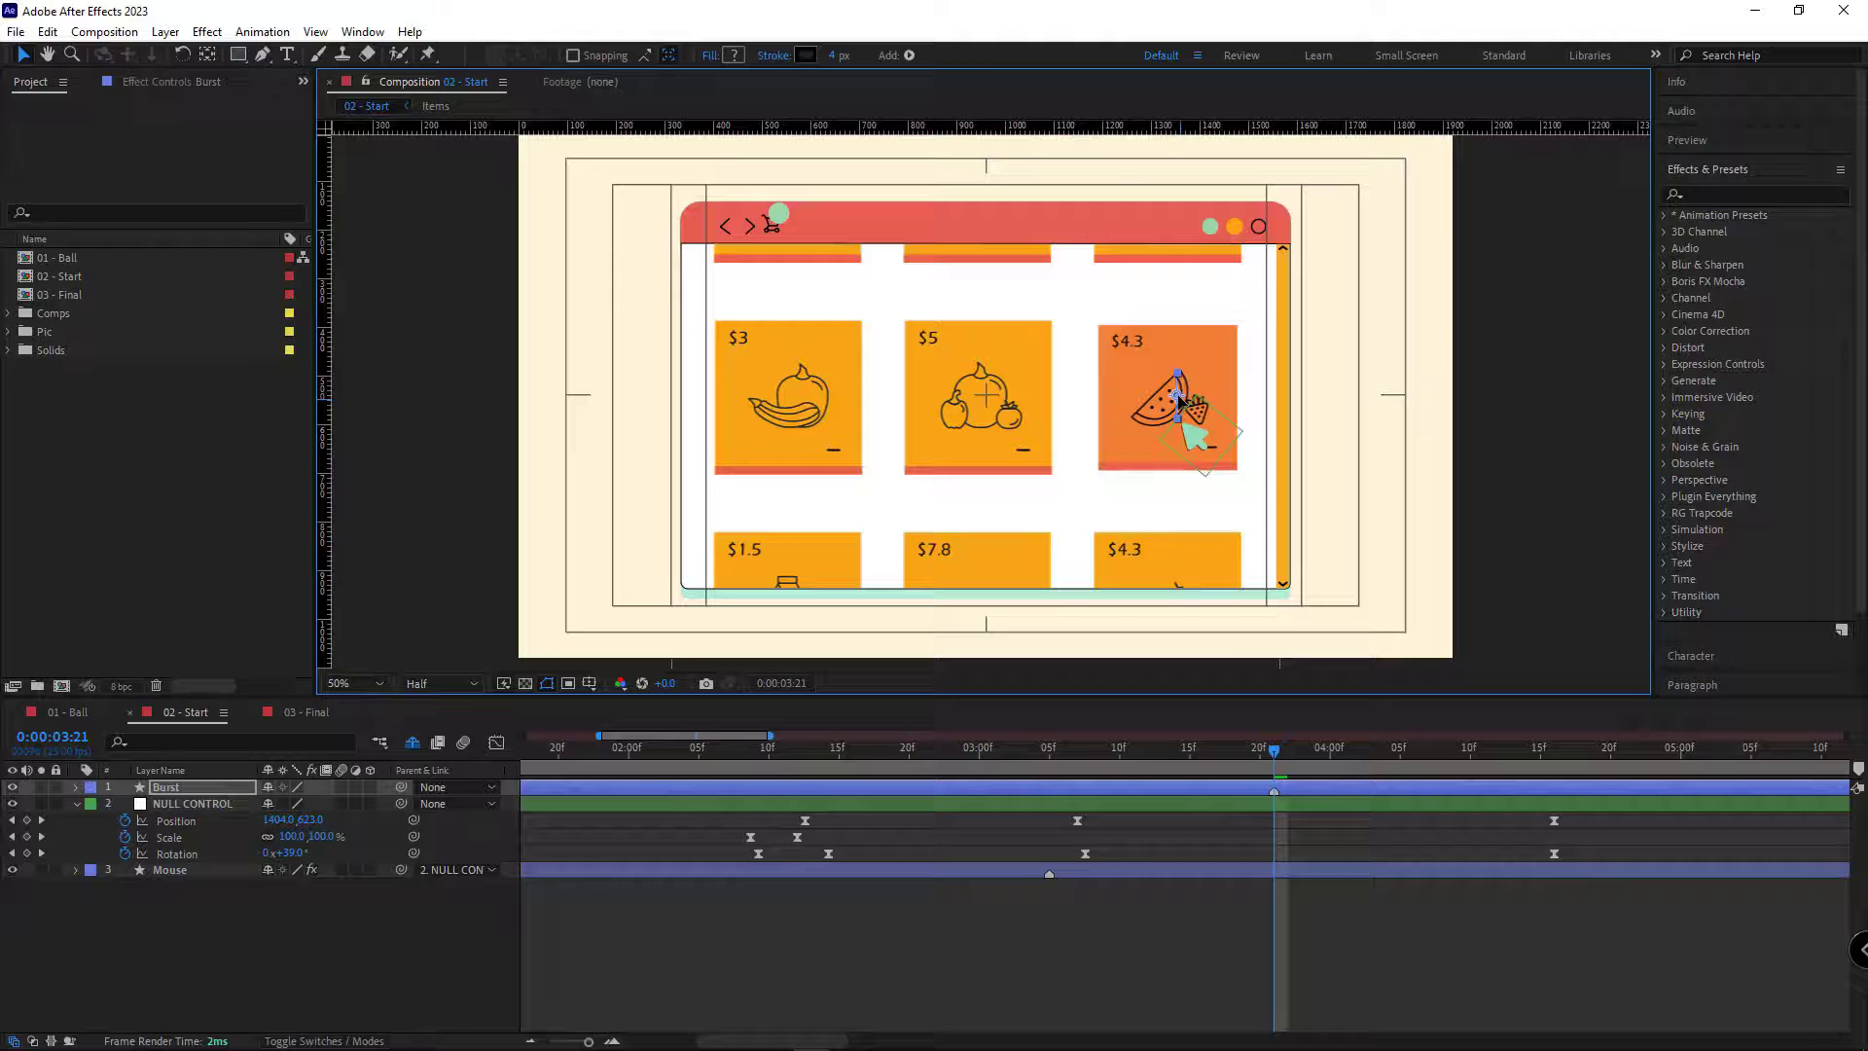
pyautogui.moveTo(1181, 399); pyautogui.dragTo(1186, 408)
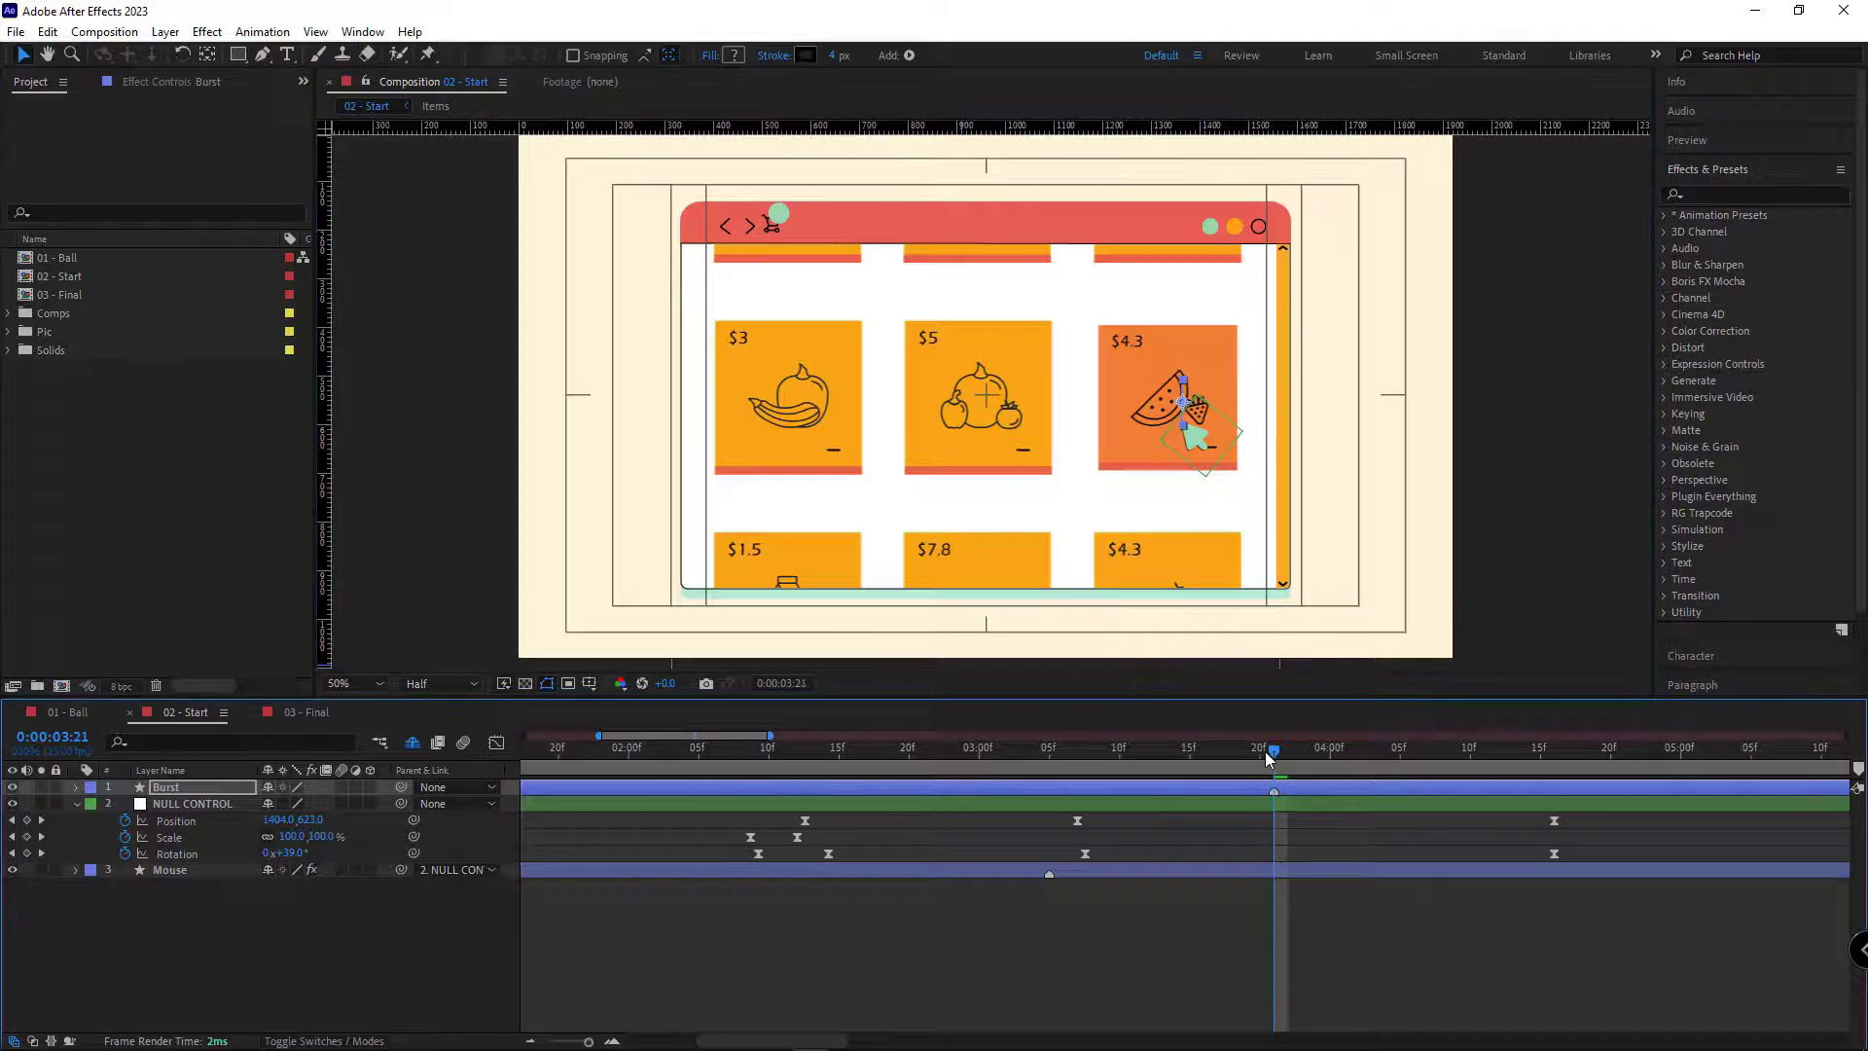
pyautogui.moveTo(1271, 750); pyautogui.dragTo(980, 750)
pyautogui.press('space')
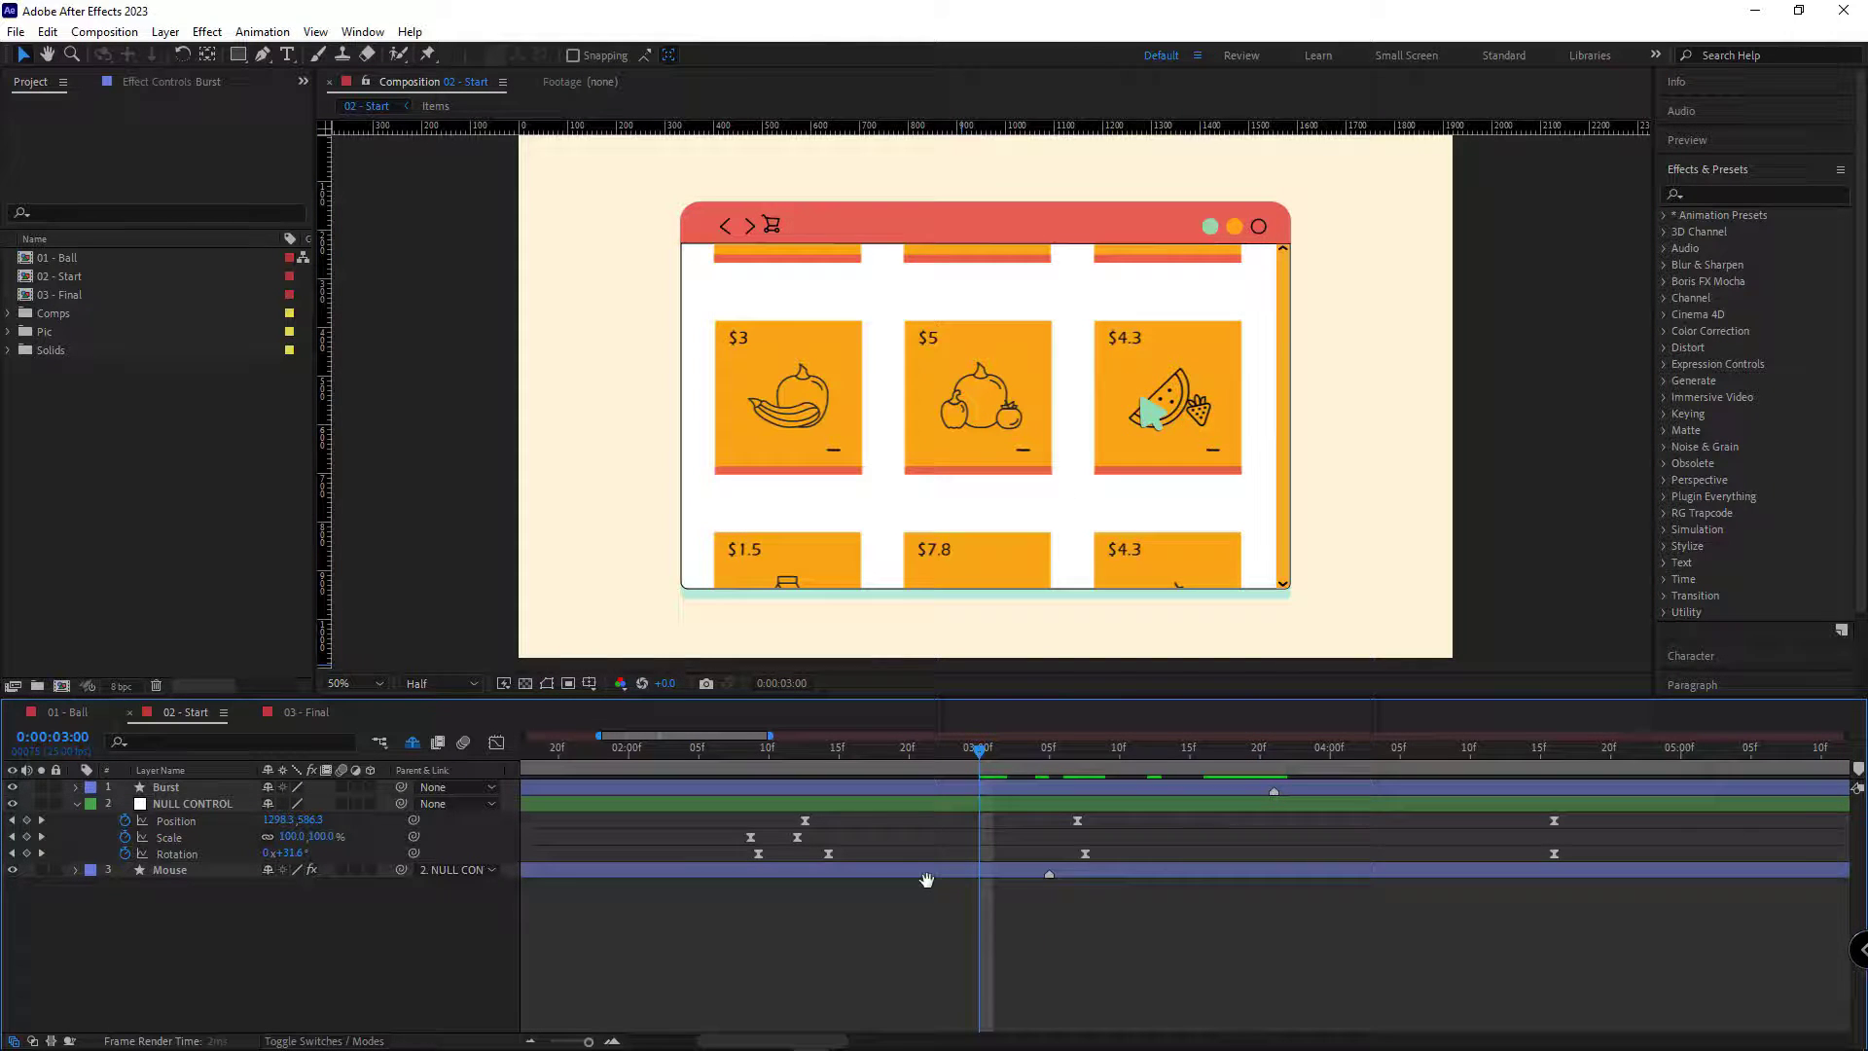
pyautogui.press('space')
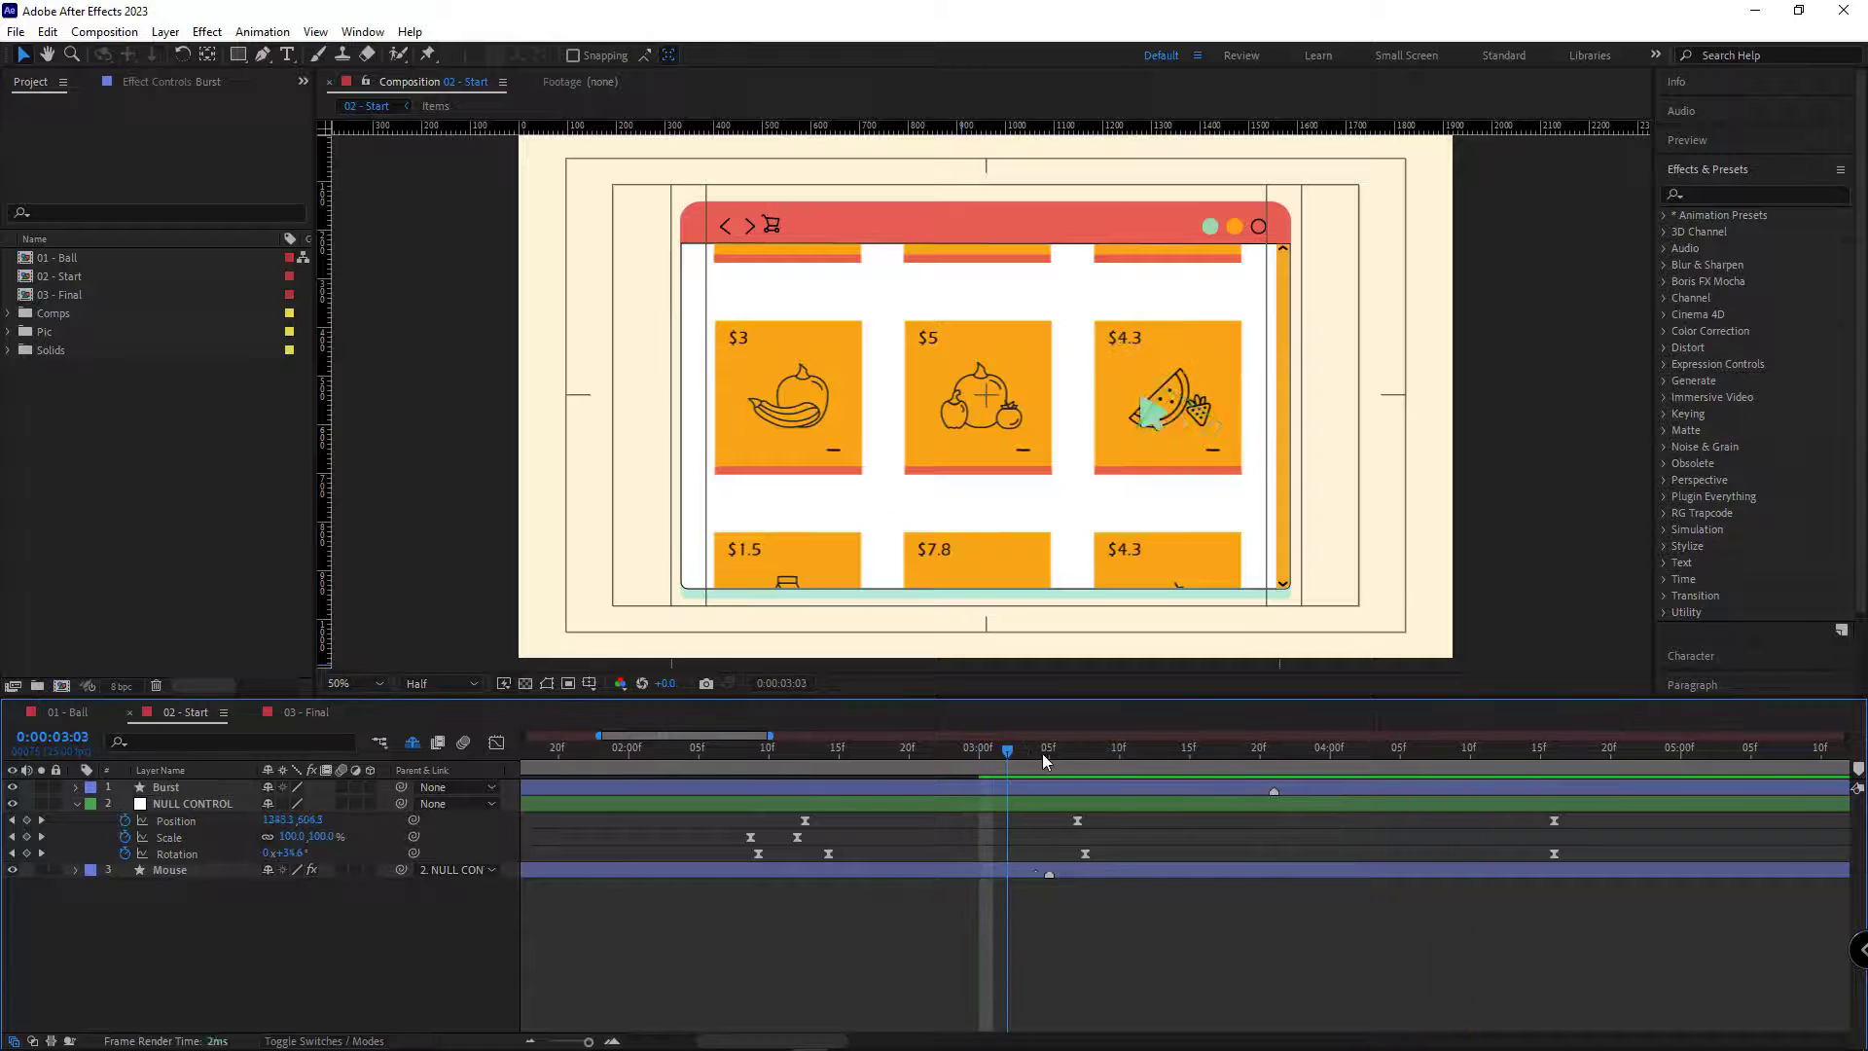
# Move the Burst layer below the Mouse layer and preview from 0:00:02:20
pyautogui.click(177, 786)
pyautogui.moveTo(160, 790); pyautogui.dragTo(103, 880)
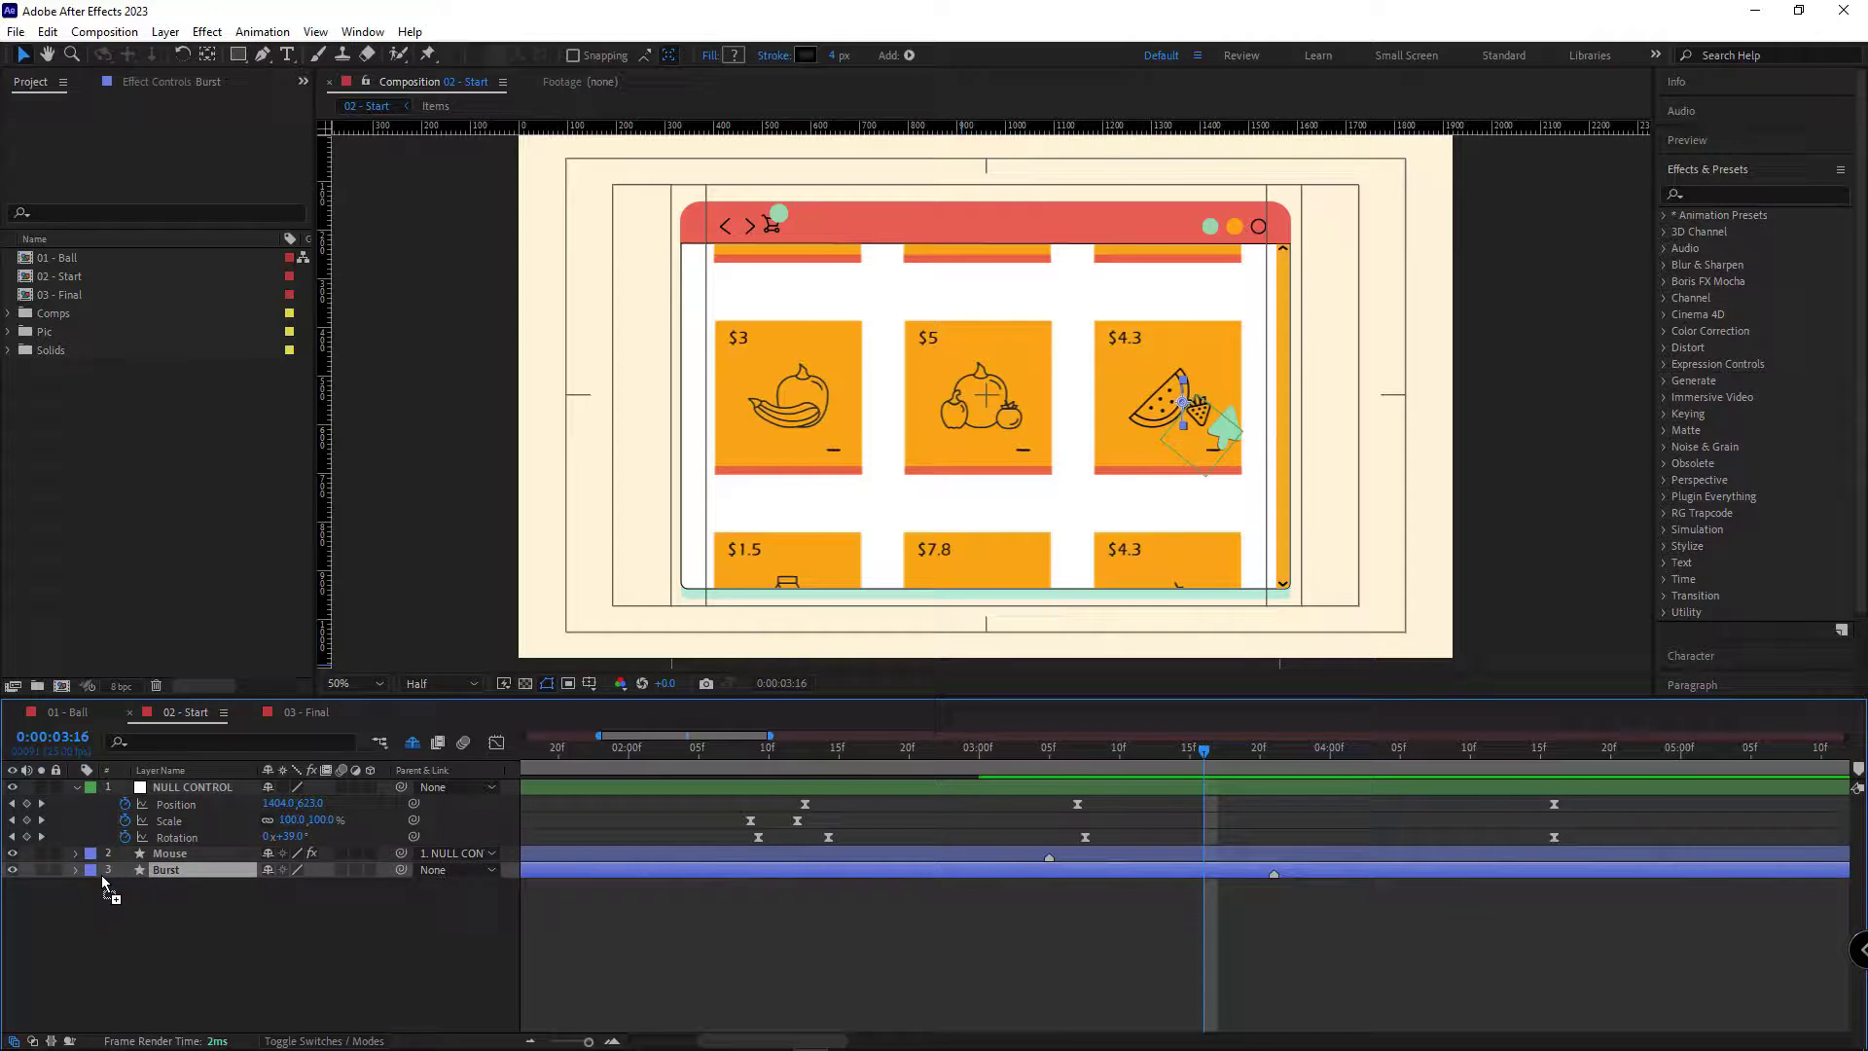
pyautogui.click(340, 937)
pyautogui.click(889, 749)
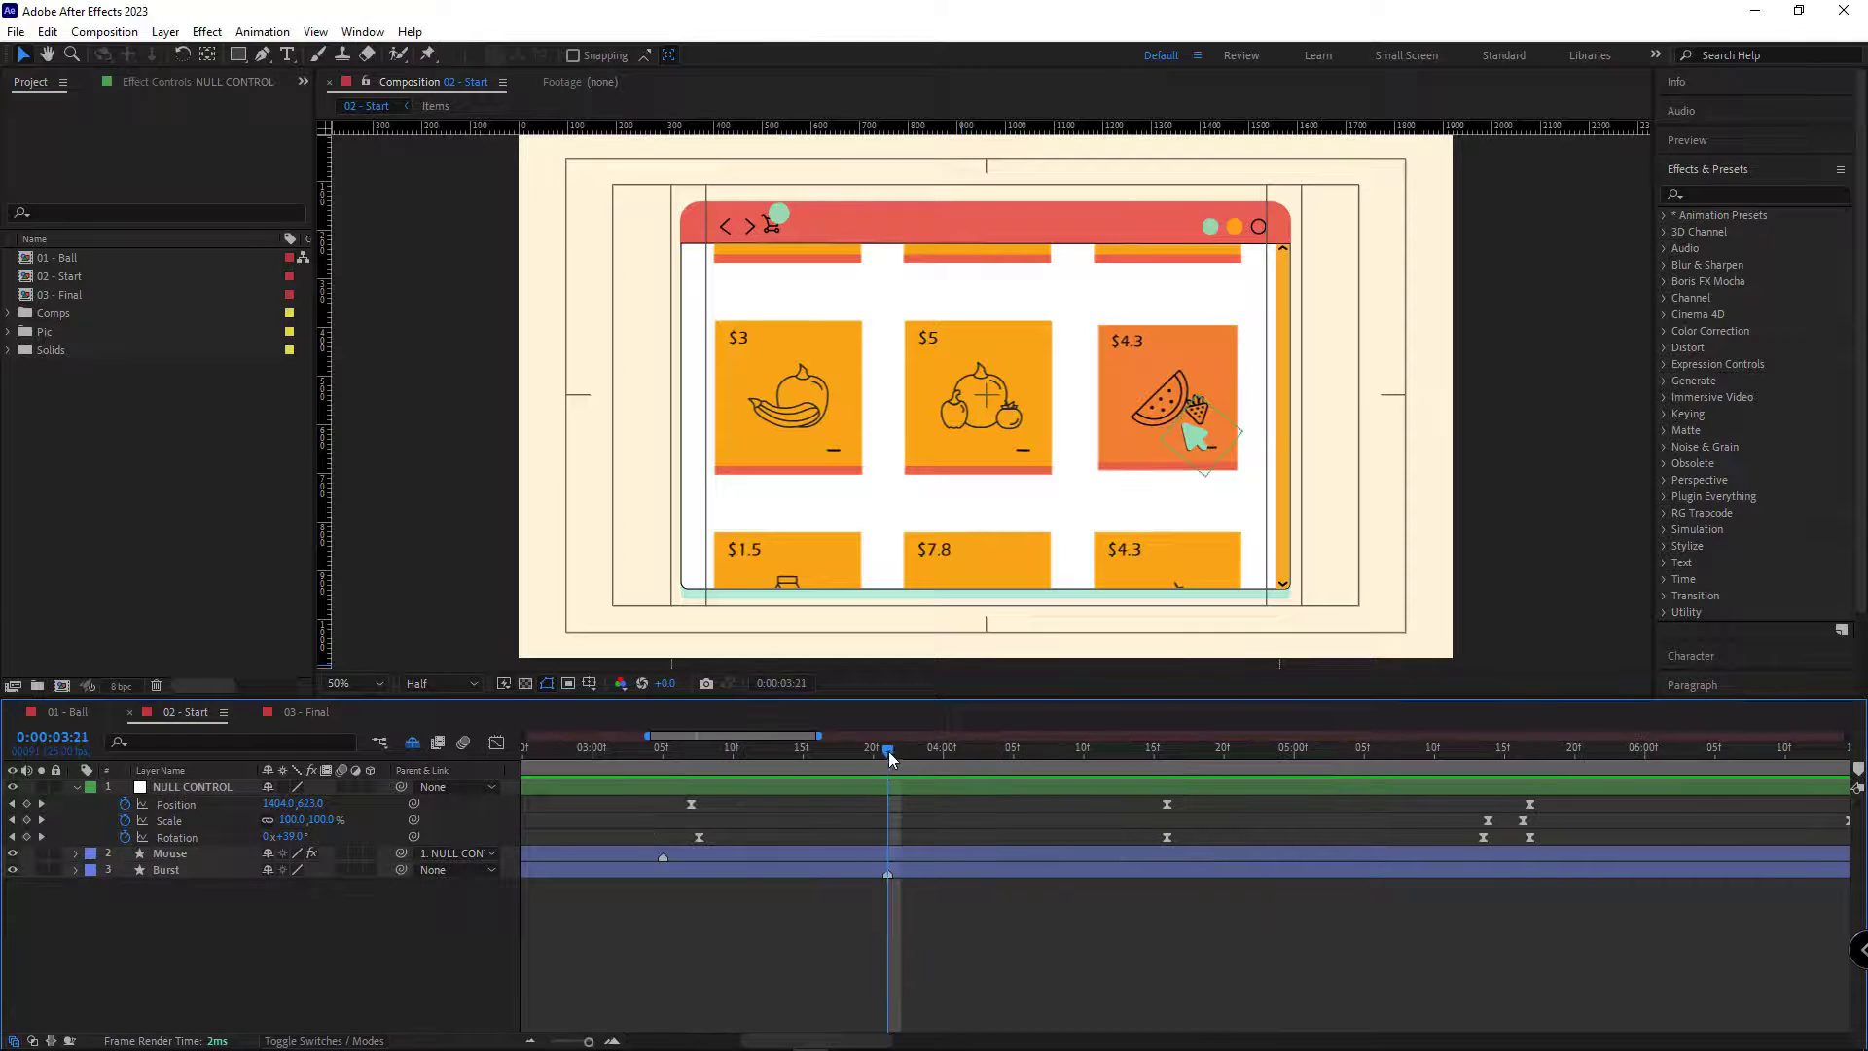
pyautogui.moveTo(890, 751); pyautogui.dragTo(527, 750)
pyautogui.press('space')
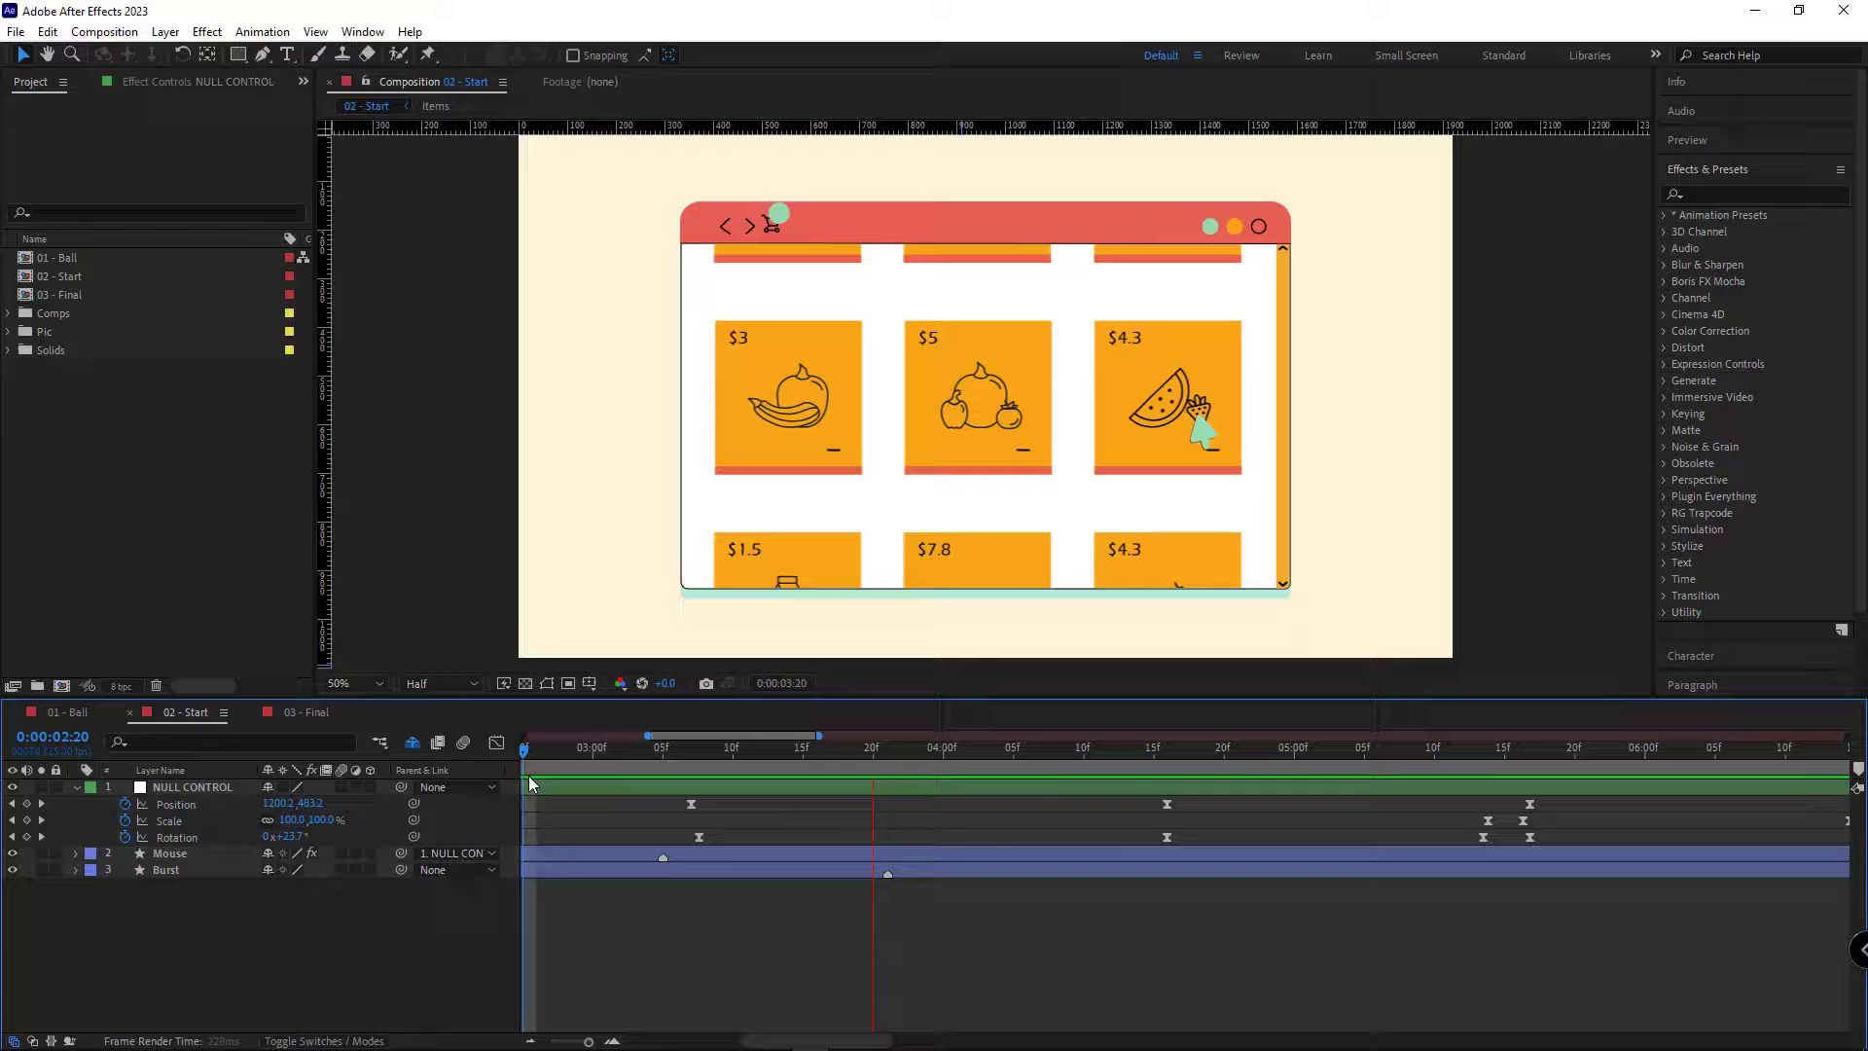
pyautogui.press('space')
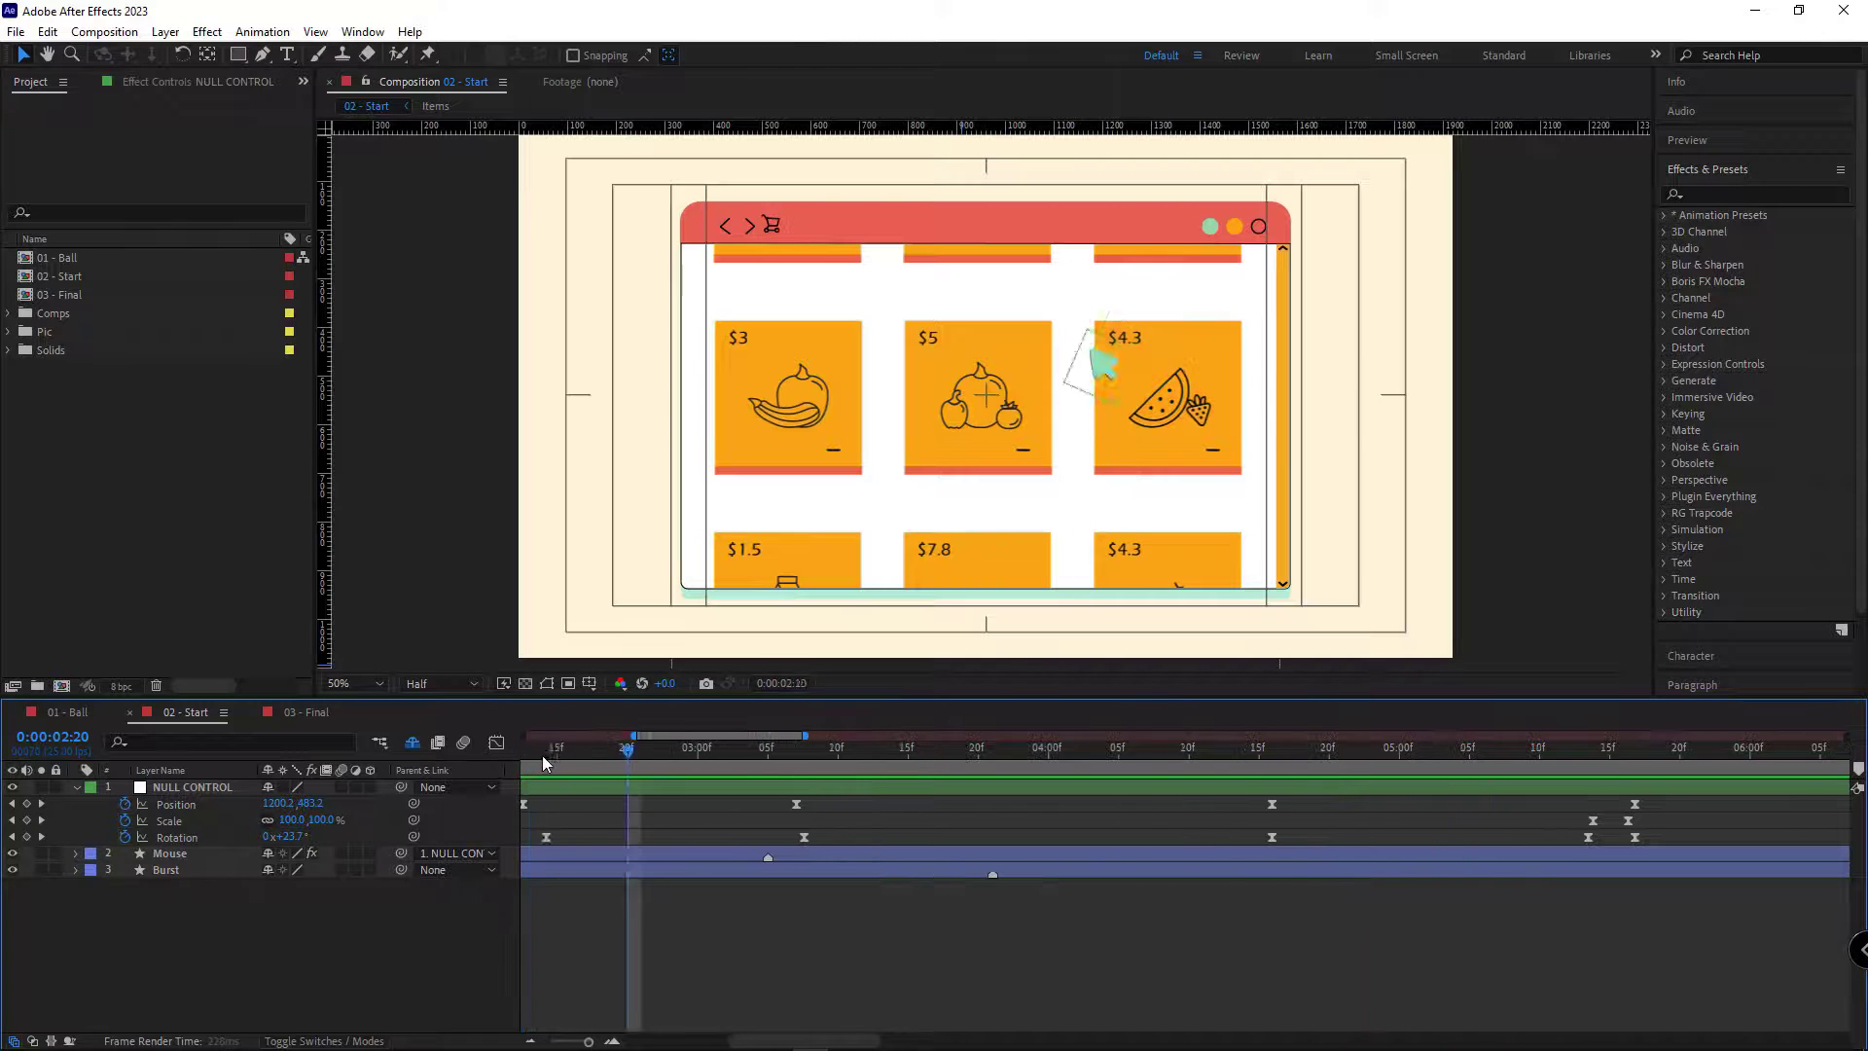
# At 0:00:03:21, parent the Burst layer to 1. NULL CONTROL
pyautogui.moveTo(576, 754); pyautogui.dragTo(991, 773)
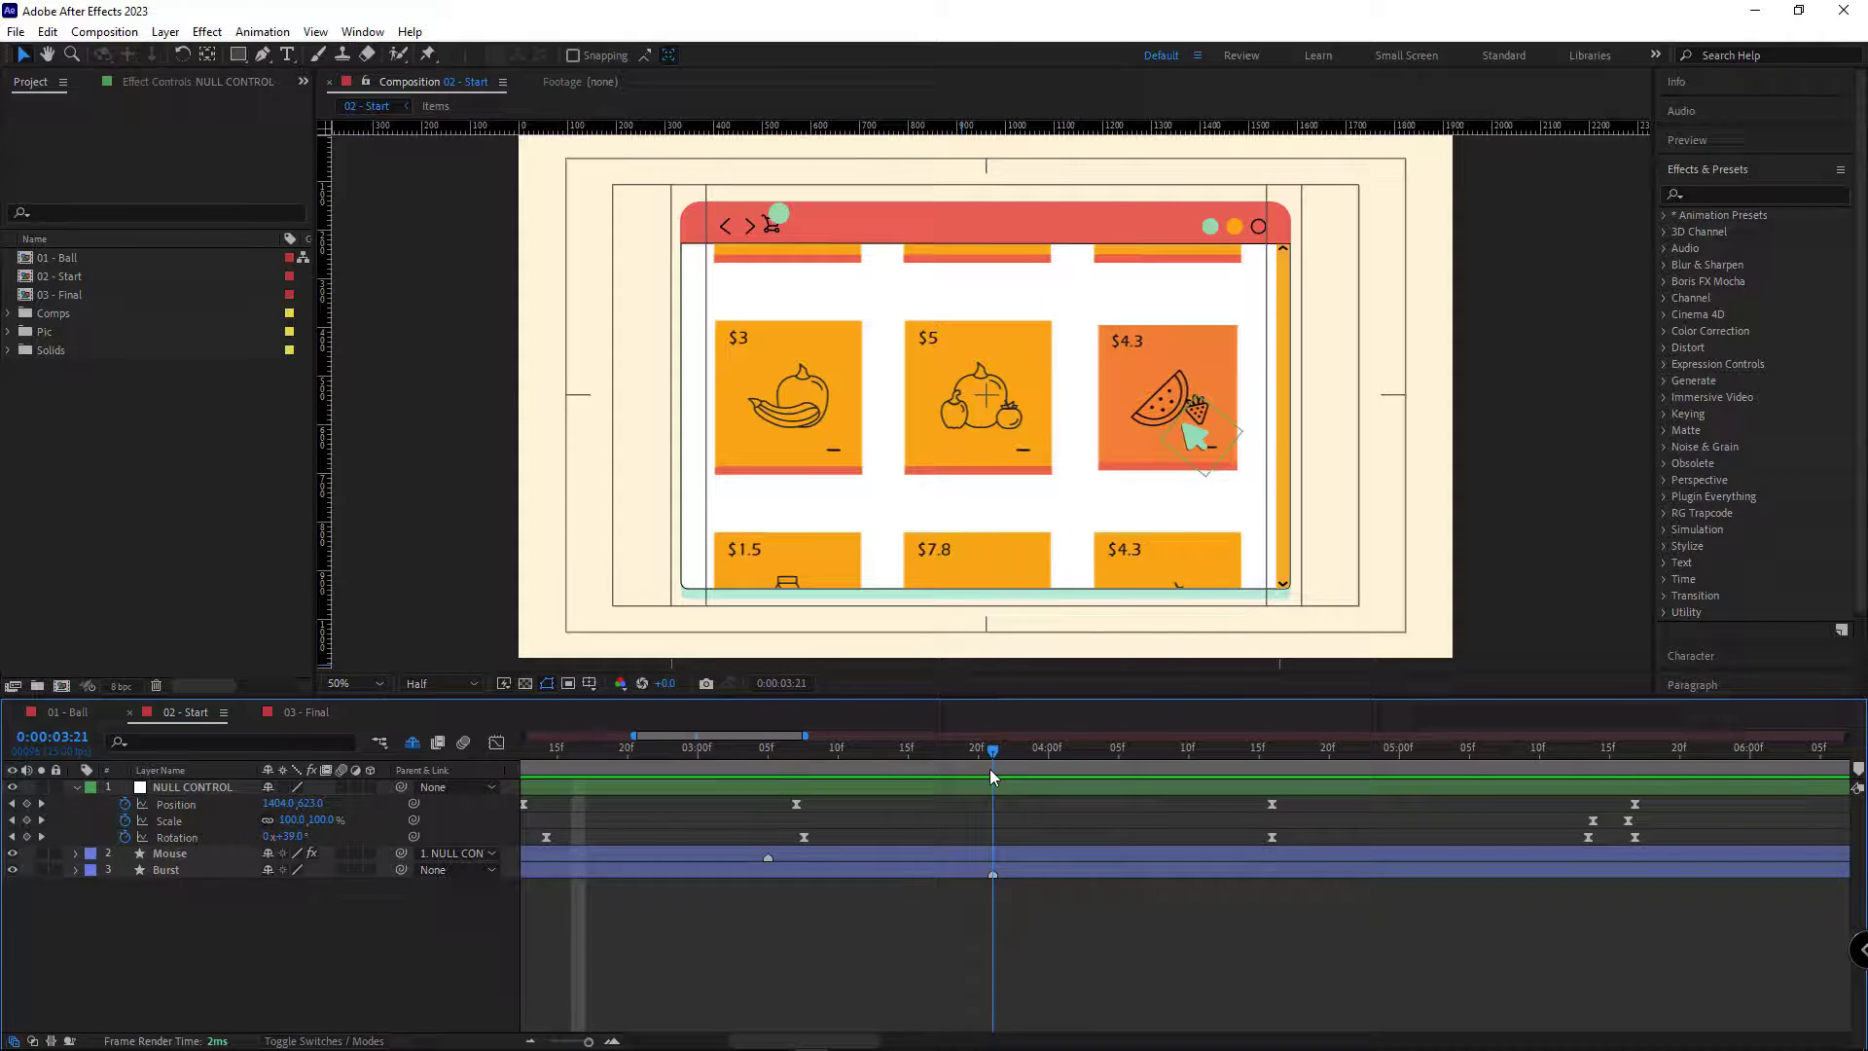
pyautogui.press('KP_3')
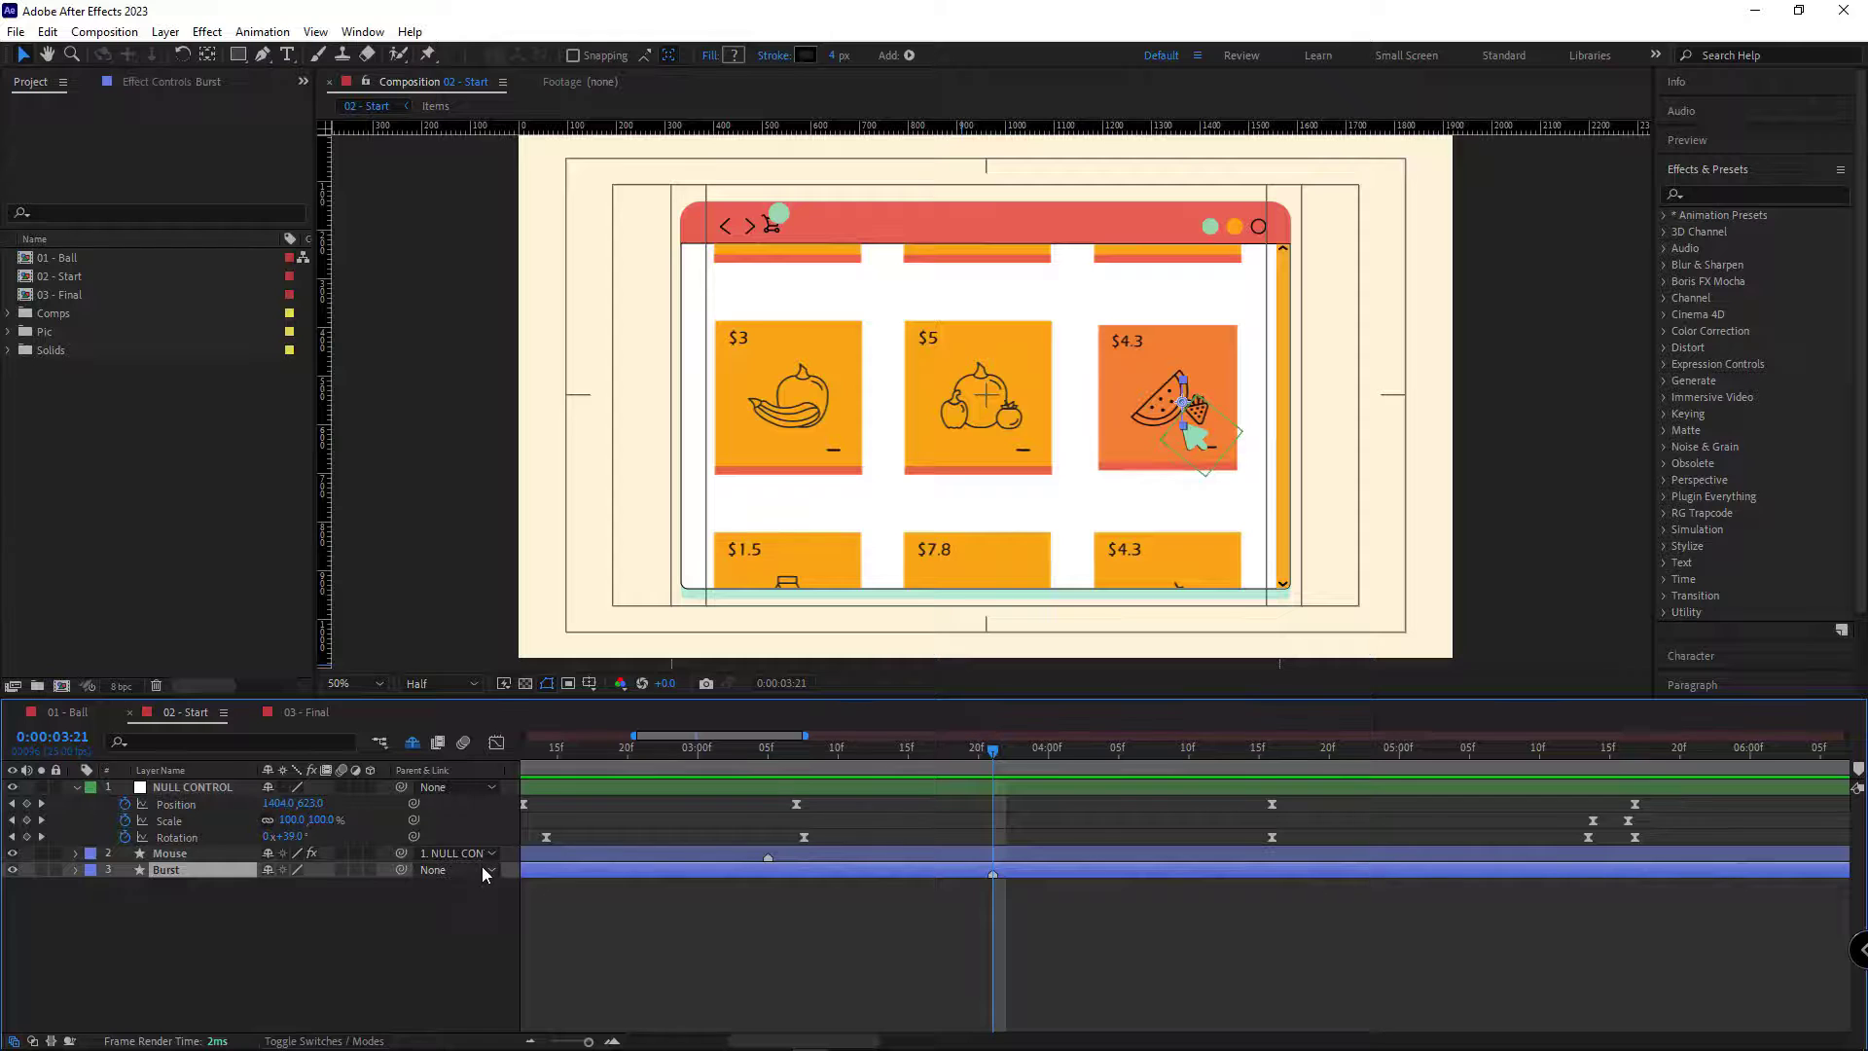
pyautogui.click(423, 871)
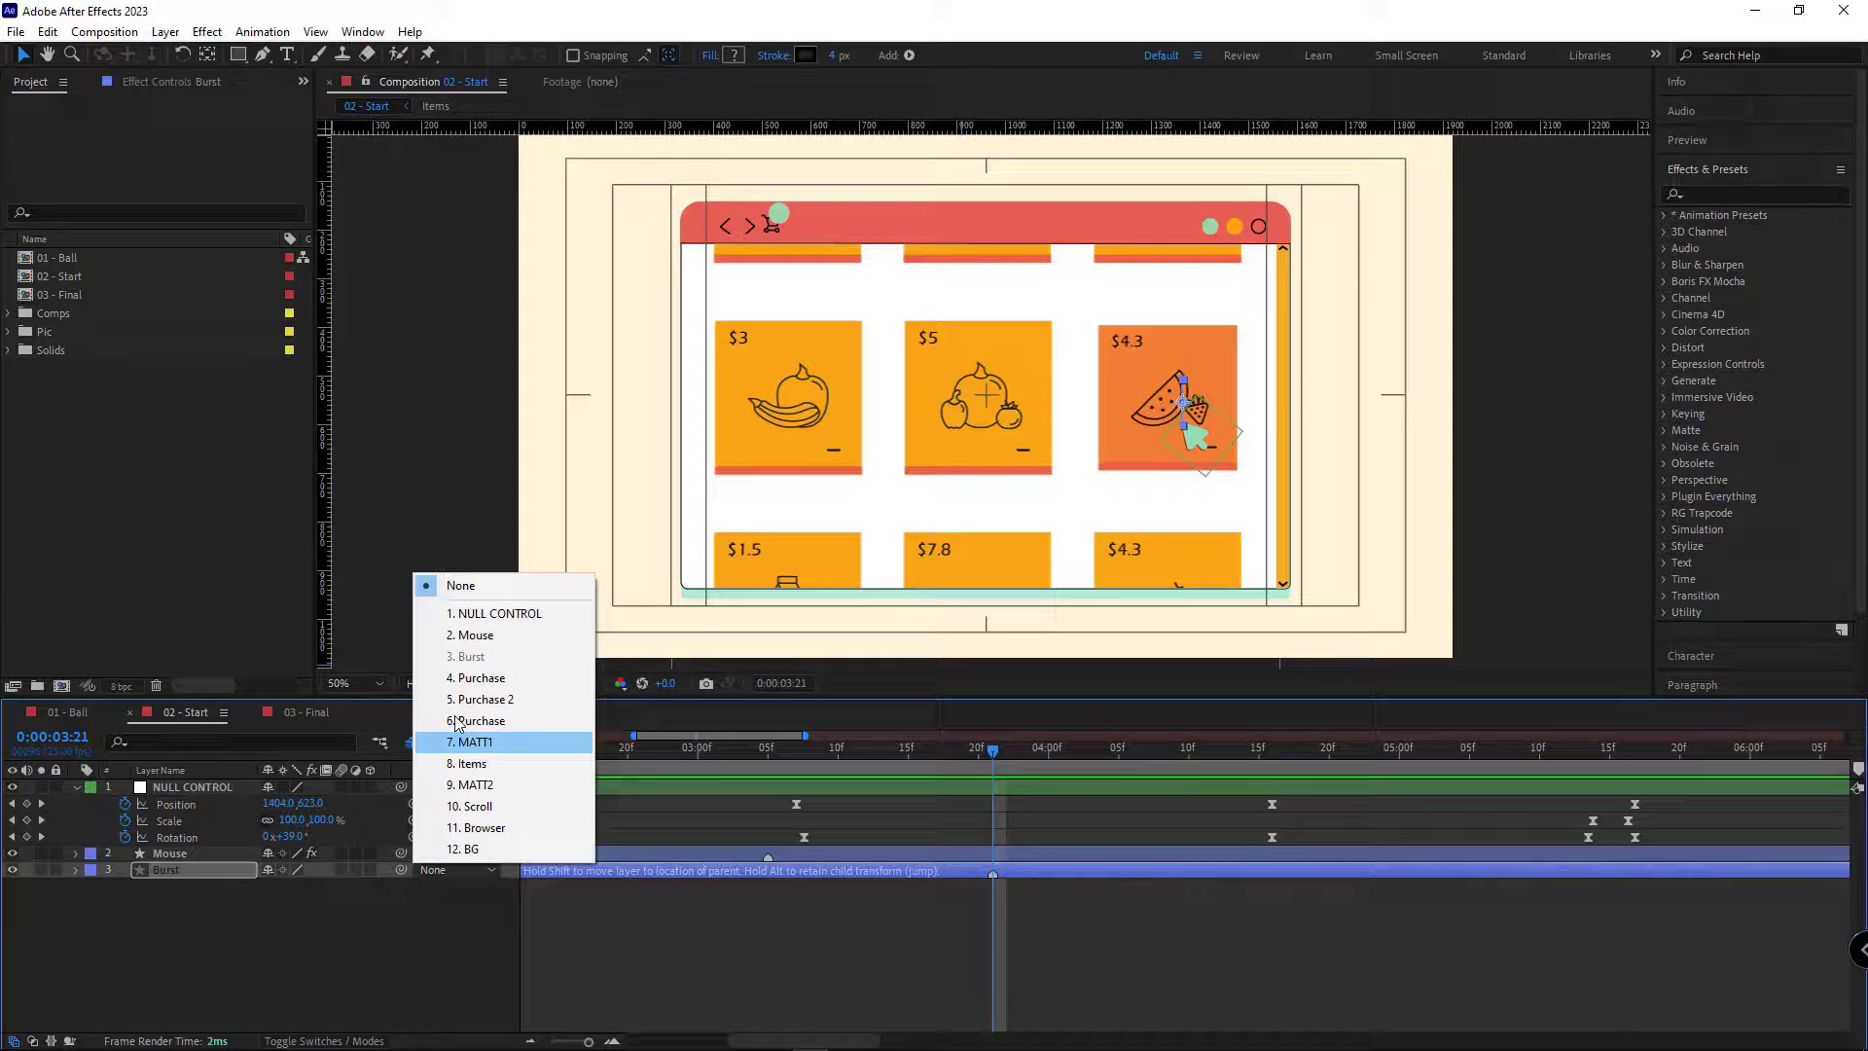
pyautogui.click(454, 617)
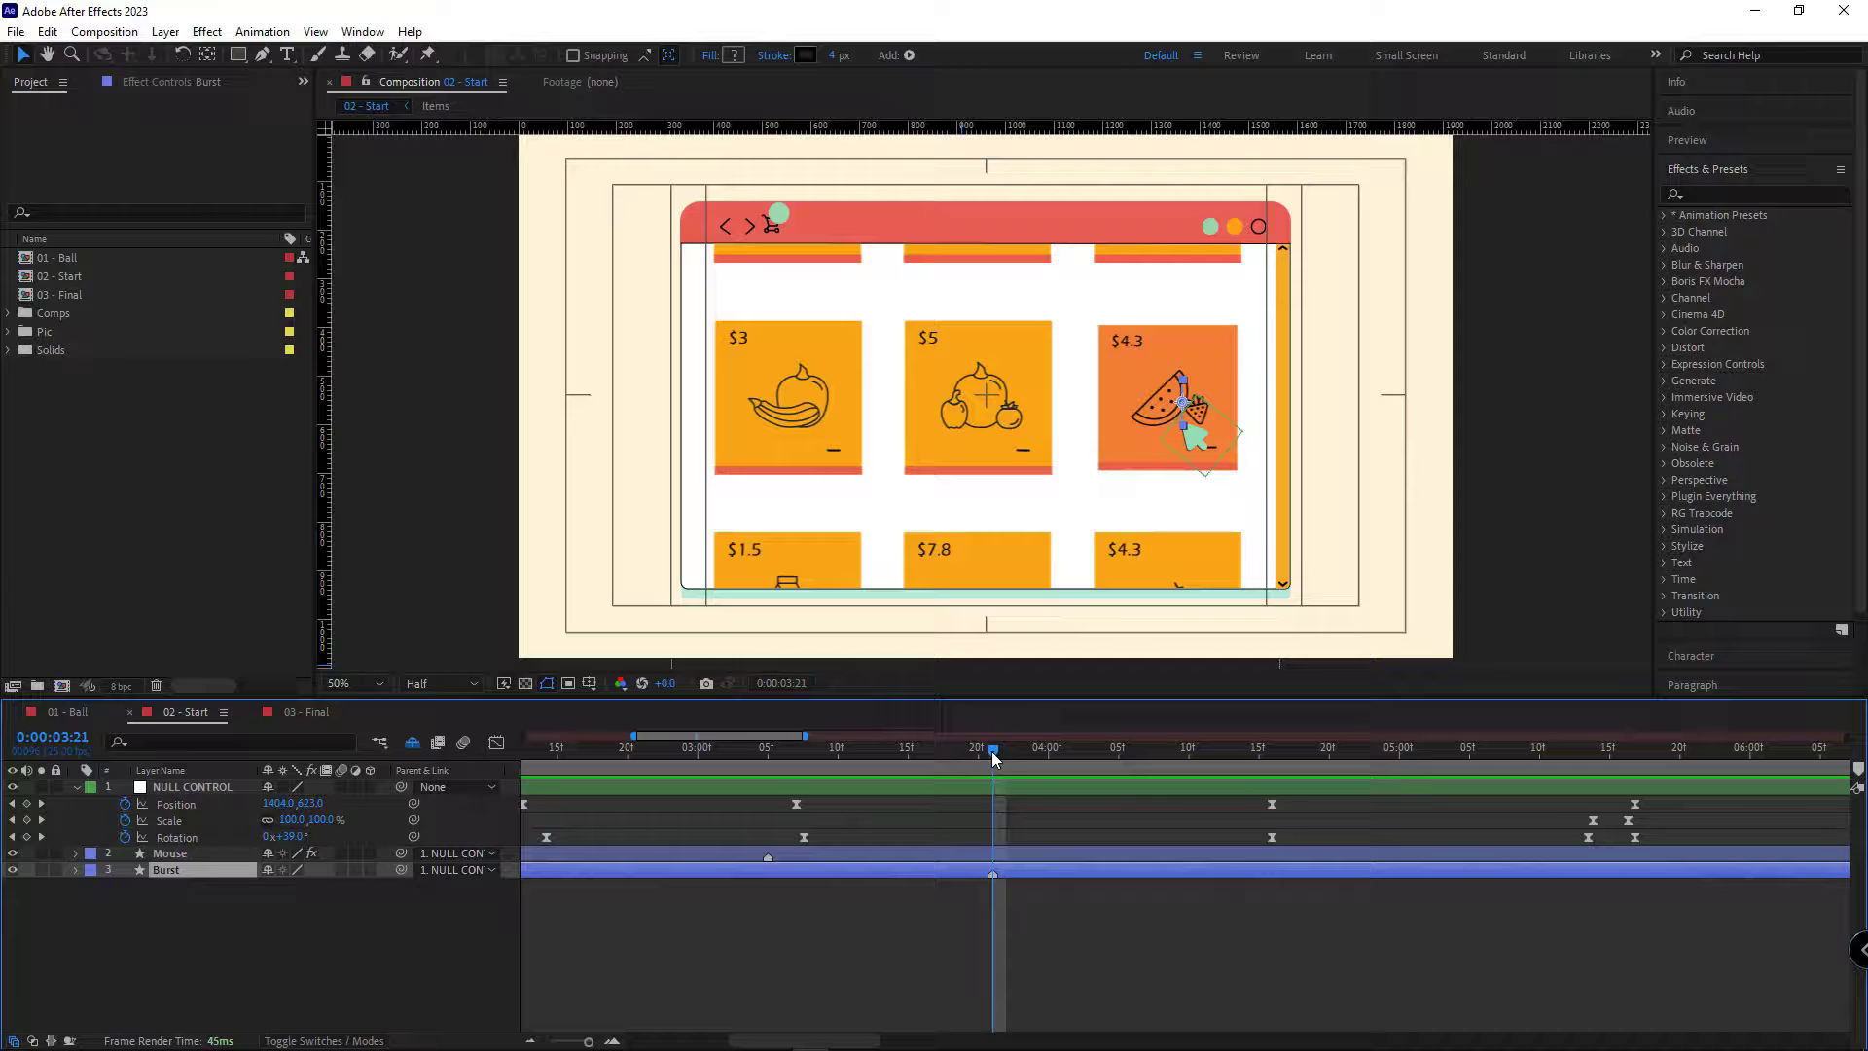
# Add a second Burst marker at the $1.5 milk card click, about 0:00:07:23, then scrub back to review
pyautogui.moveTo(992, 751); pyautogui.dragTo(1650, 815)
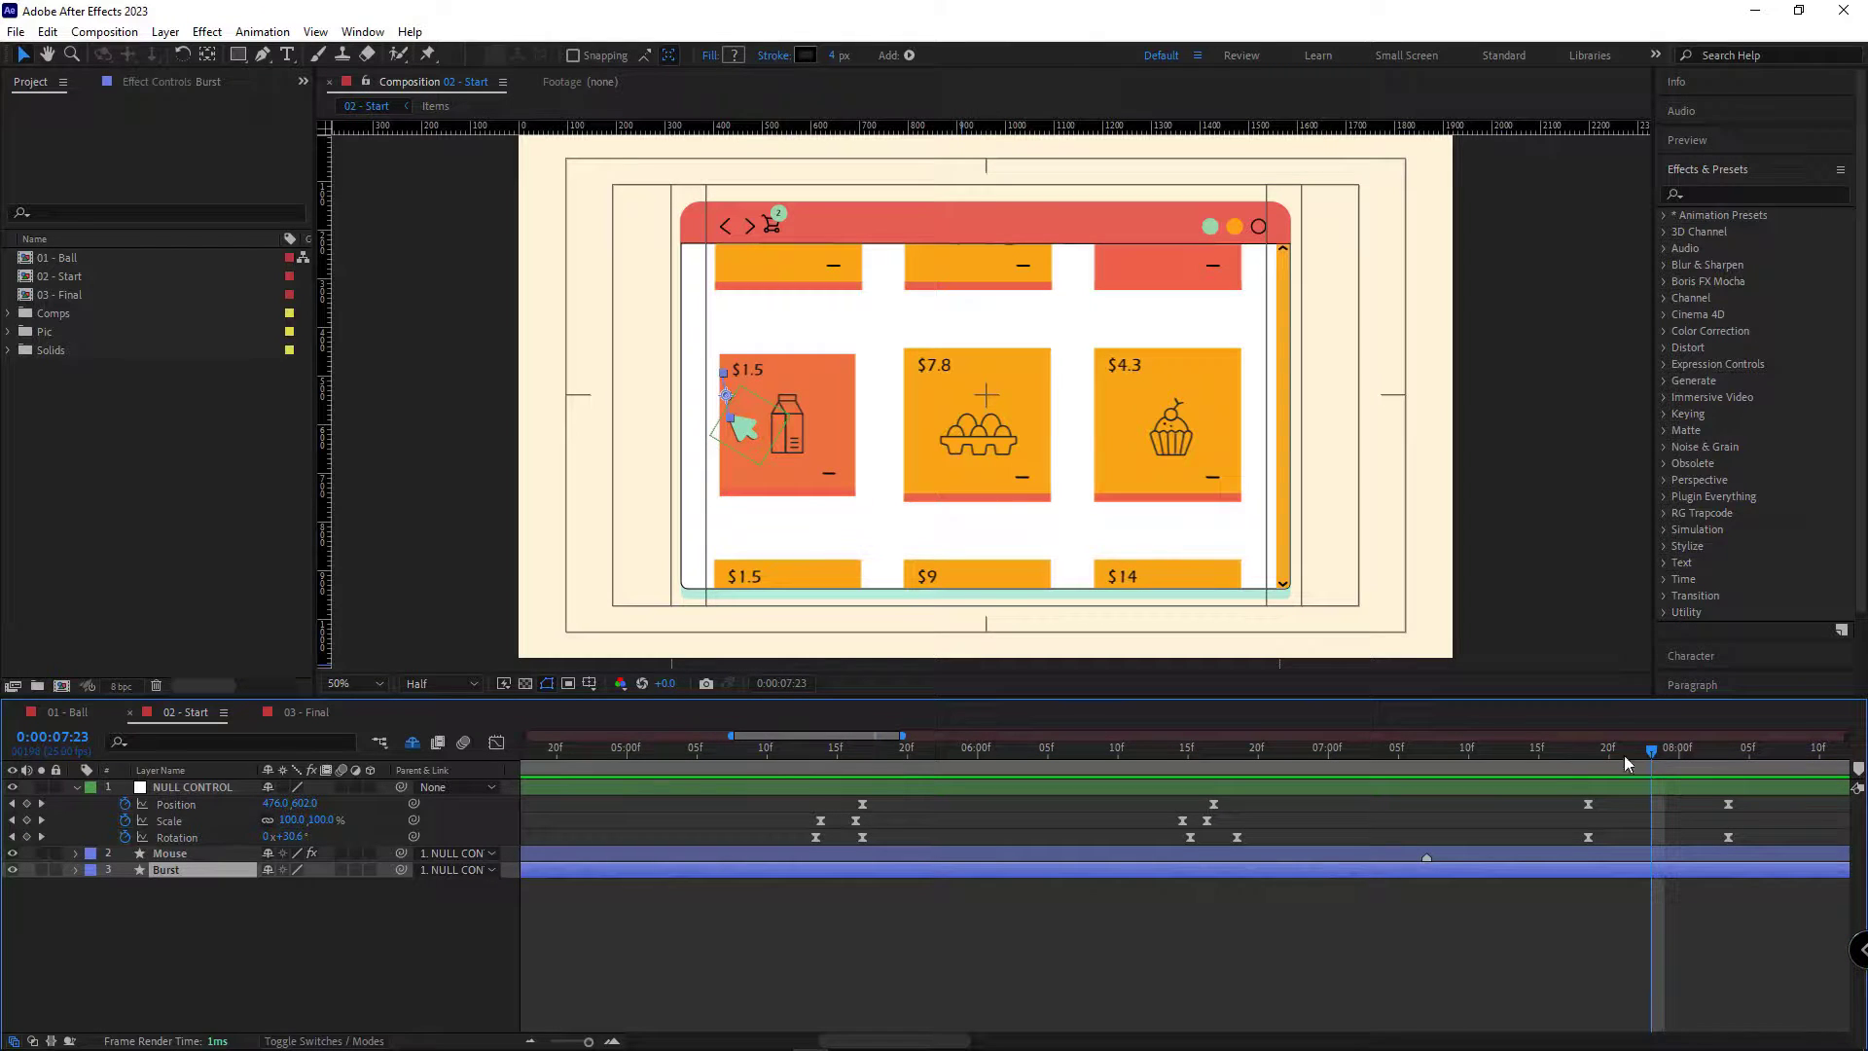
pyautogui.press('KP_Multiply')
pyautogui.moveTo(1652, 759); pyautogui.dragTo(1608, 754)
pyautogui.click(1468, 752)
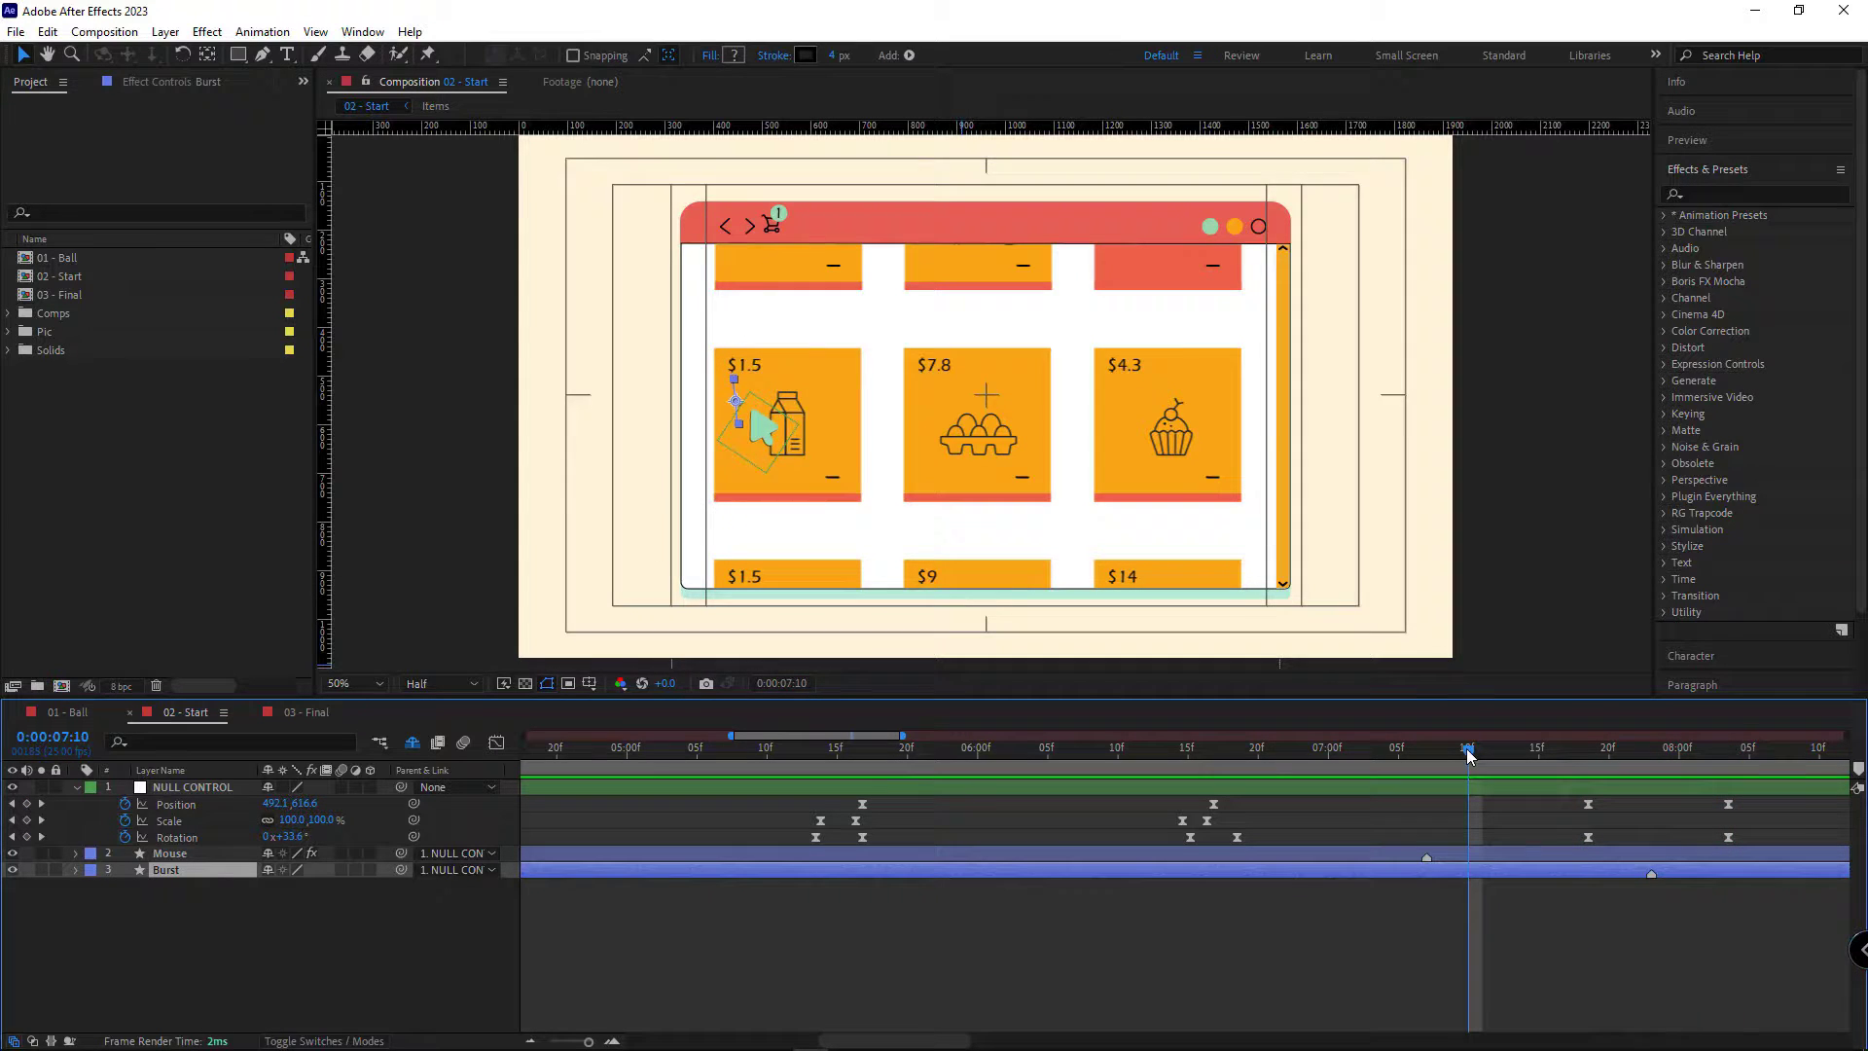